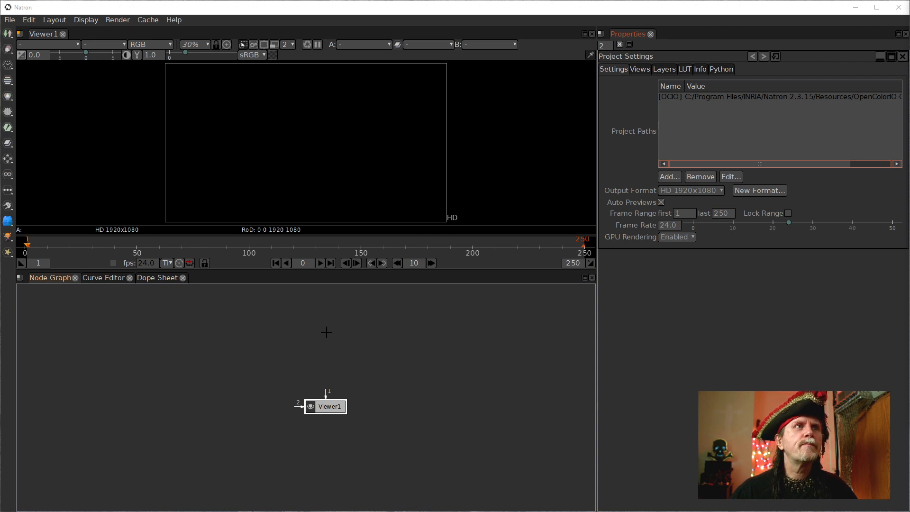
# Step: Add a Radial node above Viewer1 in the node graph and connect it to the viewer's input 1
pyautogui.moveTo(325, 331); pyautogui.dragTo(331, 351)
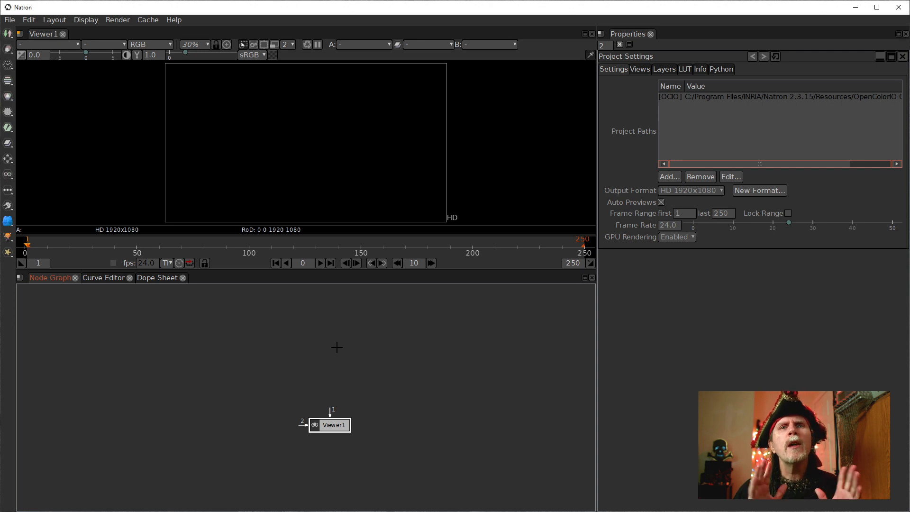
pyautogui.click(337, 332)
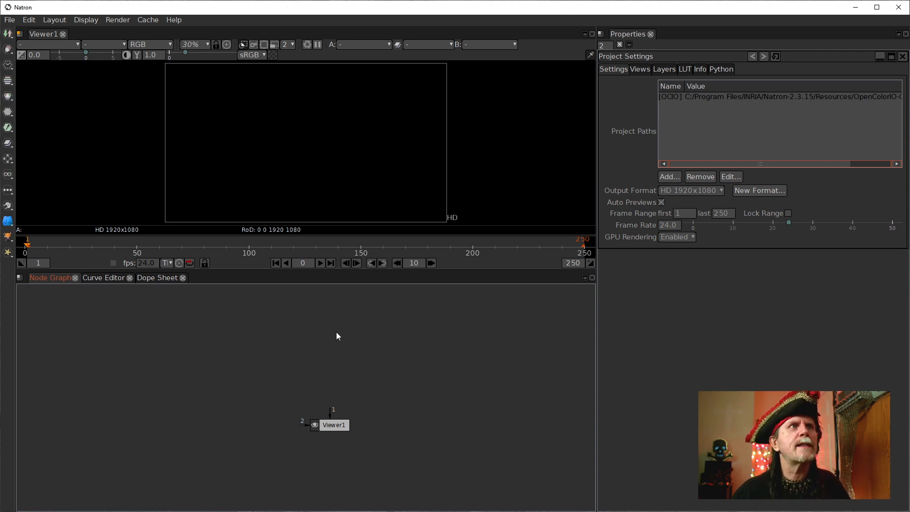
pyautogui.press('Tab')
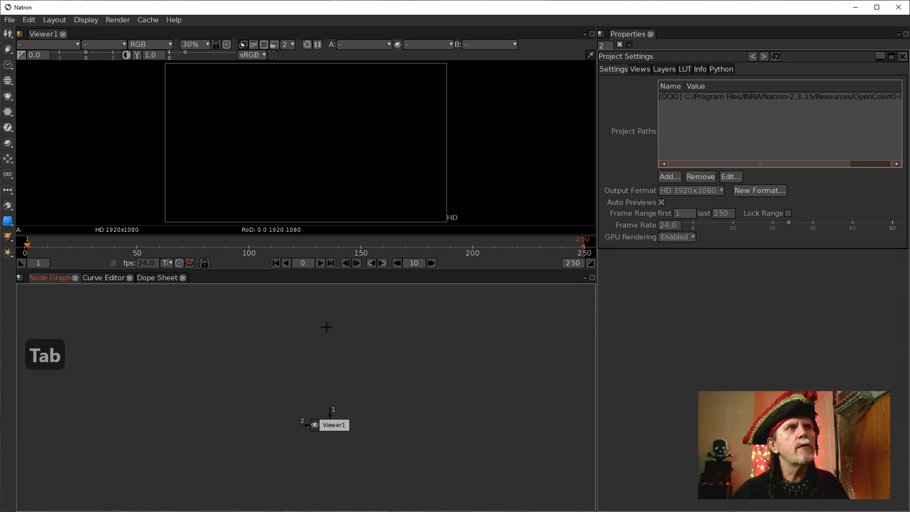
pyautogui.press('Tab')
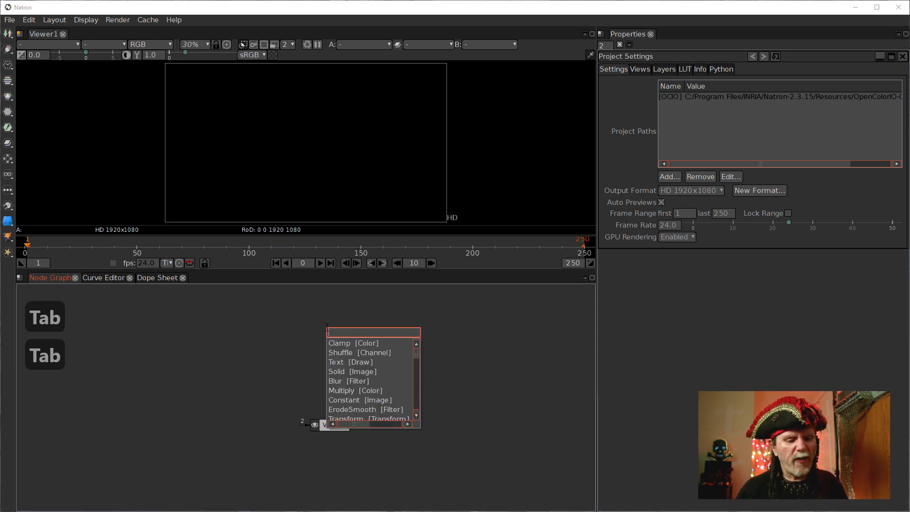
pyautogui.write('raid')
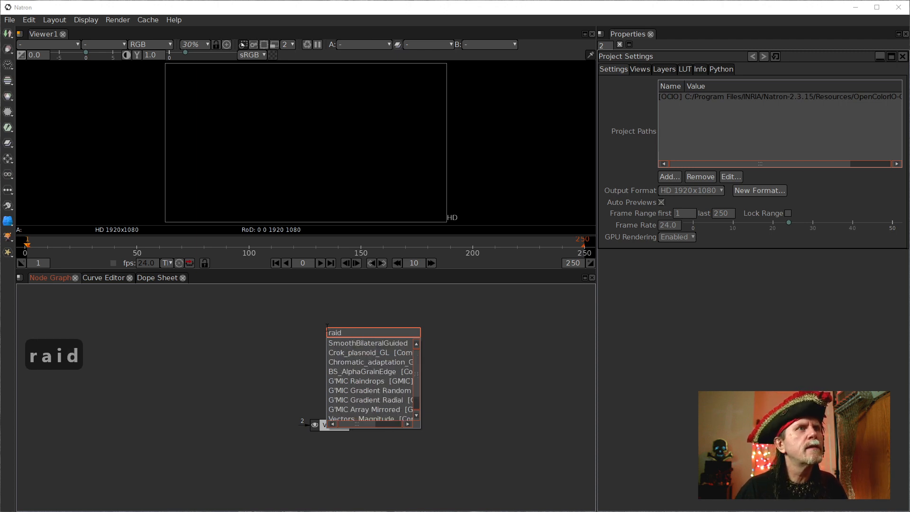
pyautogui.press('BackSpace')
pyautogui.press('BackSpace')
pyautogui.write('d')
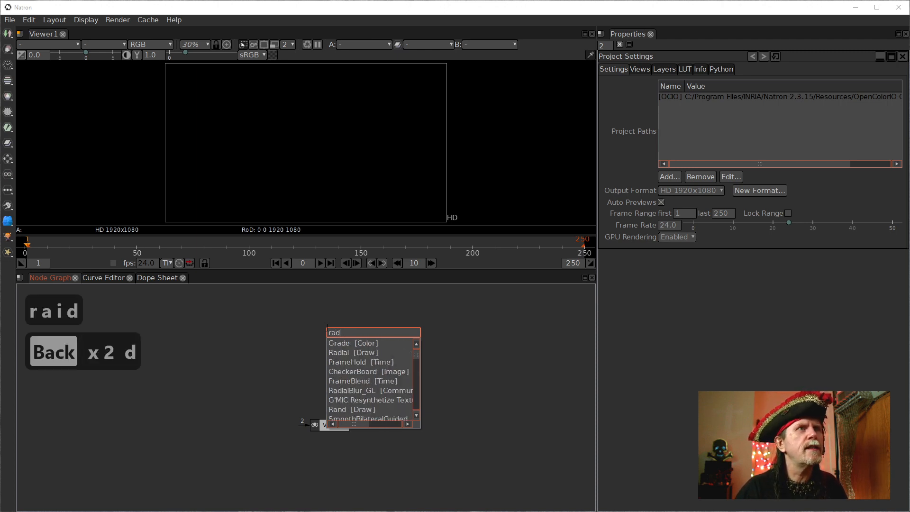
pyautogui.write('ia')
pyautogui.press('Down')
pyautogui.press('Return')
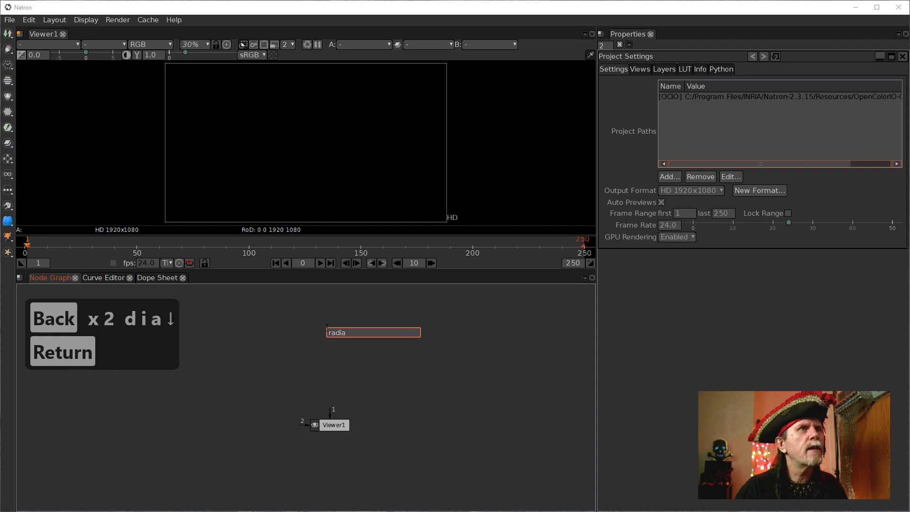
pyautogui.press('1')
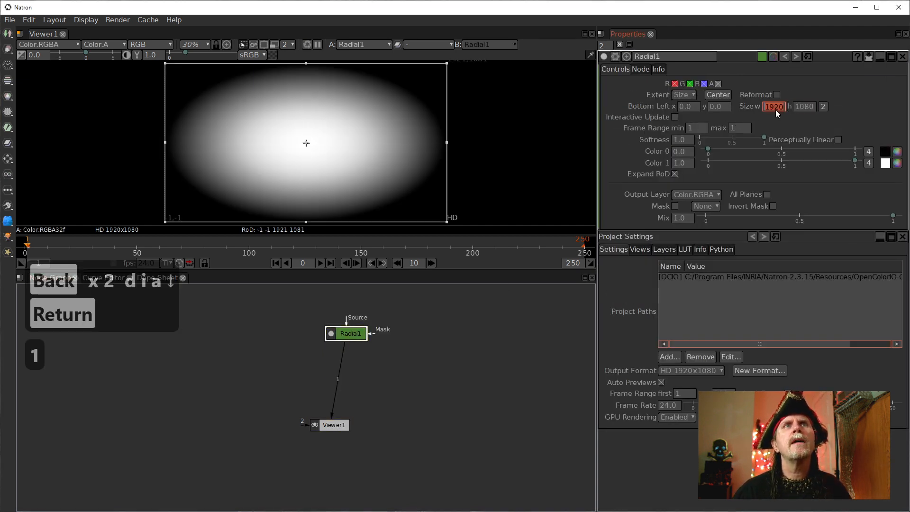
# Step: Collapse the Radial node's size to a single dimension and limit the Properties pane to 1 open panel
pyautogui.click(824, 107)
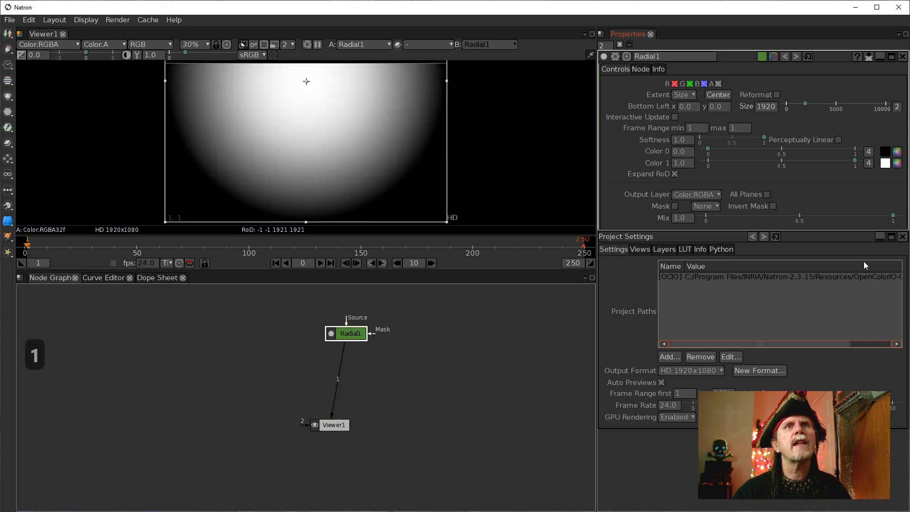
pyautogui.write('1')
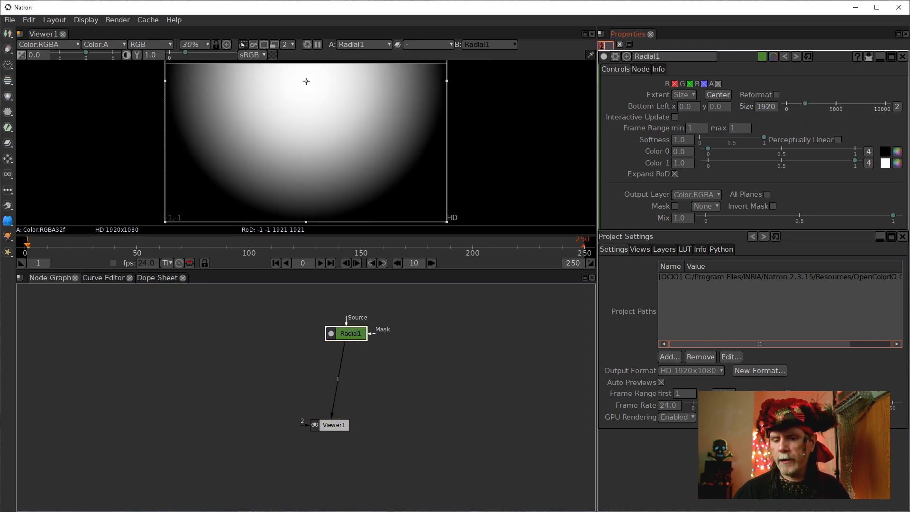
pyautogui.press('Return')
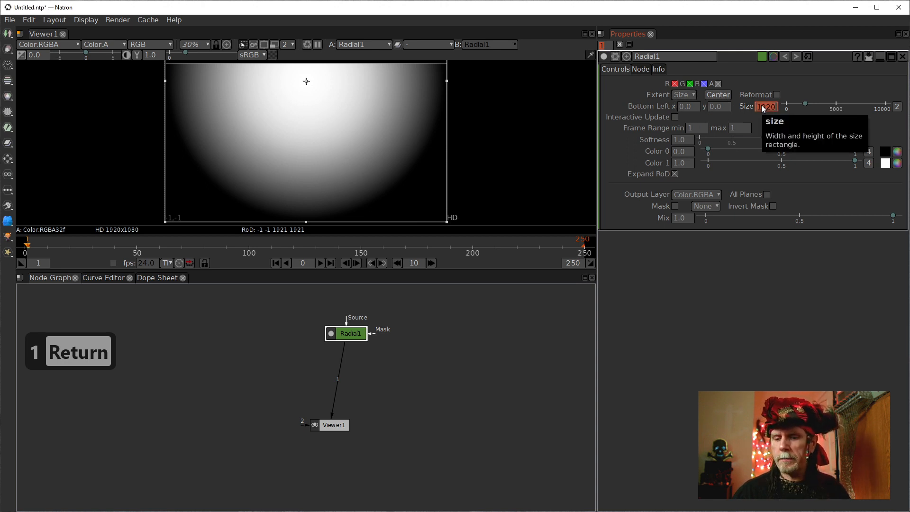
# Step: Set the Radial node's size to 1080 and center it in the frame
pyautogui.write('1080')
pyautogui.press('Return')
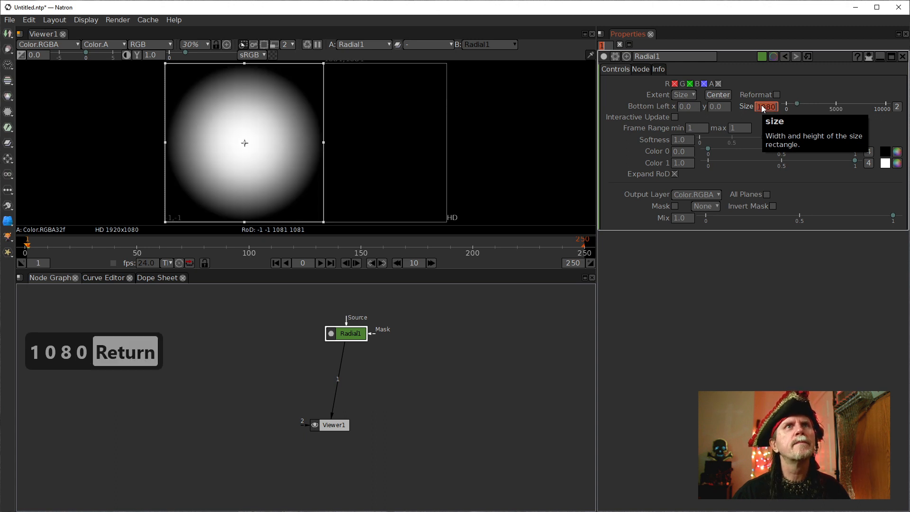
pyautogui.click(718, 95)
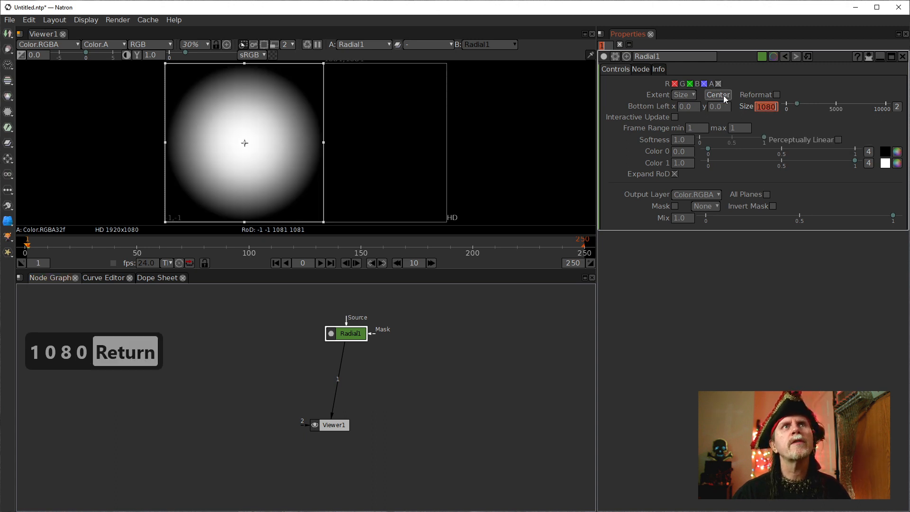
# Step: Align the Radial node directly above Viewer1 and insert a G'MIC 3D Extrusion node between them
pyautogui.click(475, 389)
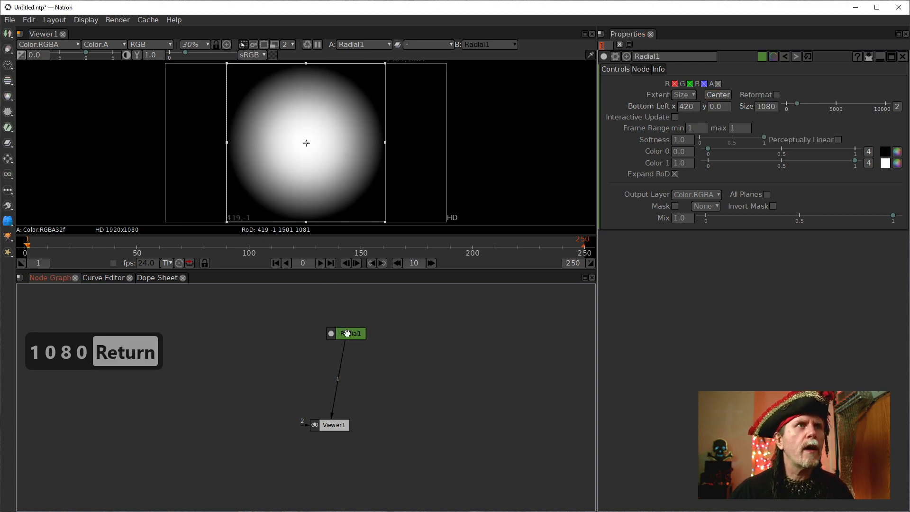
pyautogui.moveTo(350, 332); pyautogui.dragTo(330, 331)
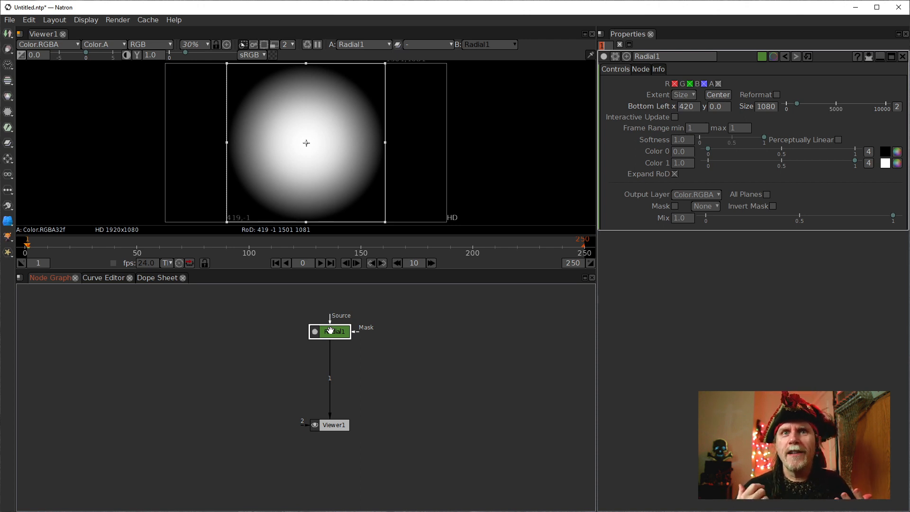
pyautogui.press('Tab')
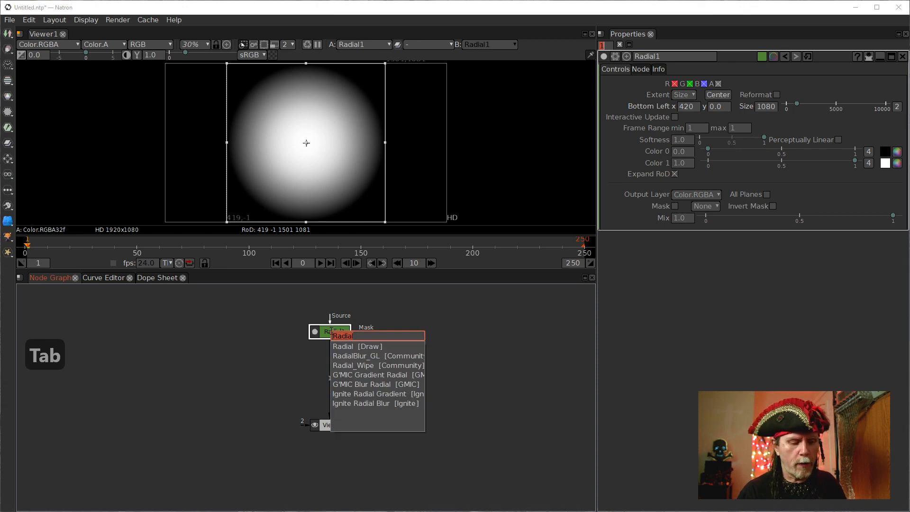
pyautogui.write('gm')
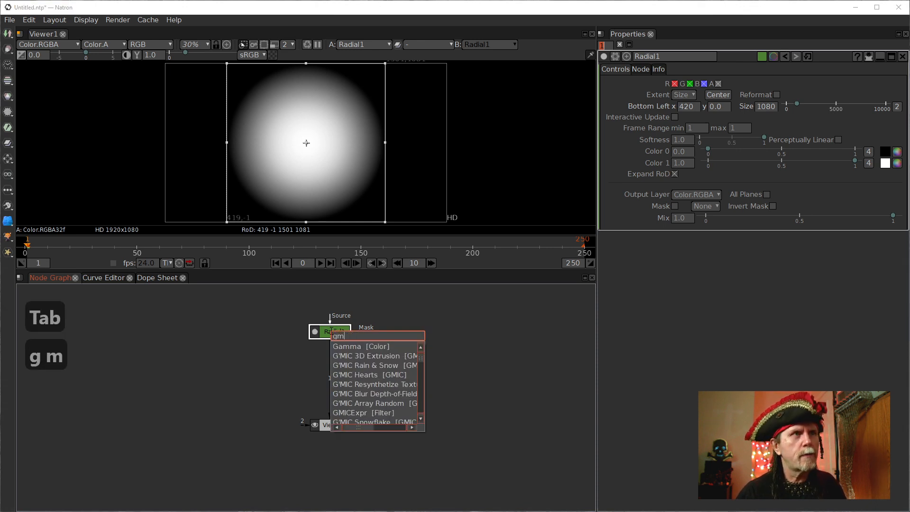
pyautogui.press('BackSpace')
pyautogui.press('BackSpace')
pyautogui.press('BackSpace')
pyautogui.write('e')
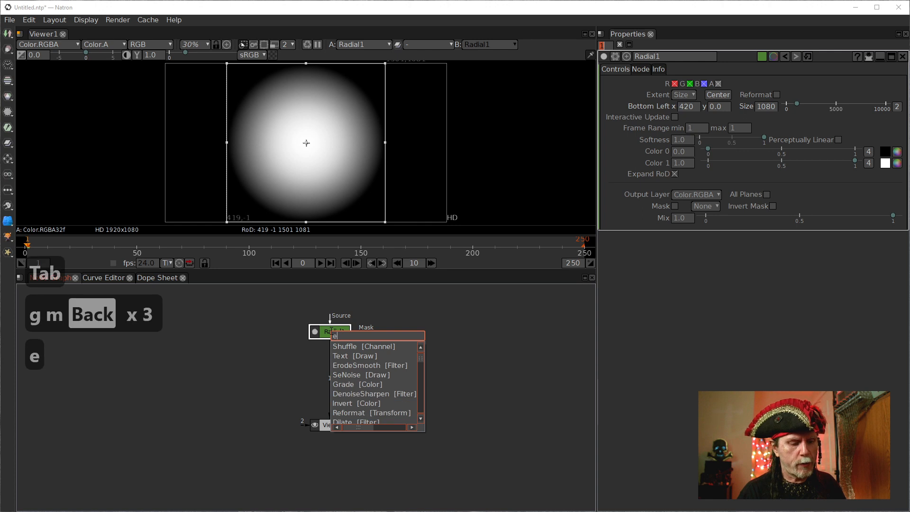
pyautogui.write('xtru')
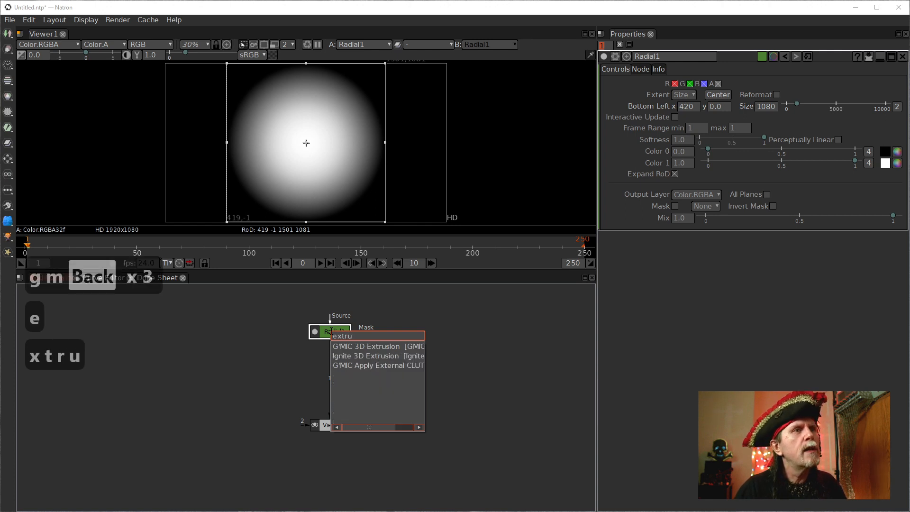
pyautogui.click(378, 346)
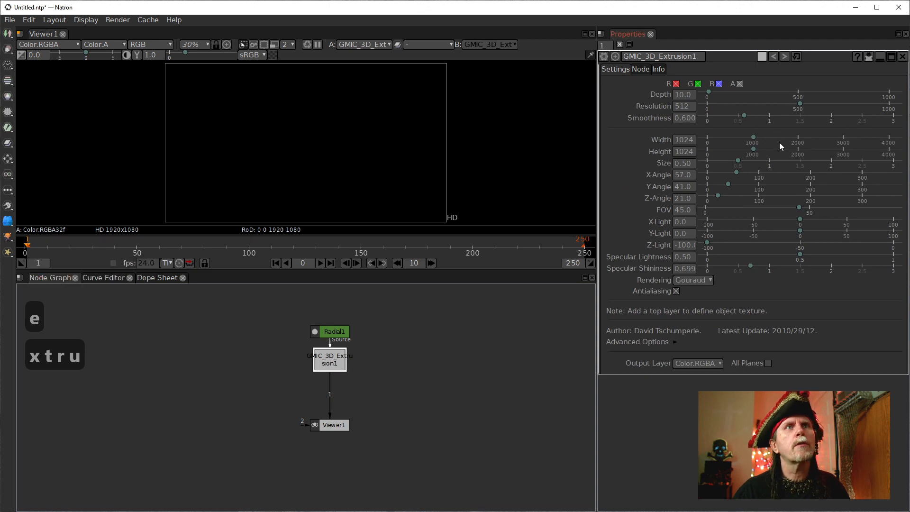
# Step: In the 3D Extrusion node's advanced options, set the Output Layer to Layer -1
pyautogui.doubleClick(695, 246)
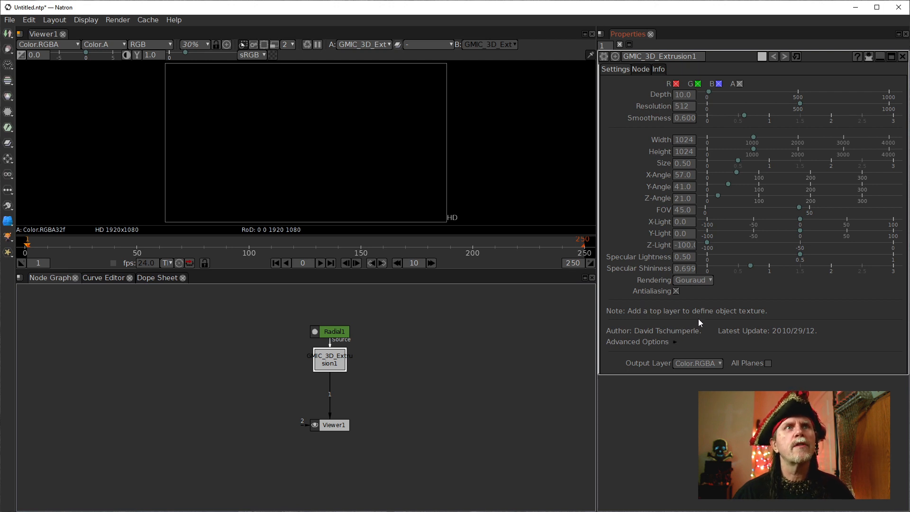
pyautogui.click(673, 340)
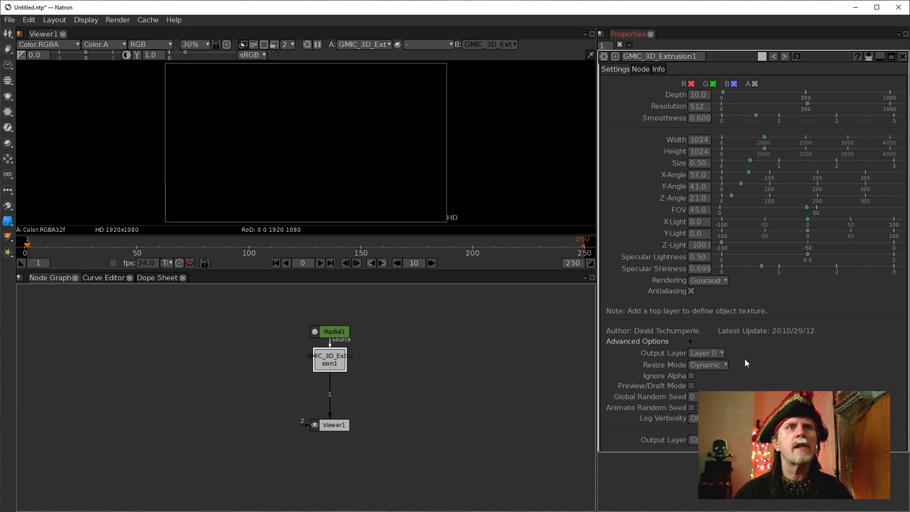
pyautogui.click(722, 356)
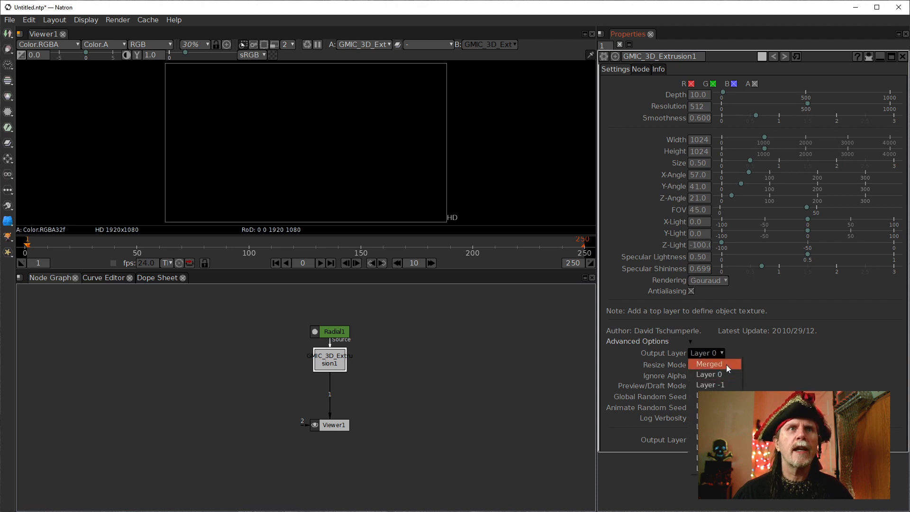
pyautogui.click(725, 374)
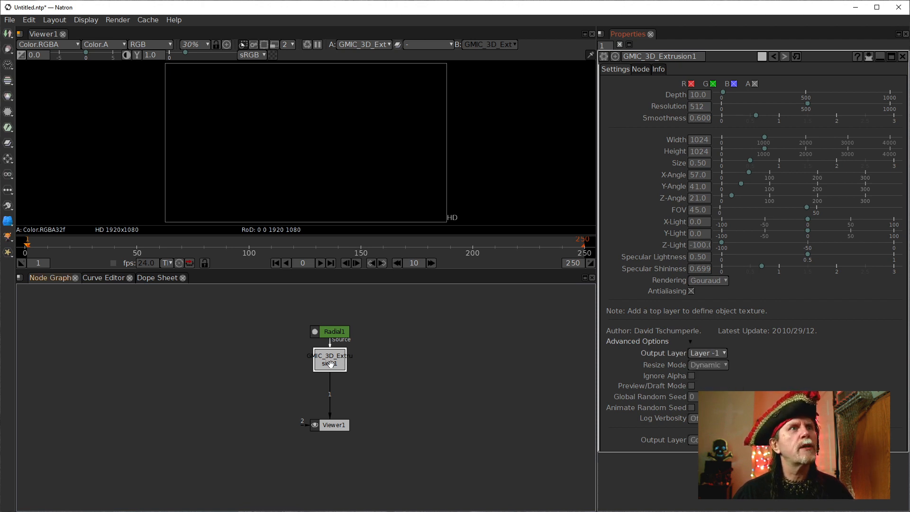
# Step: Toggle Preview/Draft Mode on and back off for the 3D Extrusion node, and move the node down away from Radial1
pyautogui.click(691, 385)
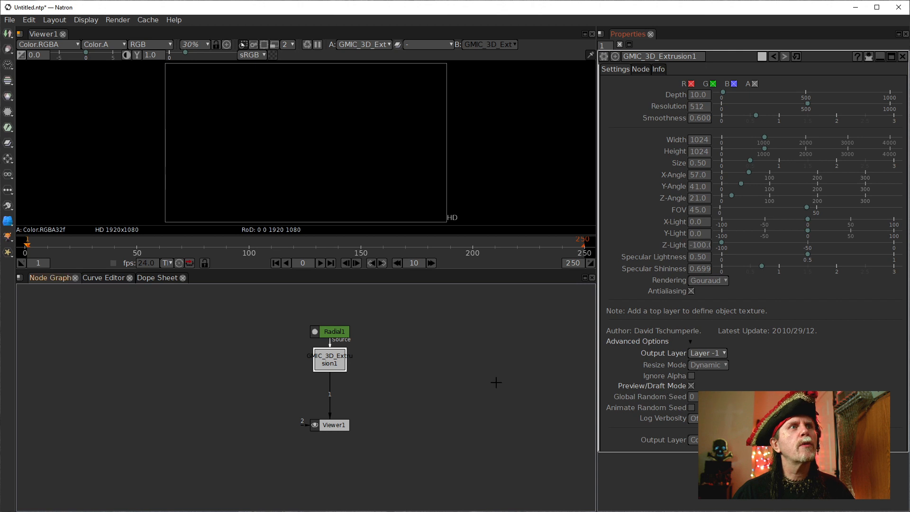
pyautogui.moveTo(317, 355); pyautogui.dragTo(346, 330)
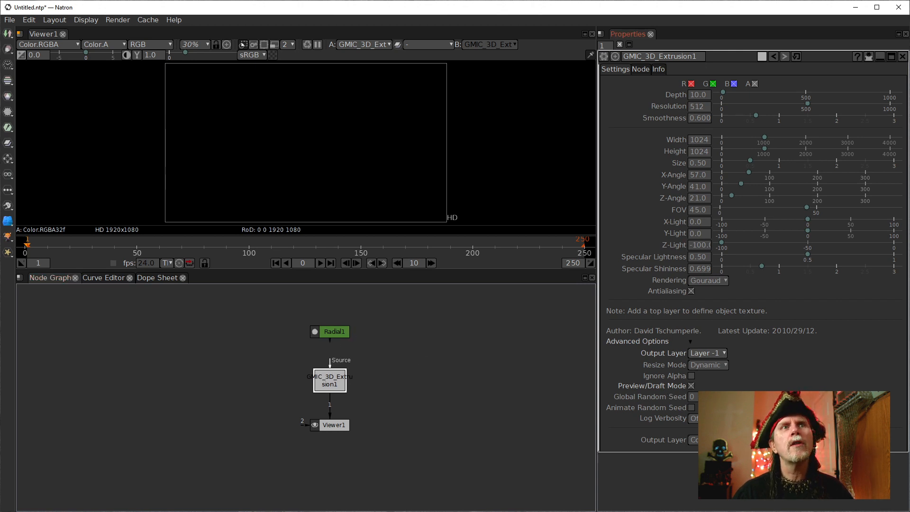
pyautogui.click(692, 386)
# Step: Try to connect the 3D Extrusion node's Source input to Radial1
pyautogui.click(332, 348)
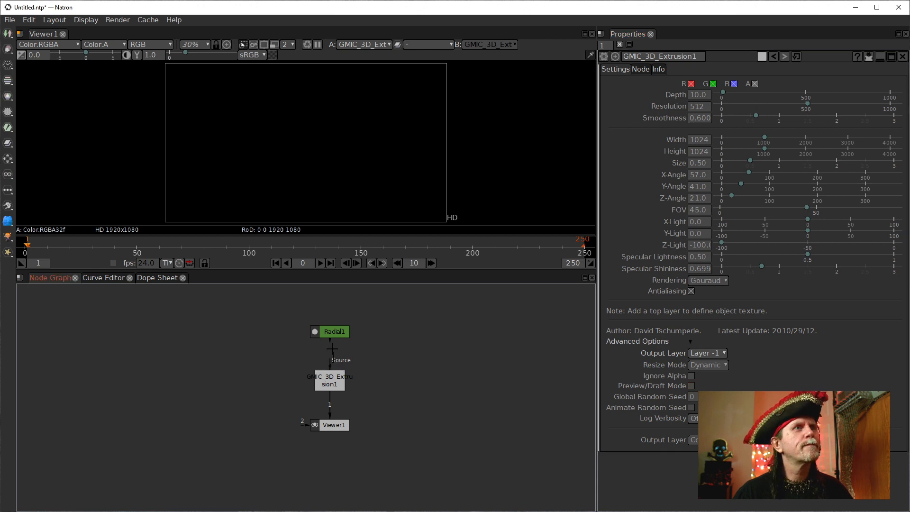
pyautogui.moveTo(330, 357); pyautogui.dragTo(331, 332)
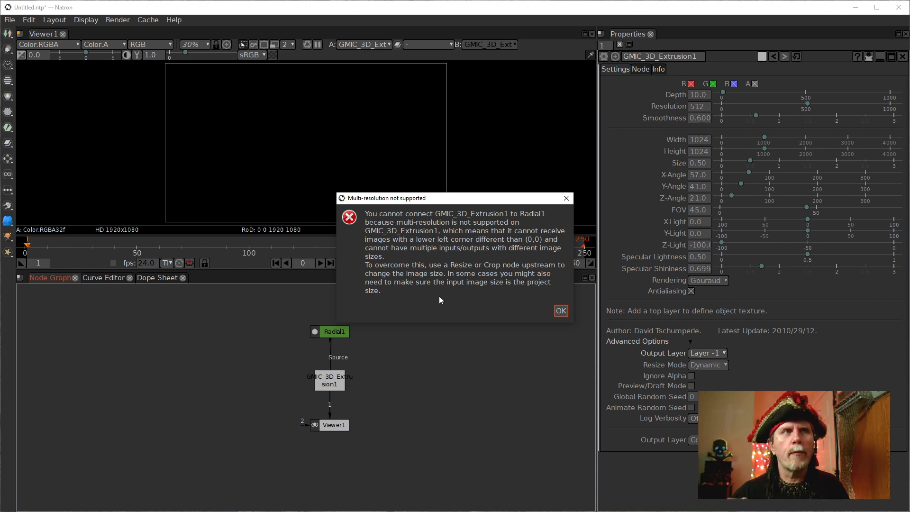
pyautogui.click(560, 311)
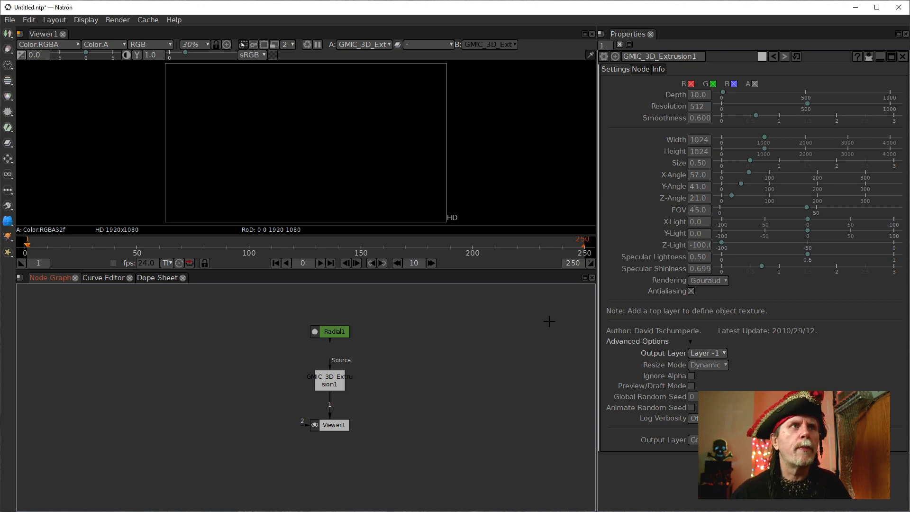
# Step: Move the Radial node up slightly and add an unconnected Solid node beside it
pyautogui.moveTo(327, 330)
pyautogui.mouseDown()
pyautogui.moveTo(327, 298)
pyautogui.moveTo(326, 324)
pyautogui.mouseUp()
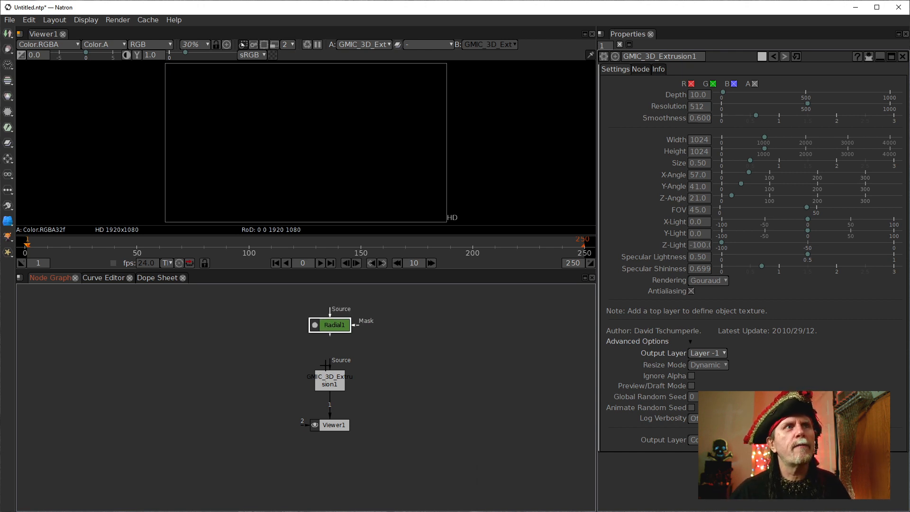
pyautogui.click(367, 349)
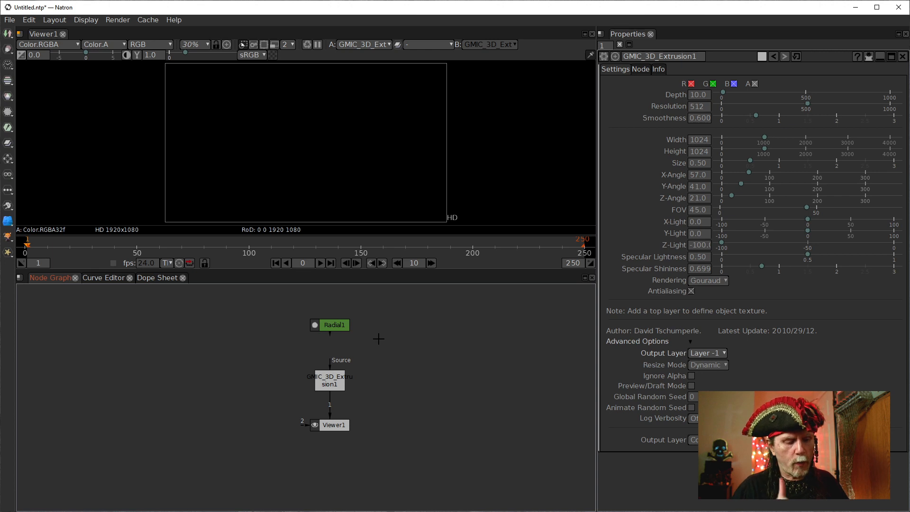
pyautogui.press('Tab')
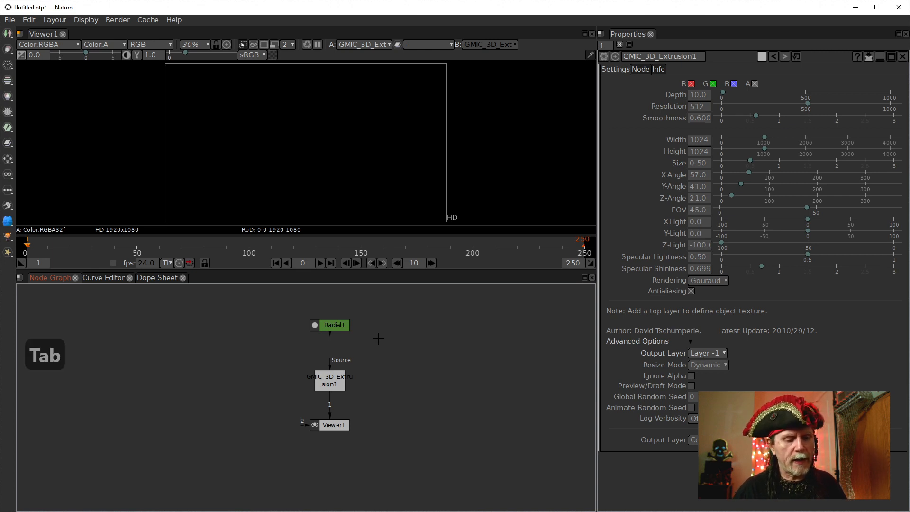
pyautogui.write('soli')
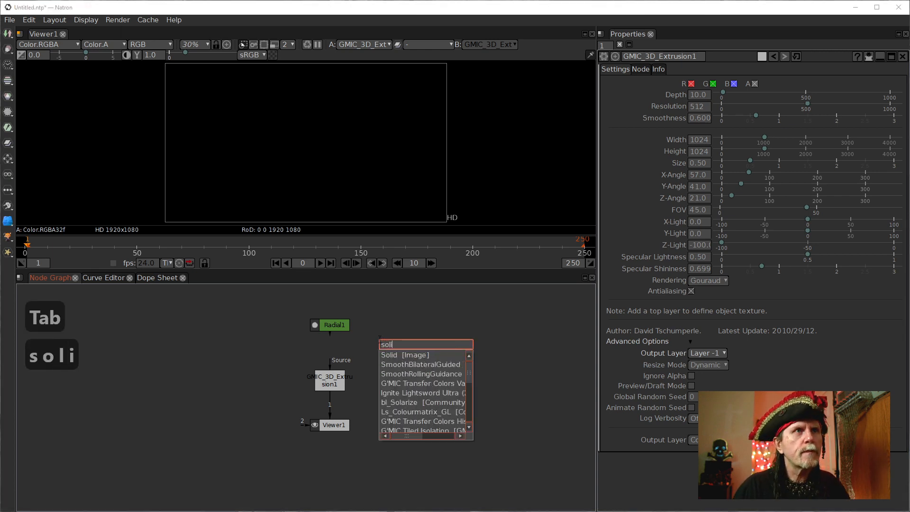
pyautogui.press('Down')
pyautogui.press('Return')
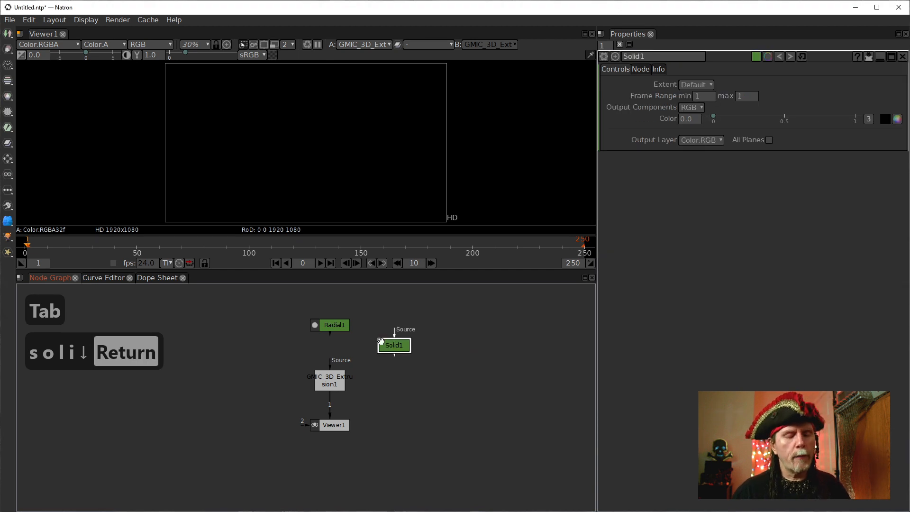
# Step: Add a Merge node below Solid1 with the solid on input B, and connect its A input to Radial1
pyautogui.press('m')
pyautogui.moveTo(397, 381); pyautogui.dragTo(318, 324)
pyautogui.click(328, 328)
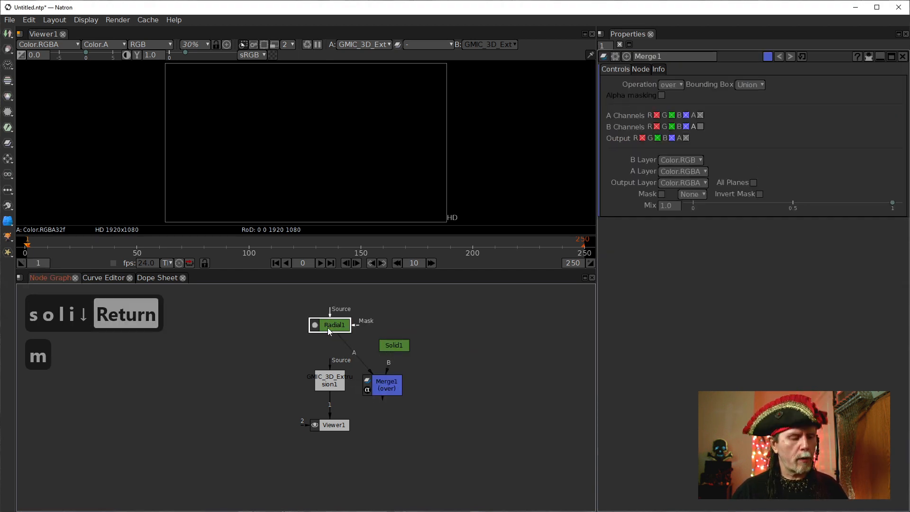
# Step: Show Radial1 in the viewer, move Merge1 up close below it, and view the Merge1 output
pyautogui.press('1')
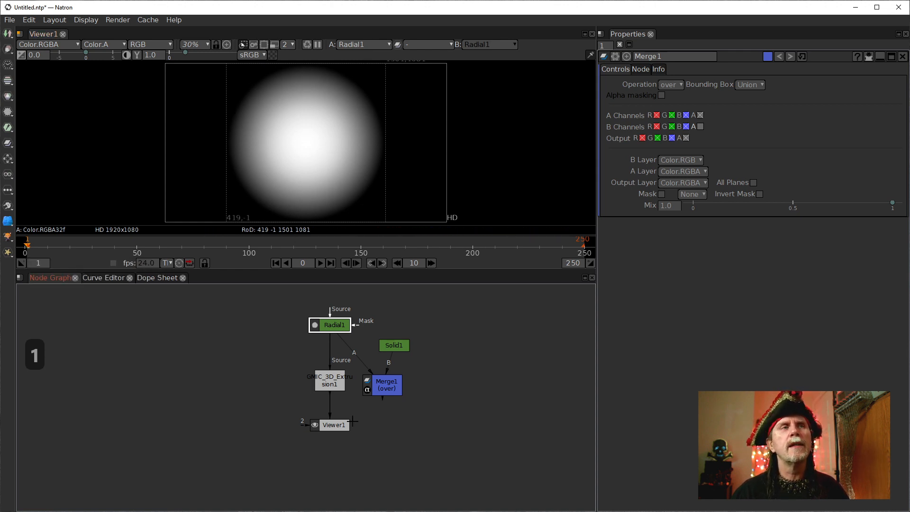
pyautogui.moveTo(390, 377); pyautogui.dragTo(345, 348)
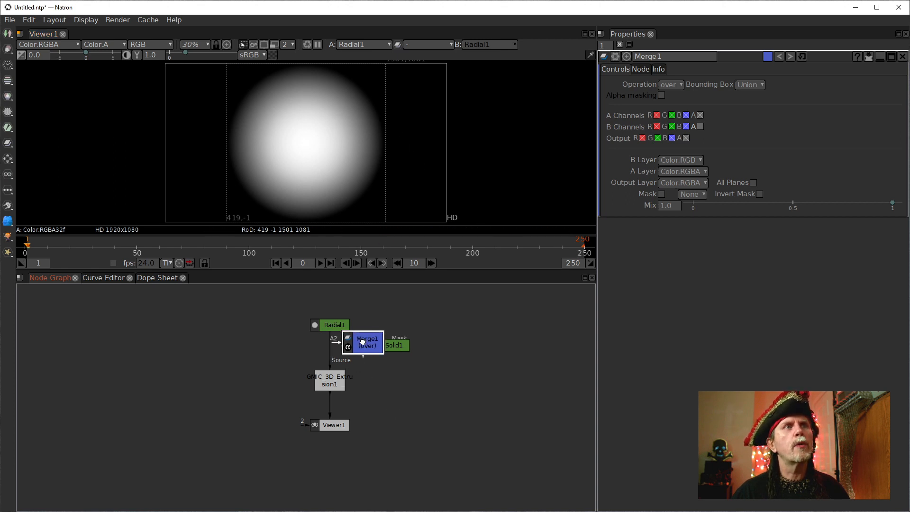
pyautogui.press('1')
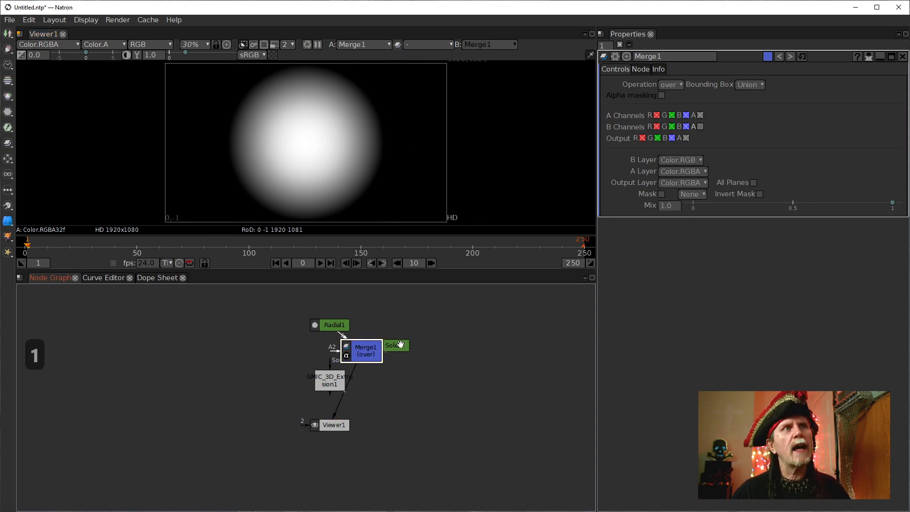
# Step: Move Solid1 clear of Merge1 to its side and set Merge1's Bounding Box to B
pyautogui.moveTo(401, 344); pyautogui.dragTo(438, 350)
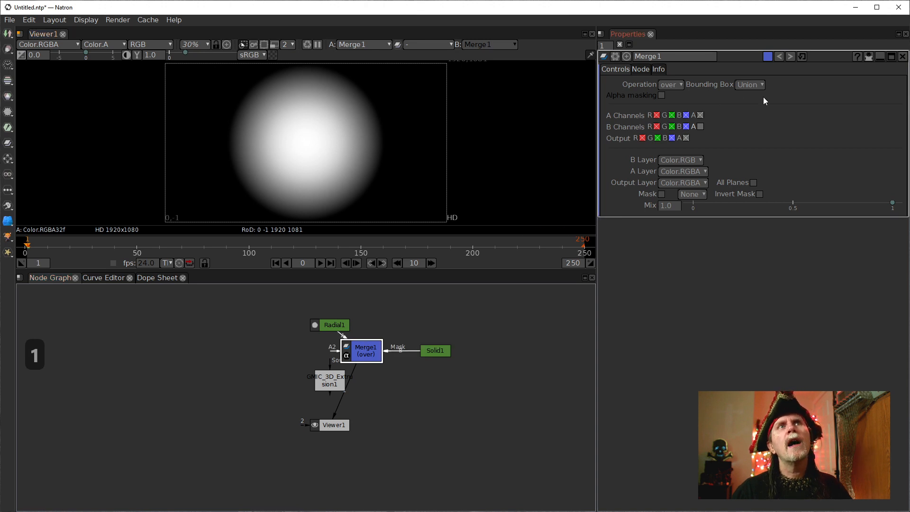
pyautogui.click(757, 85)
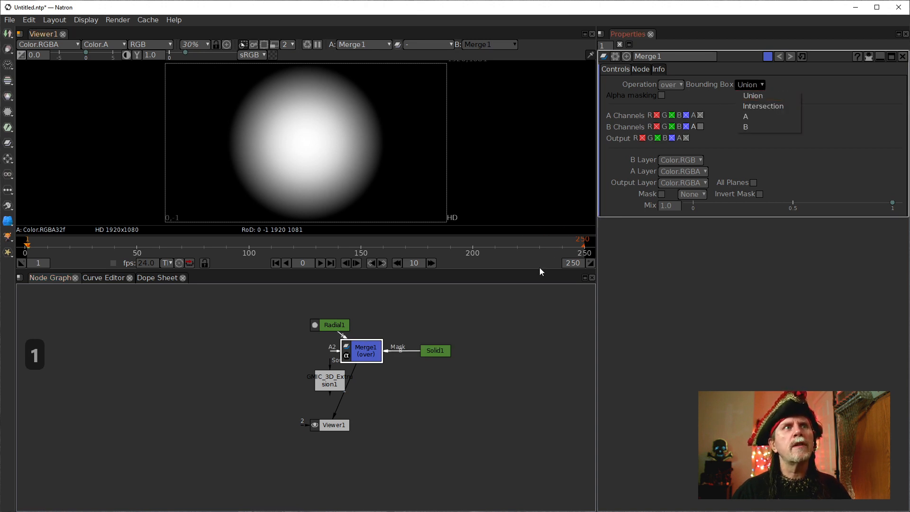
pyautogui.click(746, 127)
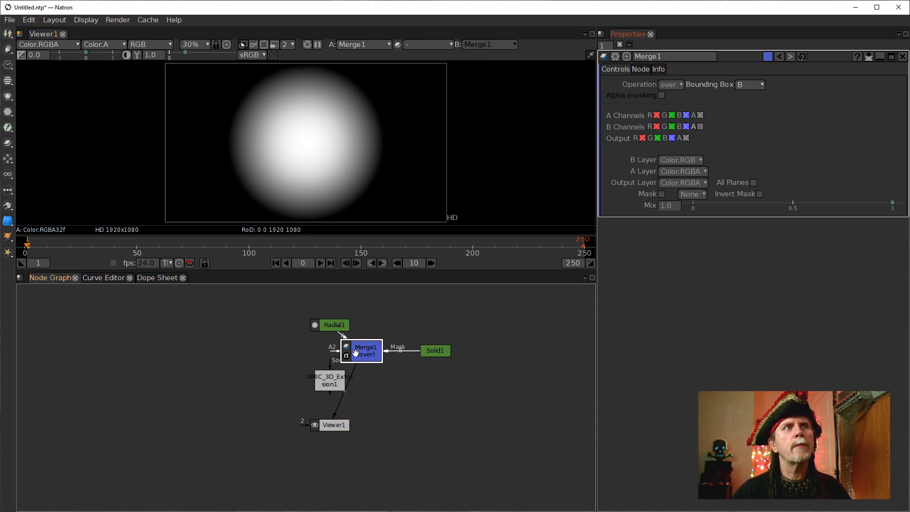
# Step: Line up Merge1 under Radial1, connect it to the 3D Extrusion node's Source feeding Viewer1, and open the extrusion's settings
pyautogui.moveTo(363, 352); pyautogui.dragTo(337, 350)
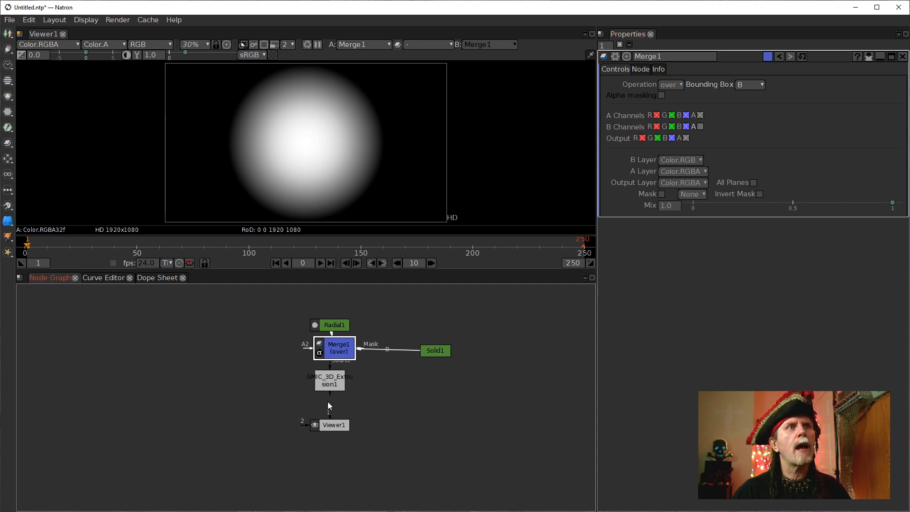
pyautogui.moveTo(329, 403)
pyautogui.mouseDown()
pyautogui.moveTo(329, 382)
pyautogui.moveTo(329, 396)
pyautogui.mouseUp()
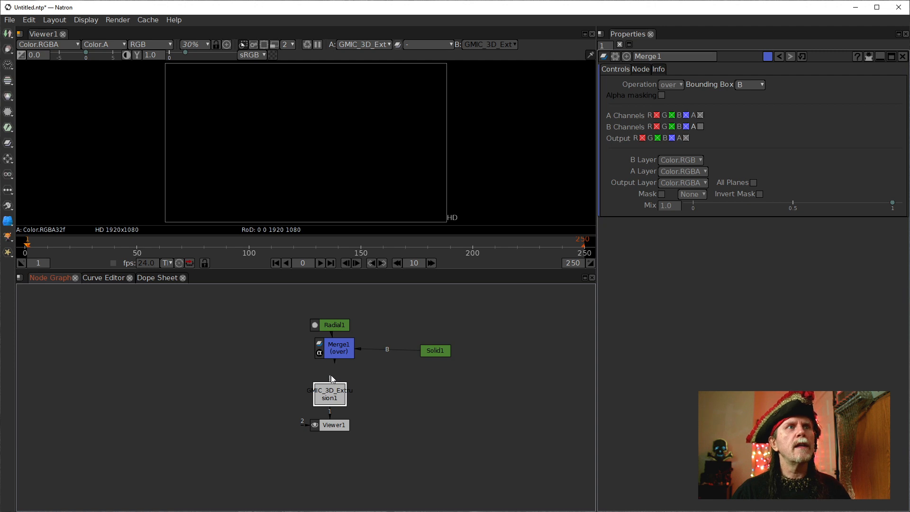
pyautogui.moveTo(340, 354)
pyautogui.mouseDown()
pyautogui.moveTo(316, 349)
pyautogui.moveTo(344, 356)
pyautogui.mouseUp()
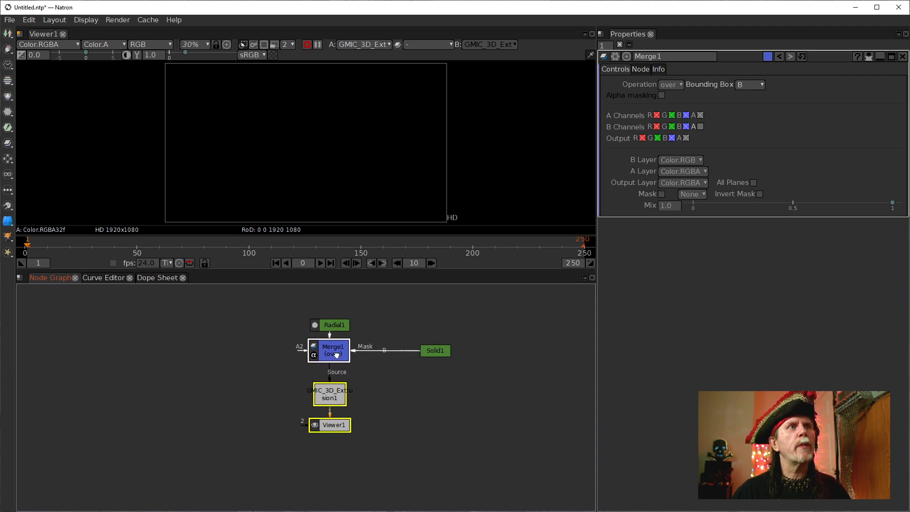
pyautogui.click(332, 396)
pyautogui.doubleClick(332, 396)
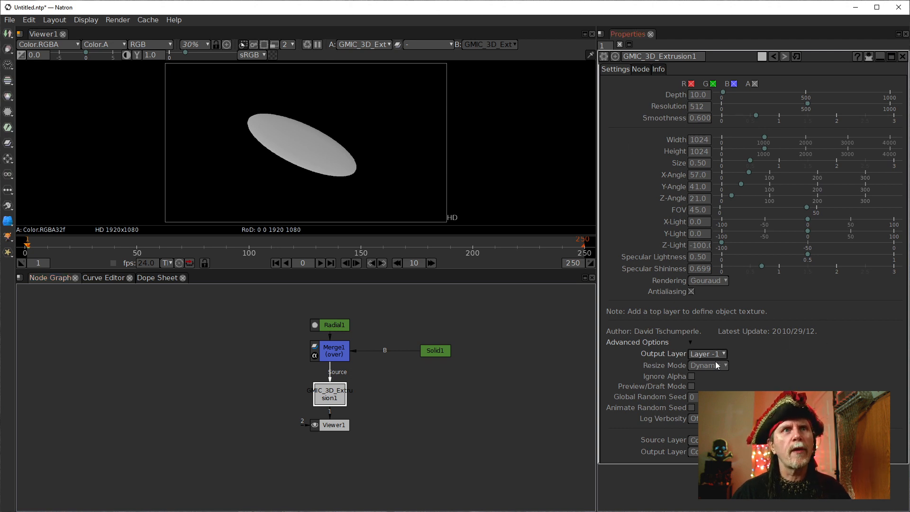
# Step: Try Layer 0 as the 3D Extrusion node's Output Layer, and return it to Layer -1
pyautogui.click(707, 357)
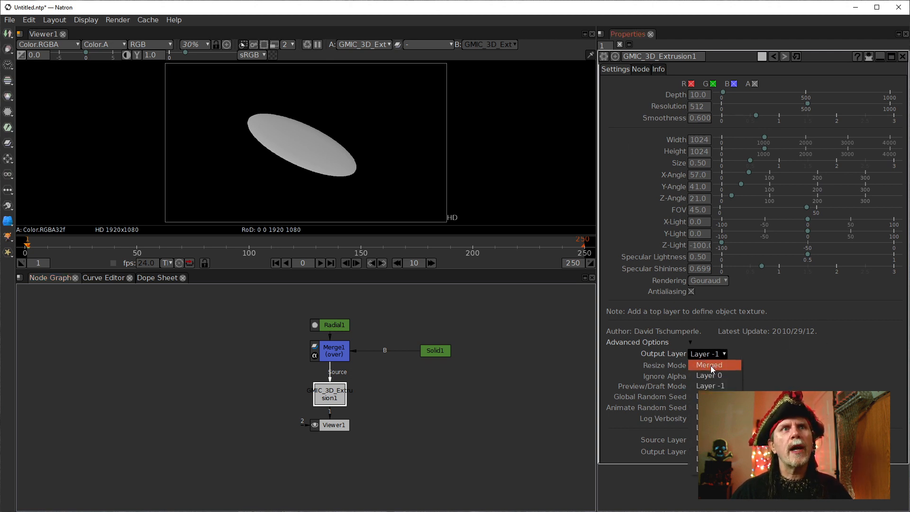
pyautogui.click(711, 376)
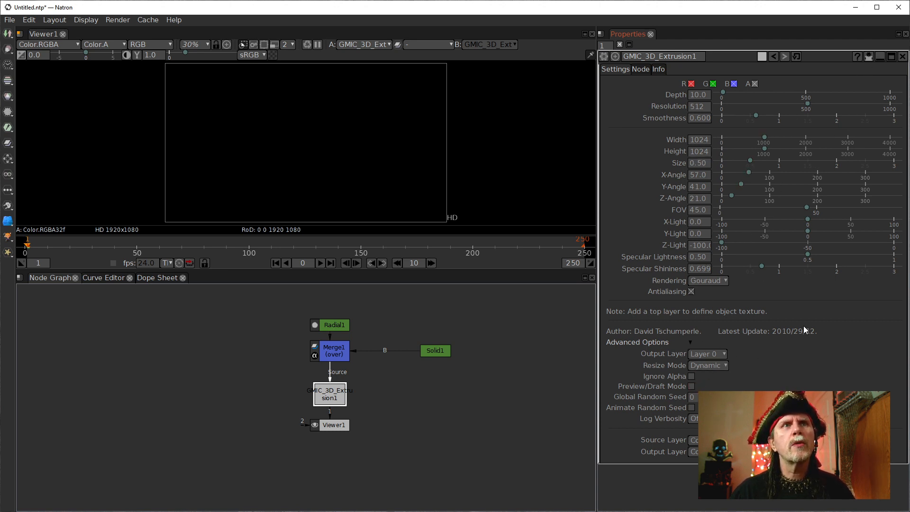
pyautogui.click(721, 355)
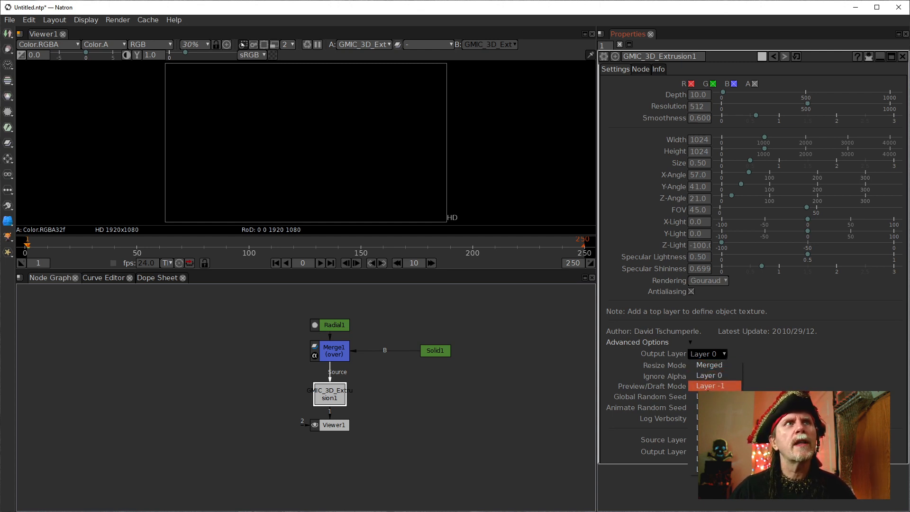
pyautogui.click(710, 385)
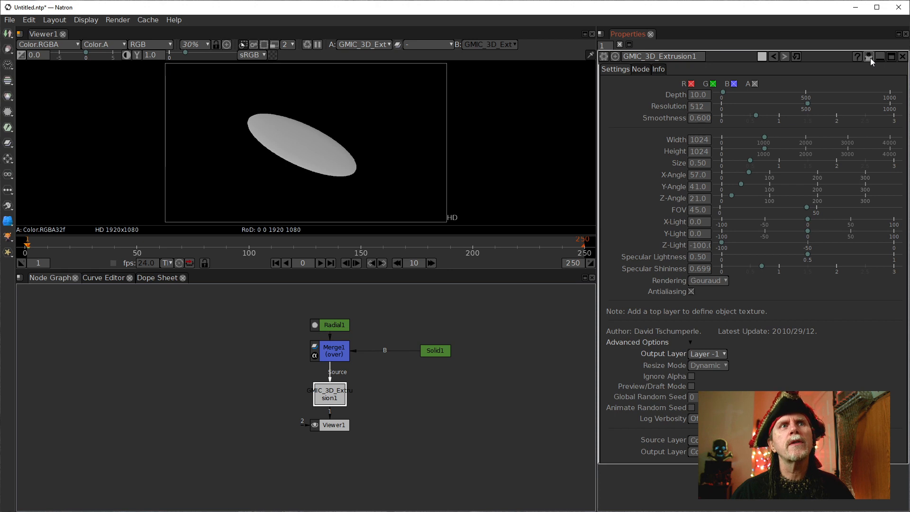
# Step: Enable Preview/Draft Mode on the 3D Extrusion node, and briefly show only its modified parameters before showing all again
pyautogui.click(691, 387)
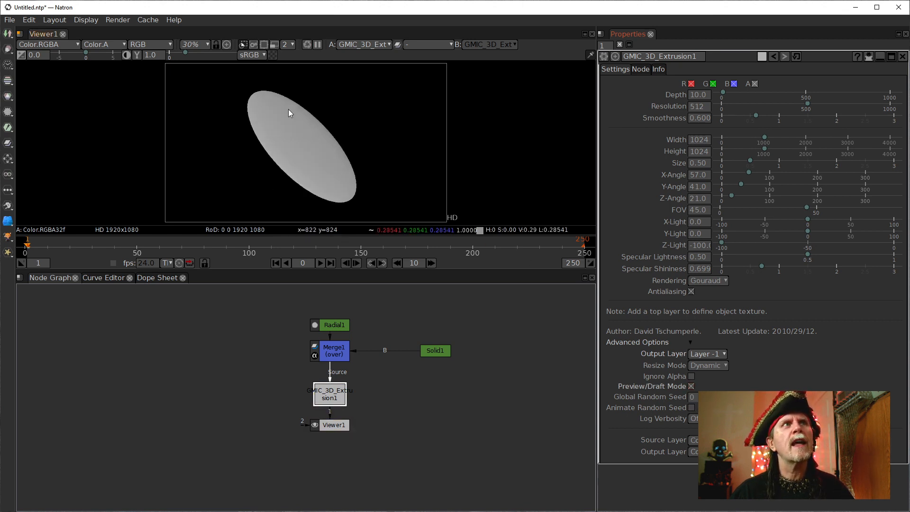
pyautogui.click(868, 57)
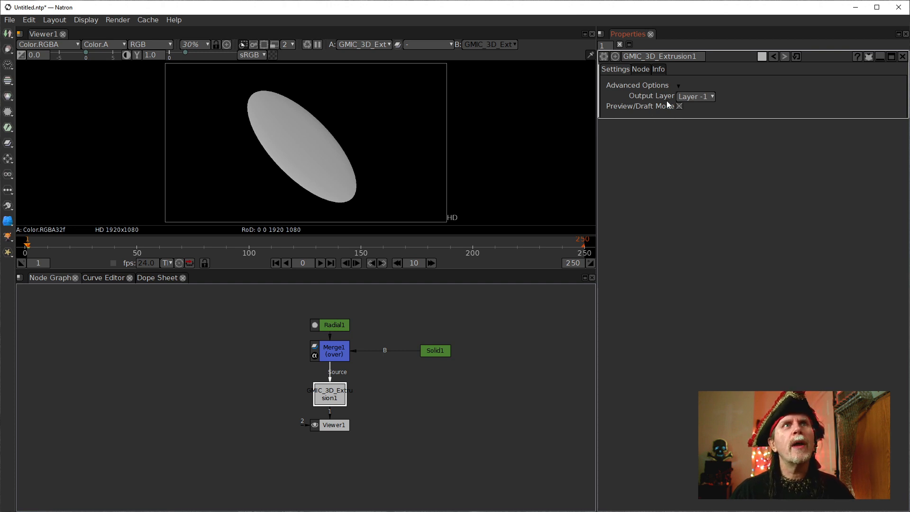
pyautogui.click(870, 58)
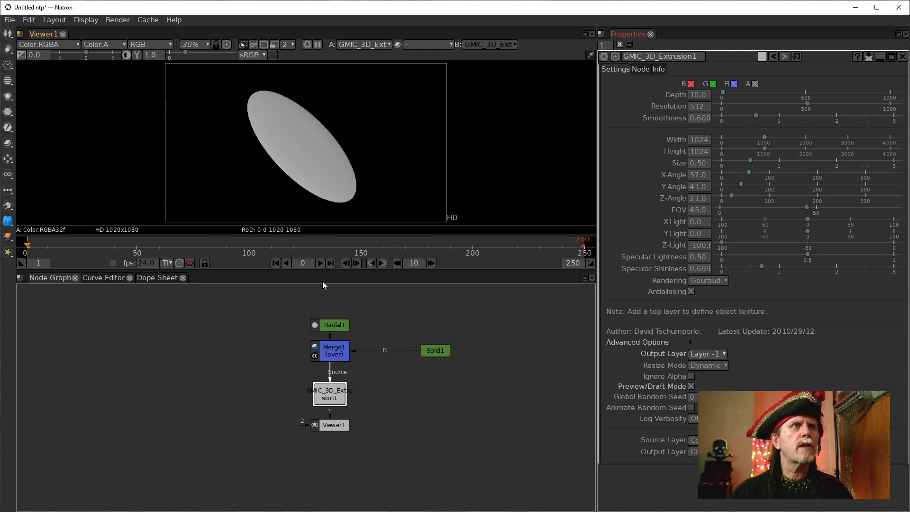
# Step: Compare the Merge1 output with the 3D Extrusion output in the viewer
pyautogui.click(336, 350)
pyautogui.press('1')
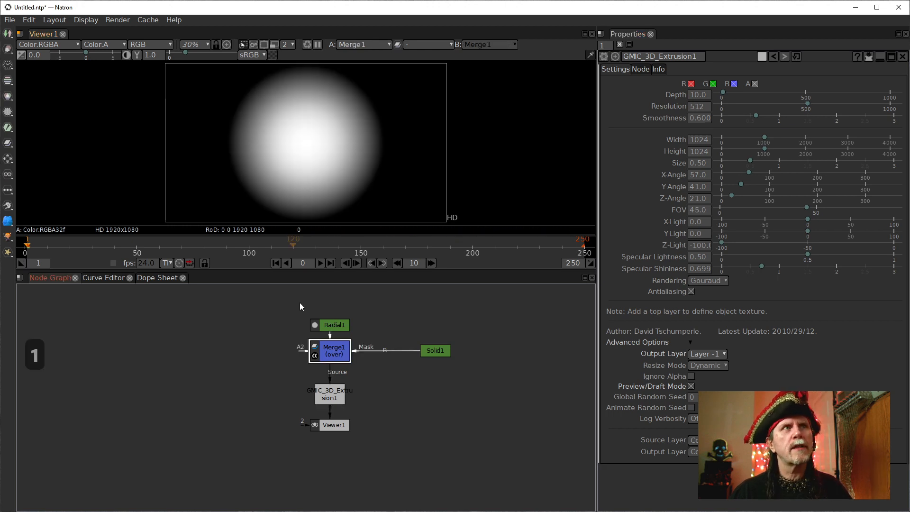
pyautogui.click(339, 394)
pyautogui.press('1')
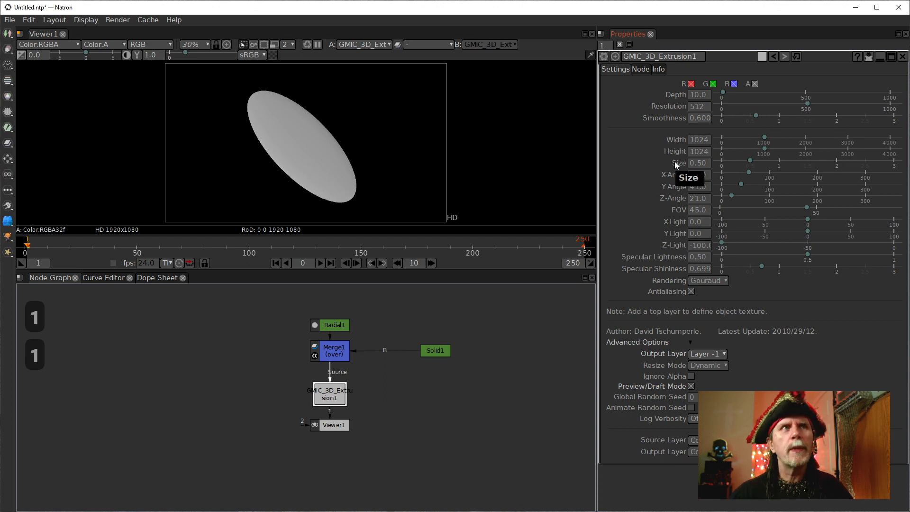
# Step: Set the 3D Extrusion's X-Angle to 0, Y-Angle to 45 and Z-Angle to 0
pyautogui.click(695, 266)
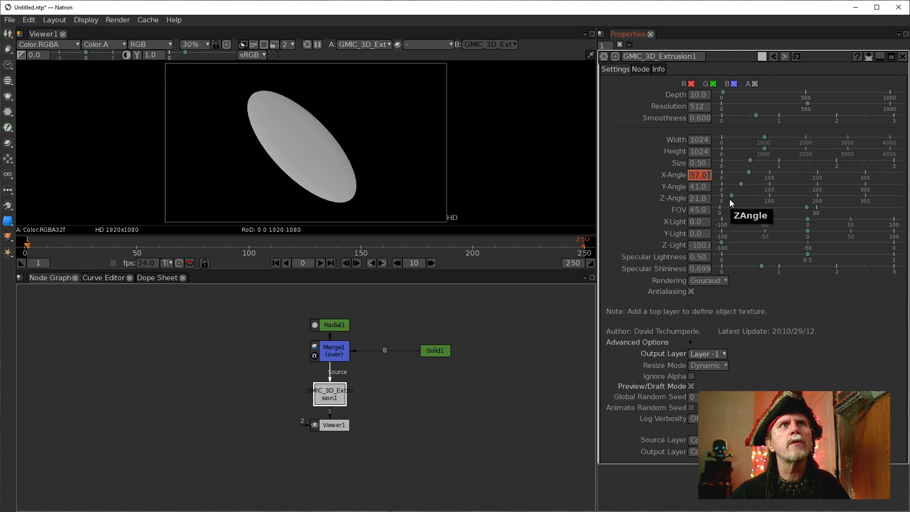
pyautogui.write('0')
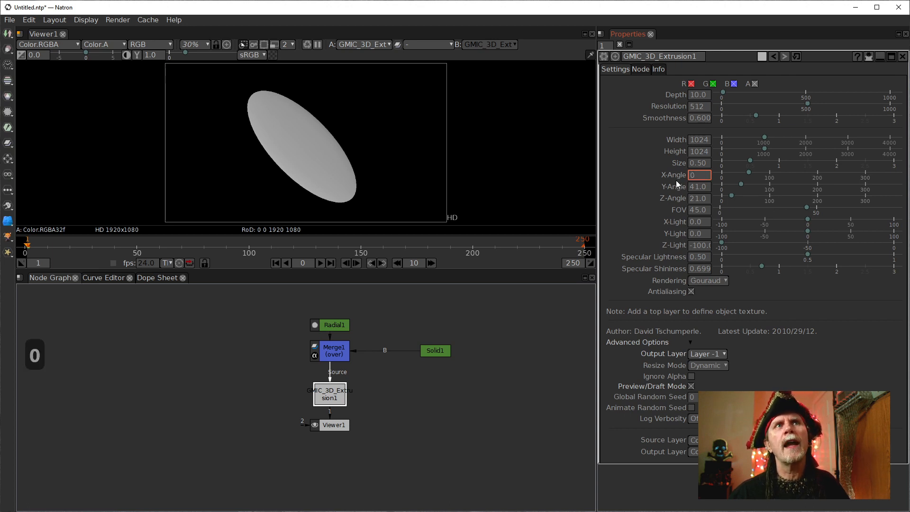
pyautogui.press('Tab')
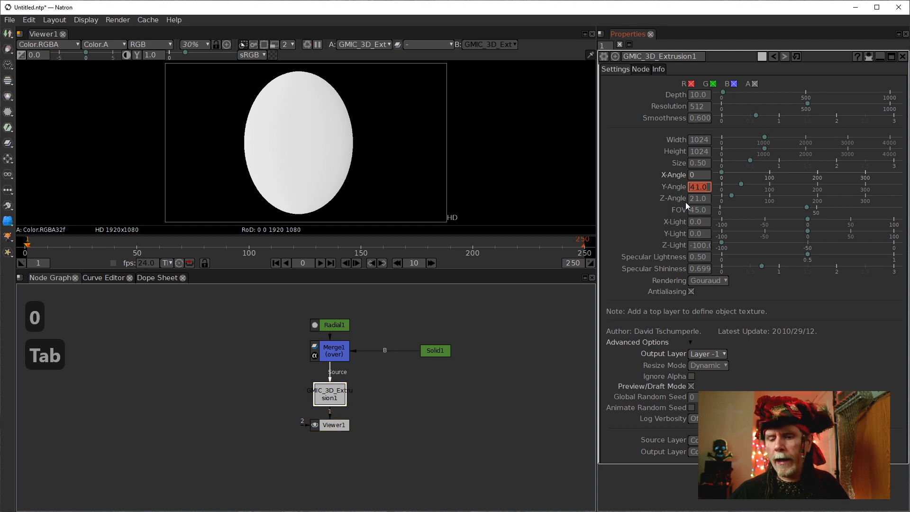
pyautogui.write('45')
pyautogui.press('Return')
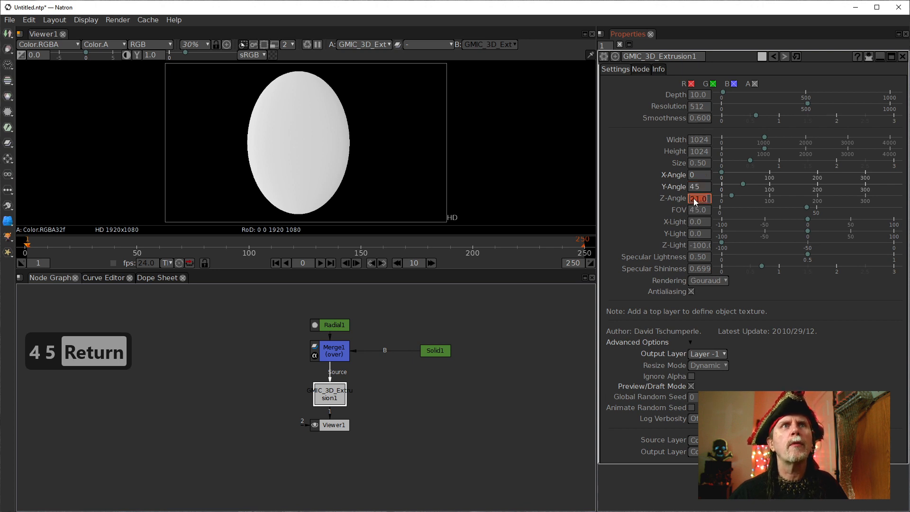
pyautogui.write('0')
pyautogui.press('Return')
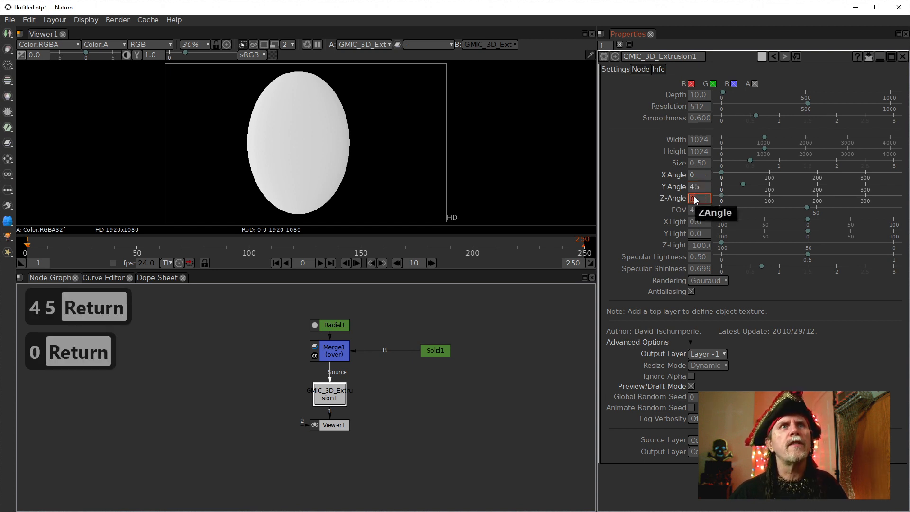
# Step: Set the 3D Extrusion's Y-Angle to 90 for an edge-on view of the shape
pyautogui.click(441, 377)
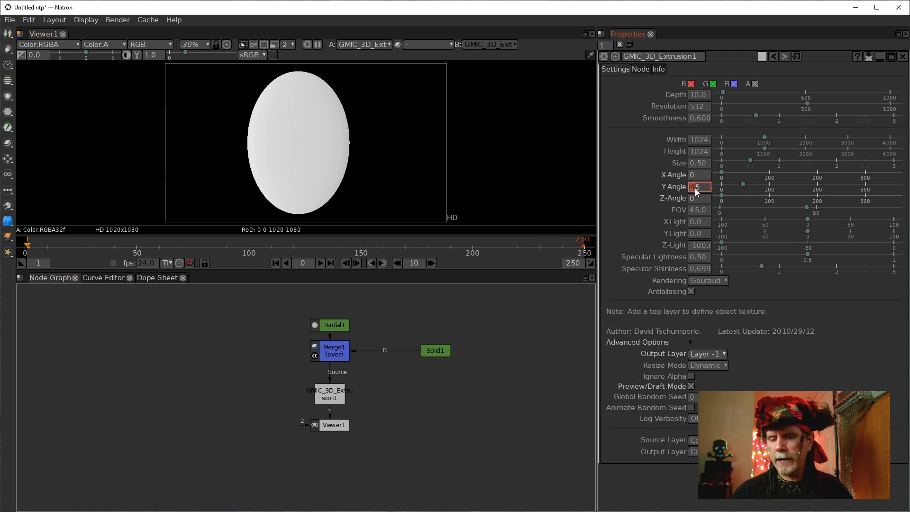
pyautogui.press('Delete')
pyautogui.press('Delete')
pyautogui.press('Delete')
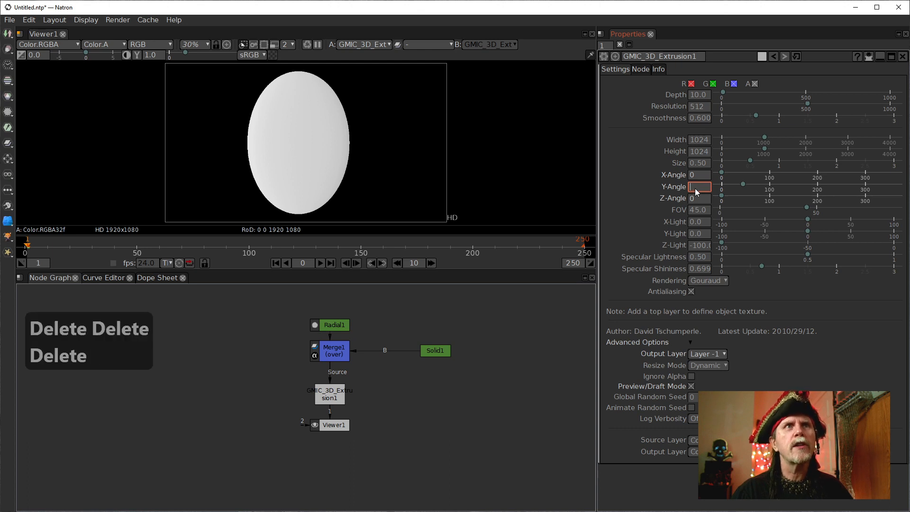
pyautogui.write('90')
pyautogui.press('Return')
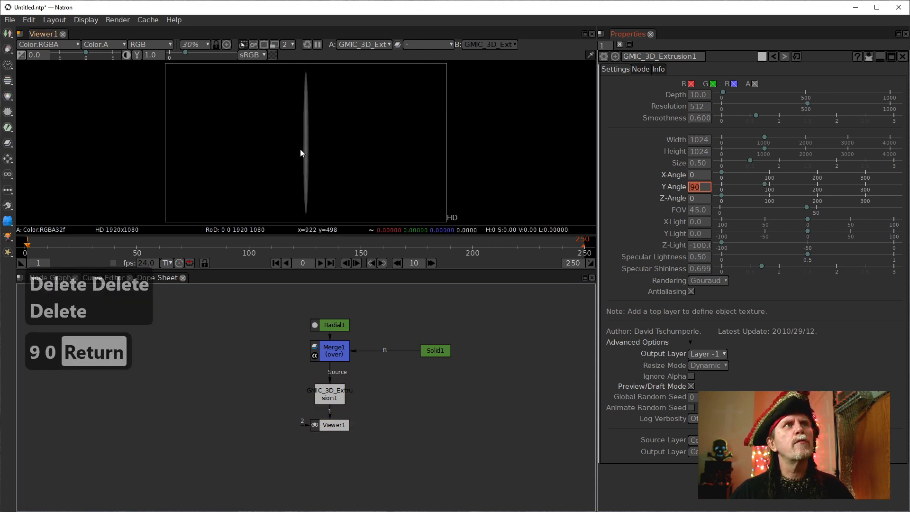
# Step: Increase the 3D Extrusion's Depth to 110 to thicken the shape
pyautogui.click(692, 95)
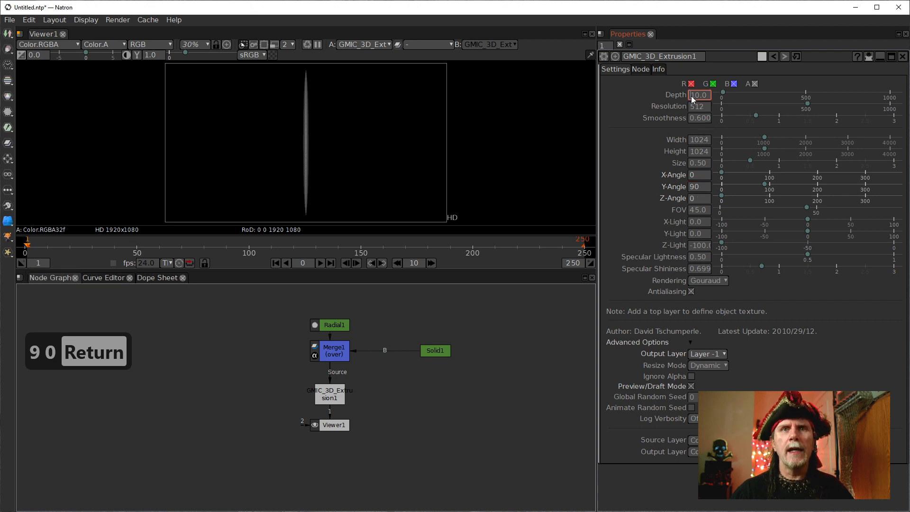
pyautogui.scroll(2, 691, 96)
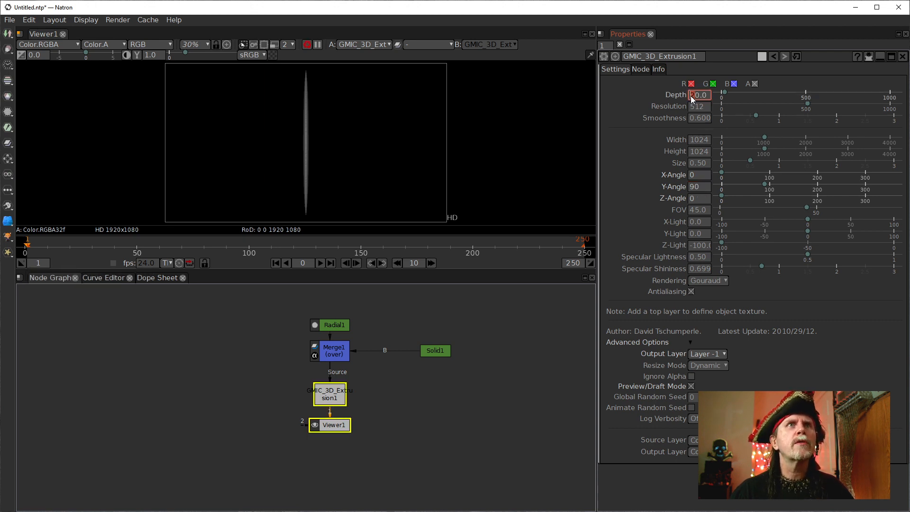
pyautogui.scroll(2, 690, 96)
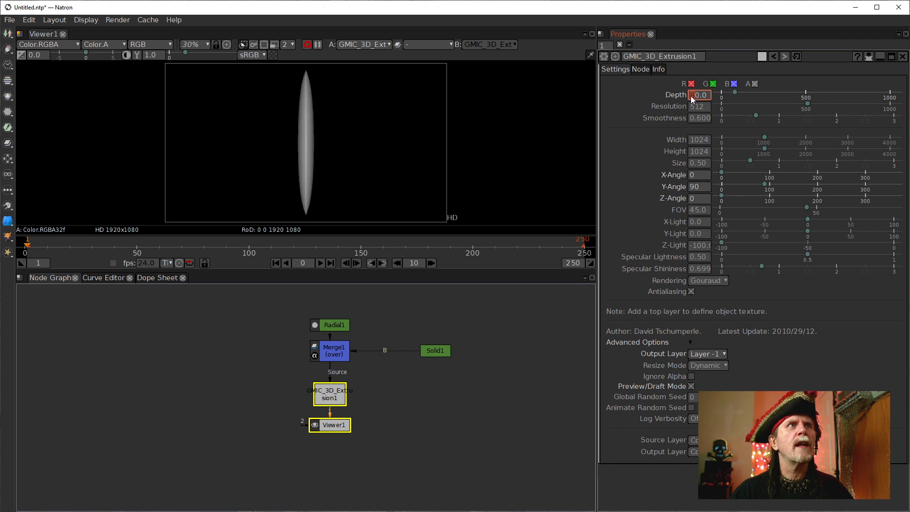
pyautogui.scroll(2, 690, 95)
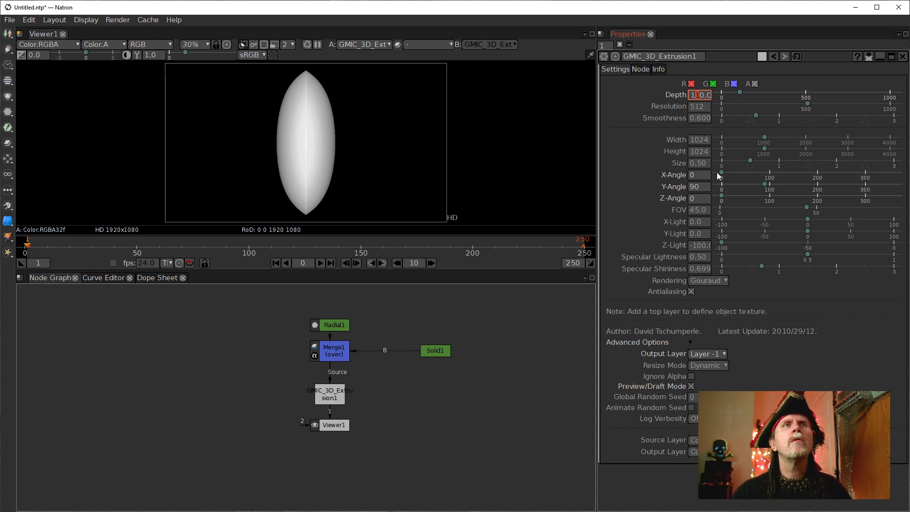
# Step: Try a Smoothness of 1 on the 3D Extrusion node and bring it down to 0
pyautogui.click(699, 118)
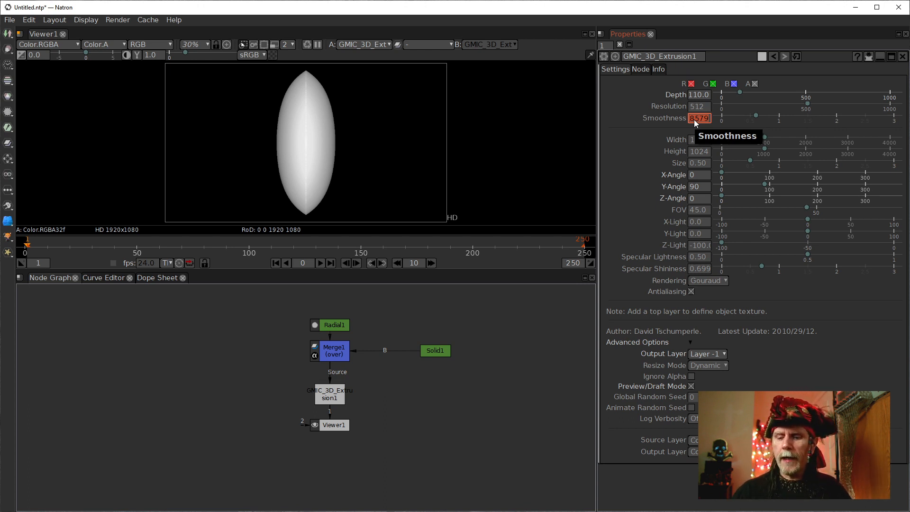
pyautogui.write('1')
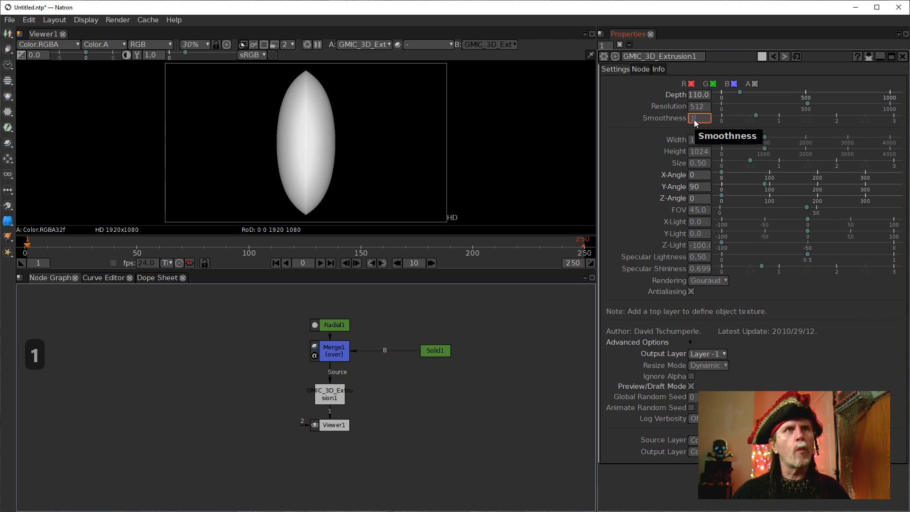
pyautogui.press('Return')
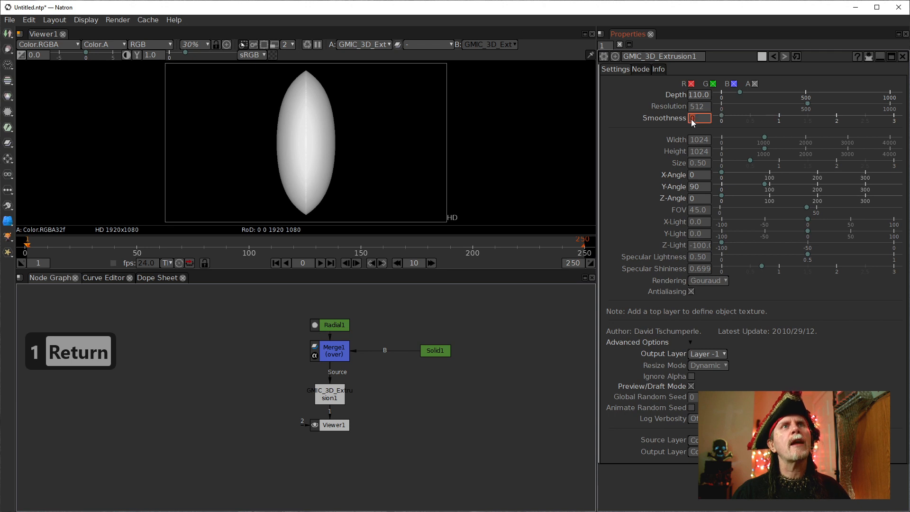
pyautogui.scroll(-1, 692, 120)
pyautogui.doubleClick(691, 120)
pyautogui.write('1')
pyautogui.press('Return')
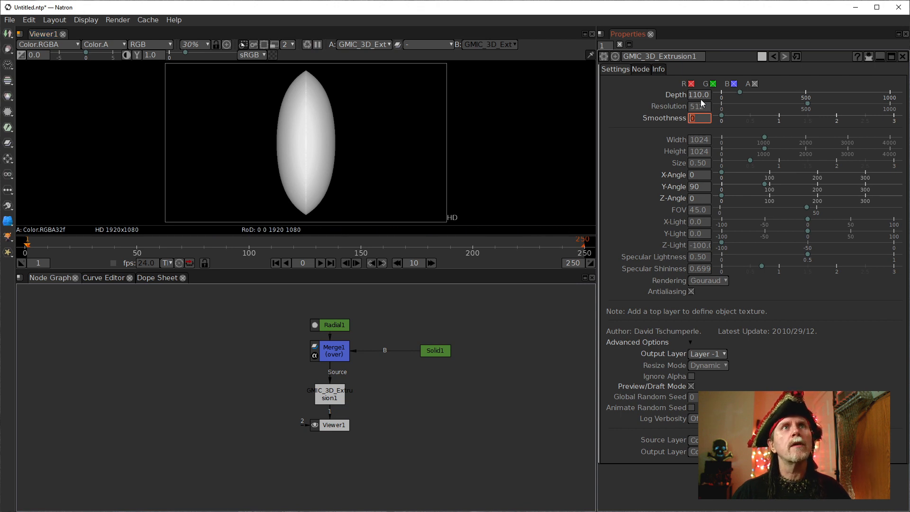
# Step: Increase the 3D Extrusion's Depth to 250 to round out the shape
pyautogui.scroll(2, 693, 98)
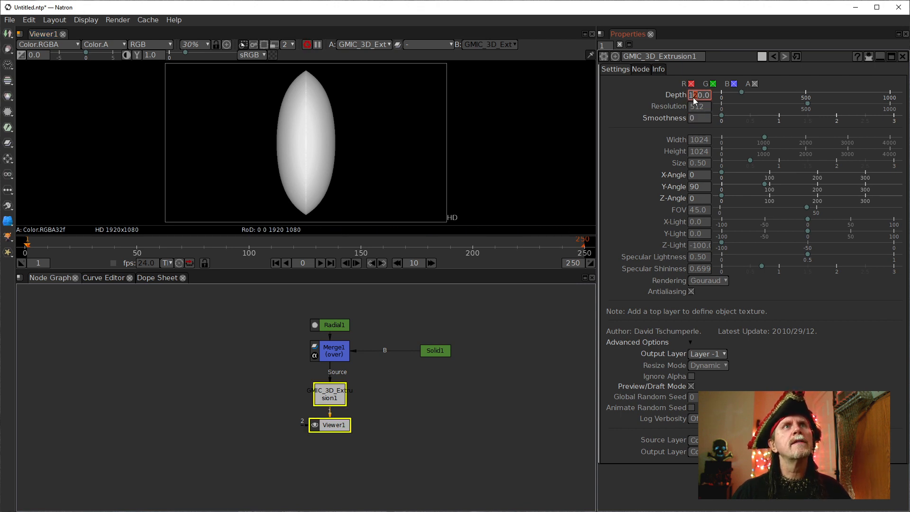
pyautogui.scroll(11, 693, 98)
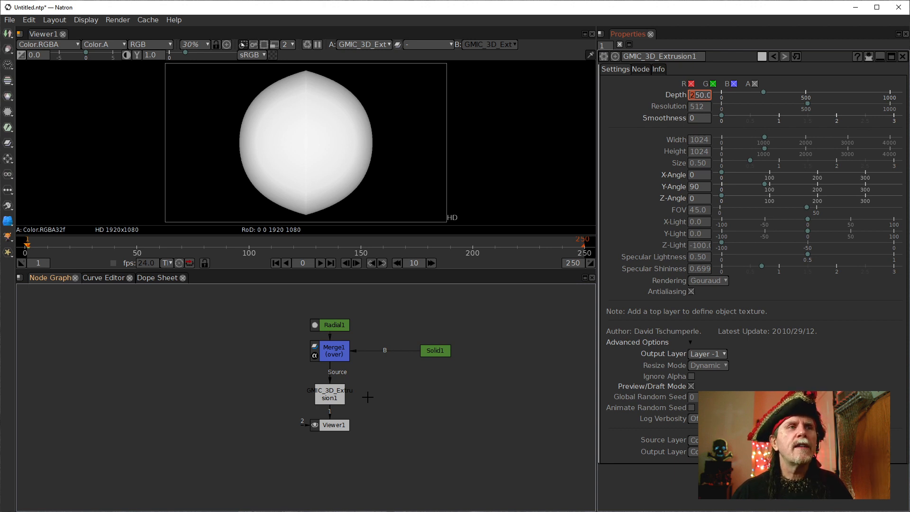
# Step: View the Radial1 gradient on its own in the viewer and switch back to the 3D Extrusion output
pyautogui.click(336, 356)
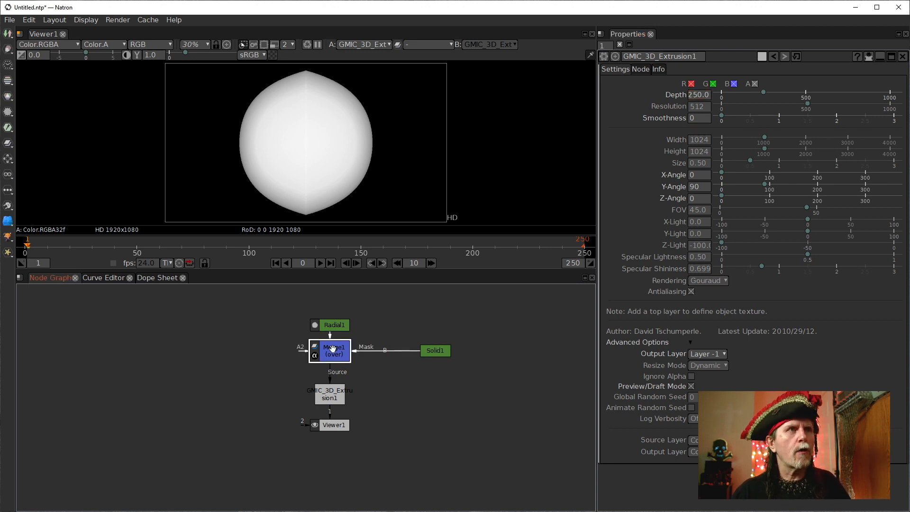
pyautogui.click(334, 325)
pyautogui.press('1')
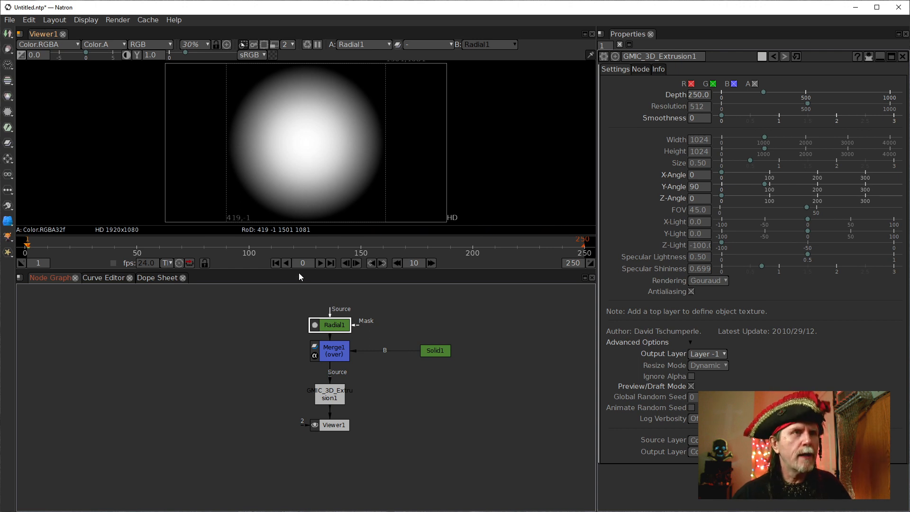
pyautogui.click(329, 393)
pyautogui.press('1')
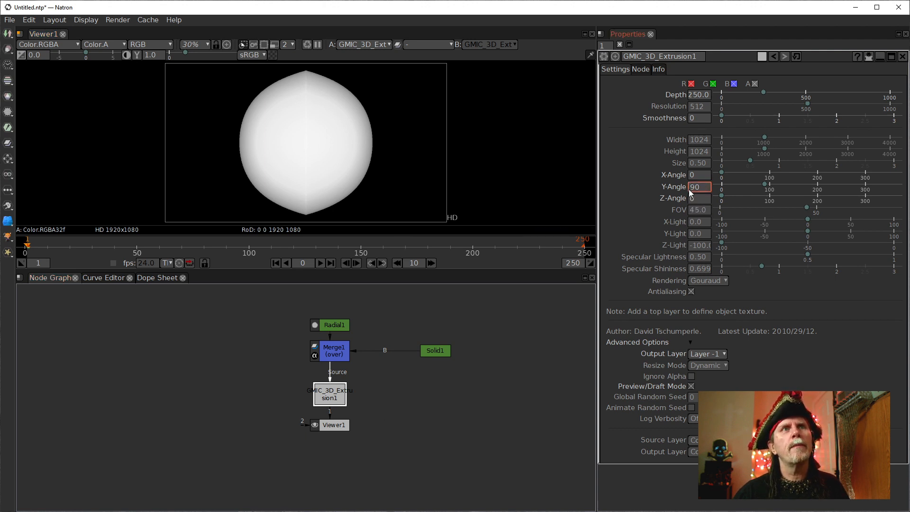
# Step: Lower the 3D Extrusion's Y-Angle in steps of 10 to rotate the shape and bring it back to 90
pyautogui.press('Down')
pyautogui.press('Down')
pyautogui.press('Down')
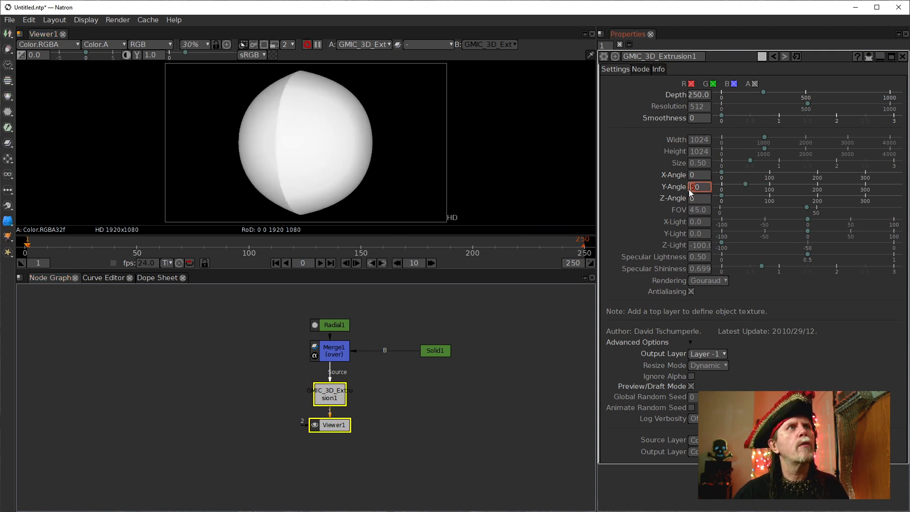
pyautogui.press('Down')
pyautogui.press('Down')
pyautogui.press('Down')
pyautogui.press('Up')
pyautogui.press('Up')
pyautogui.press('Up')
pyautogui.press('Up')
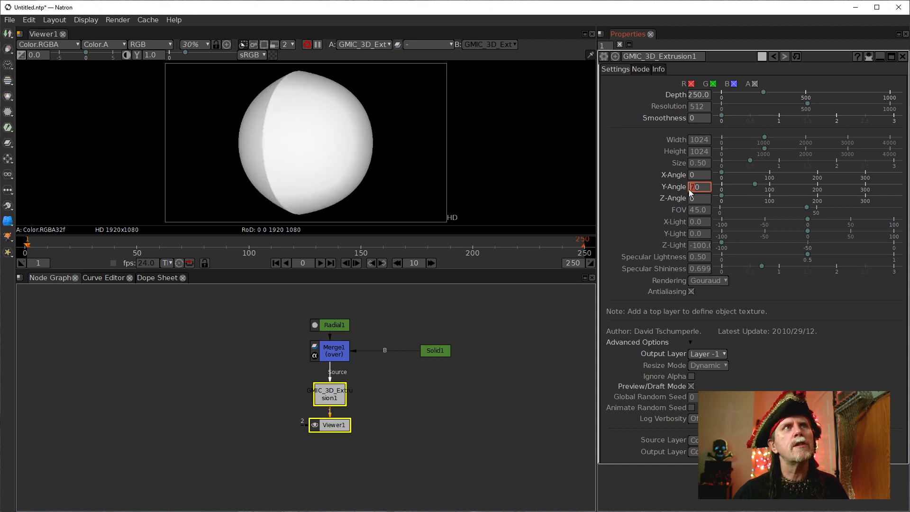
pyautogui.press('Up')
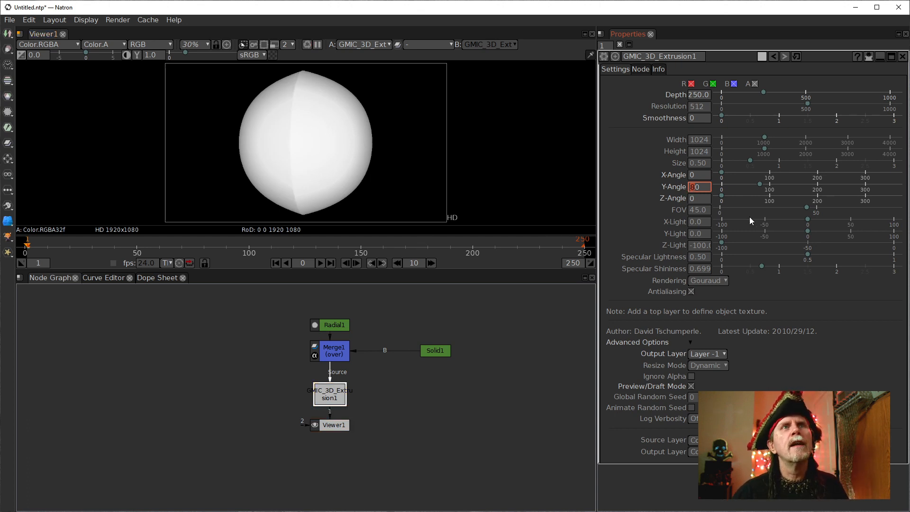
pyautogui.press('Up')
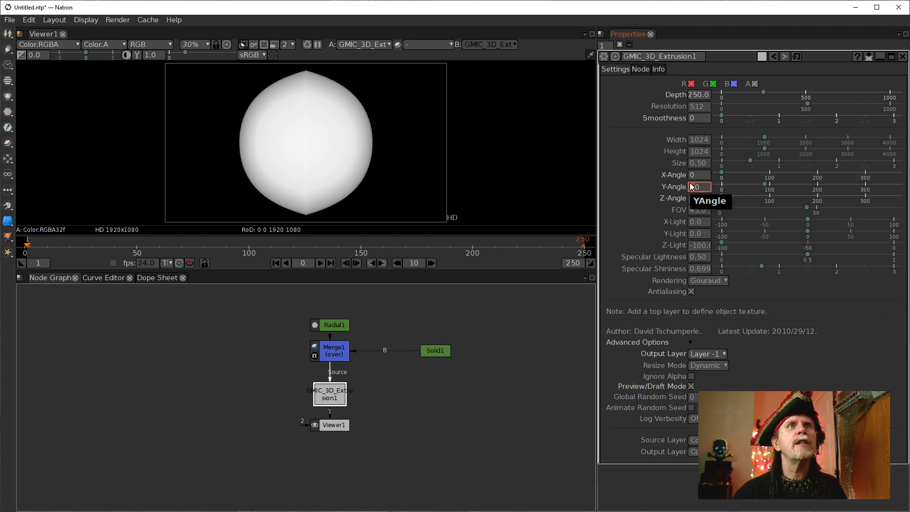
pyautogui.rightClick(691, 187)
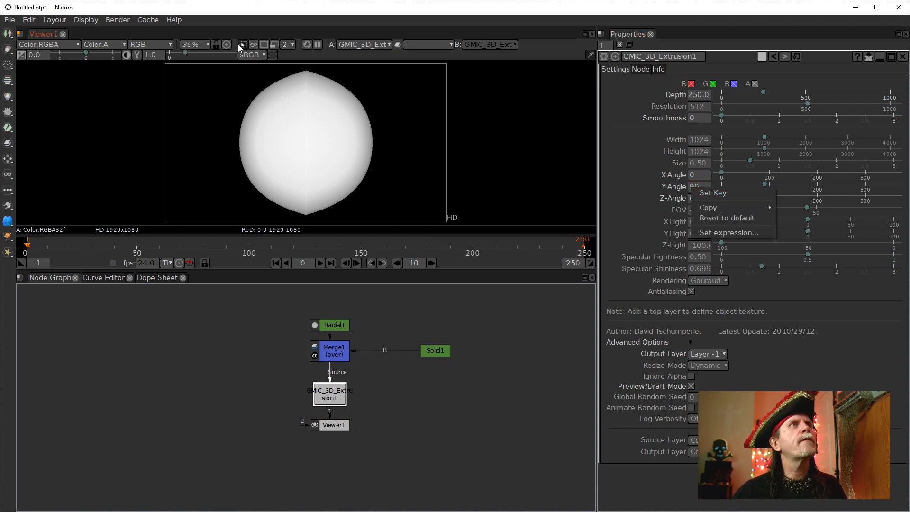
# Step: Enable the viewer's proxy mode and set its downscale level to 4
pyautogui.click(275, 43)
pyautogui.click(288, 44)
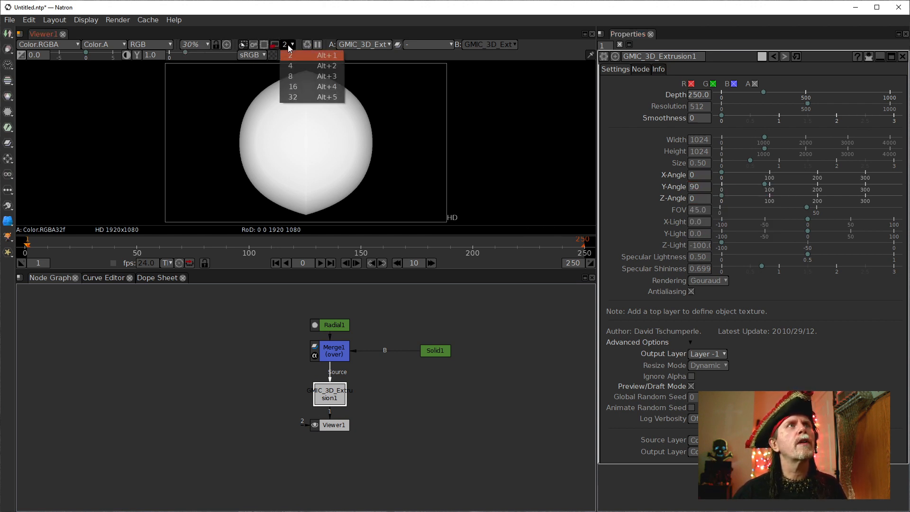
pyautogui.click(290, 65)
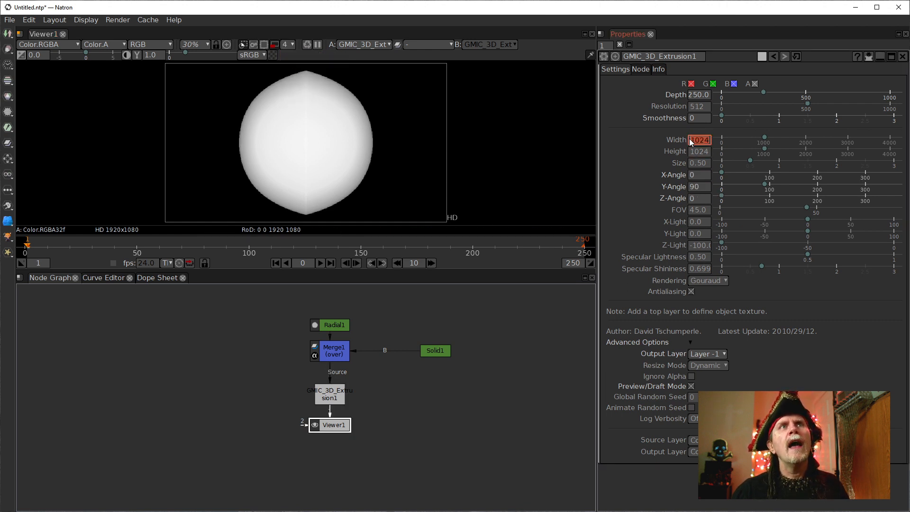
# Step: Try Flat-Shaded rendering on the 3D Extrusion node and switch it back to Gouraud
pyautogui.click(693, 106)
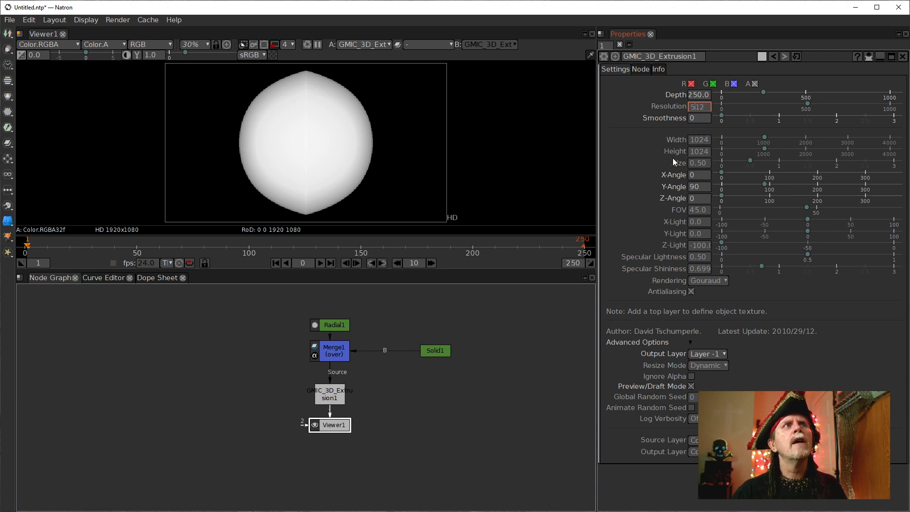
pyautogui.click(672, 107)
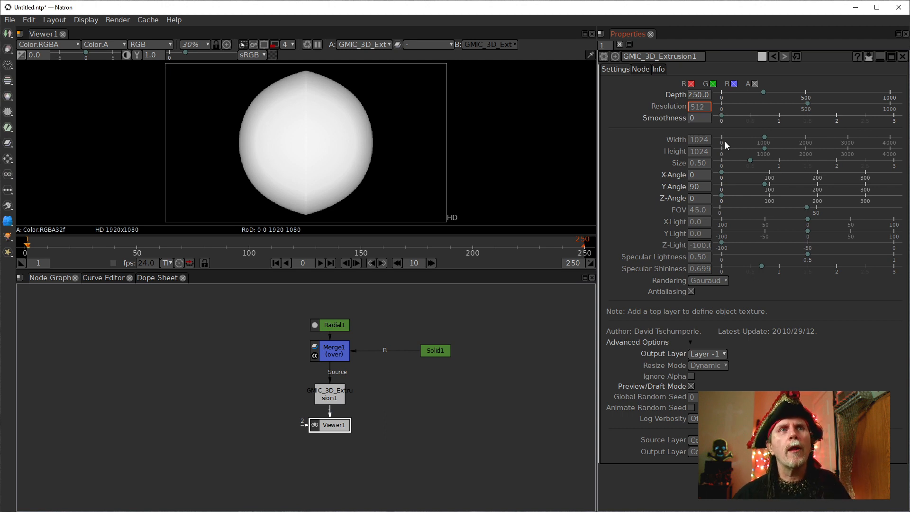
pyautogui.click(707, 280)
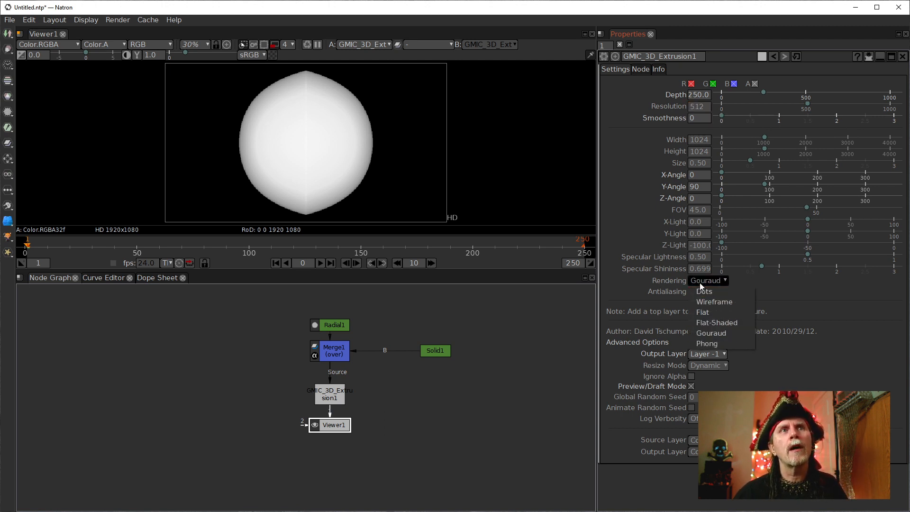
pyautogui.click(709, 324)
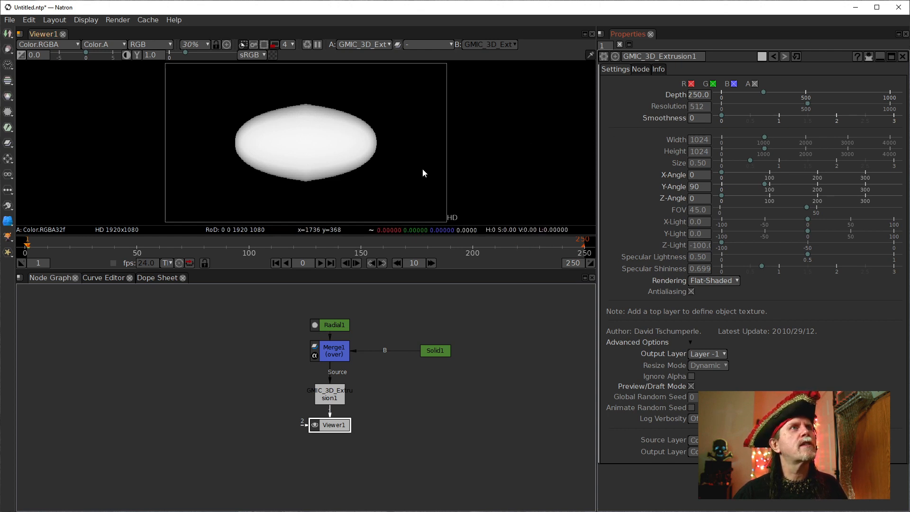
pyautogui.click(701, 256)
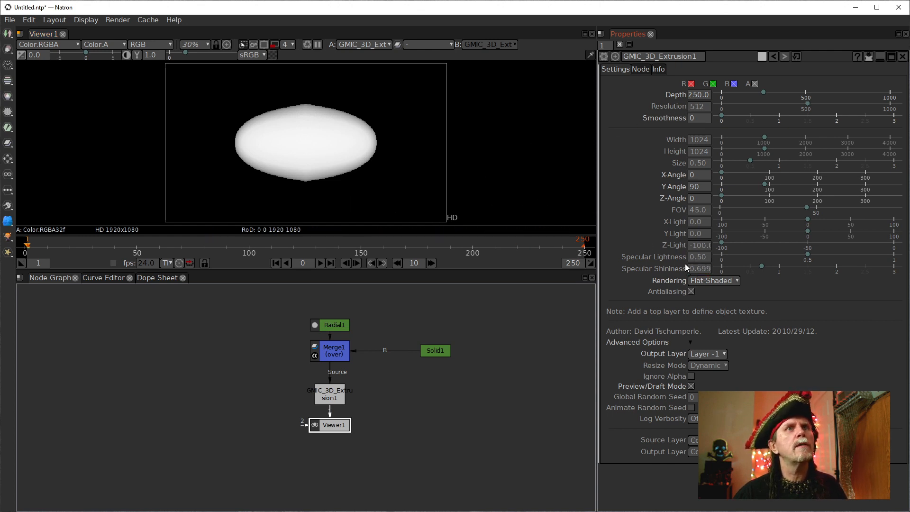
pyautogui.click(695, 187)
pyautogui.click(703, 280)
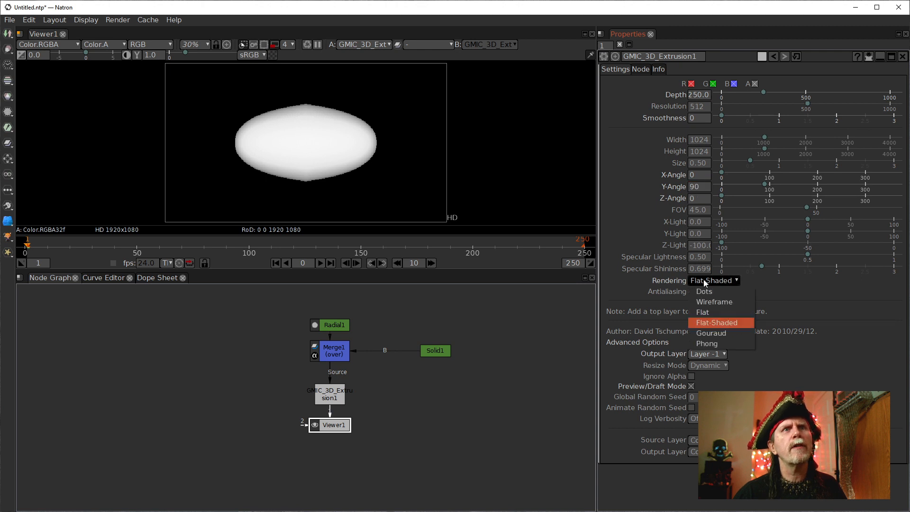
pyautogui.click(706, 333)
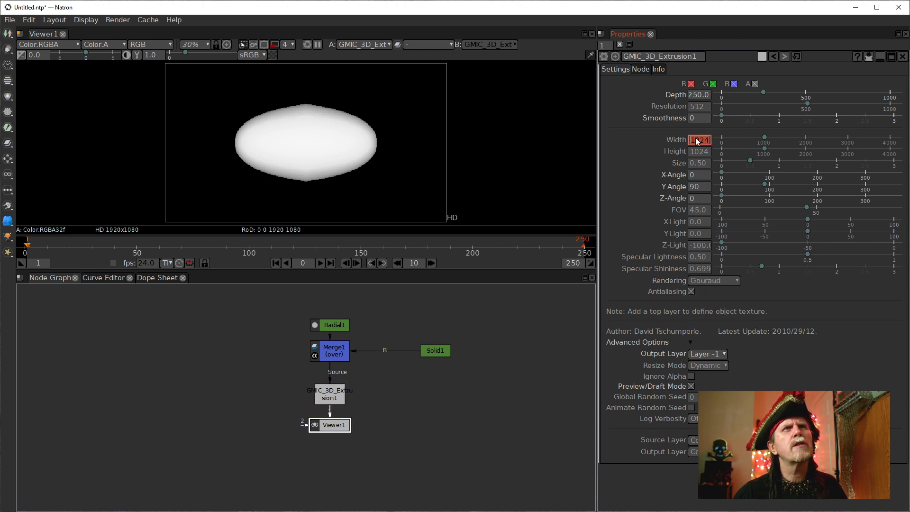
# Step: Turn off the viewer's proxy mode and, after trying a Depth of 150, set the 3D Extrusion's Depth to 250
pyautogui.click(690, 99)
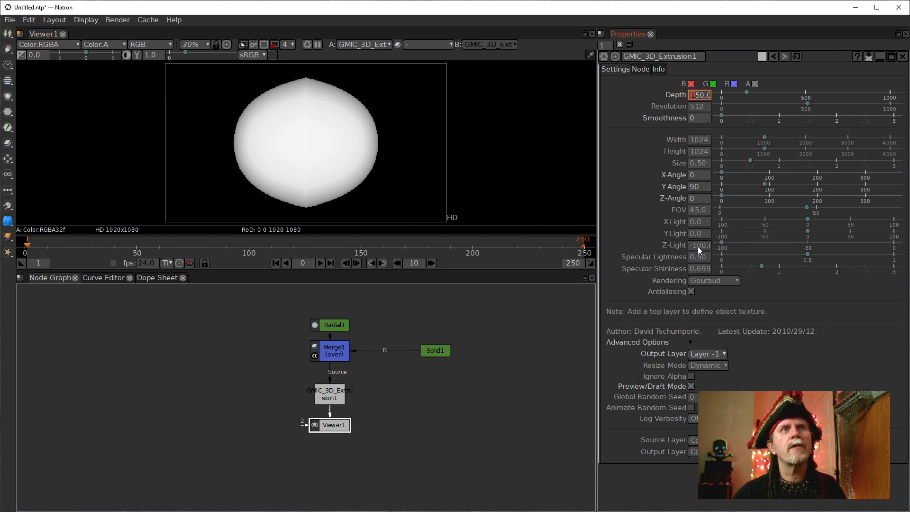
pyautogui.click(273, 46)
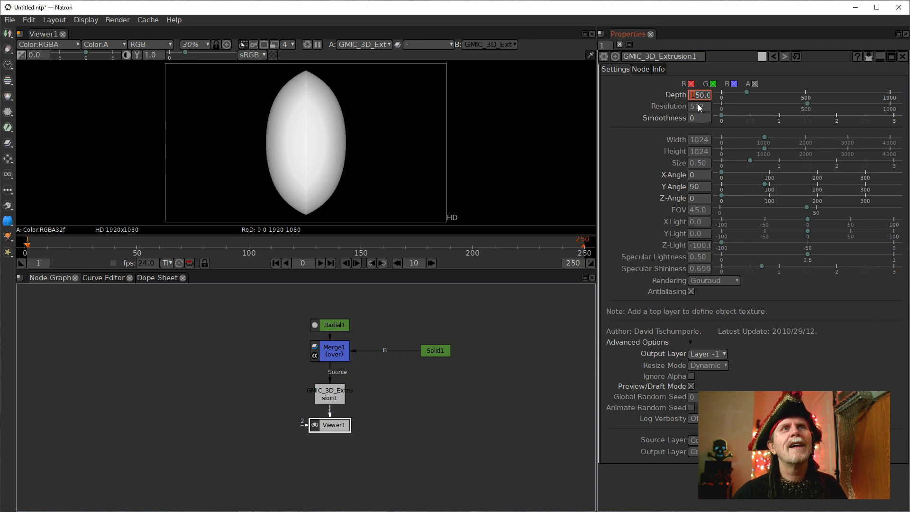
pyautogui.scroll(1, 690, 95)
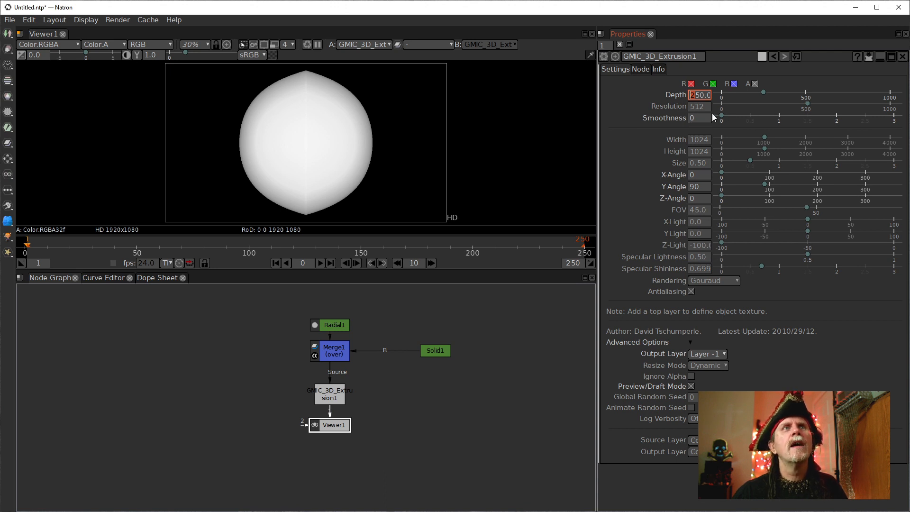
# Step: Set the 3D Extrusion's Rendering to Flat-Shaded and reduce its Resolution to 12 to get a faceted shape
pyautogui.click(704, 281)
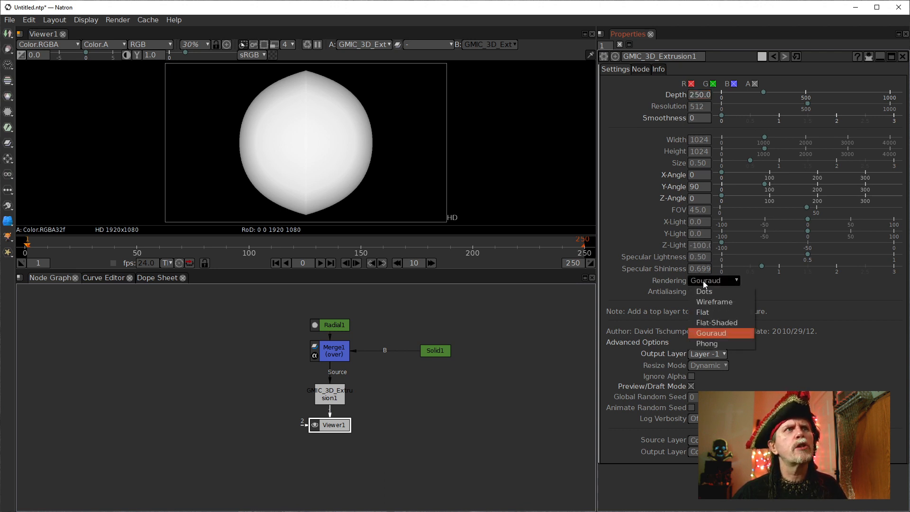
pyautogui.click(718, 324)
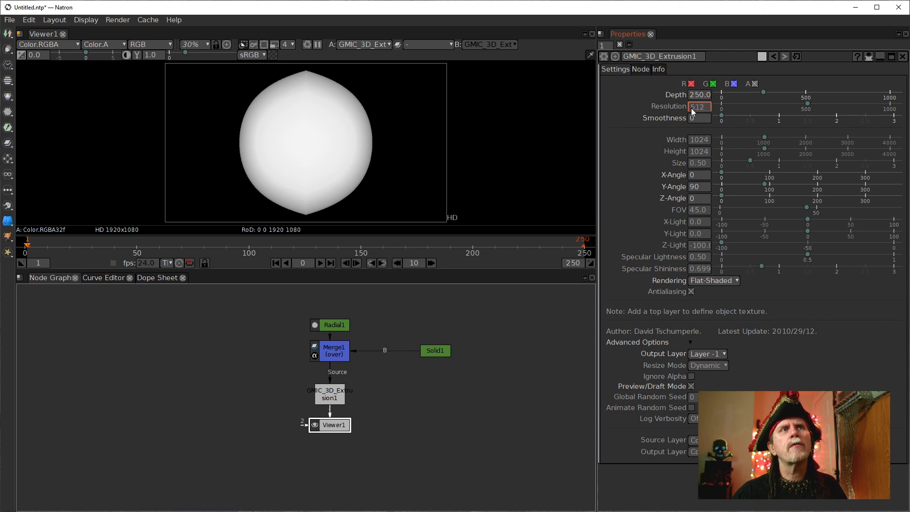
pyautogui.write('3')
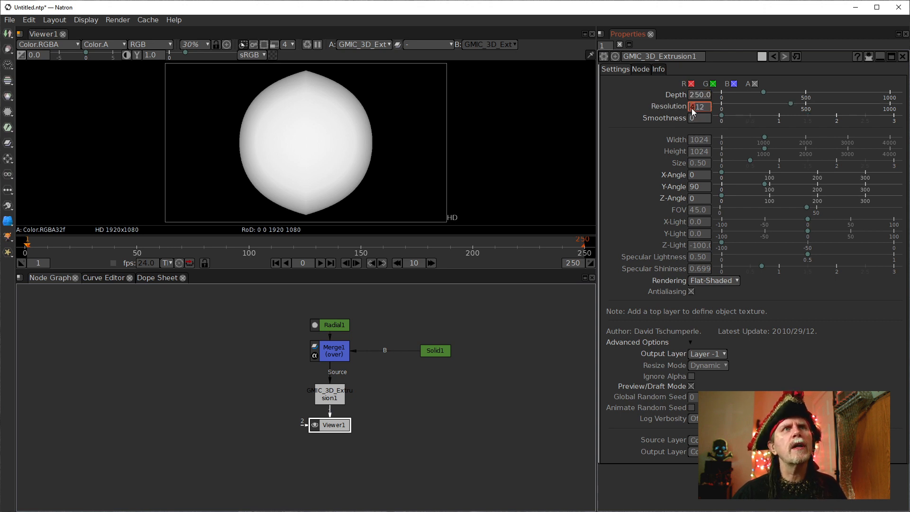
pyautogui.press('Down')
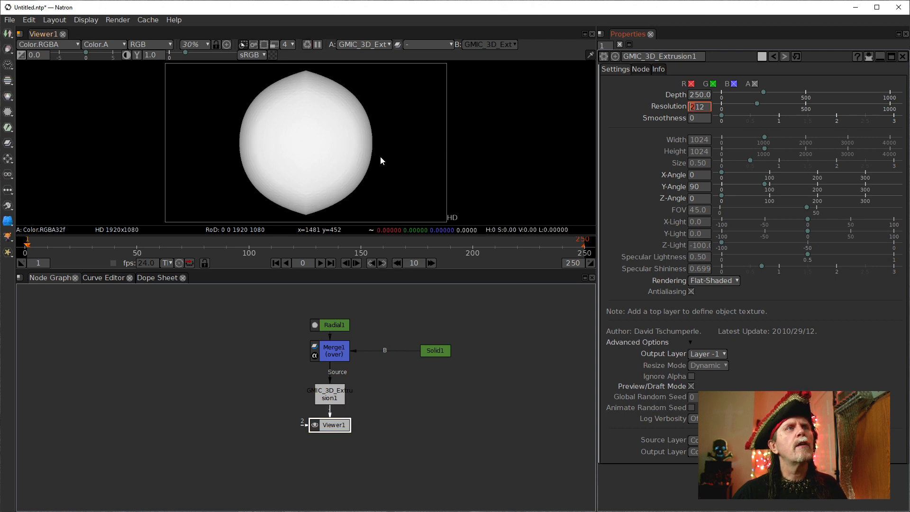
pyautogui.press('Down')
pyautogui.press('Down')
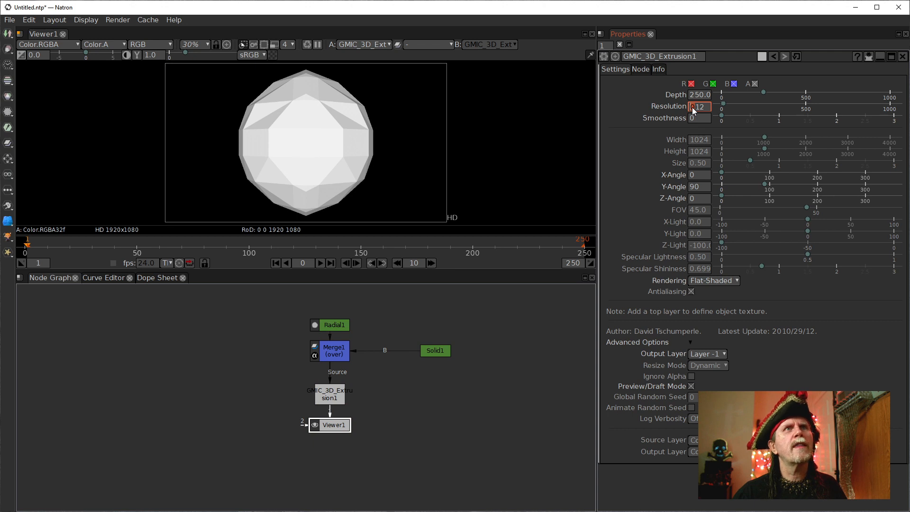
pyautogui.press('Up')
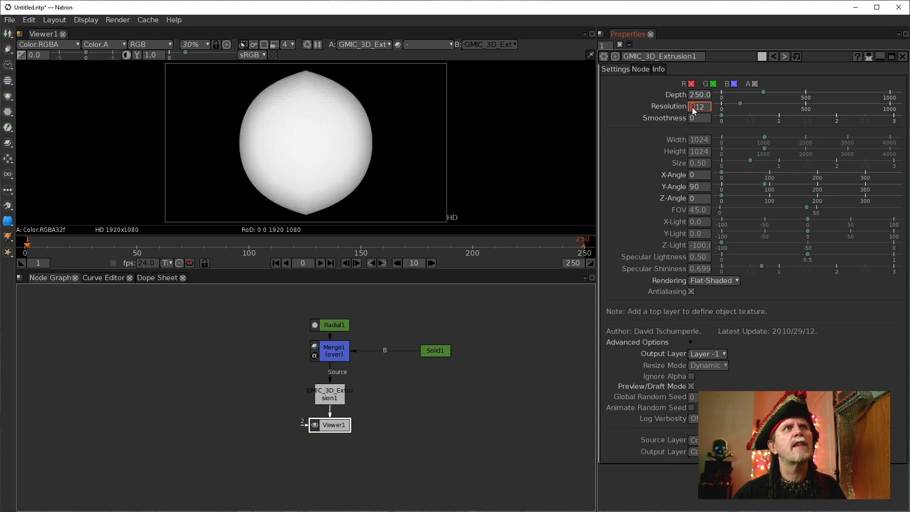
pyautogui.press('Down')
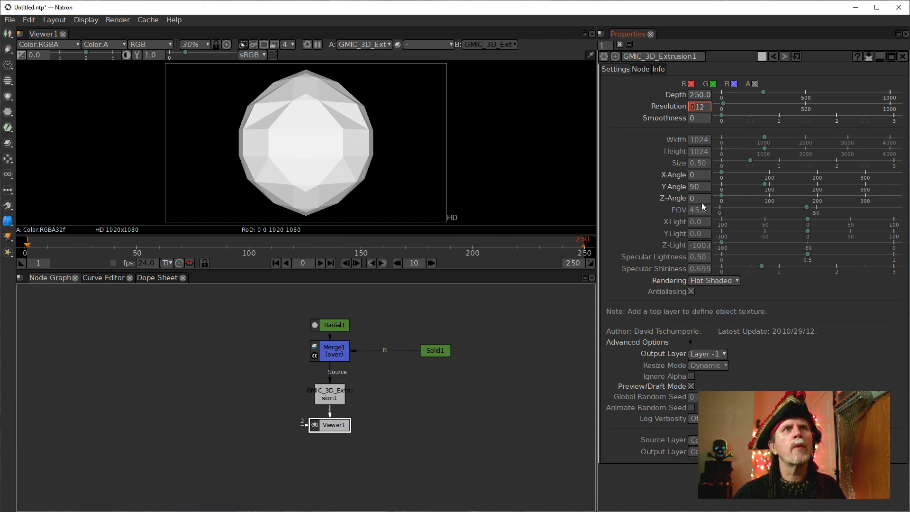
# Step: Lower the faceted shape's Y-Angle to 0 in steps of 10 to see it from successive angles
pyautogui.click(691, 188)
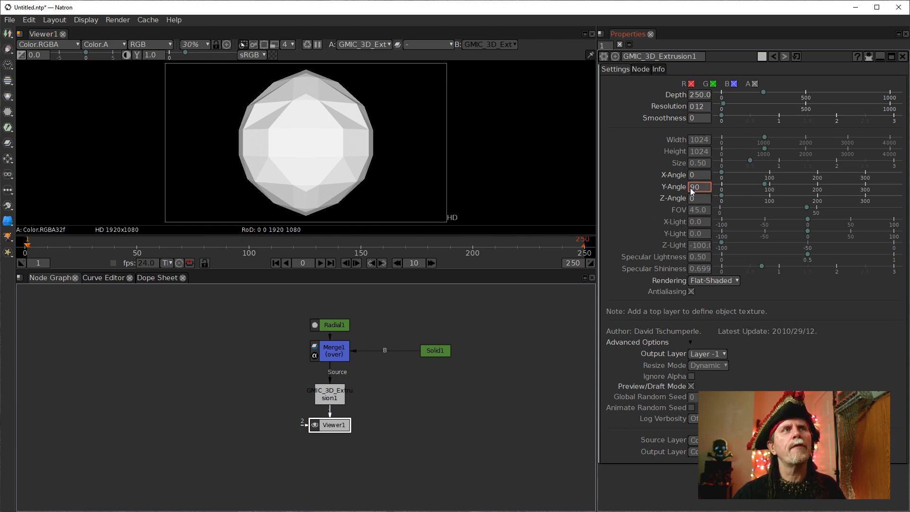
pyautogui.press('Down')
pyautogui.press('Down')
pyautogui.press('Down')
pyautogui.press('Down')
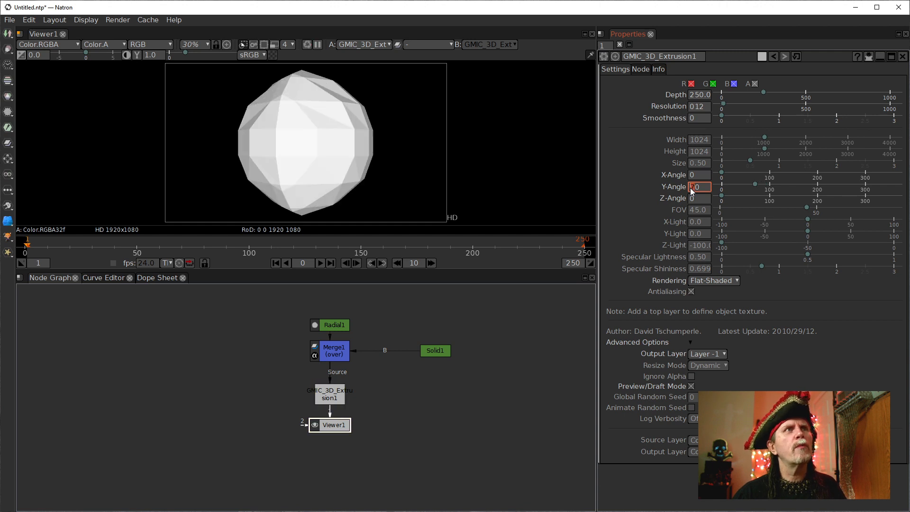
pyautogui.press('Down')
pyautogui.press('Down')
pyautogui.press('Down')
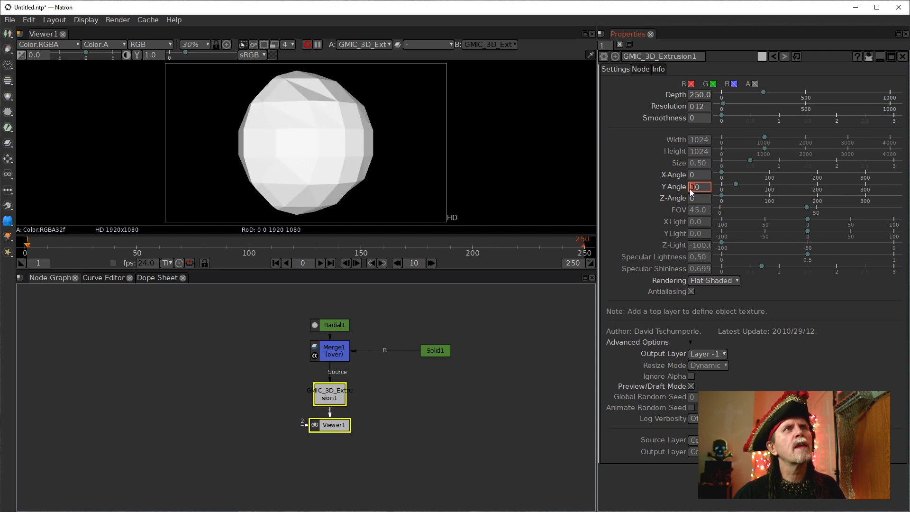
pyautogui.press('Down')
pyautogui.press('Down')
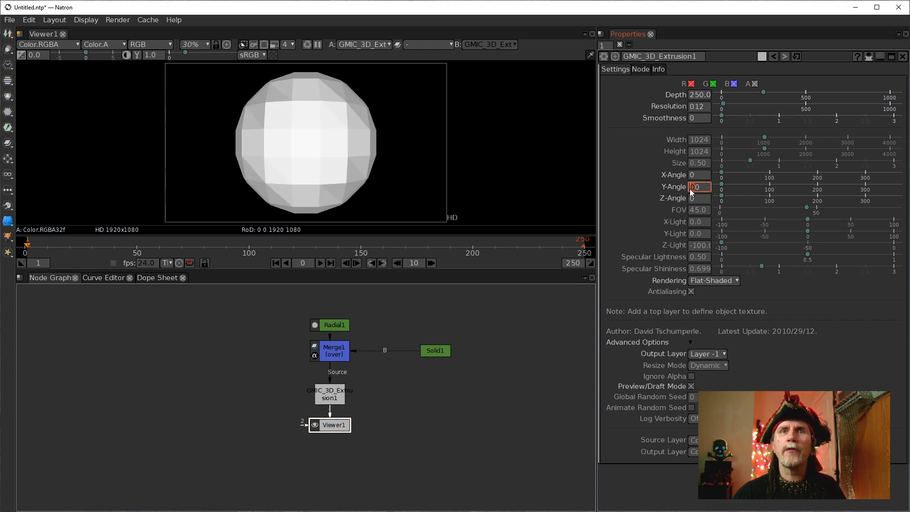
# Step: Raise the 3D Extrusion's Y-Angle to 40
pyautogui.press('Up')
pyautogui.press('Up')
pyautogui.press('Up')
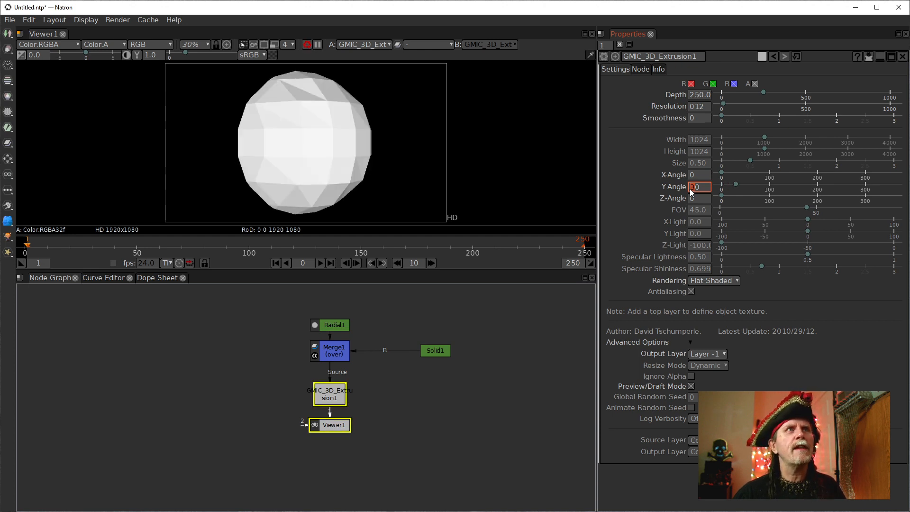
pyautogui.press('Up')
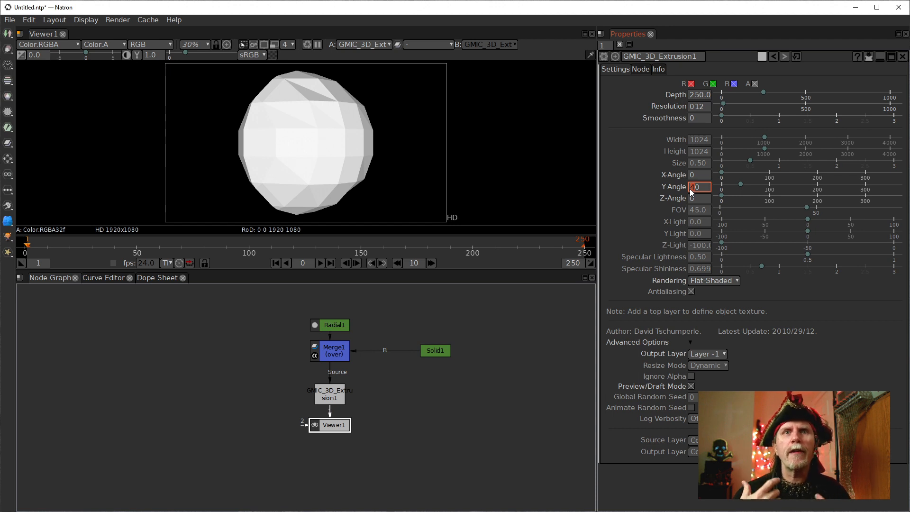
# Step: Reduce the 3D Extrusion's Resolution to 2, then rotate the shape through various Y-Angles and finish at 140
pyautogui.click(698, 106)
pyautogui.press('Return')
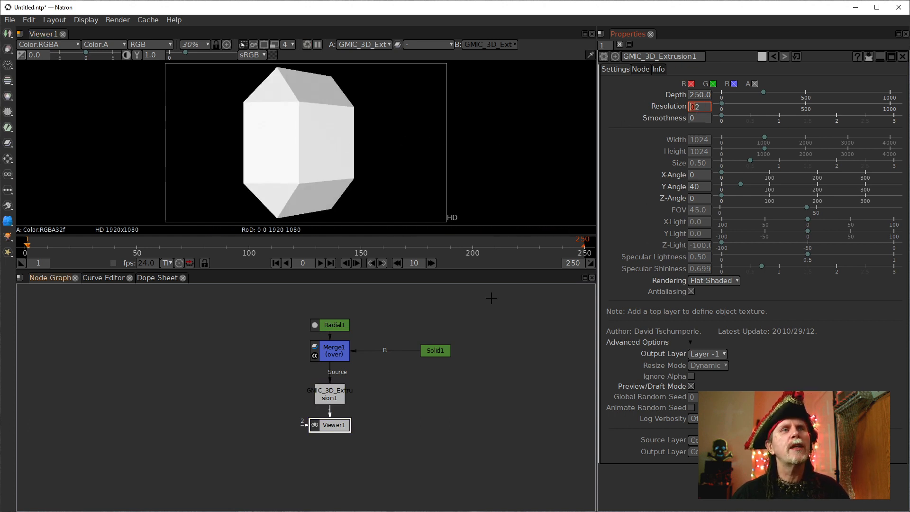
pyautogui.click(690, 185)
pyautogui.scroll(1, 690, 186)
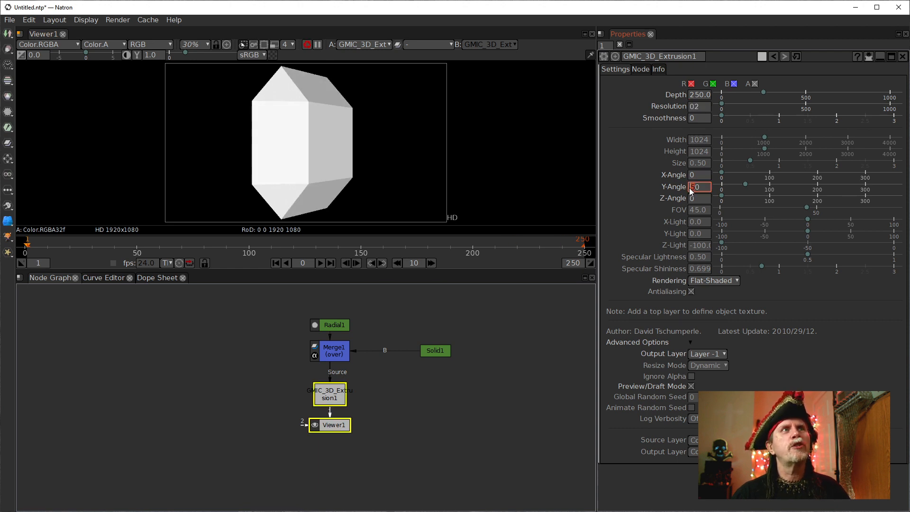
pyautogui.scroll(-5, 690, 188)
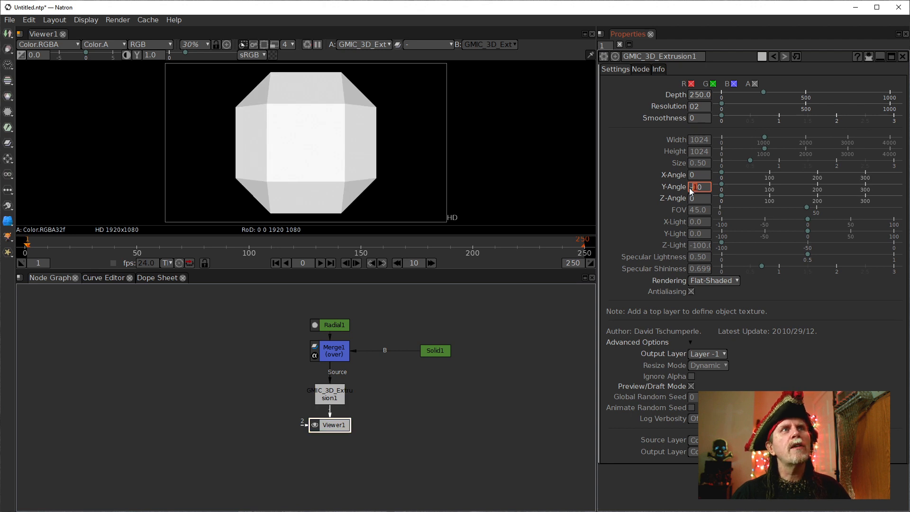
pyautogui.scroll(1, 690, 188)
pyautogui.scroll(6, 689, 187)
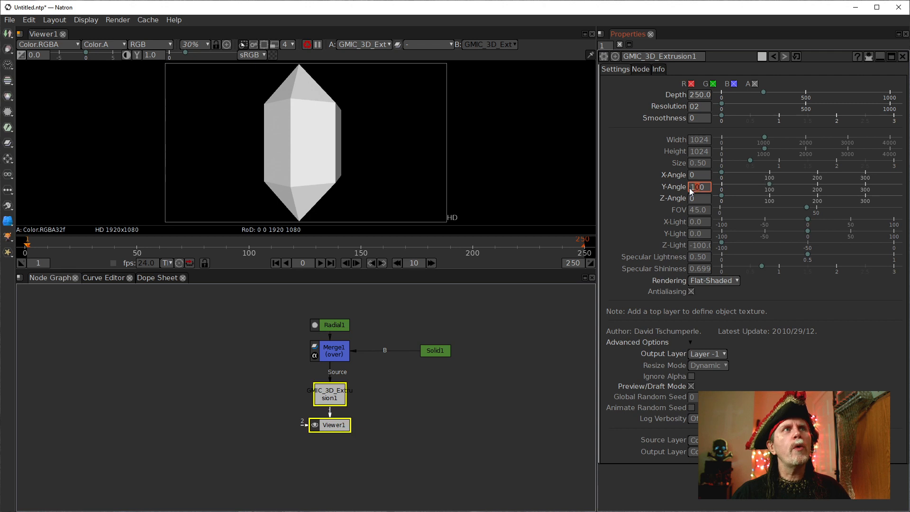
pyautogui.scroll(3, 690, 188)
pyautogui.scroll(3, 689, 187)
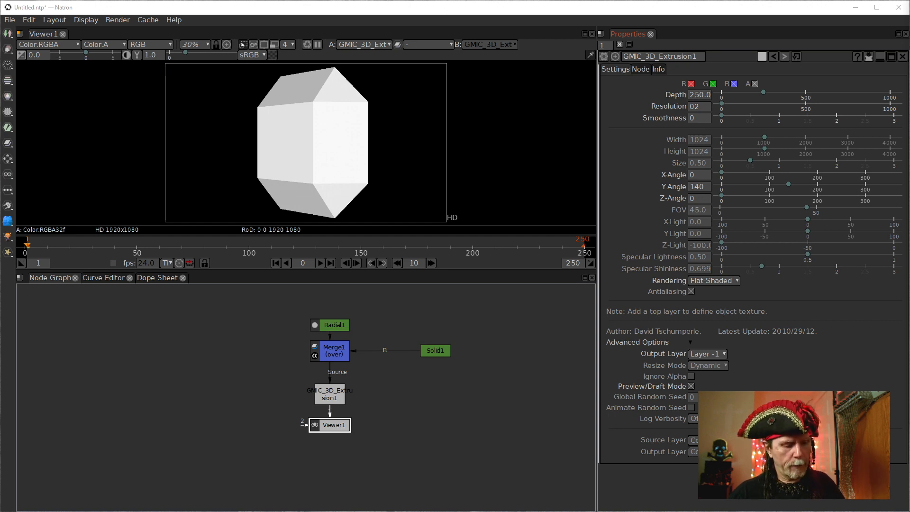
# Step: Copy the prepared SeNoise, Clamp, Grade and Merge nodes and paste them beside the radial gradient's nodes in the node graph
pyautogui.hotkey('ctrl', 'c')
pyautogui.click(182, 332)
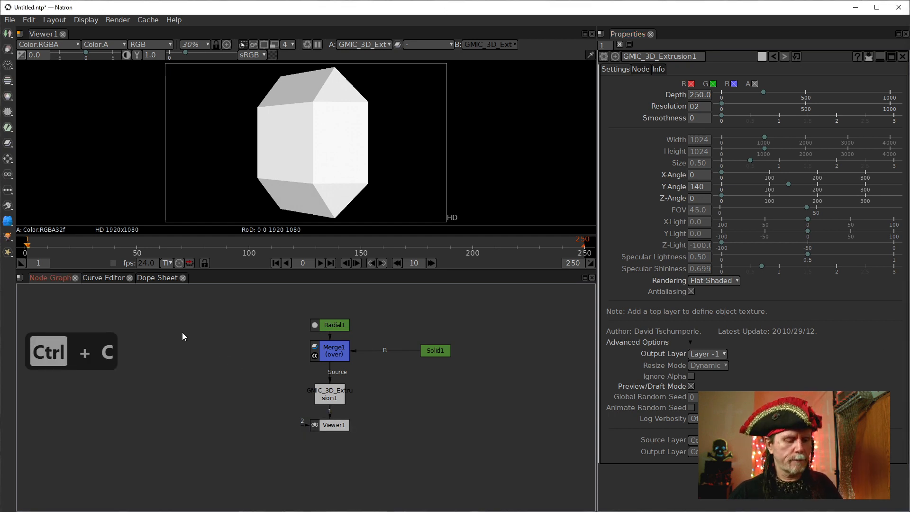
pyautogui.hotkey('ctrl', 'v')
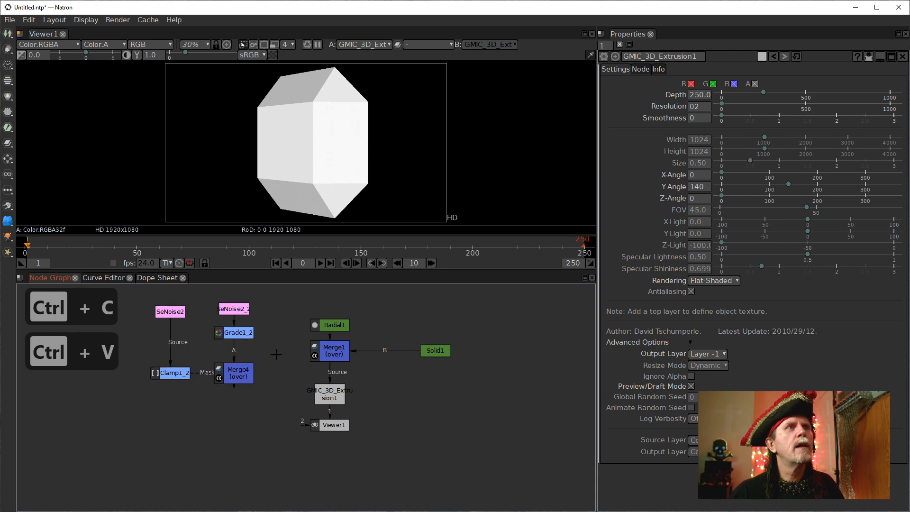
# Step: View the pasted SeNoise2 and SeNoise2_2 outputs alternately and open SeNoise2's settings to examine the noise patterns
pyautogui.click(168, 312)
pyautogui.press('1')
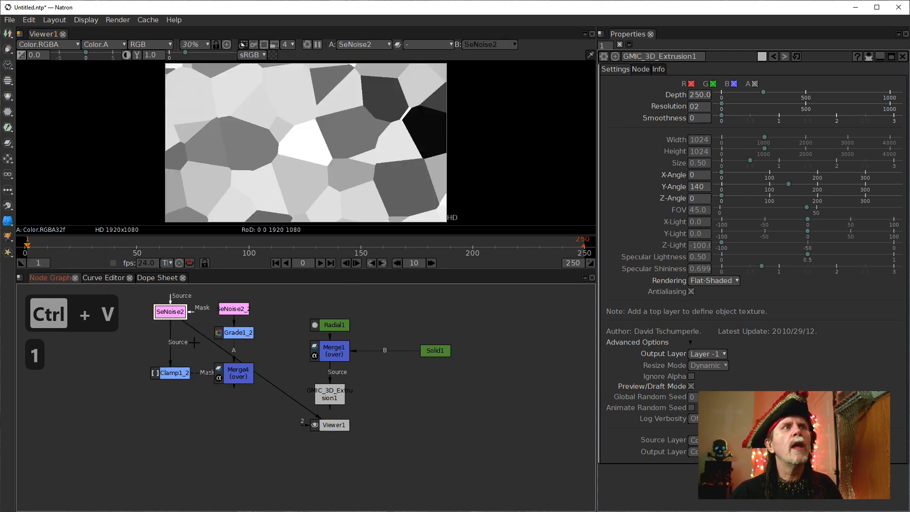
pyautogui.doubleClick(175, 314)
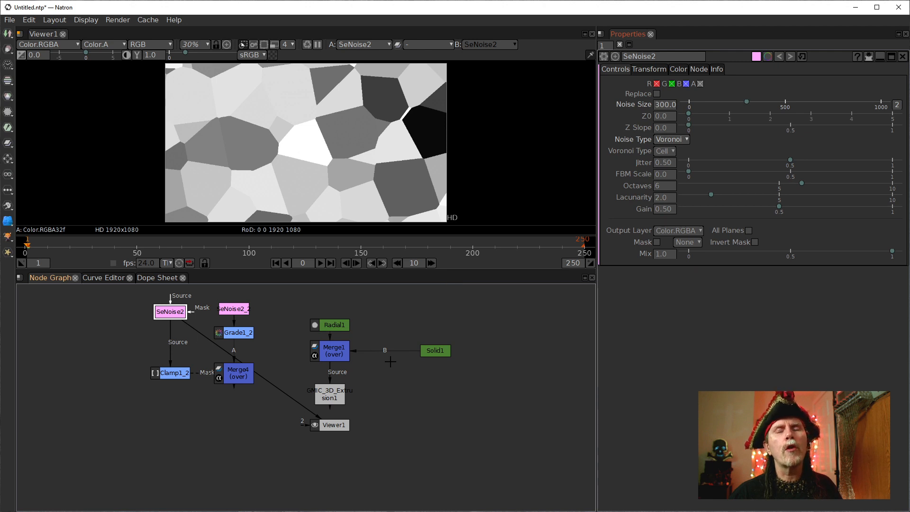
pyautogui.click(233, 310)
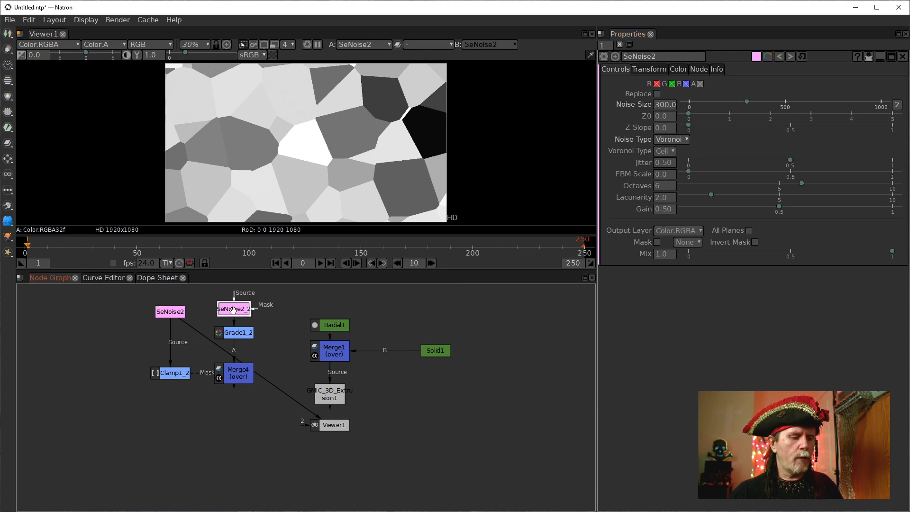
pyautogui.press('1')
pyautogui.click(171, 313)
pyautogui.press('1')
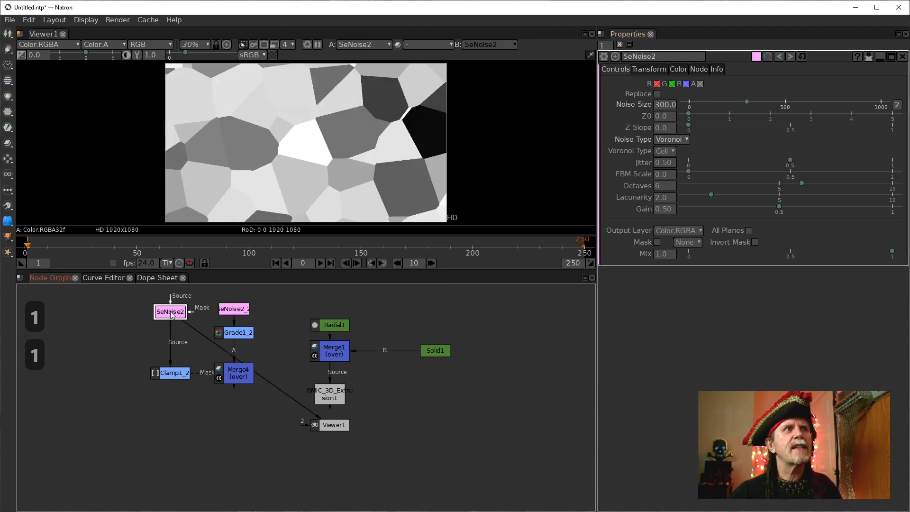
pyautogui.click(231, 310)
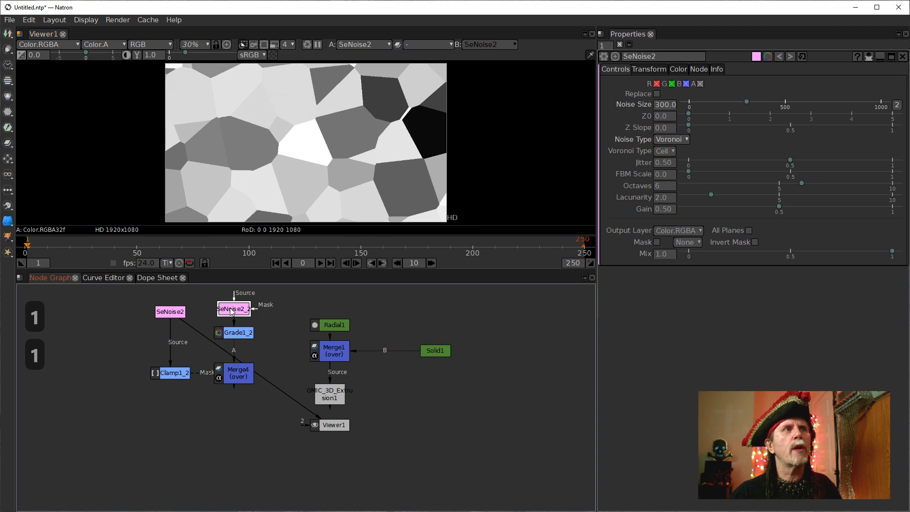
pyautogui.press('1')
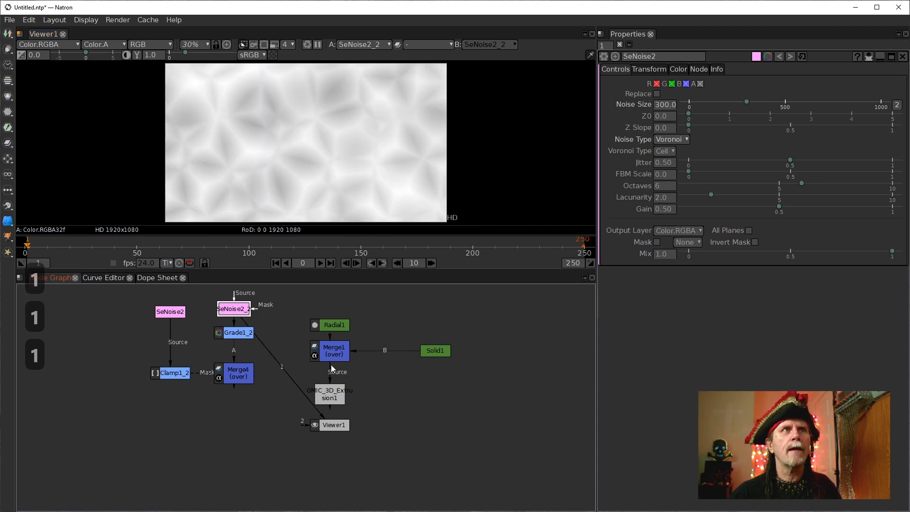
# Step: Compare SeNoise2's cell pattern with the output of Clamp1_2 in the viewer
pyautogui.click(175, 377)
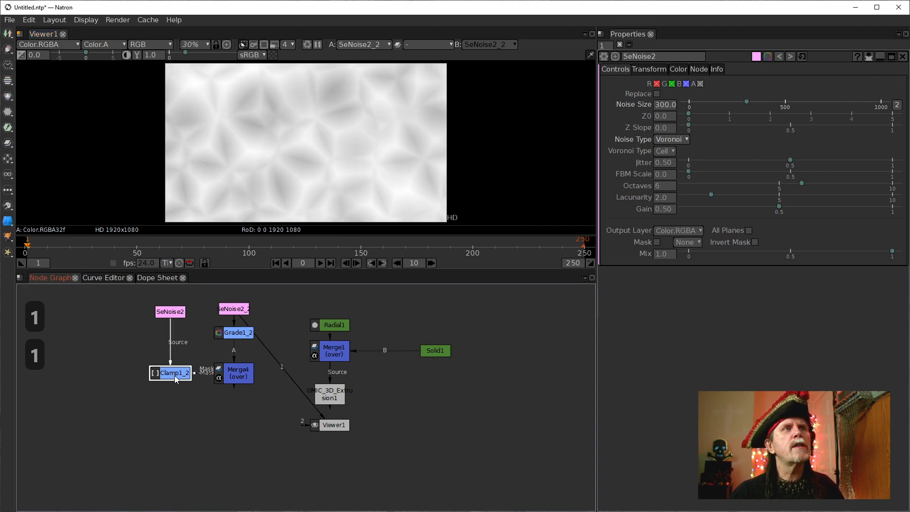
pyautogui.click(167, 313)
pyautogui.press('1')
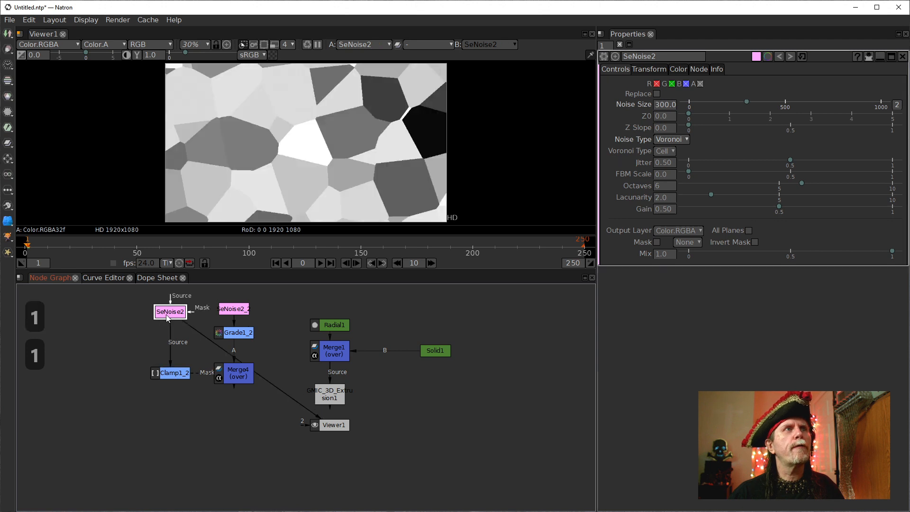
pyautogui.click(172, 372)
pyautogui.press('1')
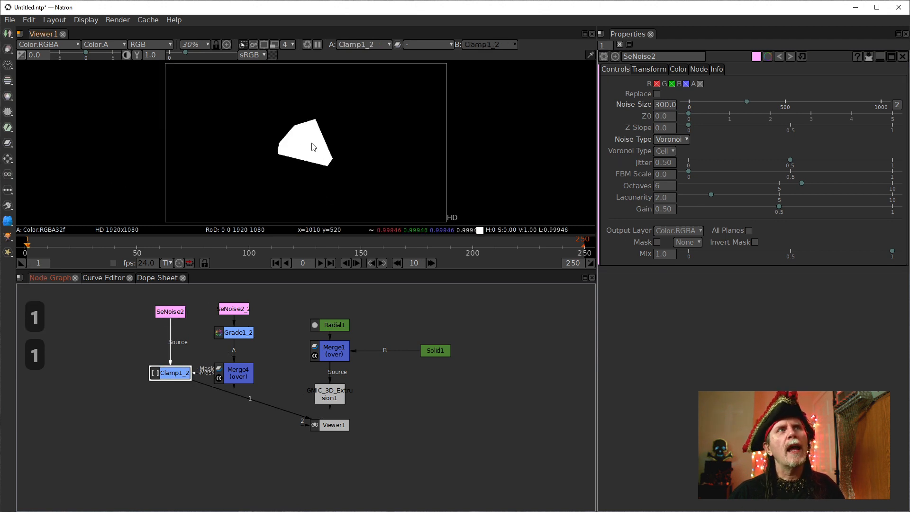
# Step: Open Clamp1_2's settings and switch MinClampTo off and on again to show its effect on the mask
pyautogui.doubleClick(176, 373)
pyautogui.click(660, 96)
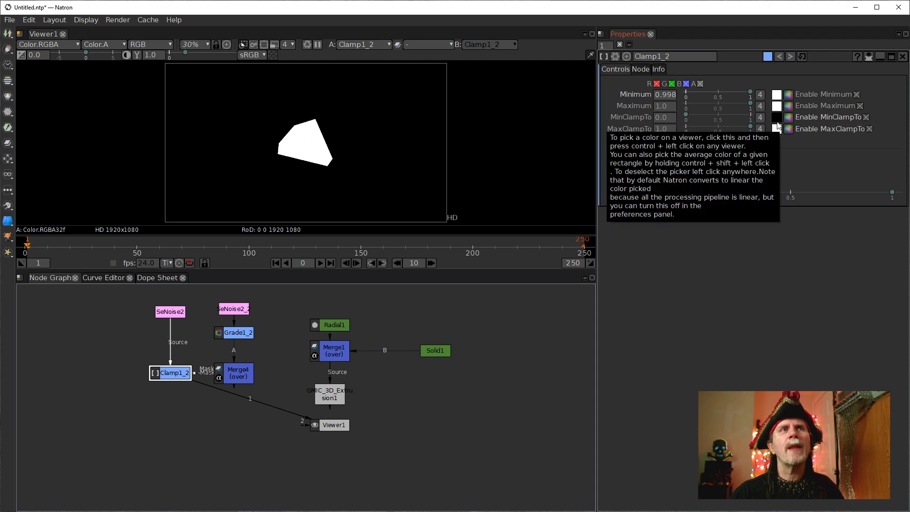
pyautogui.click(867, 118)
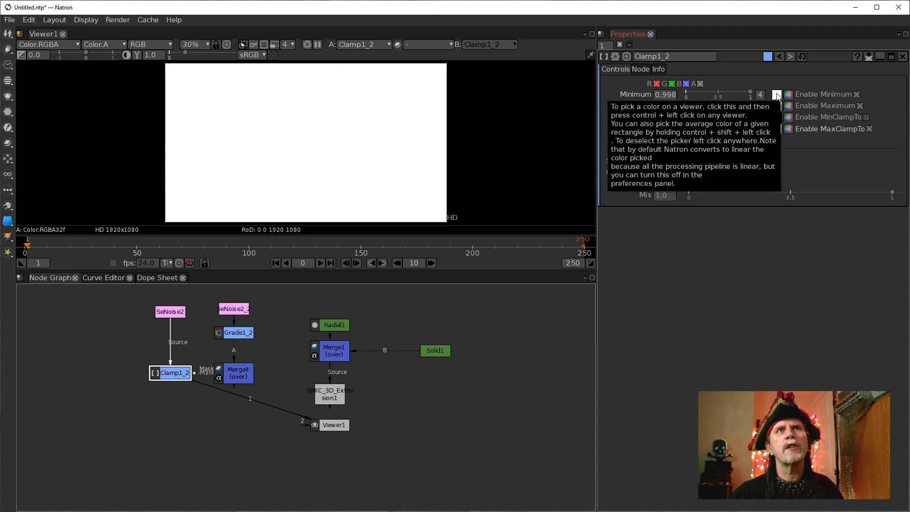
pyautogui.click(865, 118)
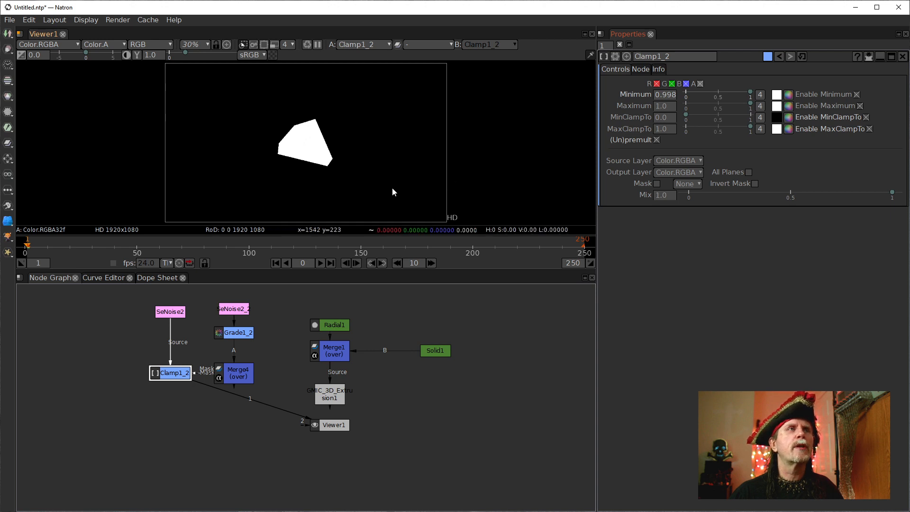
# Step: View SeNoise2 again, inspect its Voronoi settings, and return the viewer to Clamp1_2's output
pyautogui.click(181, 312)
pyautogui.press('1')
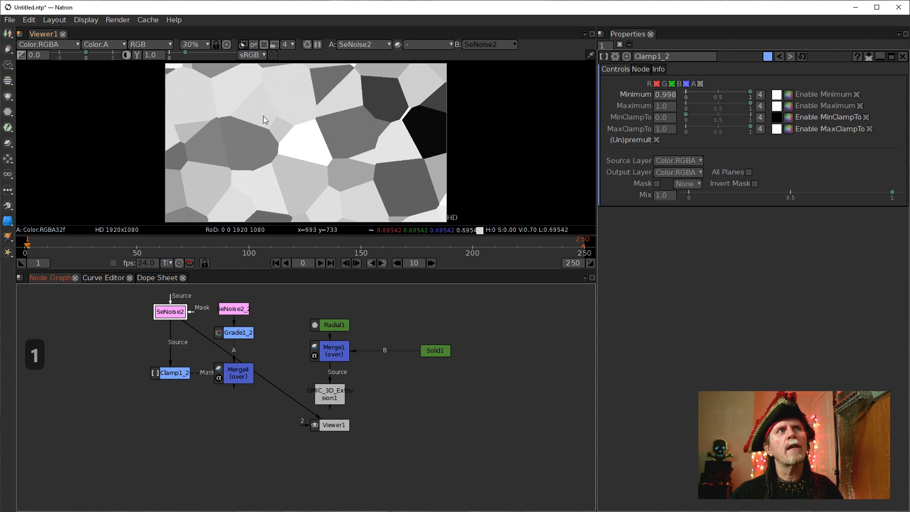
pyautogui.doubleClick(172, 316)
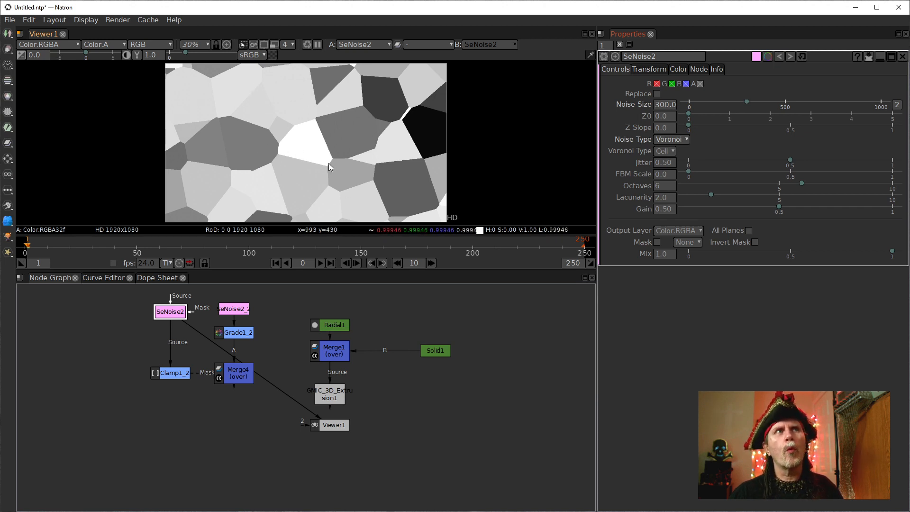
pyautogui.click(177, 374)
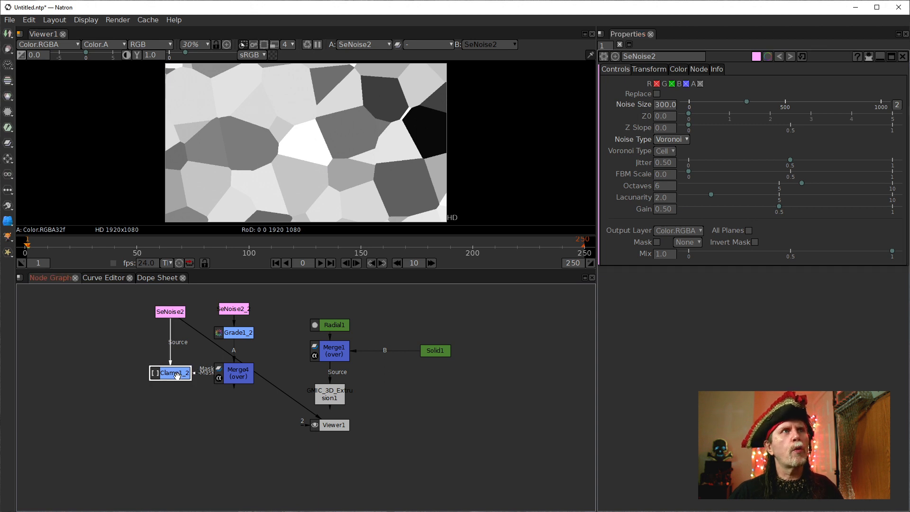
pyautogui.press('1')
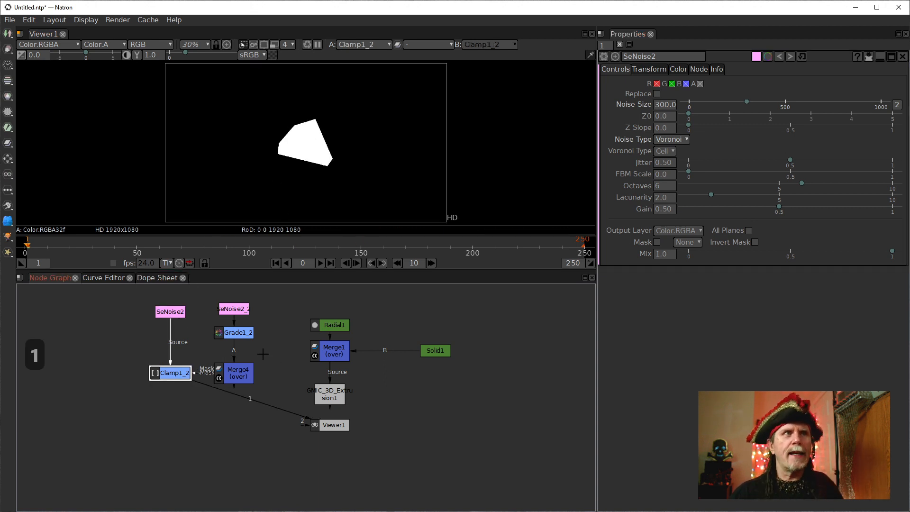
# Step: Trace the mask input of Merge4, then view SeNoise2_2 and open its settings to examine the Voronoi type
pyautogui.click(229, 377)
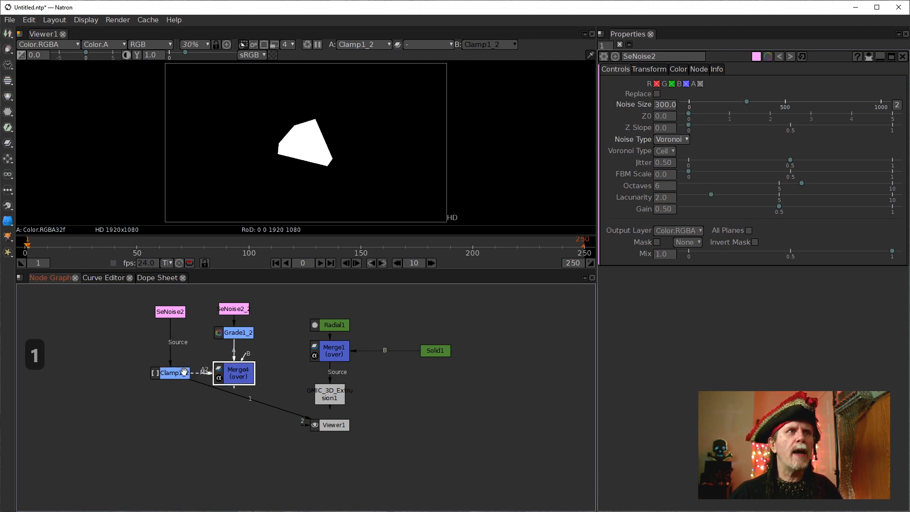
pyautogui.moveTo(184, 372)
pyautogui.mouseDown()
pyautogui.moveTo(148, 361)
pyautogui.moveTo(158, 378)
pyautogui.moveTo(171, 380)
pyautogui.moveTo(176, 355)
pyautogui.moveTo(176, 375)
pyautogui.mouseUp()
pyautogui.click(240, 374)
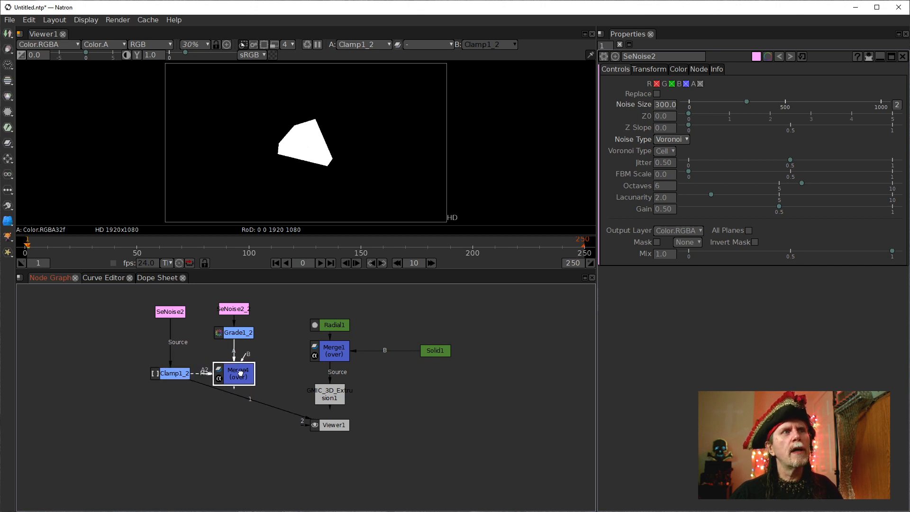
pyautogui.click(240, 313)
pyautogui.press('1')
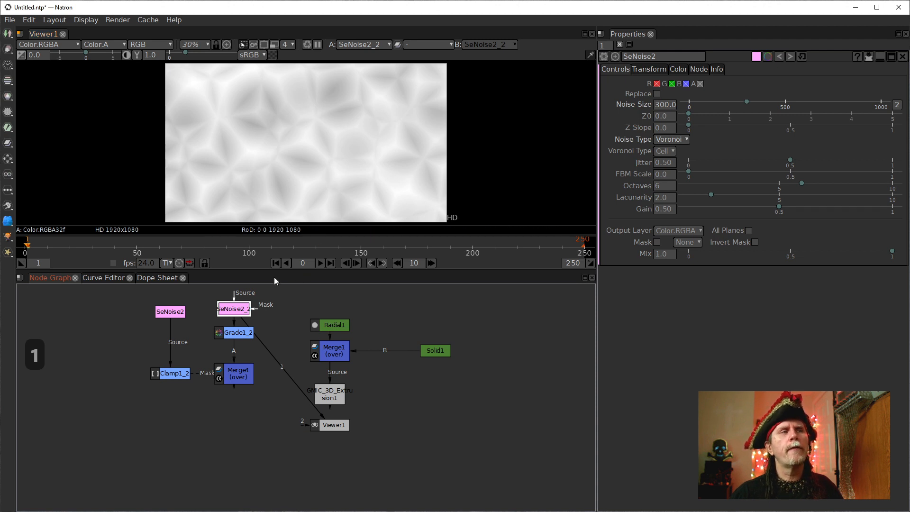
pyautogui.click(245, 334)
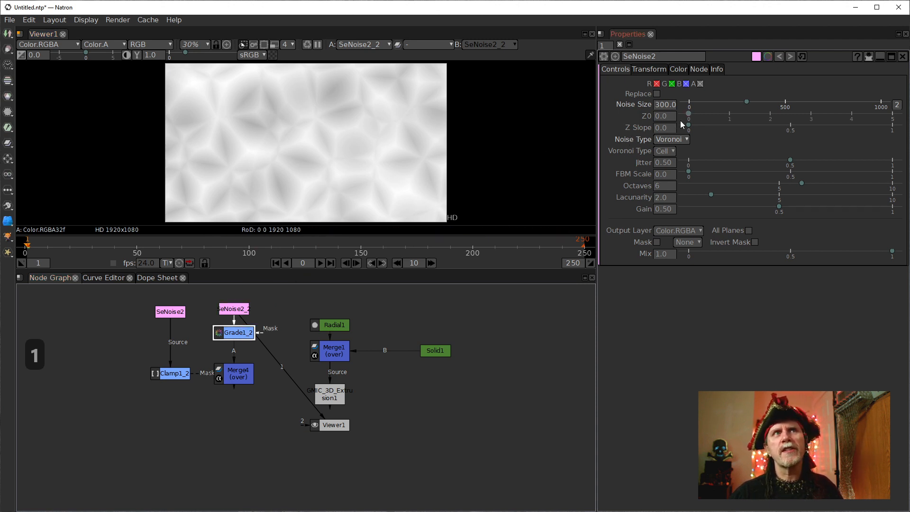
pyautogui.click(245, 307)
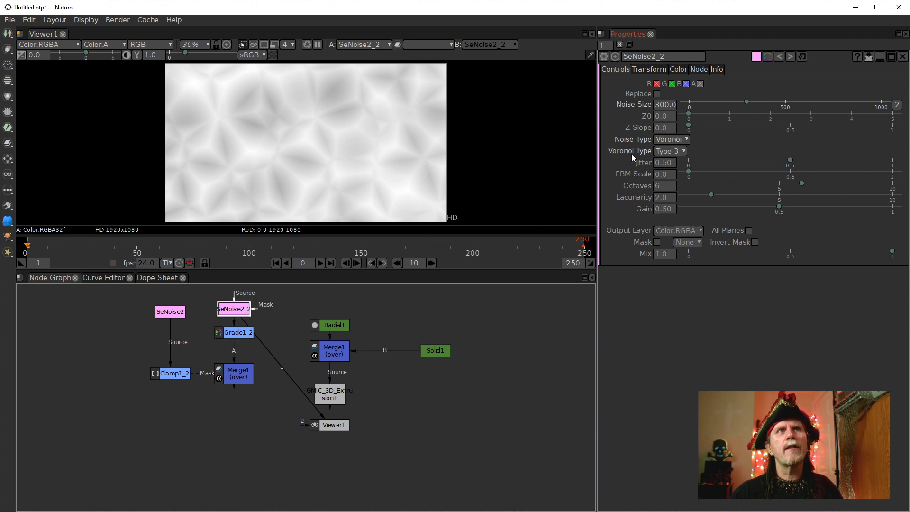
# Step: View SeNoise2 and compare its Voronoi Type options with the setting used in SeNoise2_2
pyautogui.click(177, 313)
pyautogui.press('1')
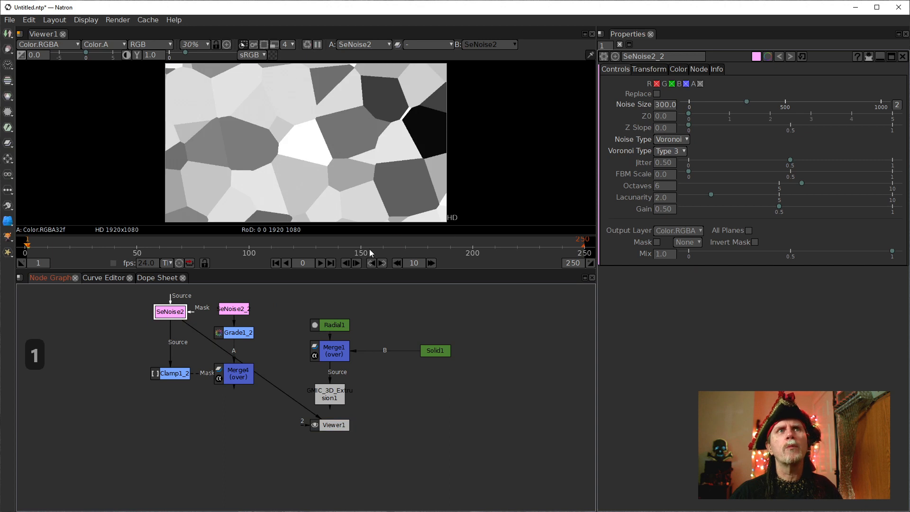
pyautogui.doubleClick(174, 316)
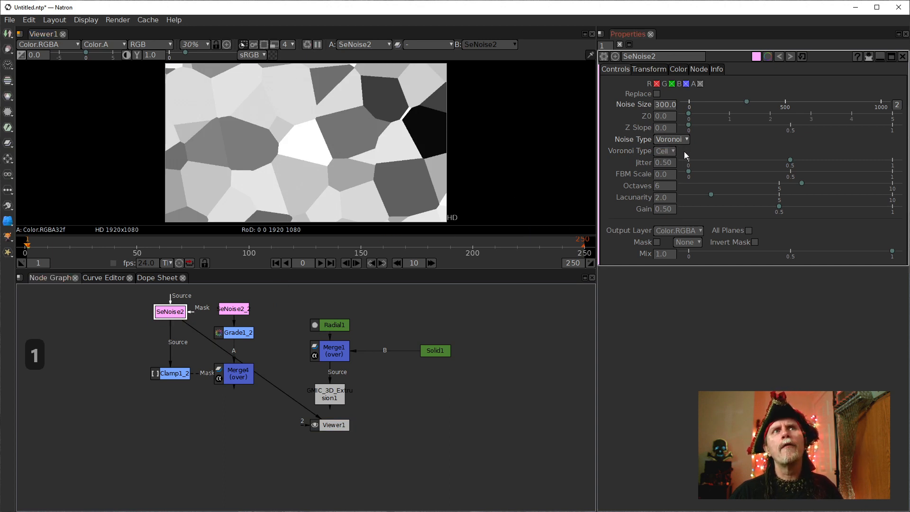
pyautogui.click(663, 150)
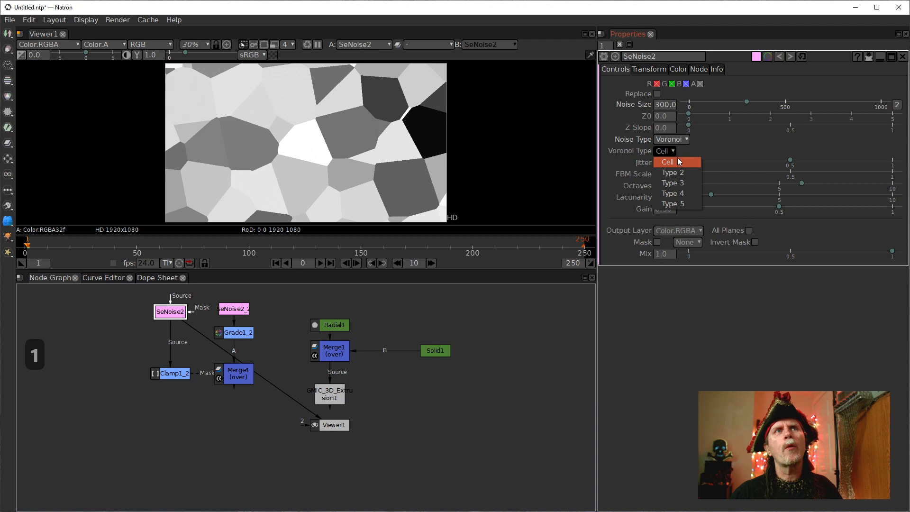
pyautogui.click(412, 416)
pyautogui.doubleClick(234, 308)
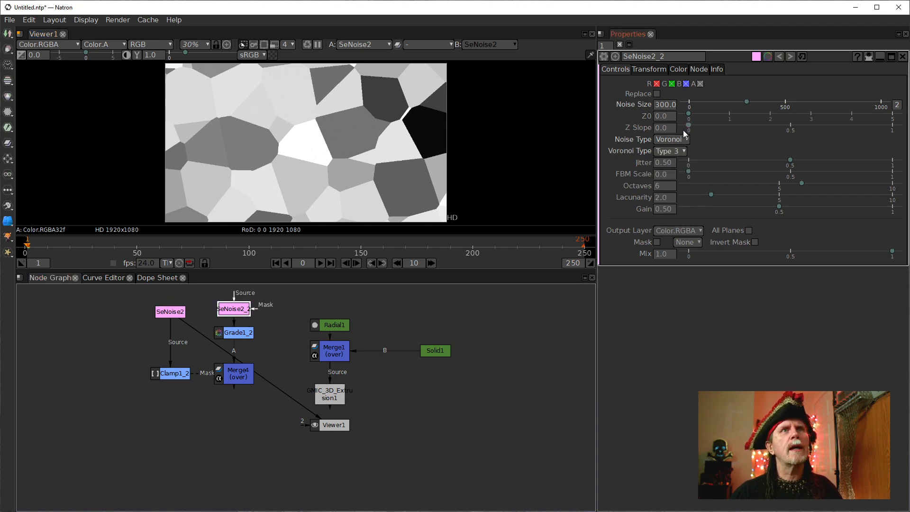
# Step: View Grade1_2's output and compare it with the ungraded SeNoise2_2 noise
pyautogui.click(244, 336)
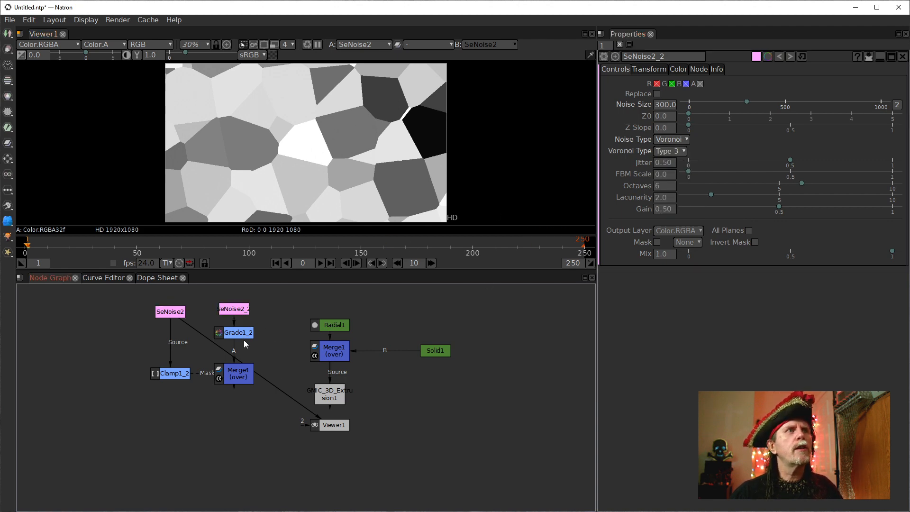
pyautogui.press('1')
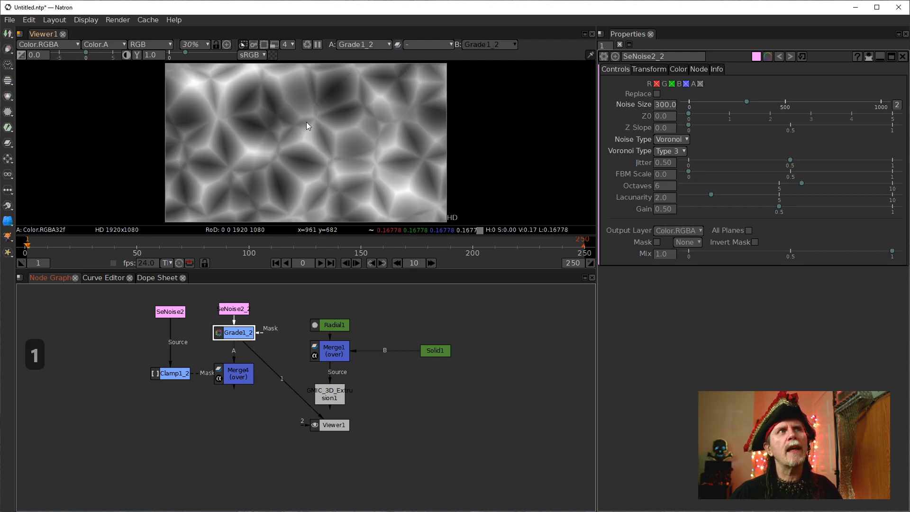
pyautogui.click(313, 424)
pyautogui.click(235, 309)
pyautogui.press('1')
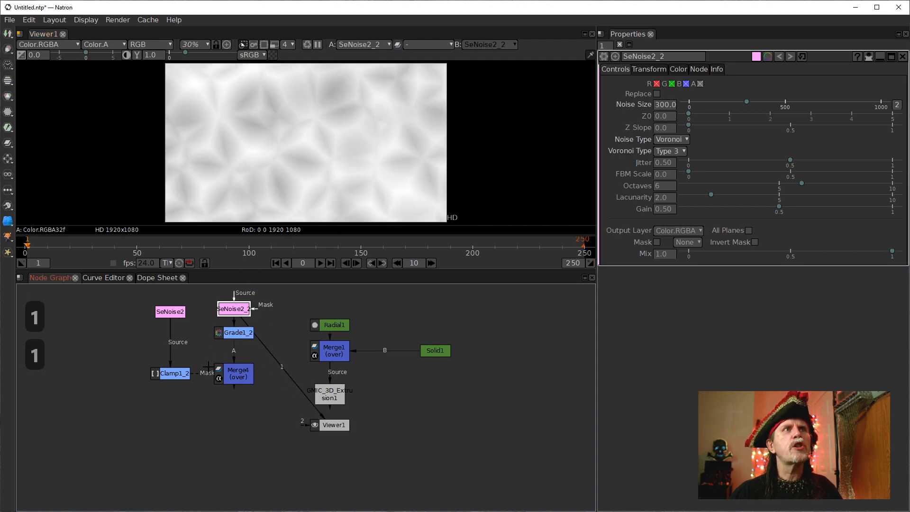
# Step: View the outputs of Grade1_2, Clamp1_2 and Merge4 in turn to compare the graded noise, its mask and the masked result
pyautogui.click(236, 337)
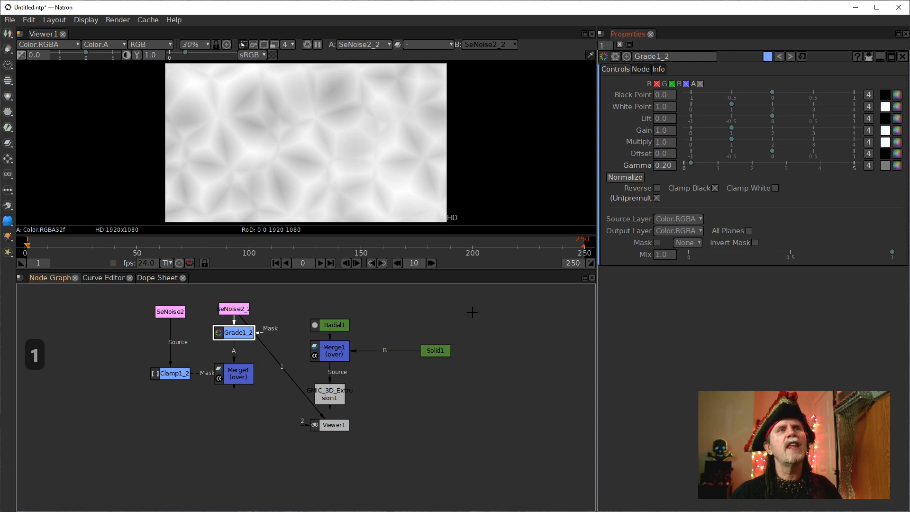
pyautogui.press('1')
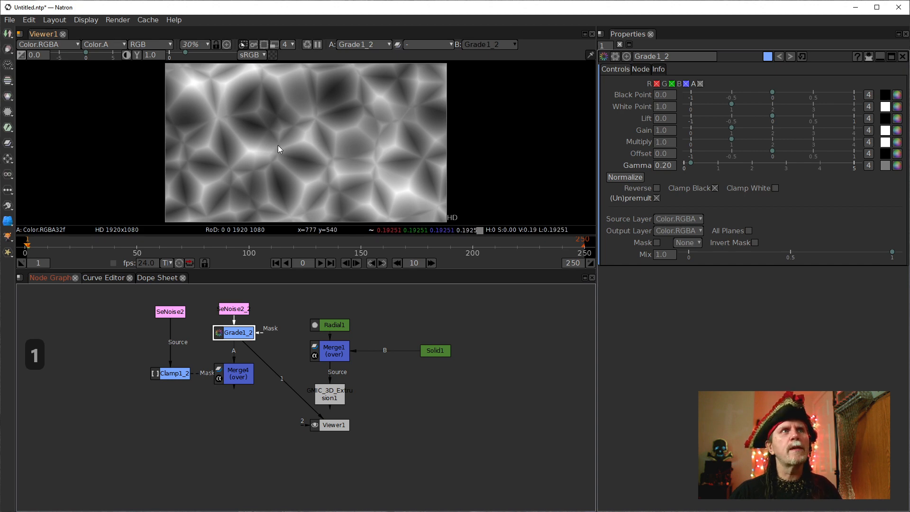
pyautogui.click(238, 377)
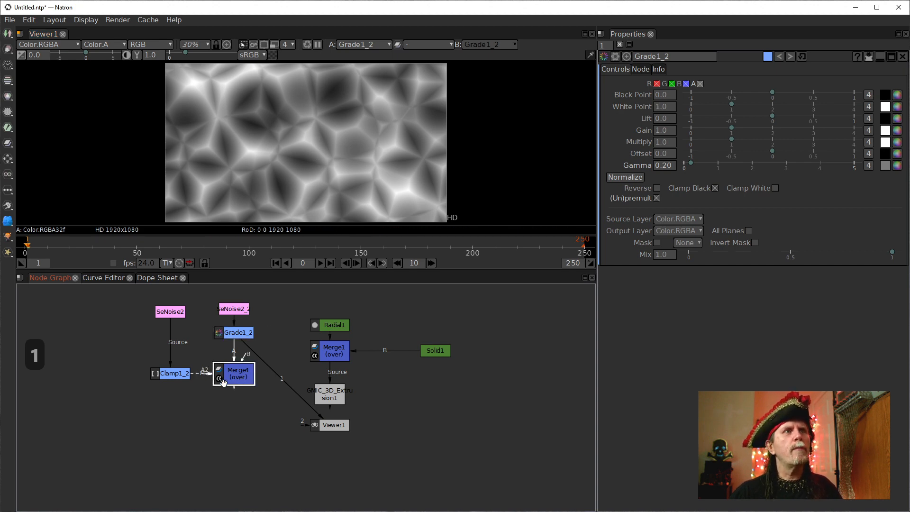
pyautogui.click(174, 374)
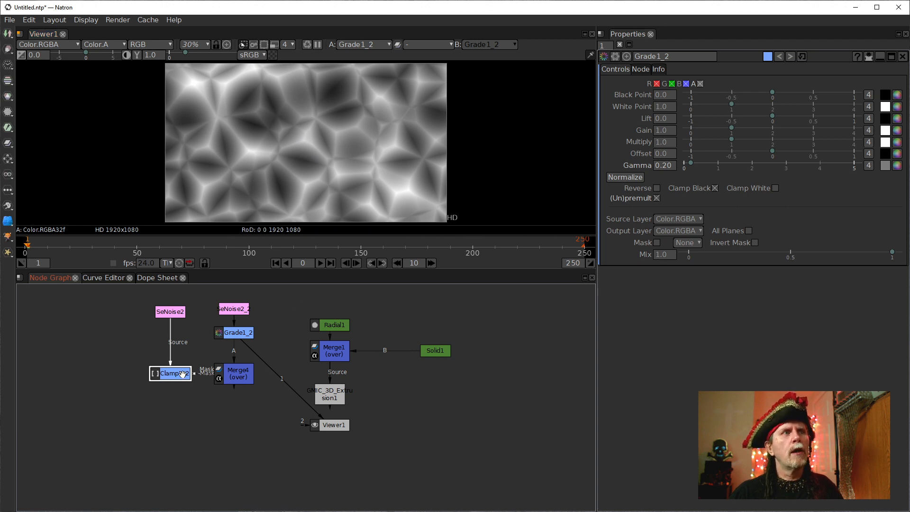
pyautogui.press('1')
pyautogui.click(239, 373)
pyautogui.press('1')
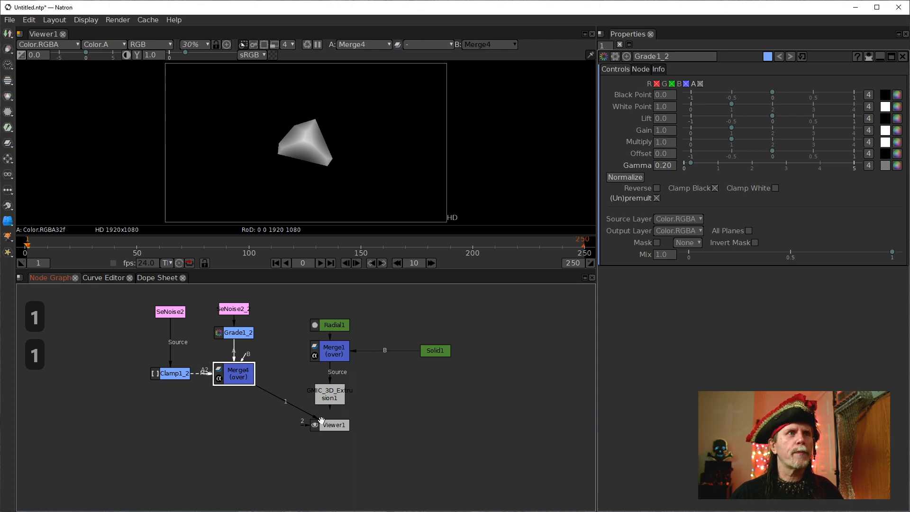
# Step: View GMIC_3D_Extrusion1's output at frame 9 and set its Y-Angle to 0
pyautogui.click(329, 394)
pyautogui.press('1')
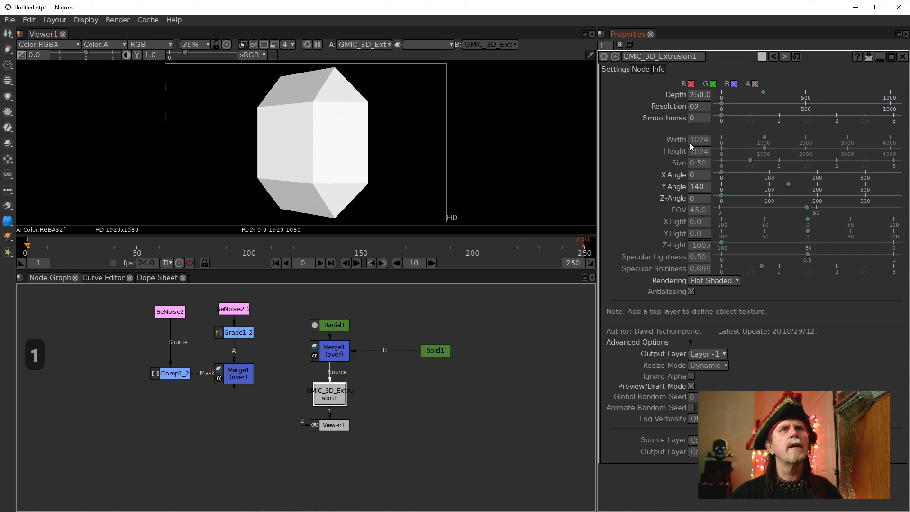
pyautogui.click(100, 239)
pyautogui.moveTo(100, 242); pyautogui.dragTo(45, 243)
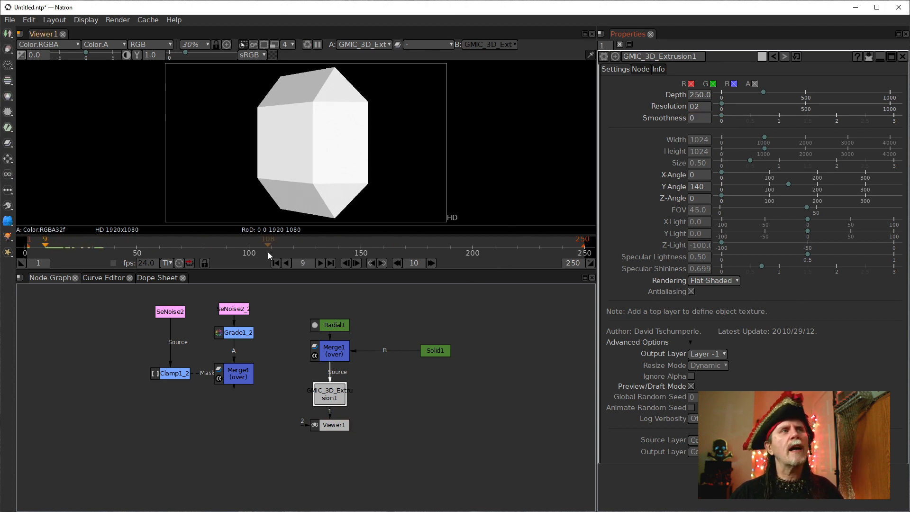
pyautogui.doubleClick(706, 186)
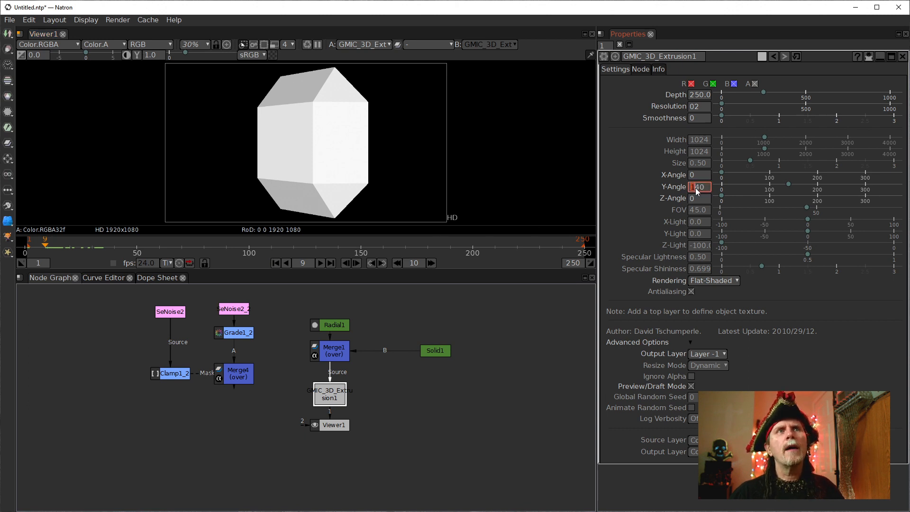
pyautogui.write('0')
pyautogui.press('Return')
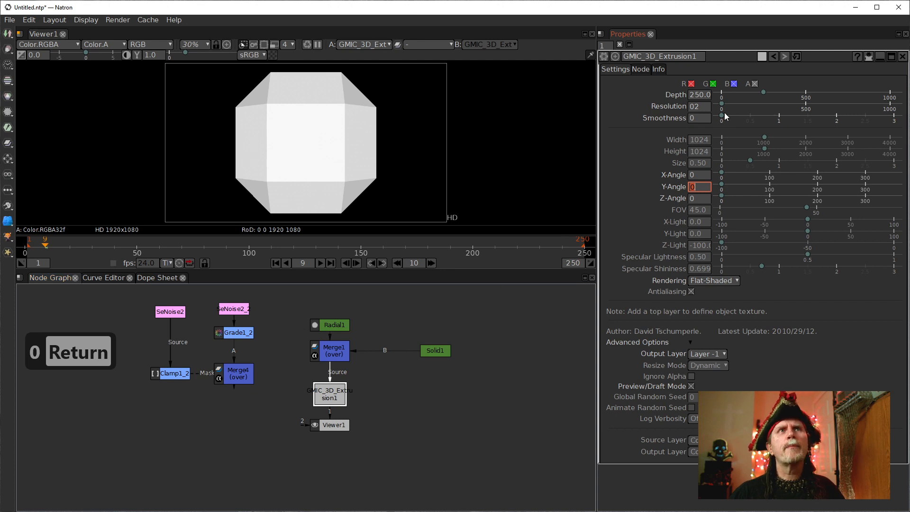
# Step: Reset the extrusion's Resolution to its default and reconnect its Source input from Merge1 to Merge4
pyautogui.rightClick(693, 107)
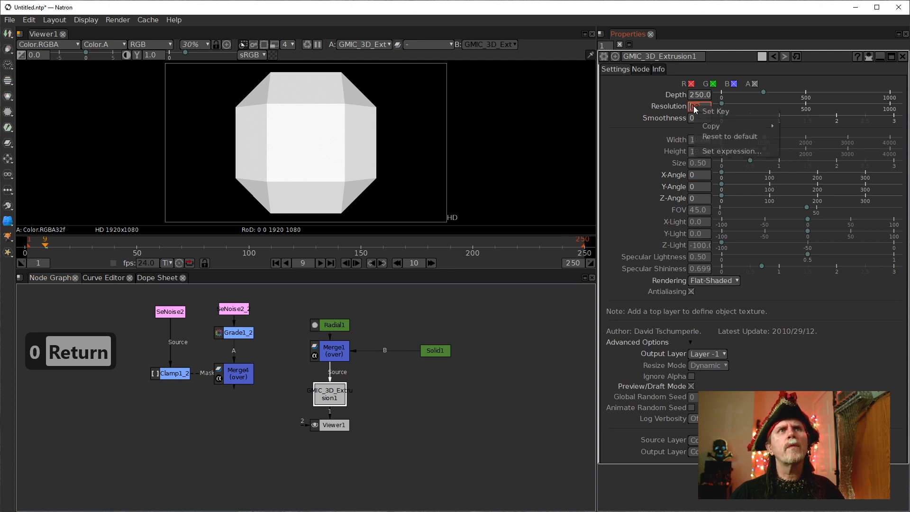
pyautogui.click(712, 136)
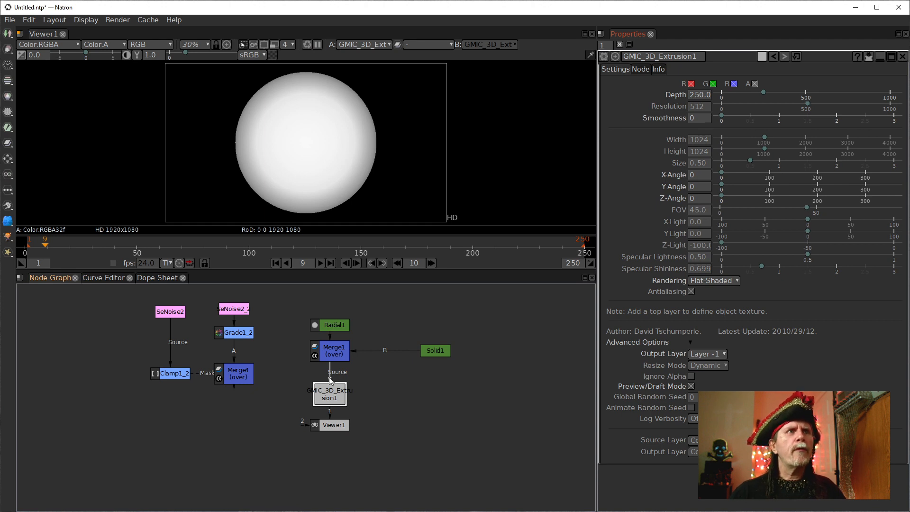
pyautogui.moveTo(332, 380); pyautogui.dragTo(242, 377)
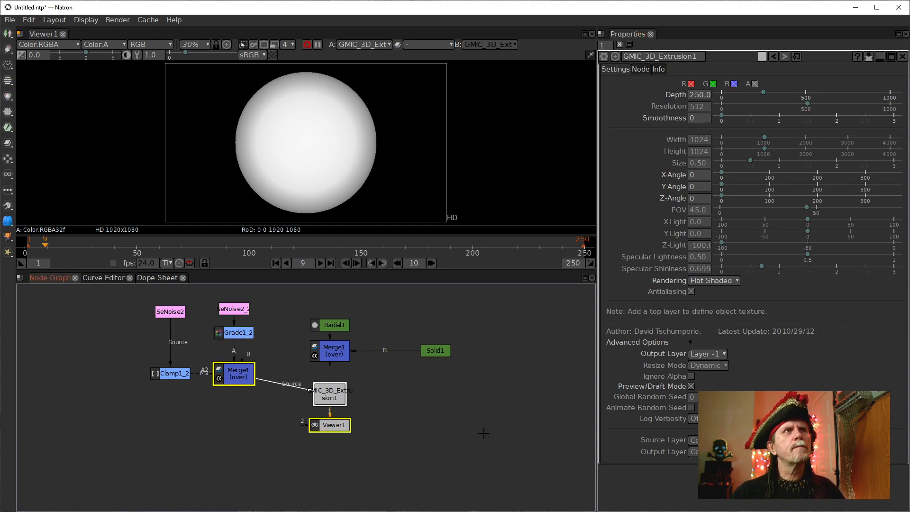
pyautogui.click(477, 433)
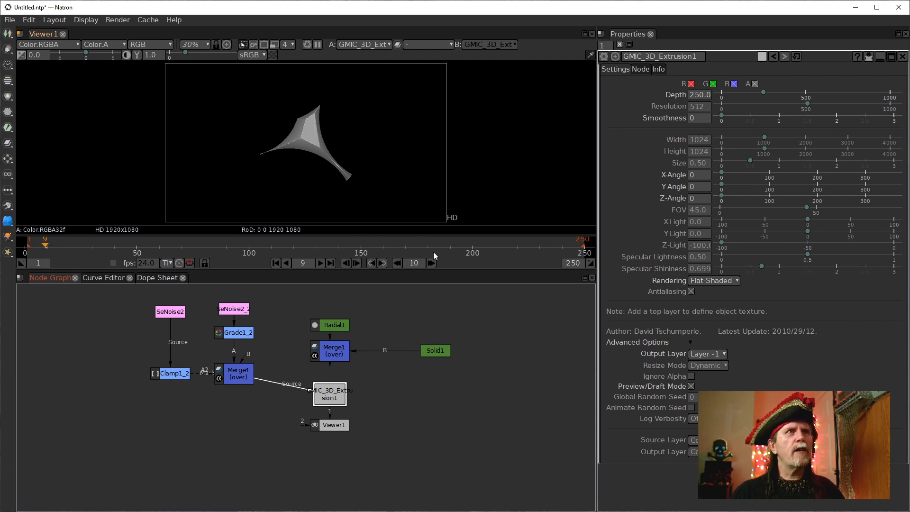
# Step: Increase the extrusion's Y-Angle in steps to past 50 to see the shape from the side, and settle on 48
pyautogui.click(701, 175)
pyautogui.write('3')
pyautogui.press('Return')
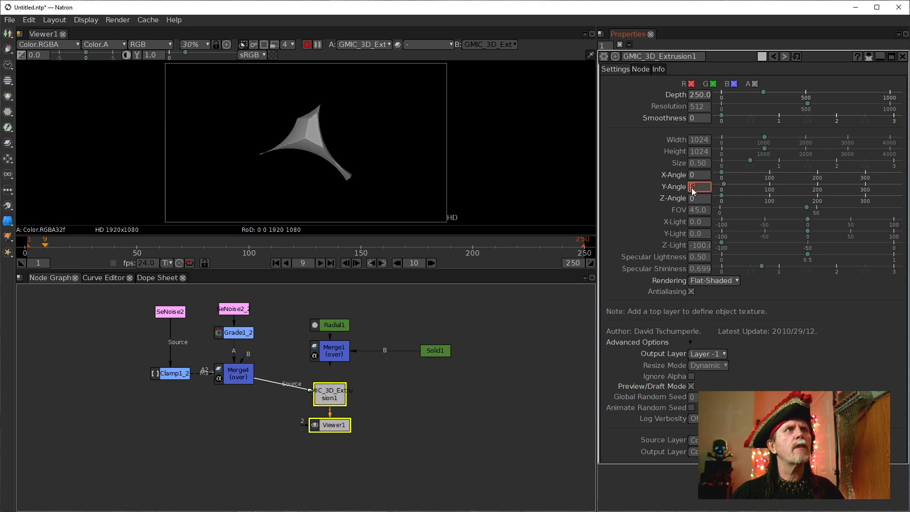
pyautogui.write('11')
pyautogui.press('Return')
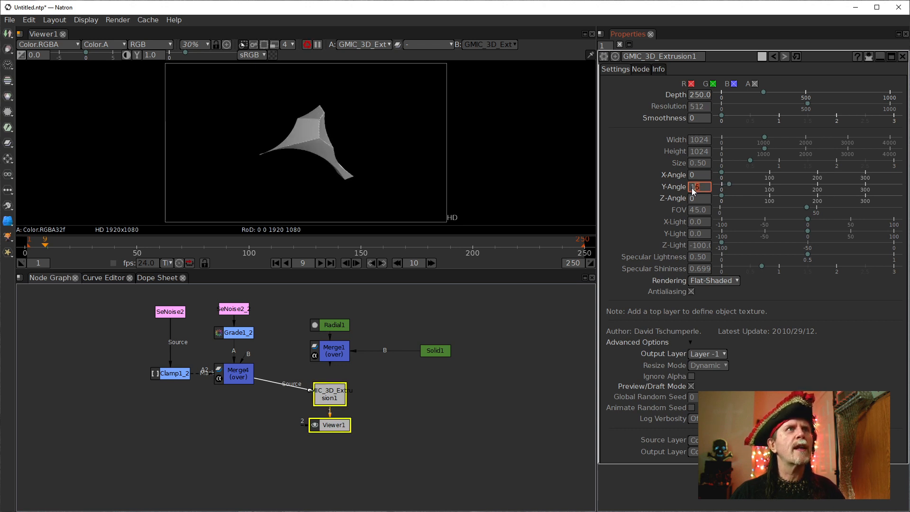
pyautogui.write('23')
pyautogui.press('Return')
pyautogui.write('35')
pyautogui.press('Return')
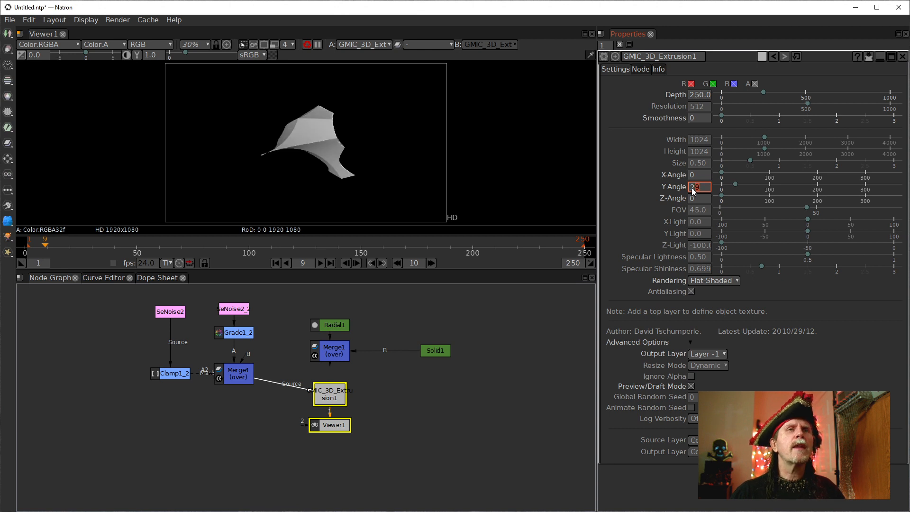
pyautogui.write('45')
pyautogui.press('Return')
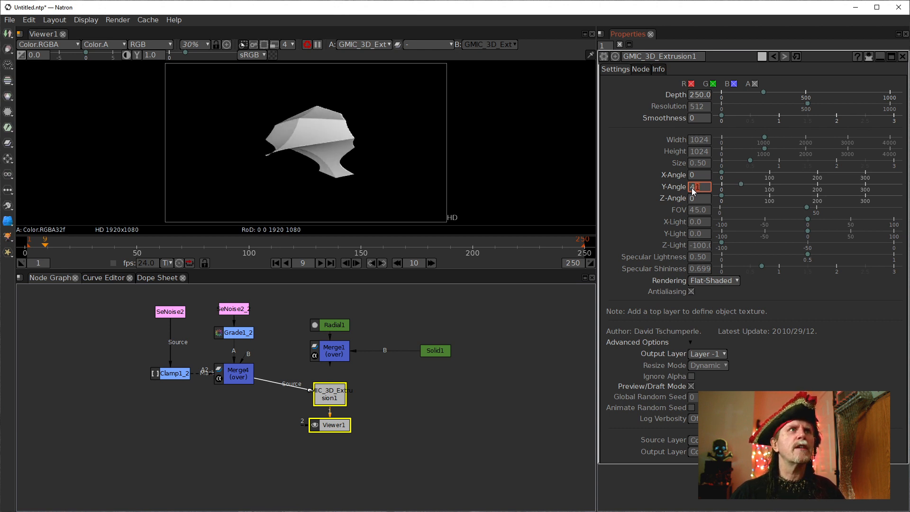
pyautogui.write('50')
pyautogui.press('Return')
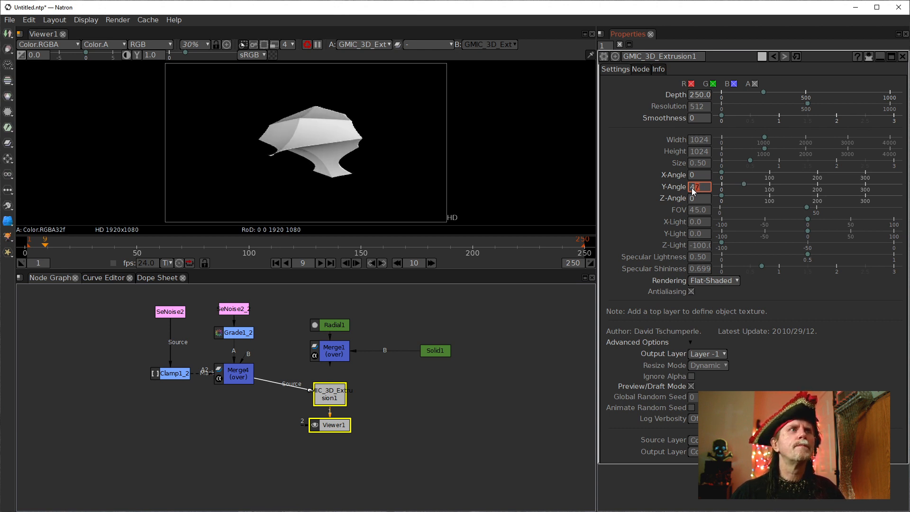
pyautogui.write('52')
pyautogui.press('Return')
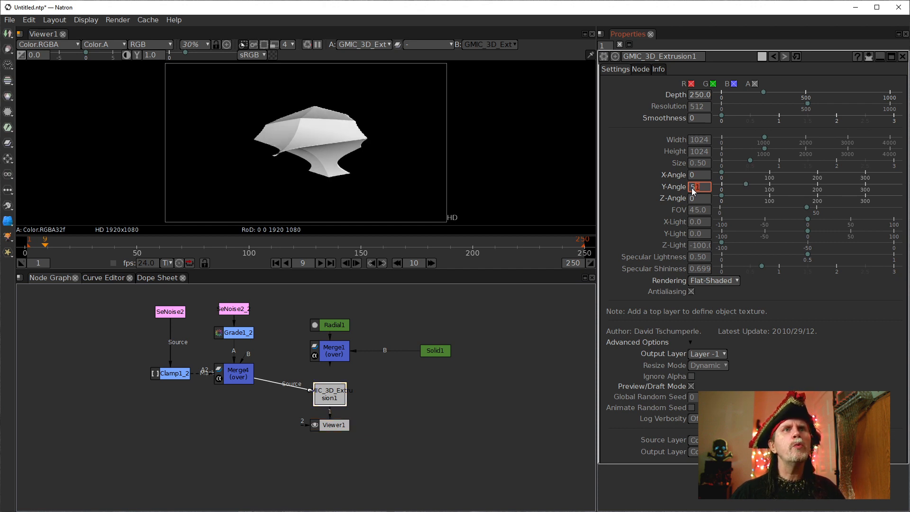
pyautogui.press('Down')
pyautogui.press('Down')
pyautogui.press('Down')
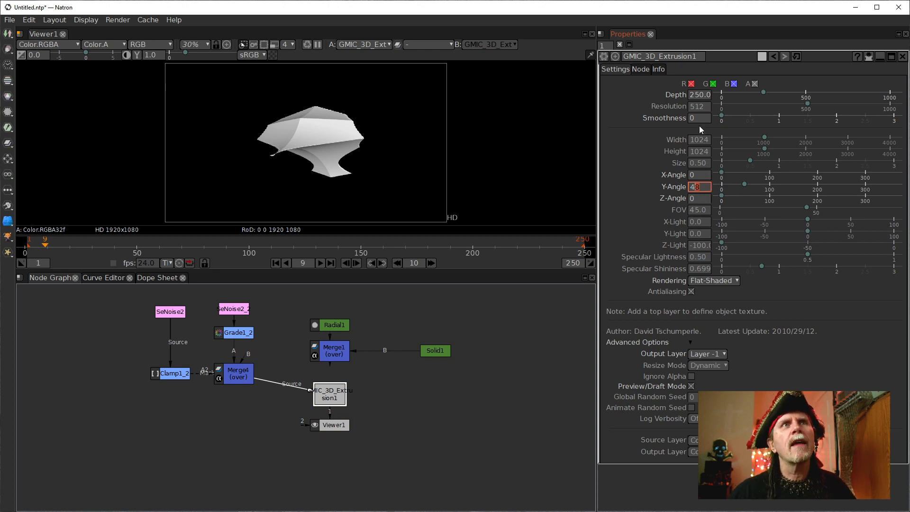
# Step: Try an extrusion Depth of 150, and settle on a Depth of 50 for a flatter shape
pyautogui.click(689, 96)
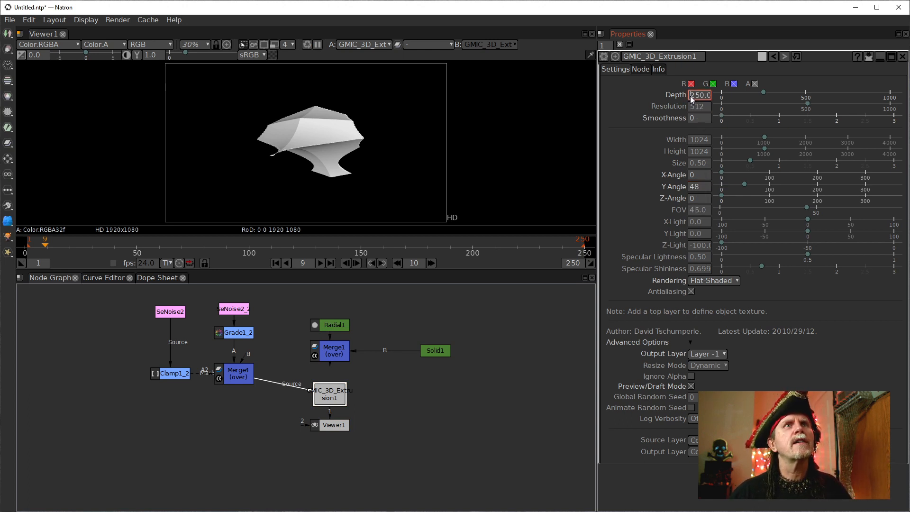
pyautogui.press('Down')
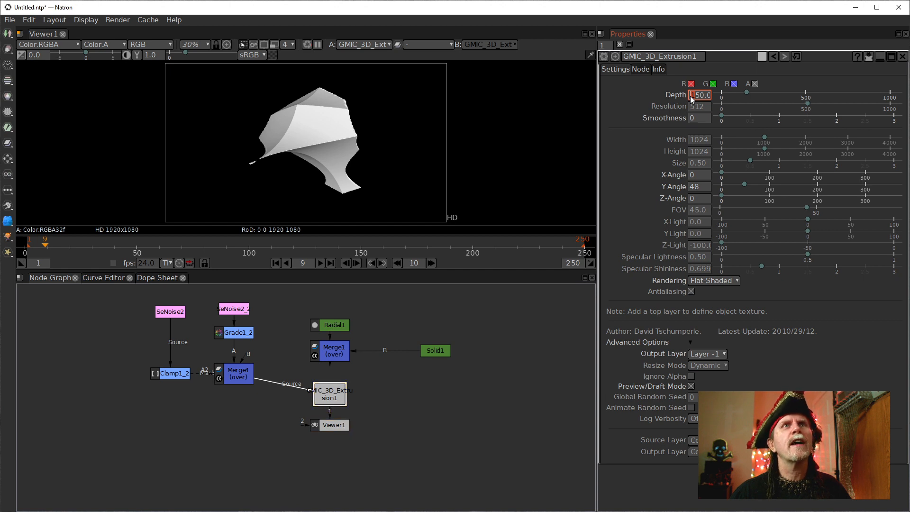
pyautogui.press('Down')
pyautogui.press('Up')
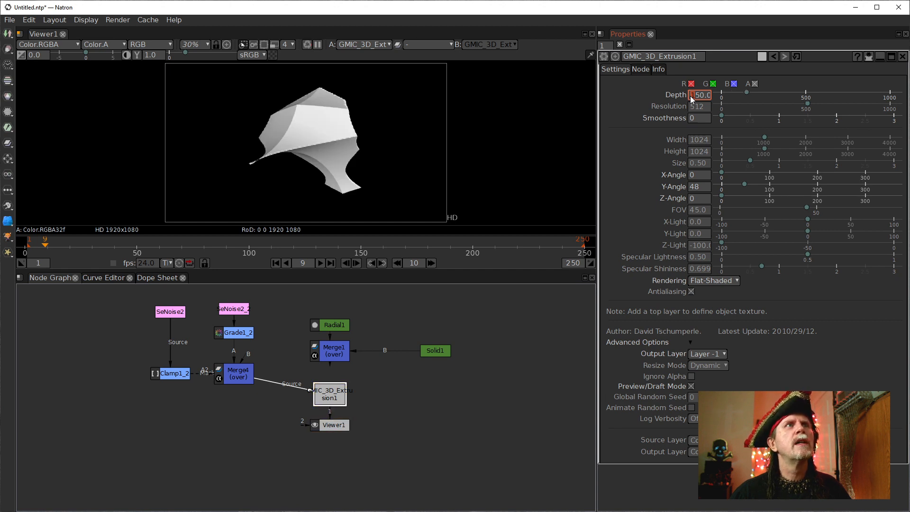
pyautogui.press('Down')
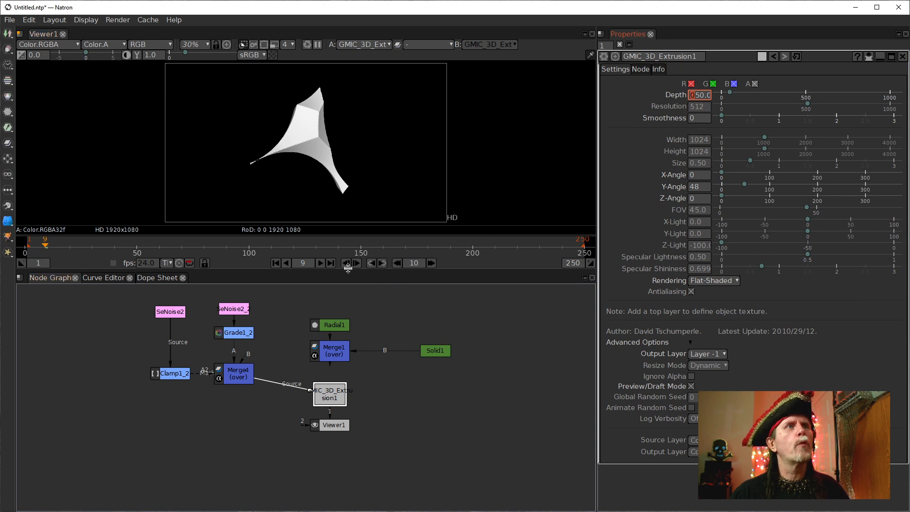
# Step: Rotate the extruded shape through several angles and leave its Y-Angle at -12
pyautogui.click(694, 189)
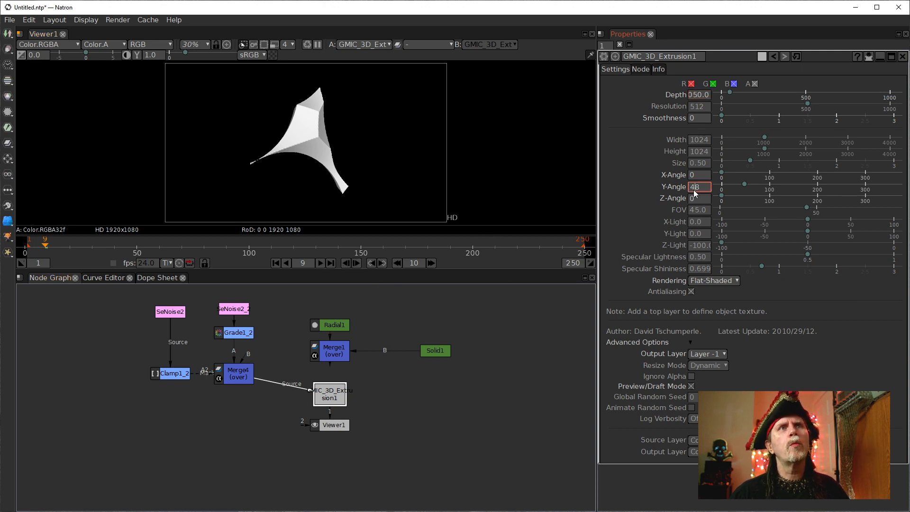
pyautogui.scroll(1, 689, 189)
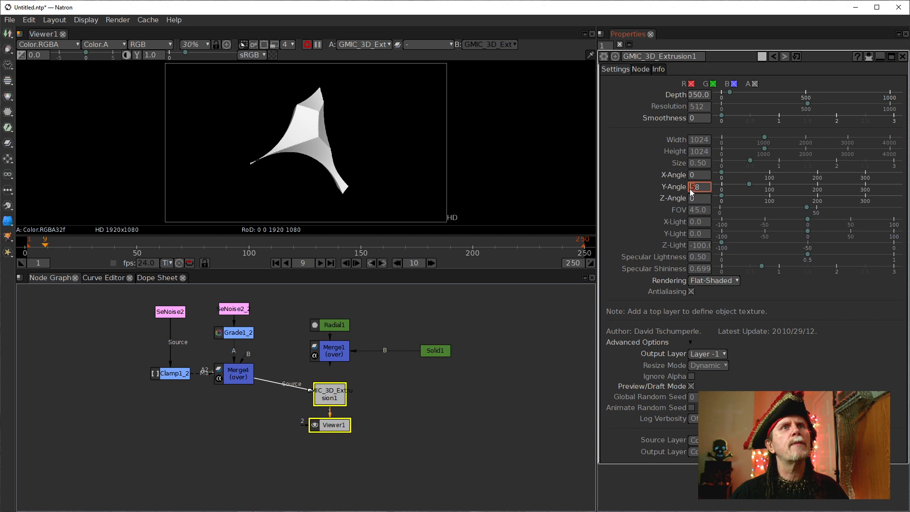
pyautogui.scroll(-2, 690, 189)
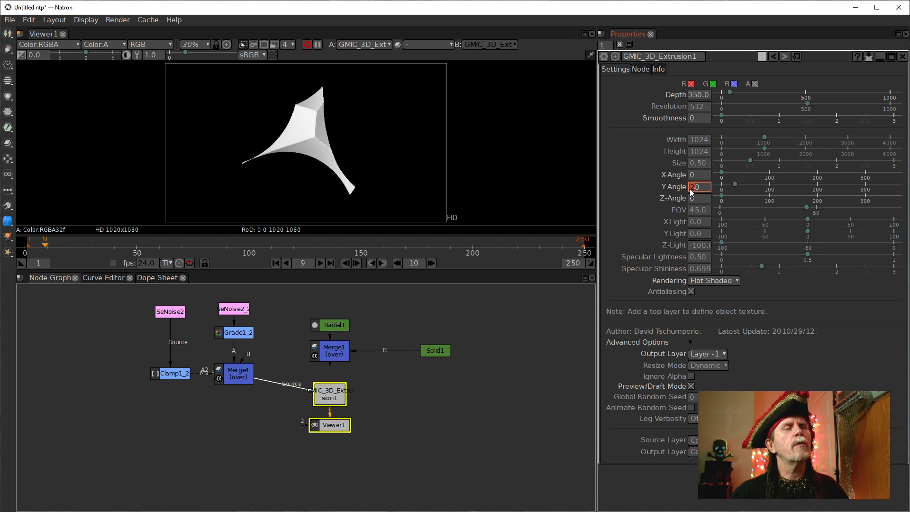
pyautogui.scroll(-3, 690, 188)
pyautogui.scroll(-1, 690, 189)
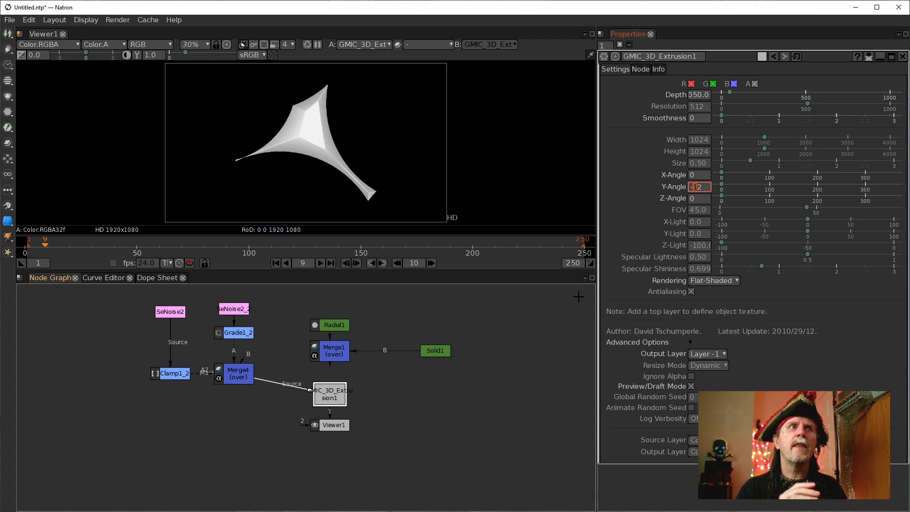
# Step: Lower the extrusion's Resolution to 112 and examine the facets and ridges of the shape up close
pyautogui.click(692, 107)
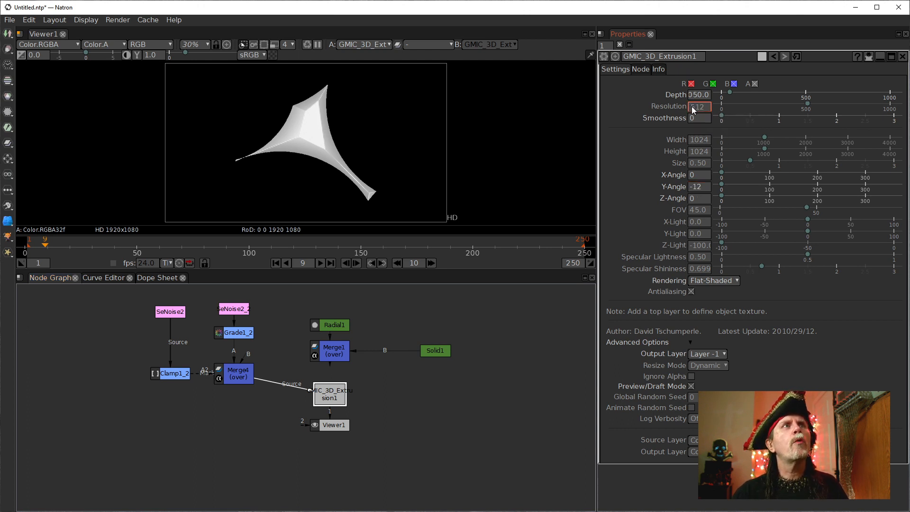
pyautogui.scroll(-1, 691, 109)
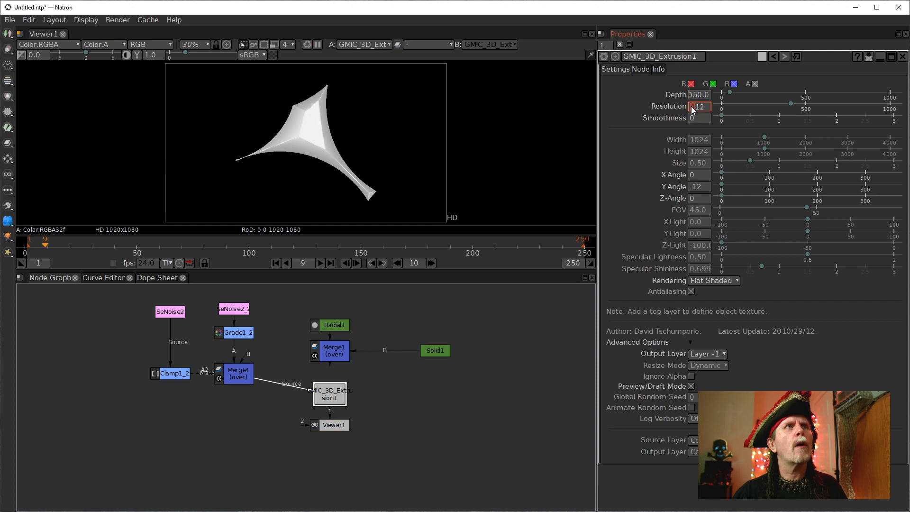
pyautogui.scroll(-1, 692, 109)
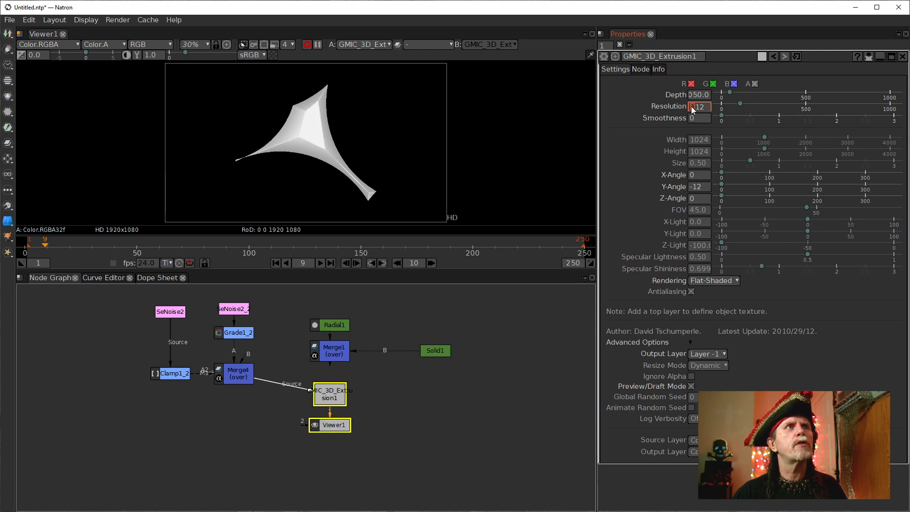
pyautogui.scroll(-1, 692, 109)
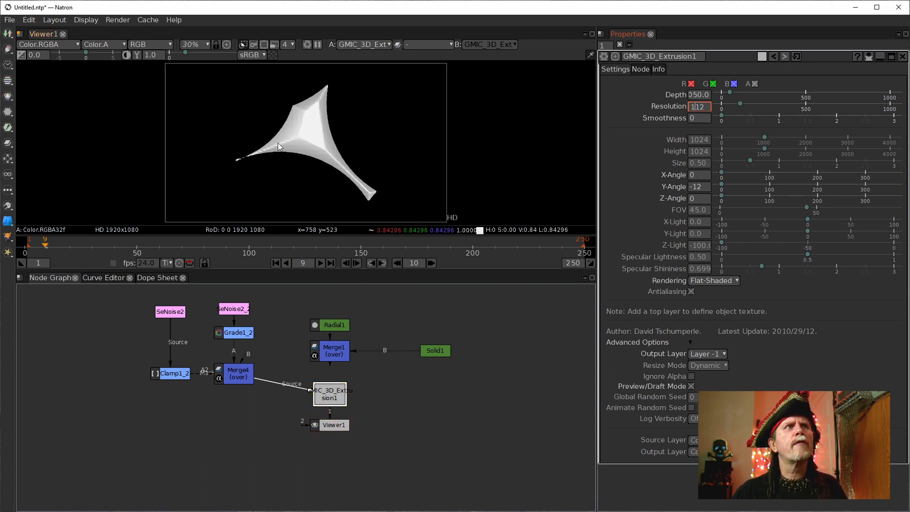
pyautogui.scroll(5, 298, 137)
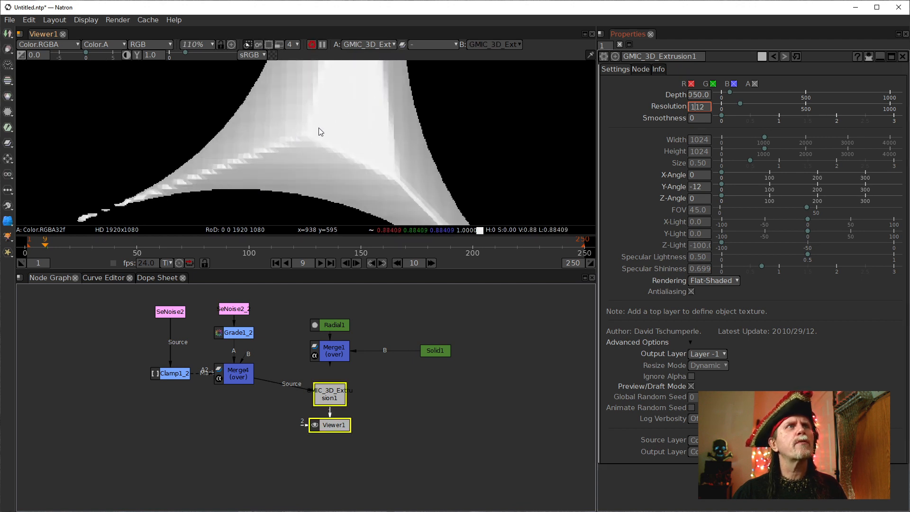
pyautogui.scroll(-4, 305, 179)
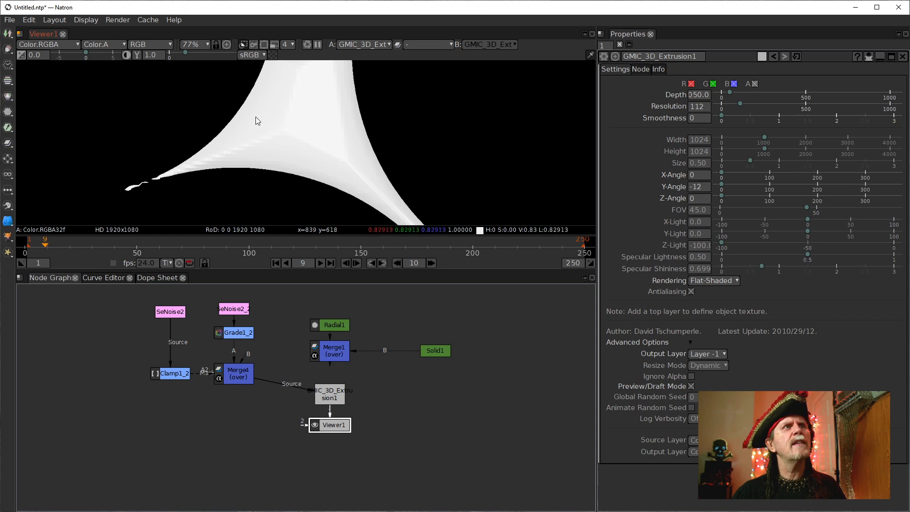
pyautogui.scroll(-2, 259, 123)
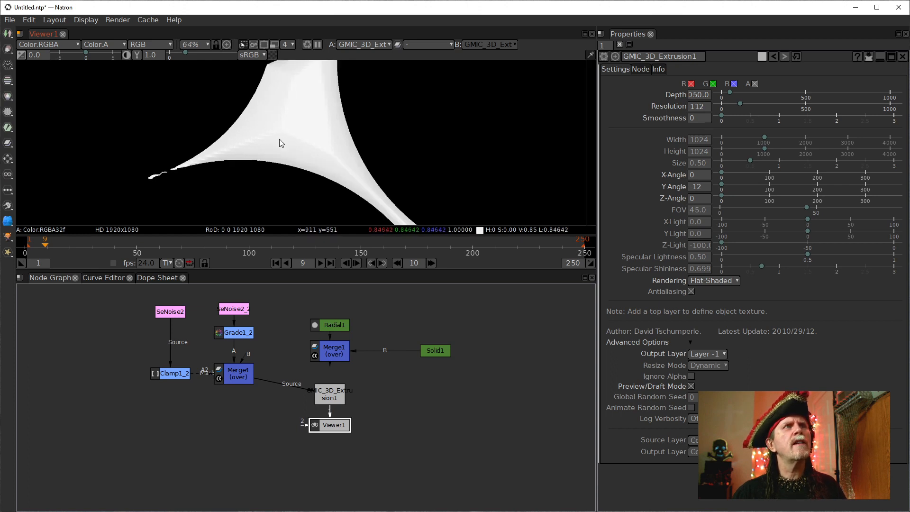
# Step: Examine the extruded shape framed whole and at 100% zoom in an enlarged viewer, and return to the fitted view
pyautogui.scroll(-7, 382, 154)
pyautogui.moveTo(402, 170); pyautogui.dragTo(391, 145)
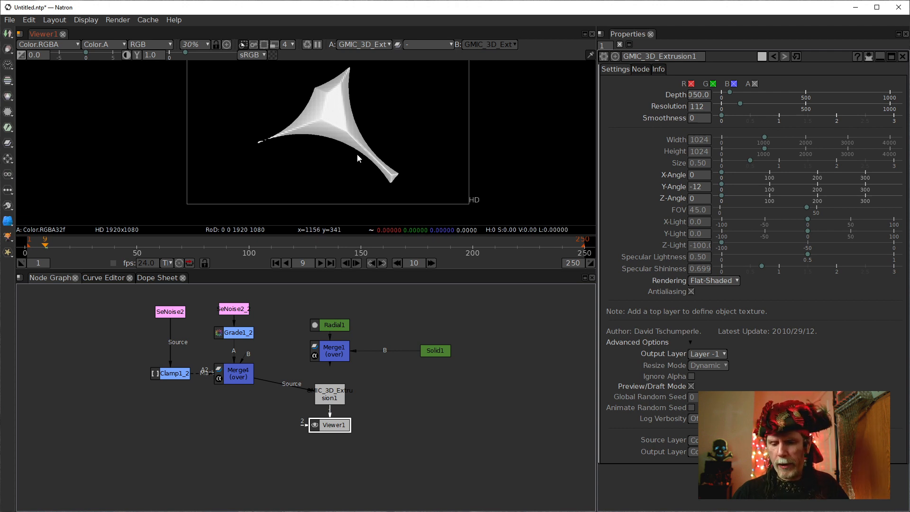
pyautogui.hotkey('ctrl', '1')
pyautogui.press('f')
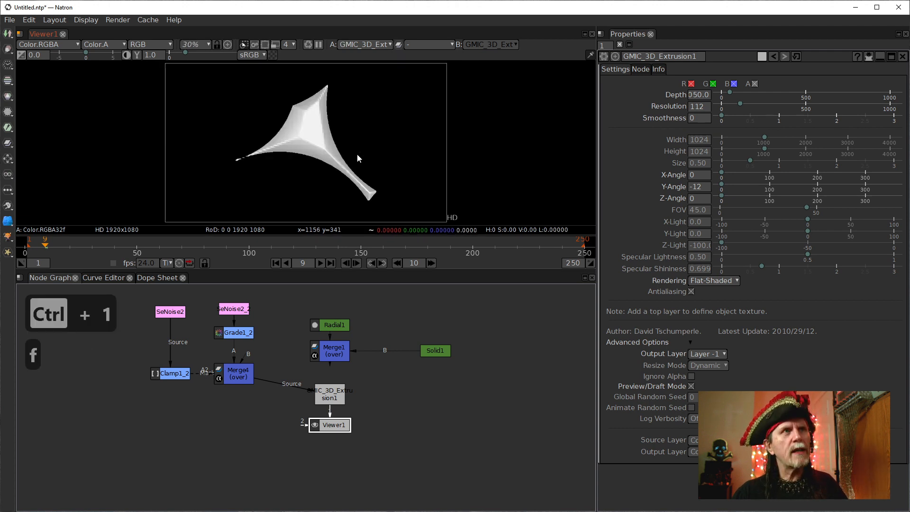
pyautogui.press('space')
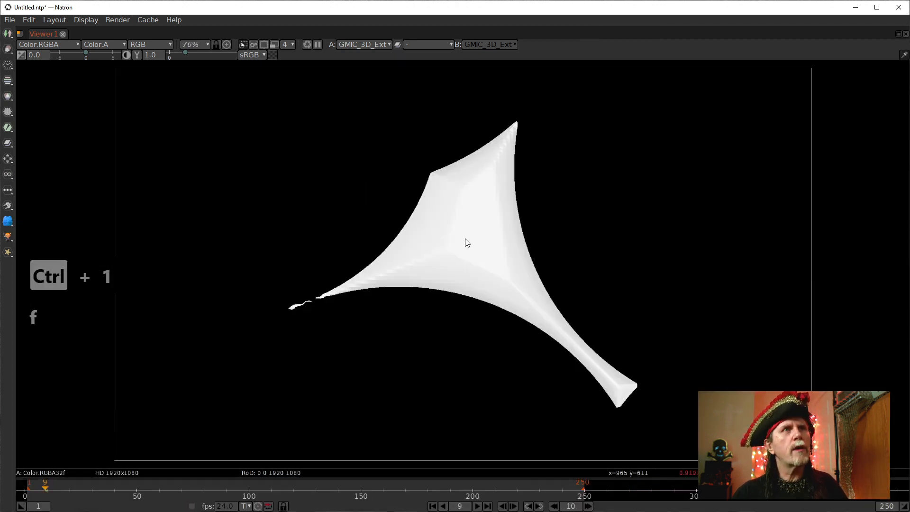
pyautogui.hotkey('ctrl', '1')
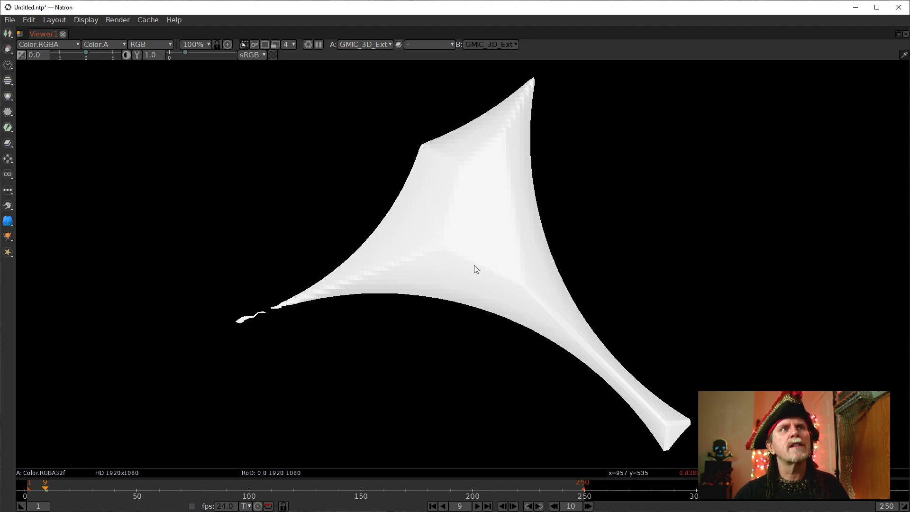
pyautogui.press('space')
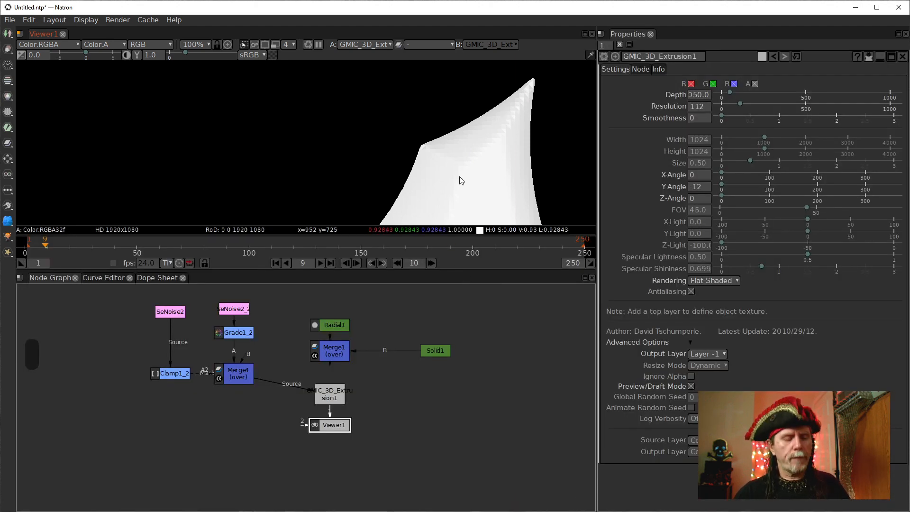
pyautogui.press('f')
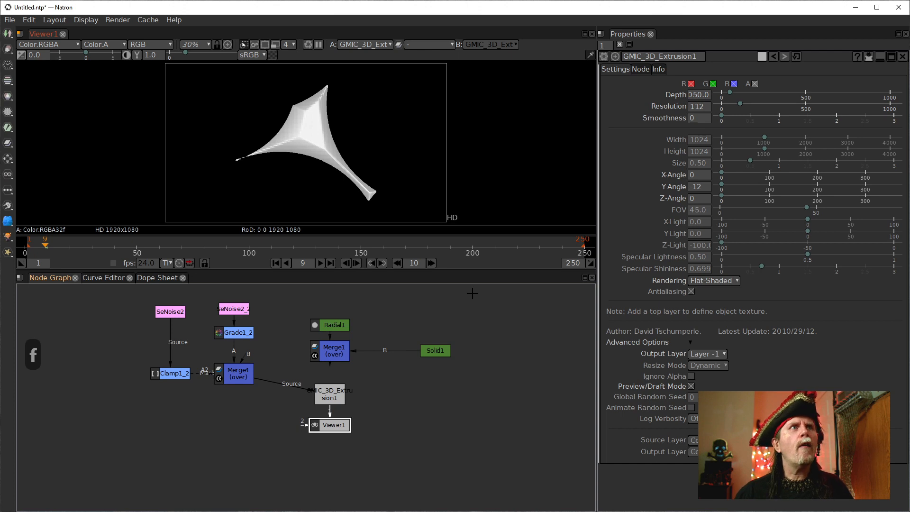
# Step: Move the Viewer node down to make room and insert a Transform node between the G'MIC 3D Extrusion and the viewer
pyautogui.moveTo(342, 427); pyautogui.dragTo(341, 452)
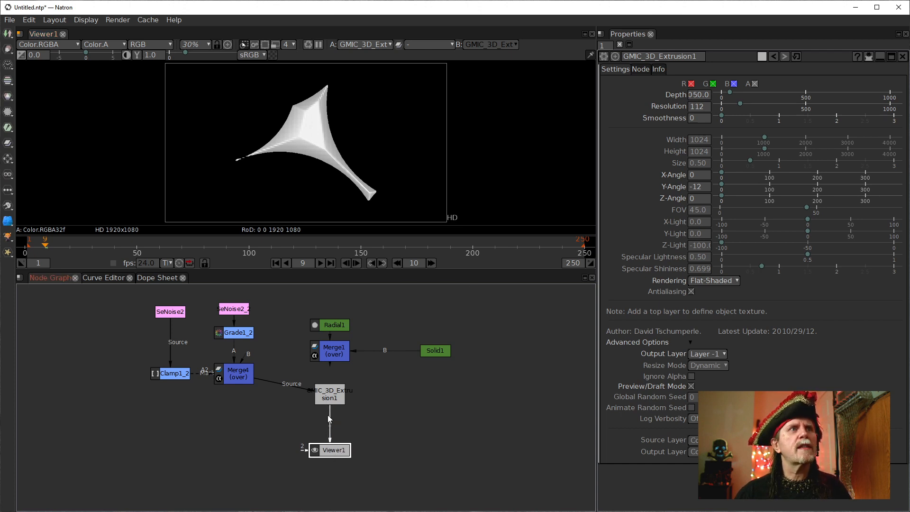
pyautogui.click(329, 396)
pyautogui.press('f')
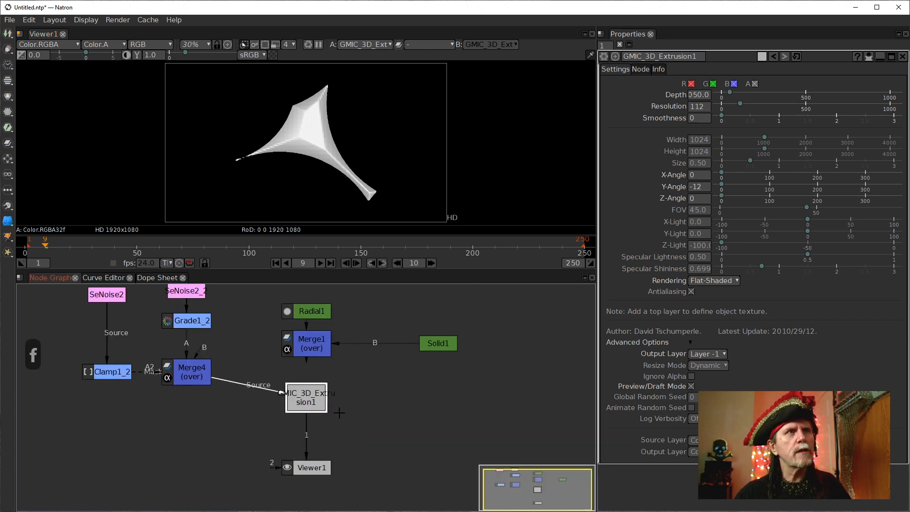
pyautogui.scroll(-2, 322, 383)
pyautogui.moveTo(283, 379); pyautogui.dragTo(319, 406)
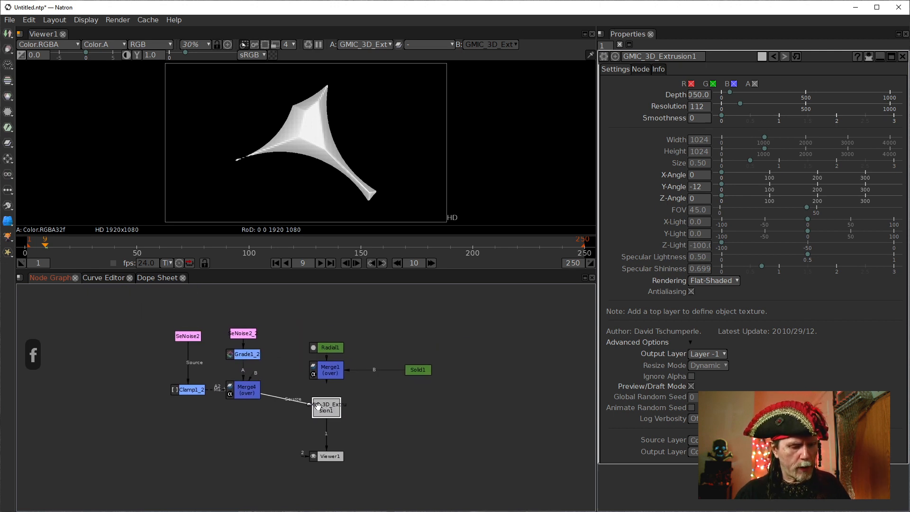
pyautogui.press('t')
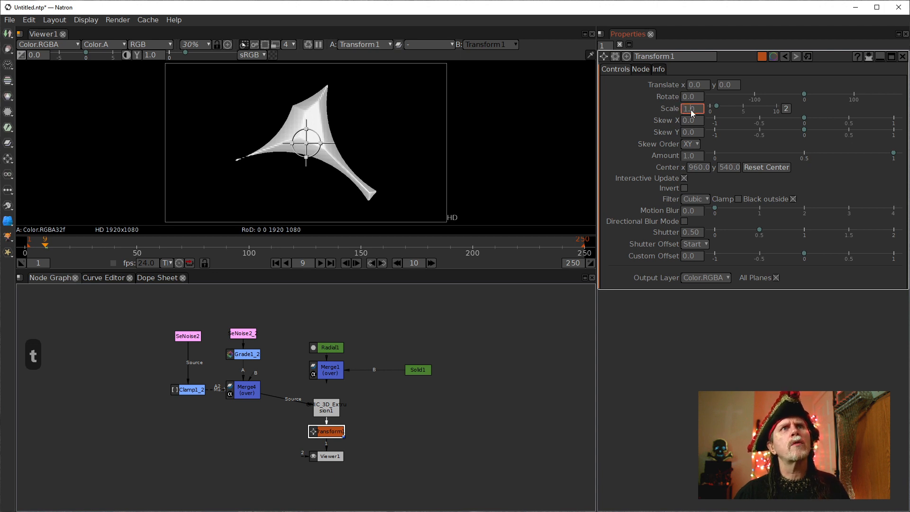
# Step: Set the Transform node's Scale to 0.1 to shrink the extruded shape
pyautogui.scroll(-8, 690, 110)
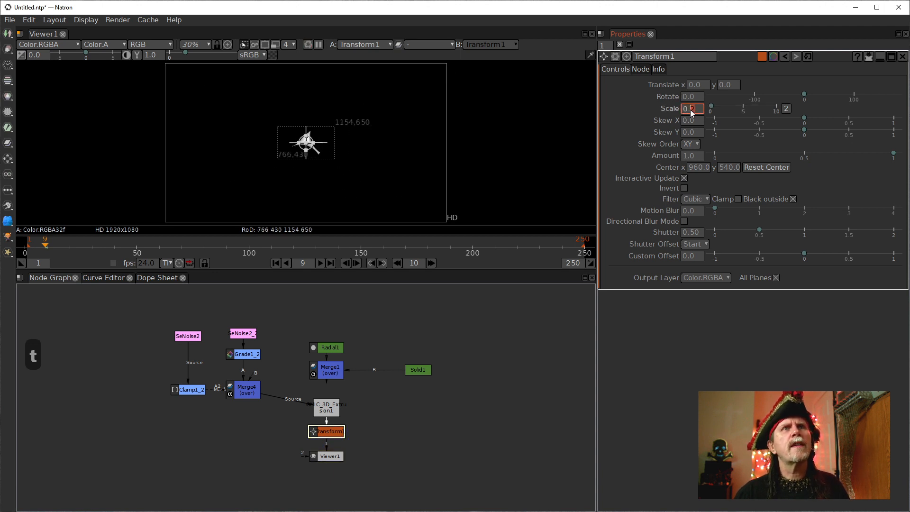
pyautogui.scroll(-1, 690, 110)
pyautogui.click(319, 174)
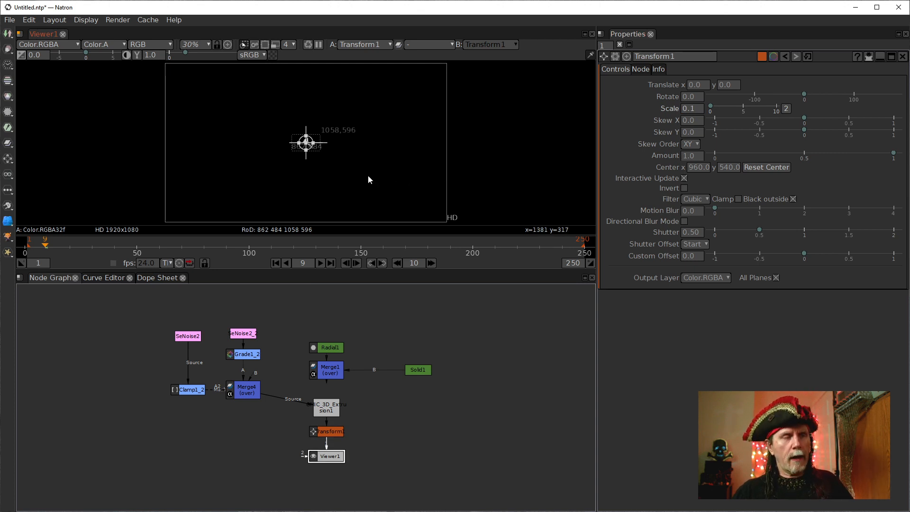
# Step: Examine the scaled-down shape at 100% zoom in an enlarged viewer with overlays hidden, and restore the layout and overlays
pyautogui.press('space')
pyautogui.hotkey('ctrl', '1')
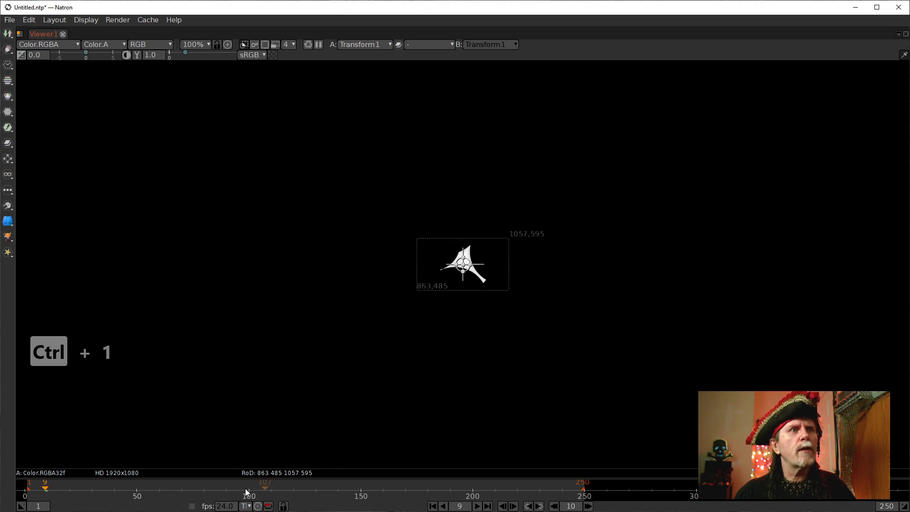
pyautogui.rightClick(601, 405)
pyautogui.click(625, 471)
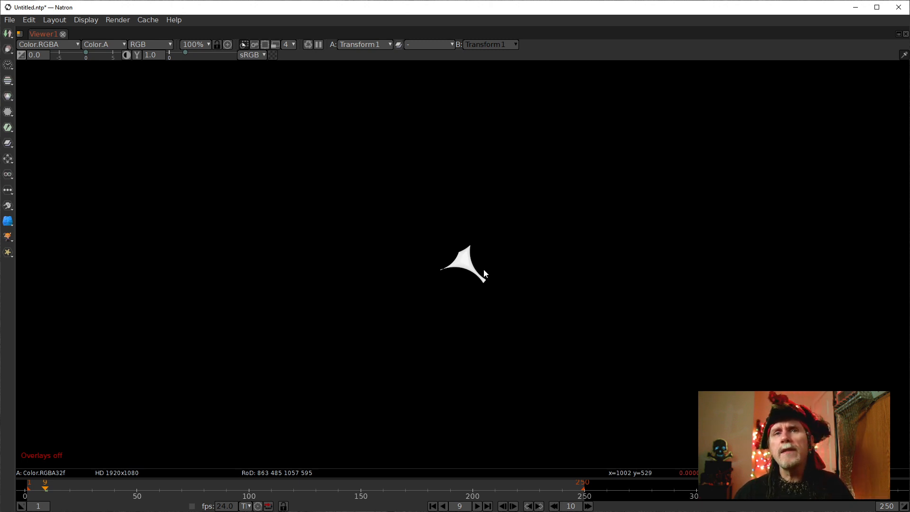
pyautogui.press('space')
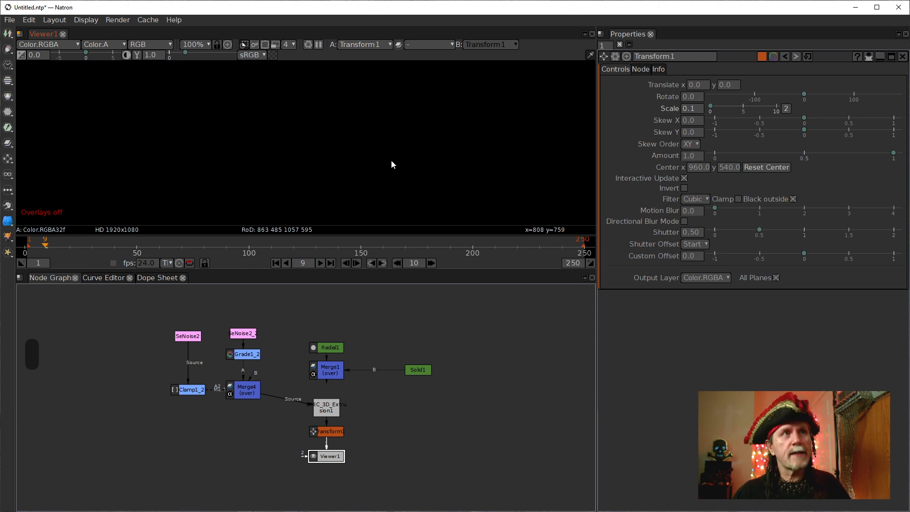
pyautogui.scroll(-5, 397, 163)
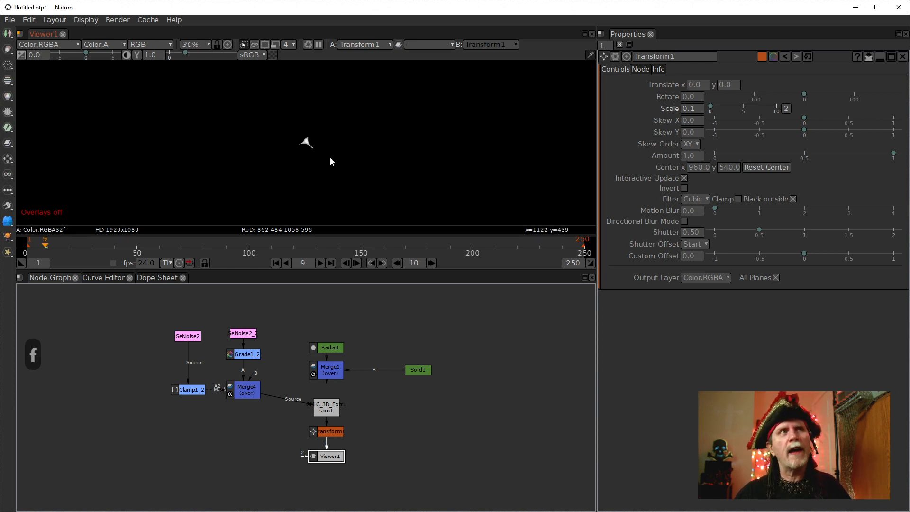
pyautogui.rightClick(345, 143)
pyautogui.click(390, 210)
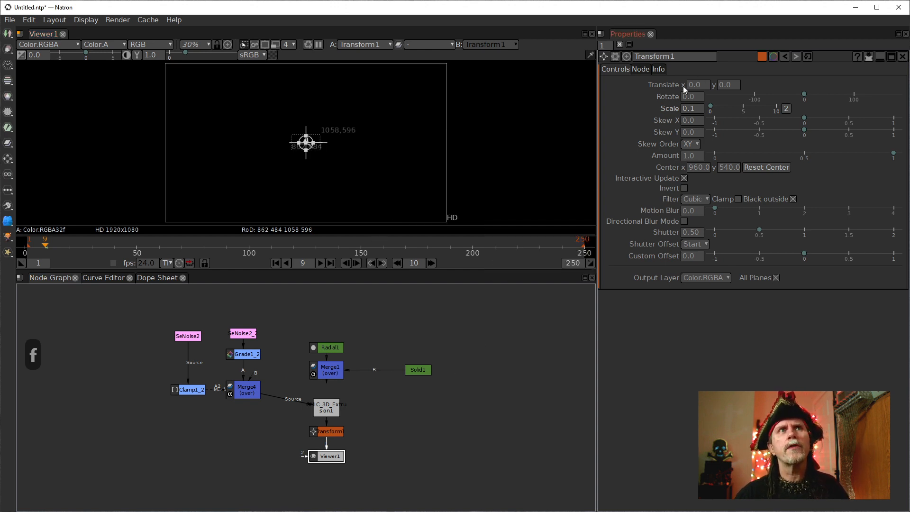
# Step: Open the G'MIC 3D Extrusion settings and view the scaled-down shape at 100% zoom
pyautogui.click(323, 407)
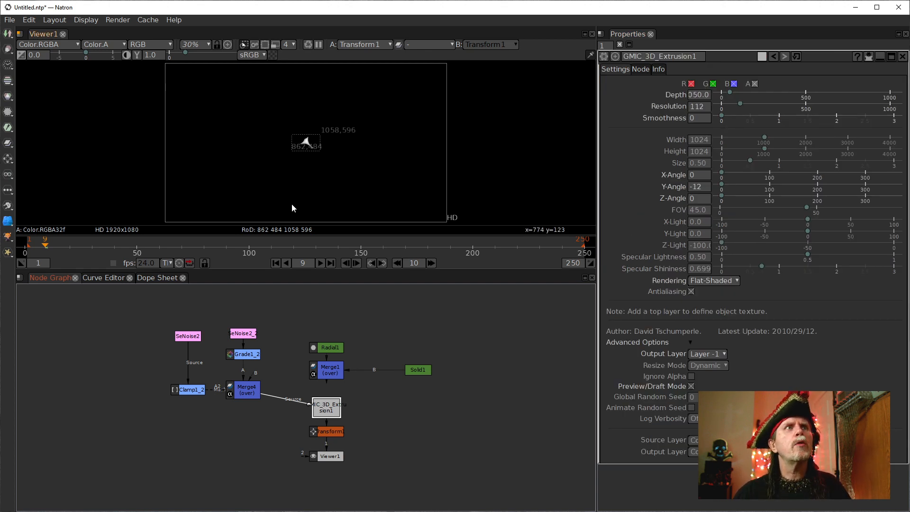
pyautogui.scroll(4, 325, 172)
pyautogui.hotkey('ctrl', '1')
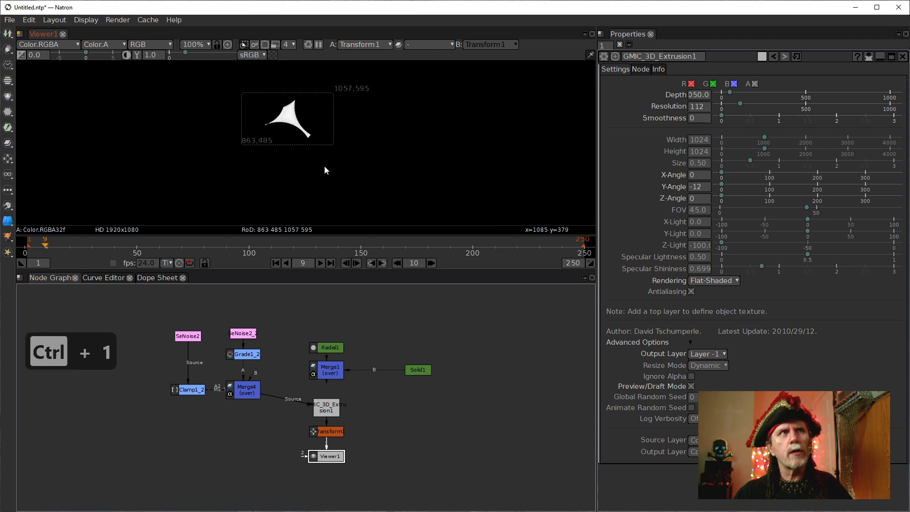
pyautogui.click(695, 118)
# Step: Disable the Transform node after the extrusion and frame the full-size shape in the viewer
pyautogui.click(322, 431)
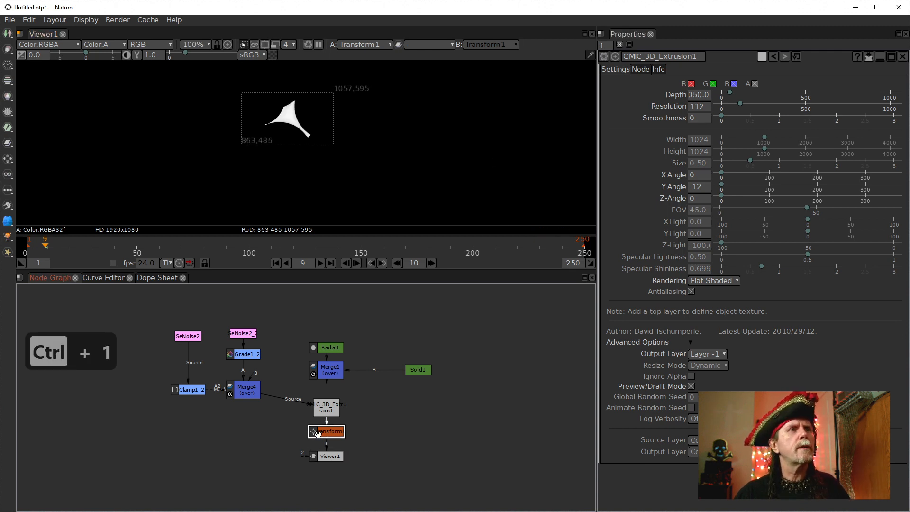
pyautogui.press('f')
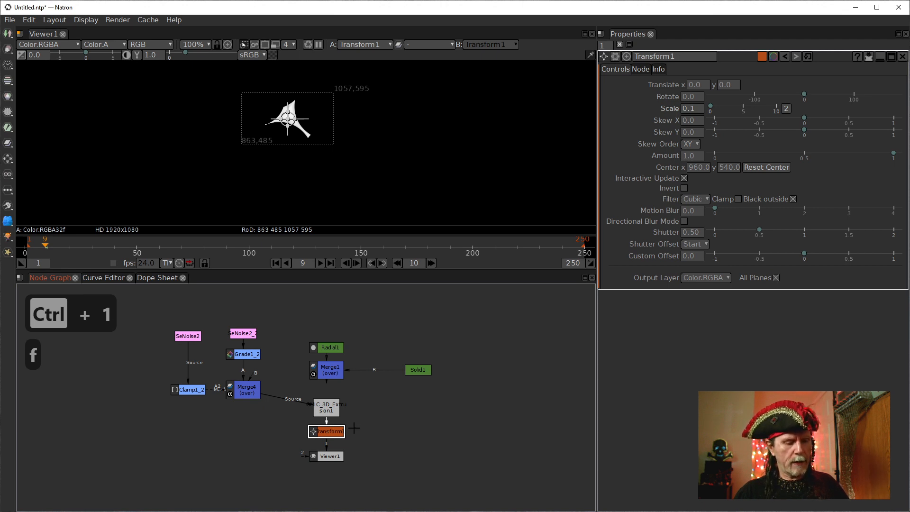
pyautogui.press('d')
pyautogui.scroll(-3, 366, 154)
pyautogui.scroll(3, 309, 142)
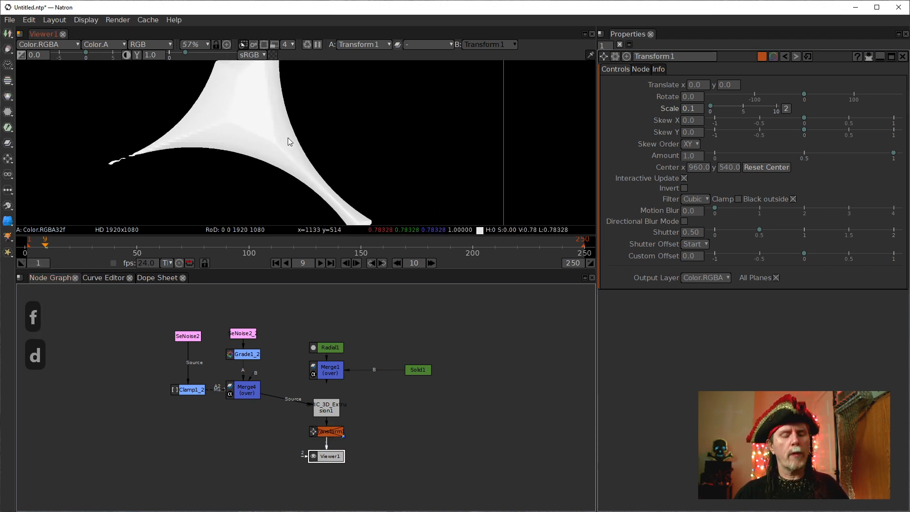
pyautogui.hotkey('ctrl', '1')
pyautogui.press('f')
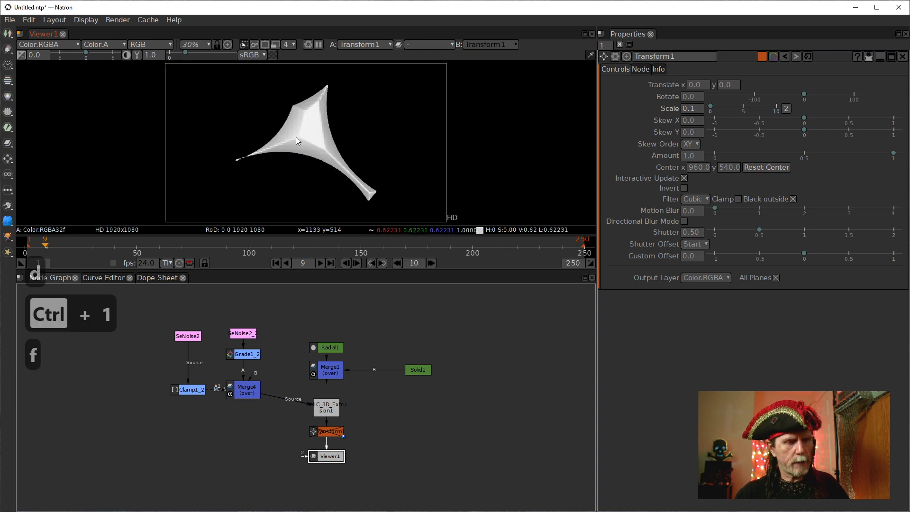
pyautogui.click(692, 120)
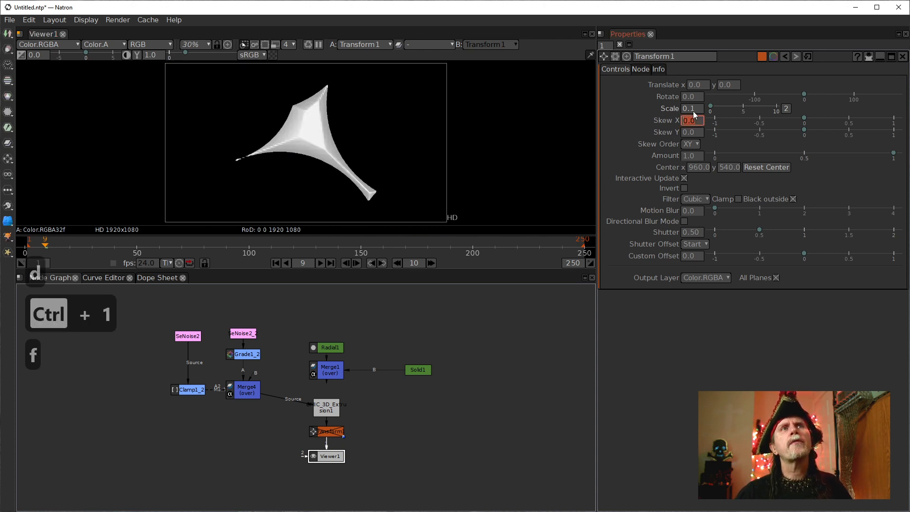
# Step: Lower the G'MIC 3D Extrusion's Width to 224 and its Height to 124
pyautogui.click(326, 407)
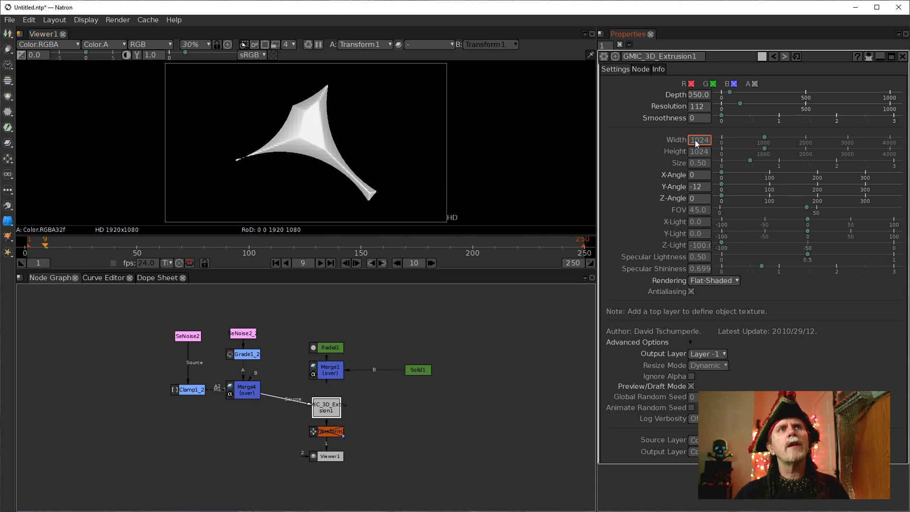
pyautogui.scroll(-5, 695, 140)
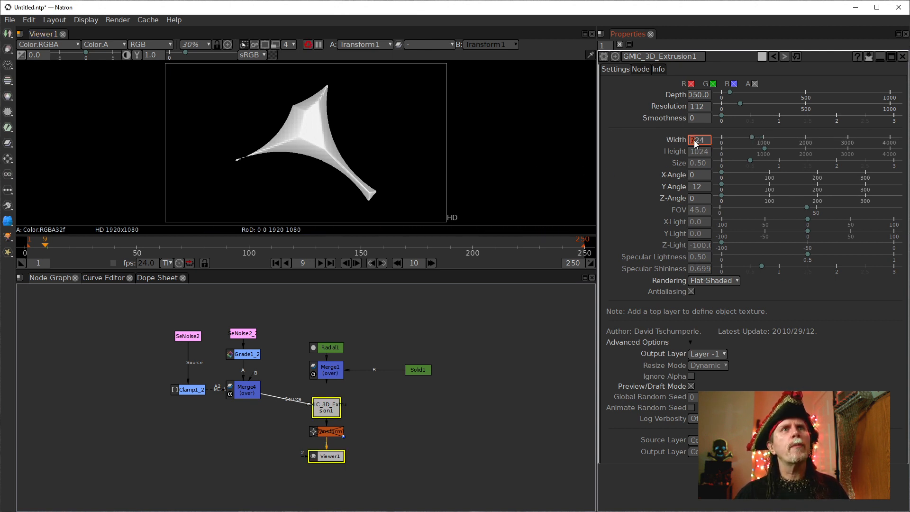
pyautogui.scroll(-1, 693, 141)
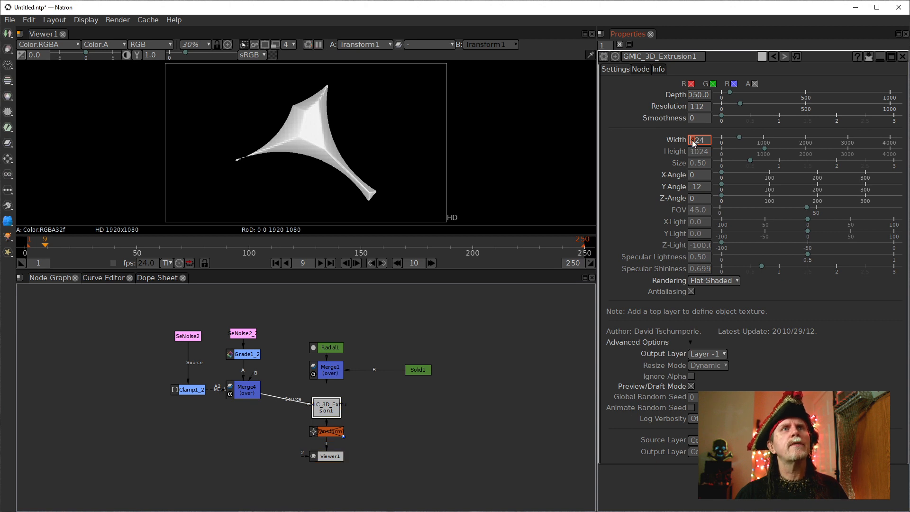
pyautogui.scroll(-2, 693, 140)
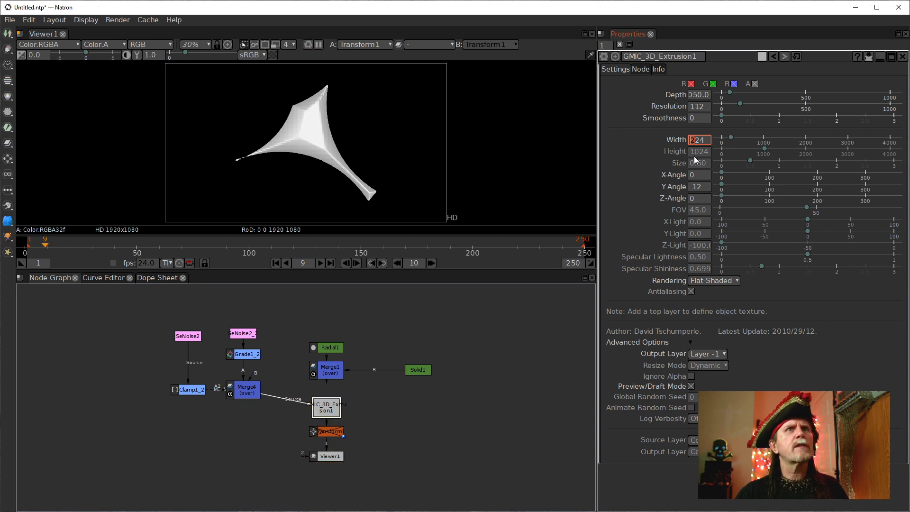
pyautogui.scroll(-4, 694, 151)
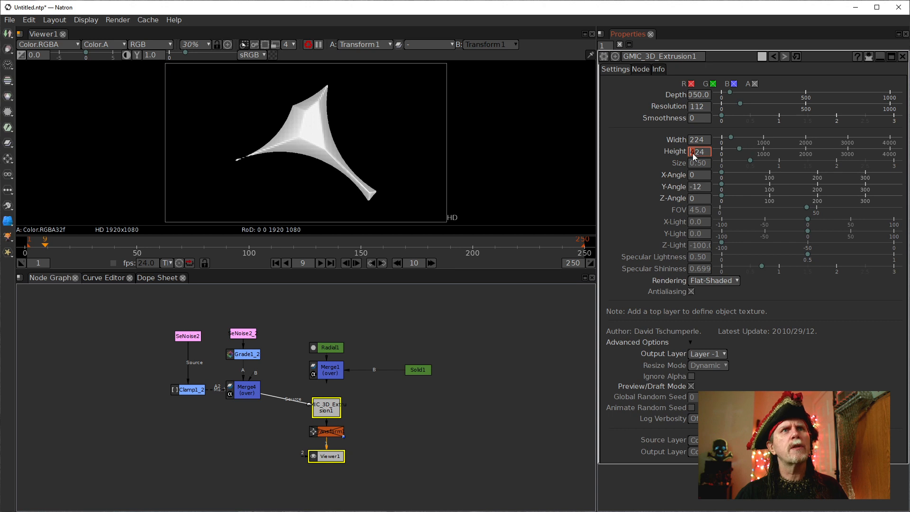
pyautogui.scroll(-3, 692, 152)
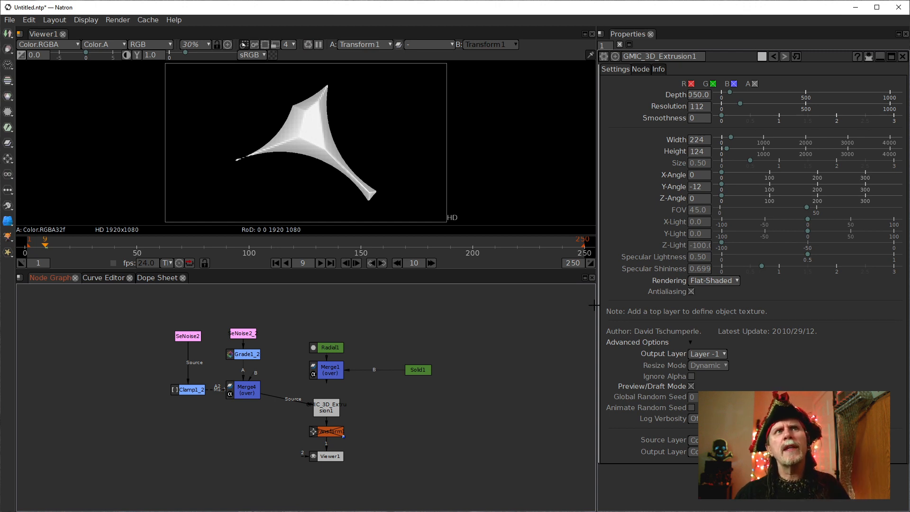
# Step: Lower the G'MIC 3D Extrusion's Width and Height to 4 each
pyautogui.click(690, 141)
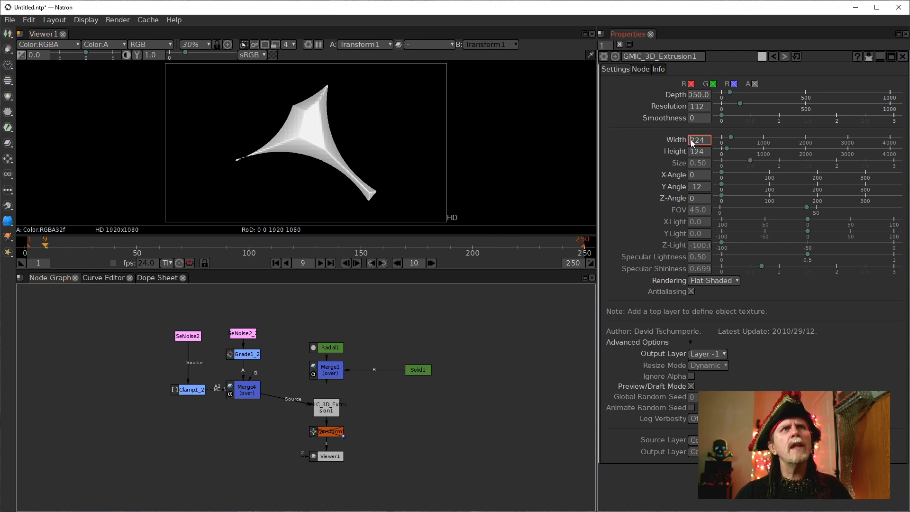
pyautogui.scroll(-1, 691, 139)
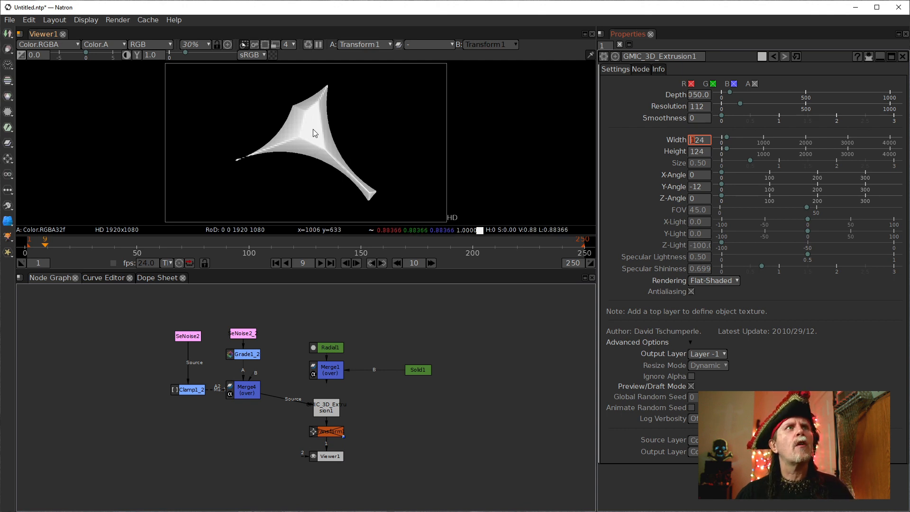
pyautogui.scroll(1, 313, 130)
pyautogui.scroll(-1, 325, 146)
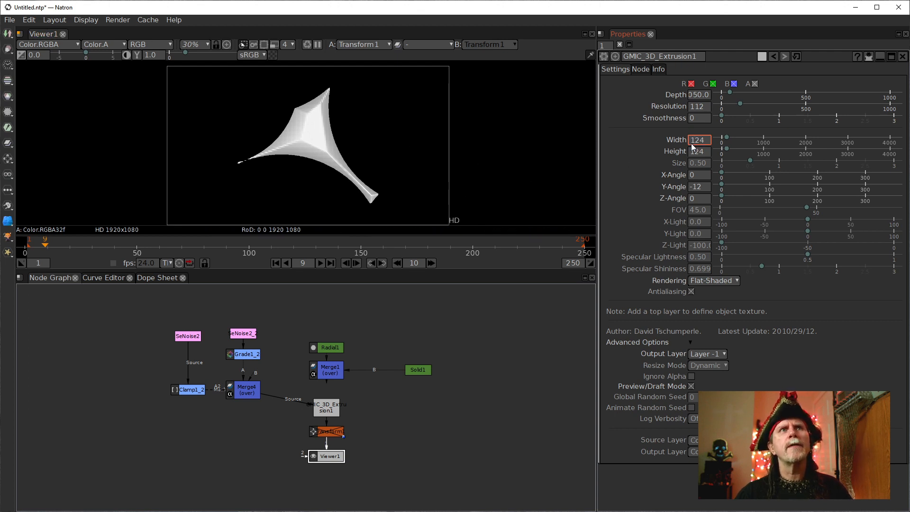
pyautogui.scroll(-1, 692, 141)
pyautogui.scroll(-1, 691, 152)
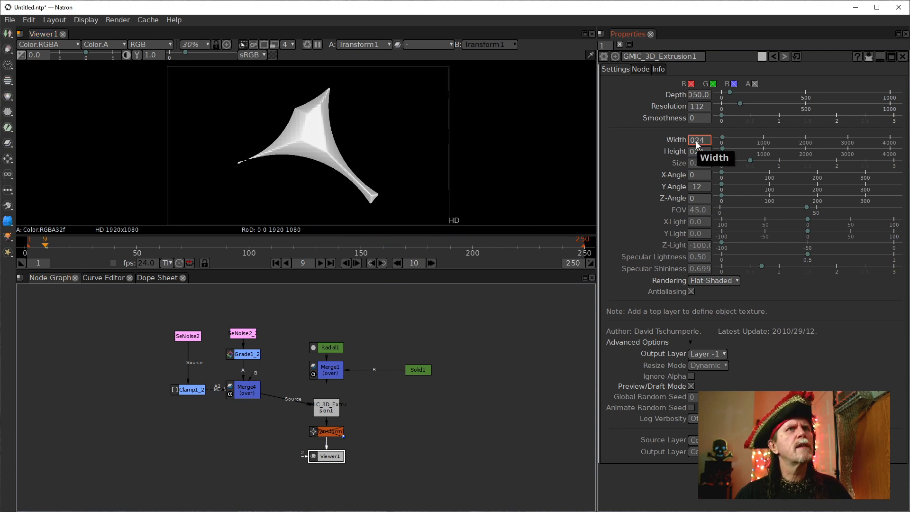
pyautogui.scroll(-1, 696, 141)
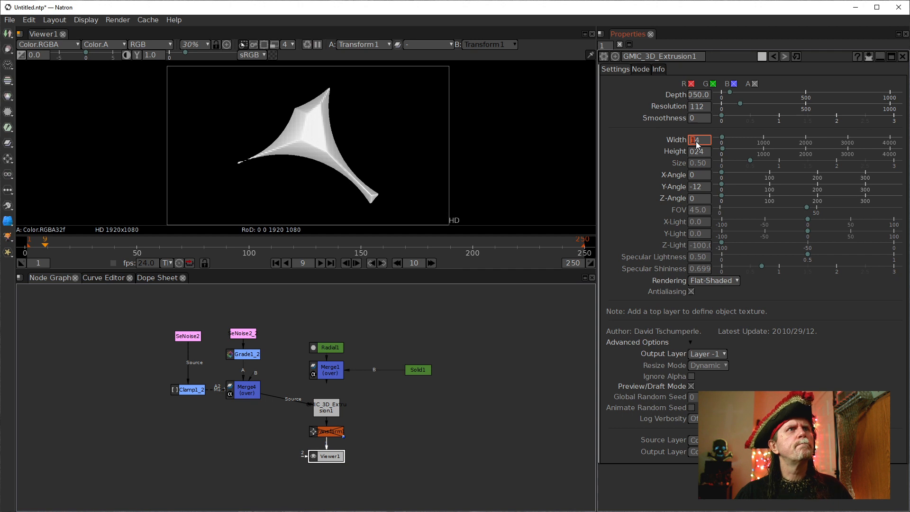
pyautogui.scroll(-1, 695, 142)
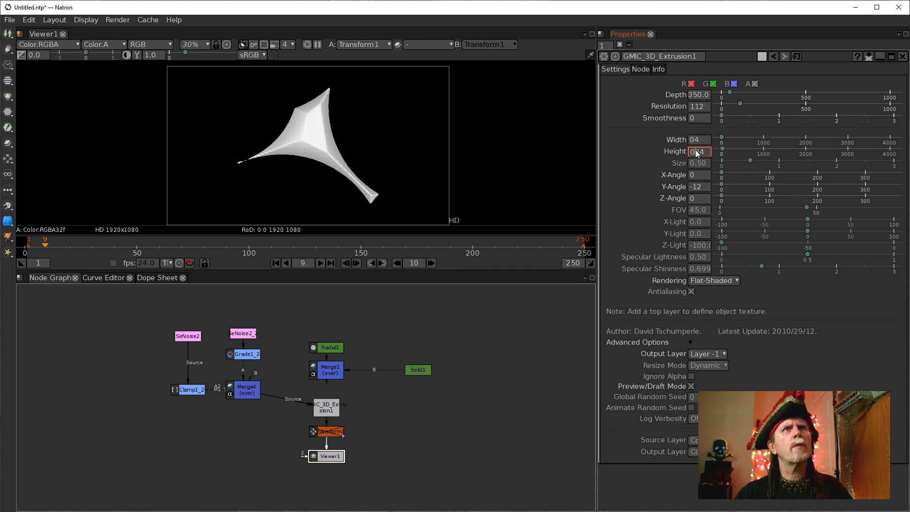
pyautogui.scroll(-1, 695, 149)
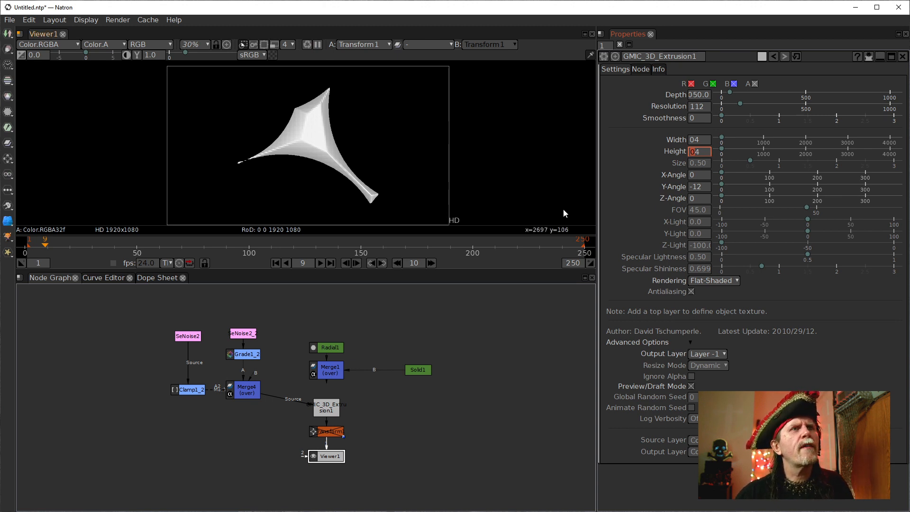
# Step: Rotate the extruded shape by setting its Y-Angle to 28
pyautogui.click(693, 236)
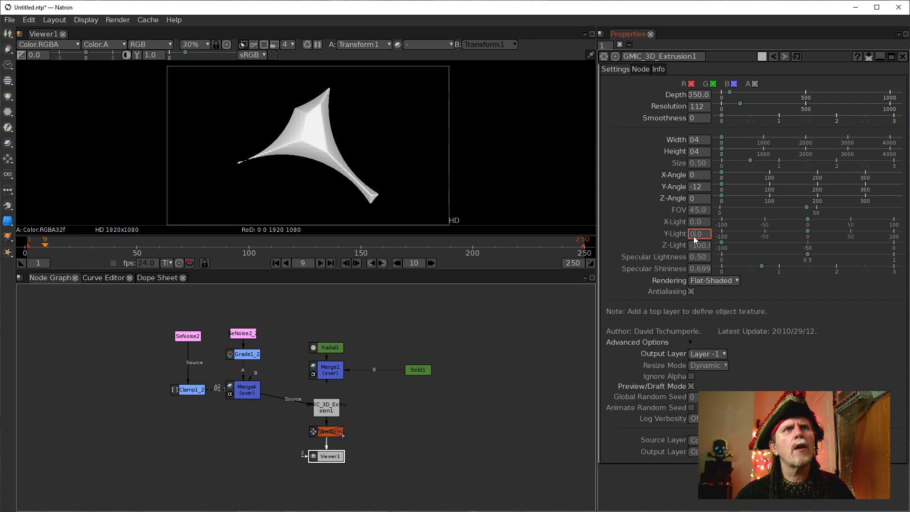
pyautogui.click(694, 189)
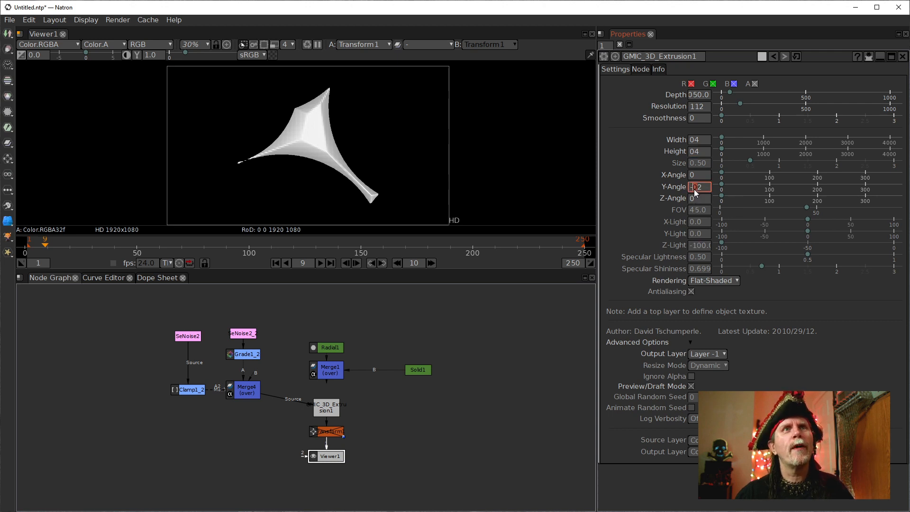
pyautogui.scroll(2, 694, 189)
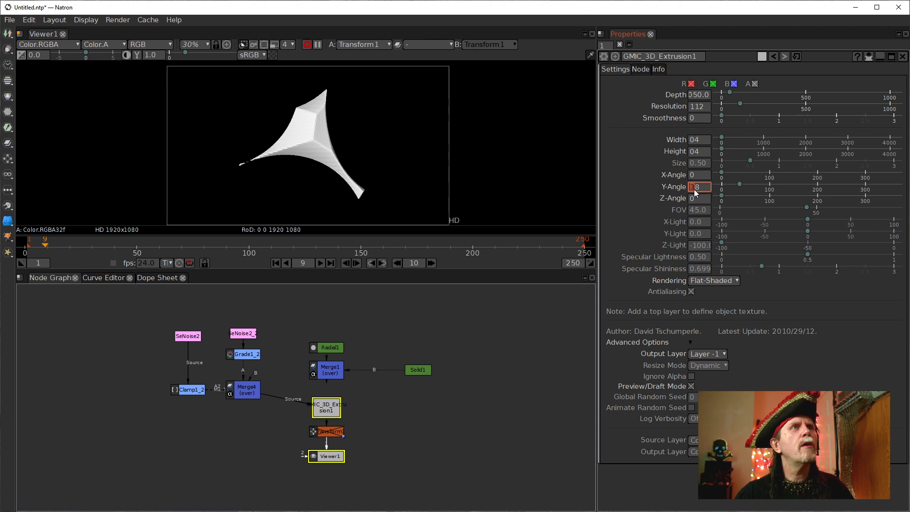
pyautogui.scroll(3, 694, 189)
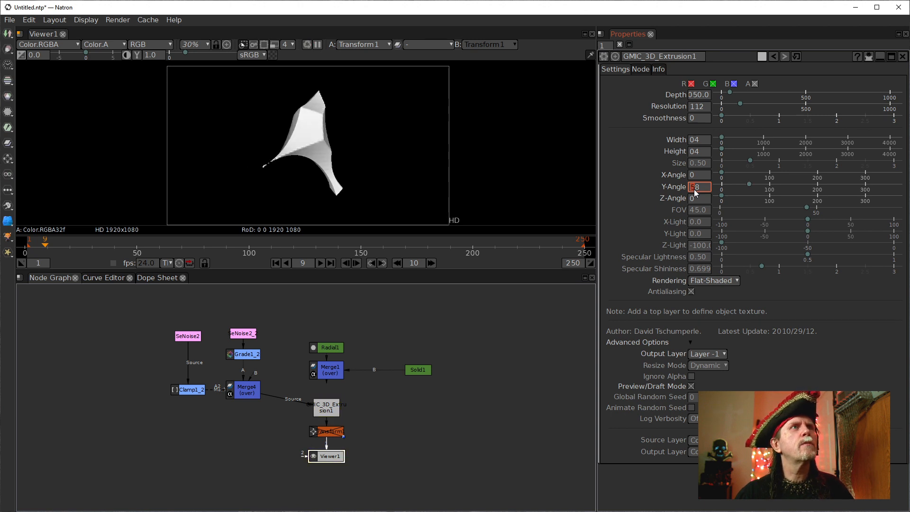
pyautogui.scroll(-3, 694, 189)
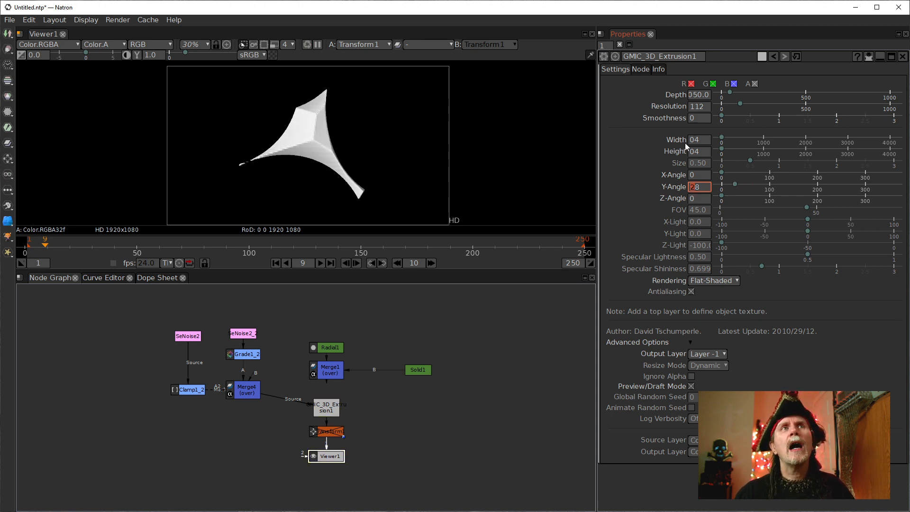
# Step: Lower the extrusion's Resolution to 32 to coarsen the shape's facets
pyautogui.click(698, 107)
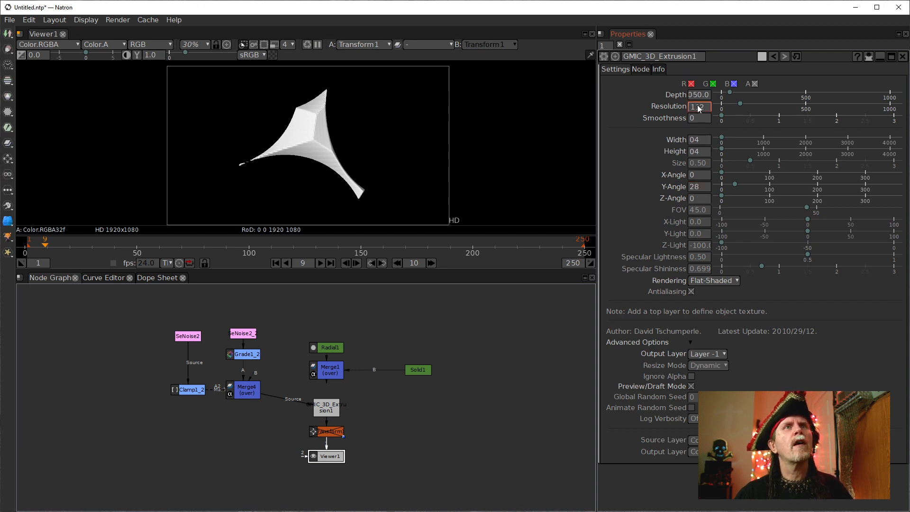
pyautogui.scroll(-3, 698, 108)
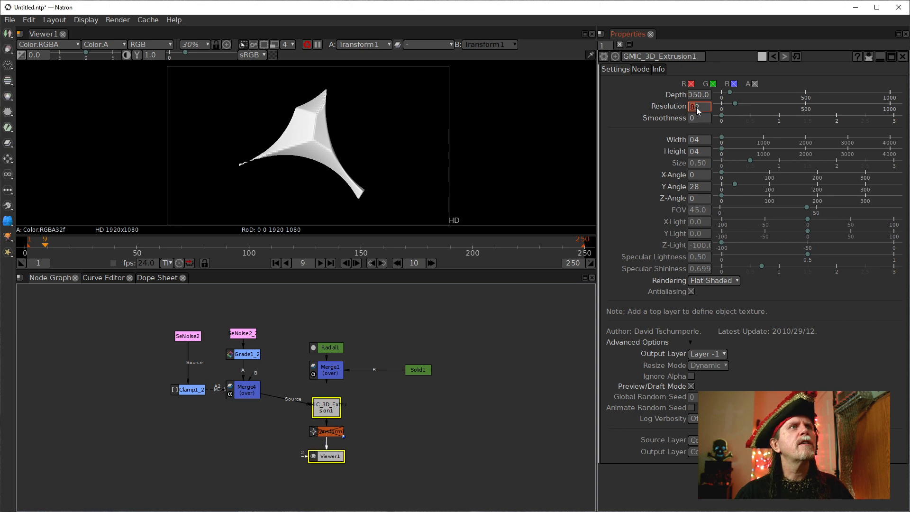
pyautogui.scroll(-2, 696, 108)
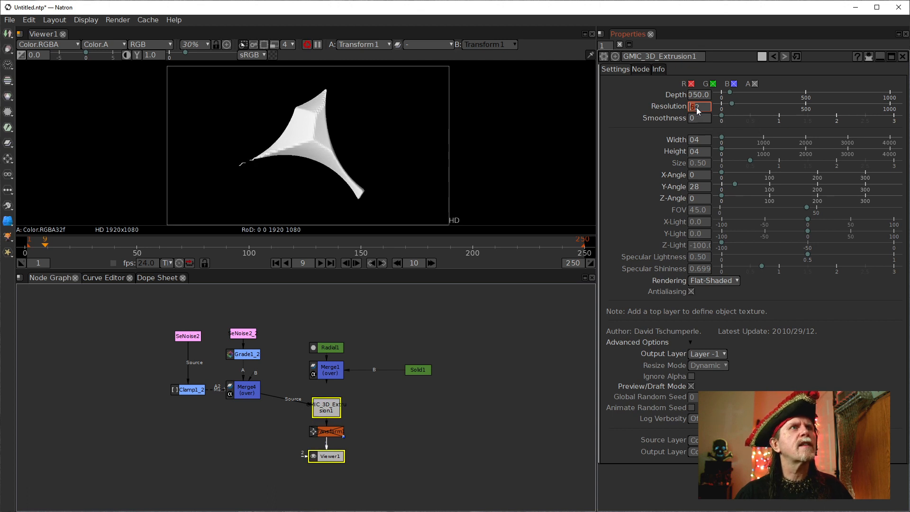
pyautogui.scroll(-2, 695, 107)
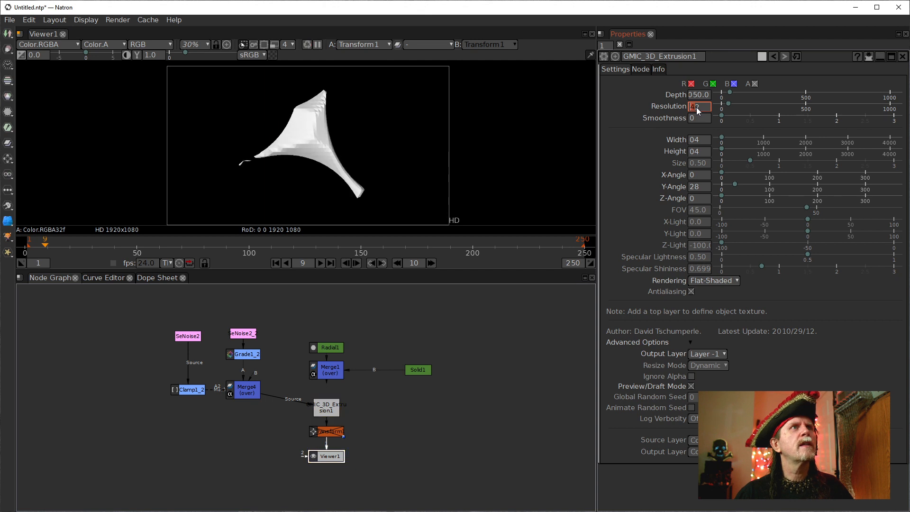
pyautogui.scroll(-1, 696, 107)
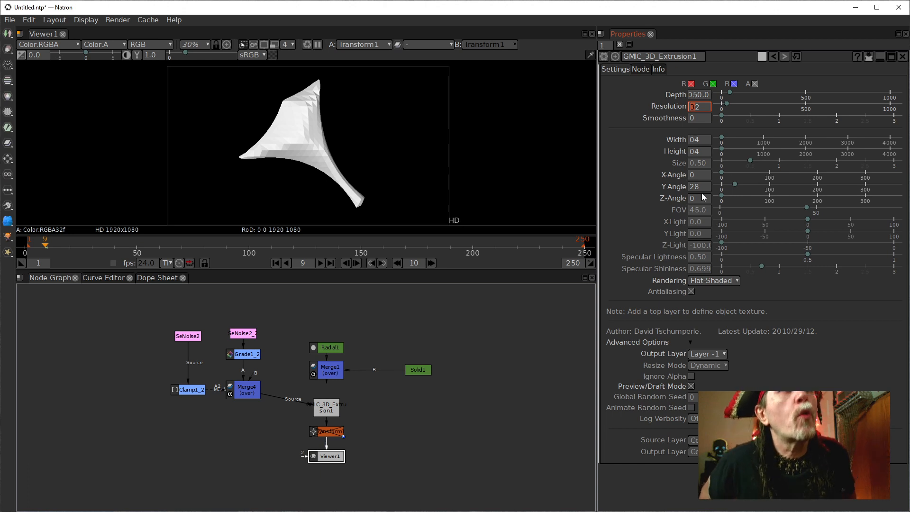
# Step: Select the G'MIC 3D Extrusion node and reduce its Resolution to 7 for a low-poly rock shape
pyautogui.click(327, 432)
pyautogui.click(320, 419)
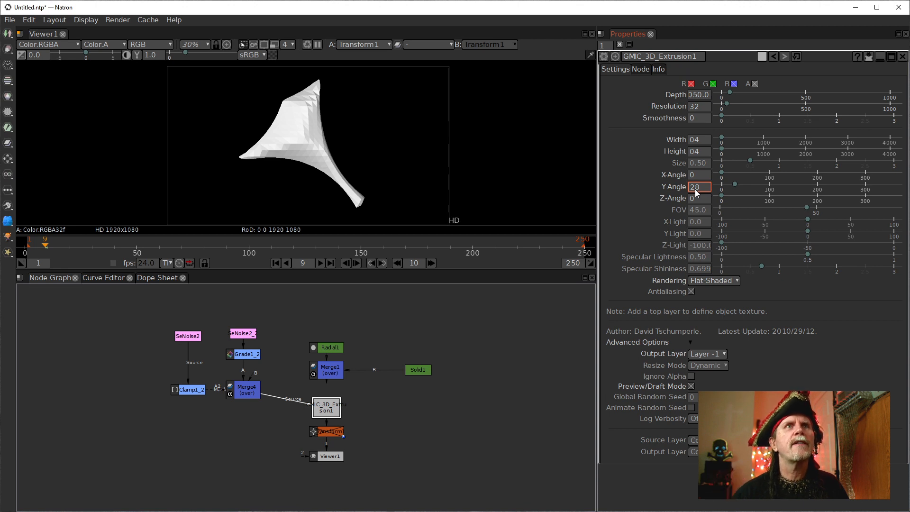
pyautogui.click(692, 107)
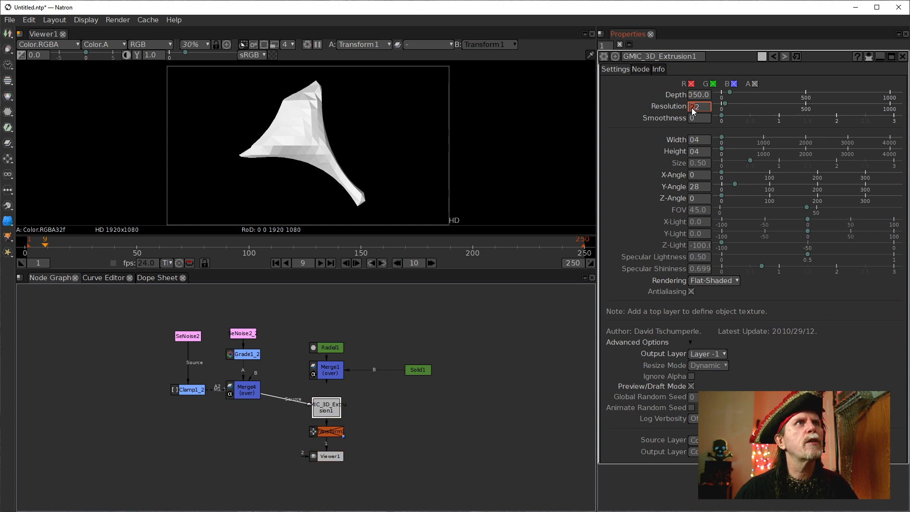
pyautogui.scroll(-1, 692, 107)
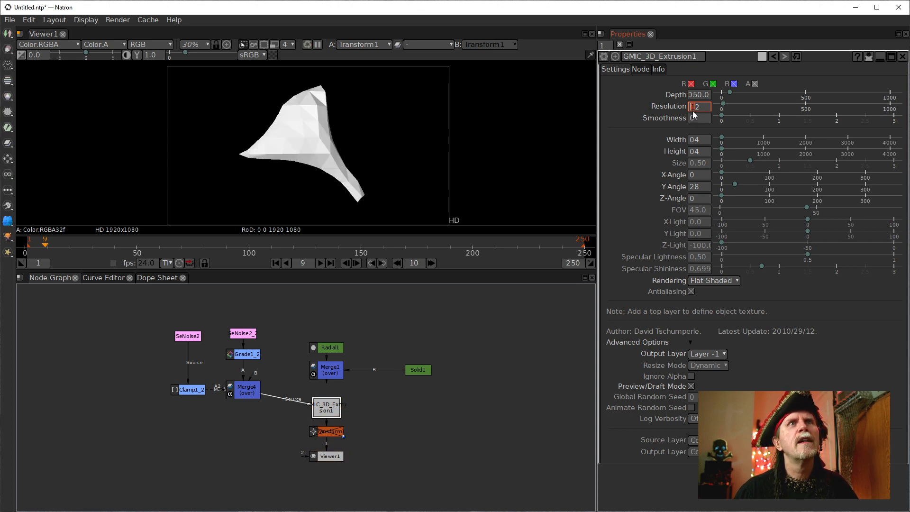
pyautogui.scroll(-1, 693, 107)
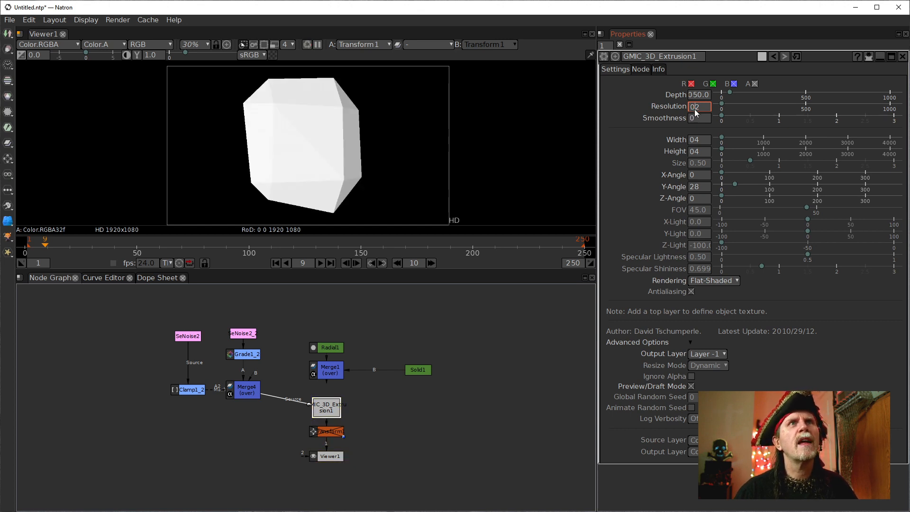
pyautogui.scroll(1, 695, 109)
pyautogui.scroll(1, 695, 109)
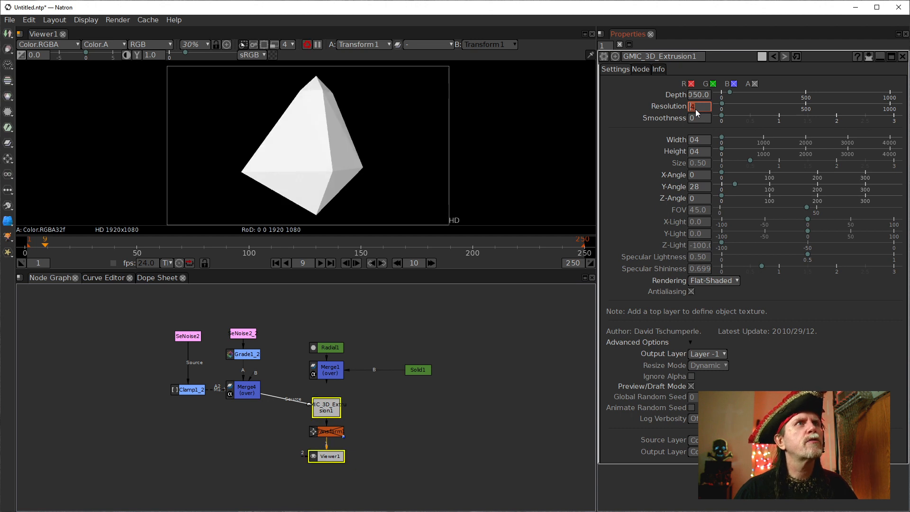
pyautogui.scroll(2, 695, 109)
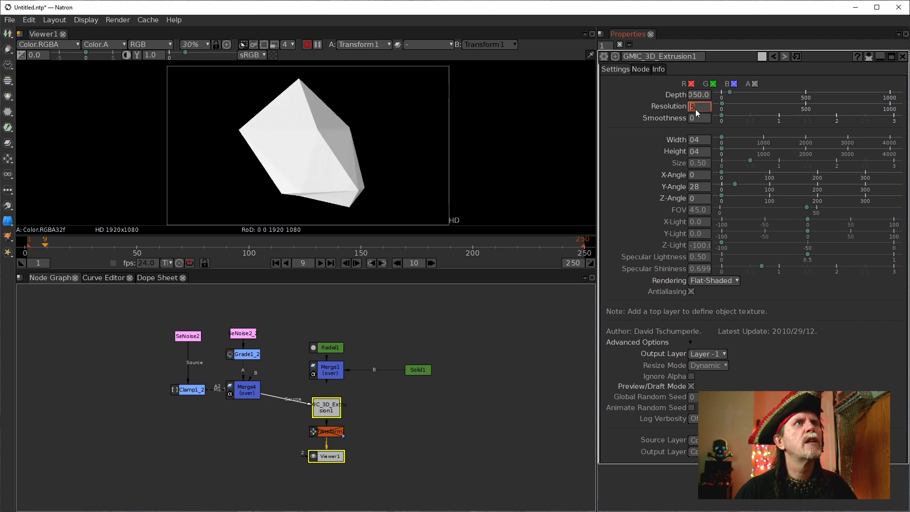
pyautogui.scroll(1, 696, 109)
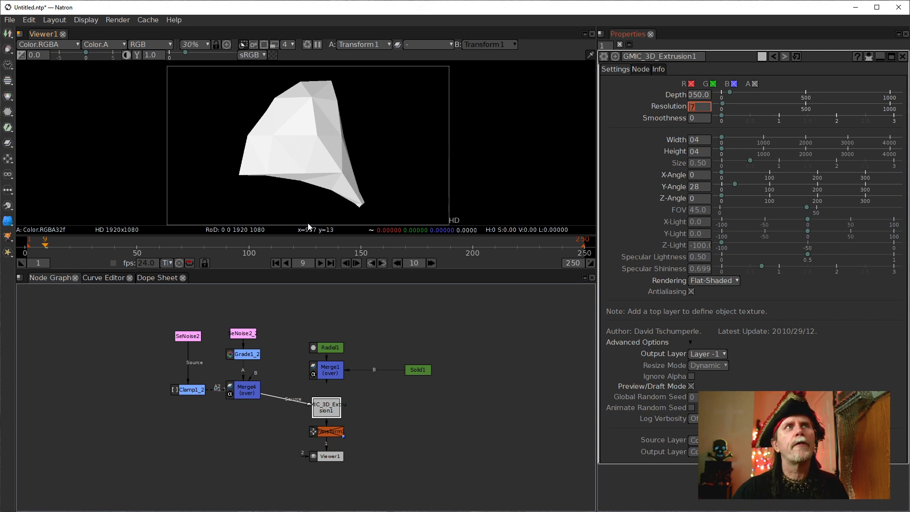
# Step: Rotate the low-poly shape through several Y-Angle values and leave the Y-Angle at 18
pyautogui.click(691, 187)
pyautogui.scroll(1, 692, 187)
pyautogui.scroll(7, 691, 186)
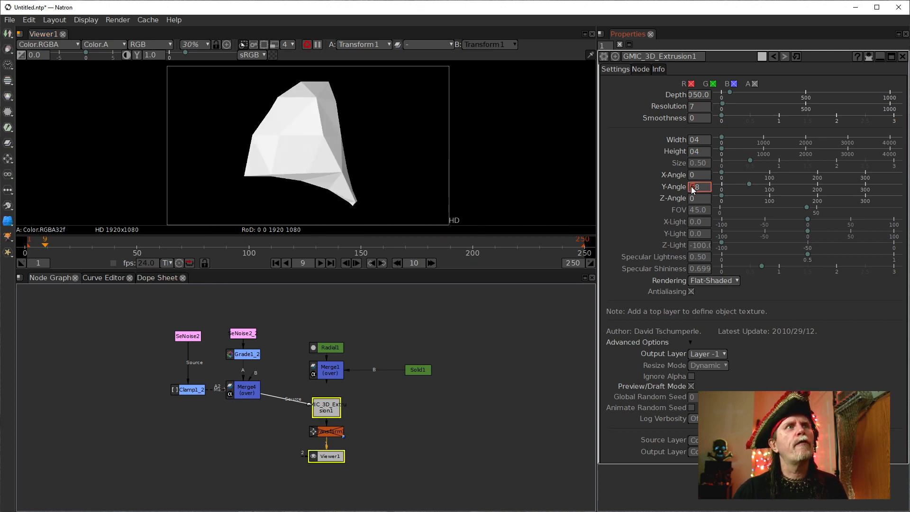
pyautogui.scroll(-2, 691, 186)
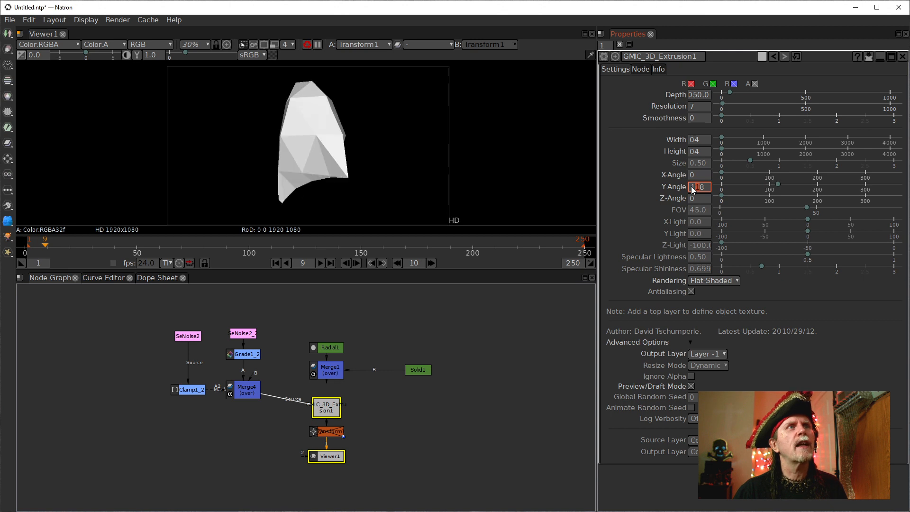
pyautogui.scroll(-3, 691, 186)
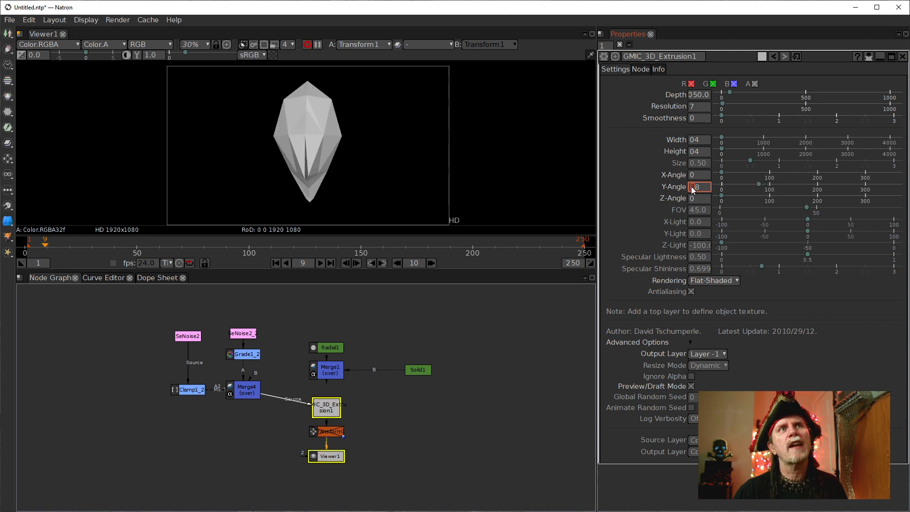
pyautogui.scroll(-3, 692, 186)
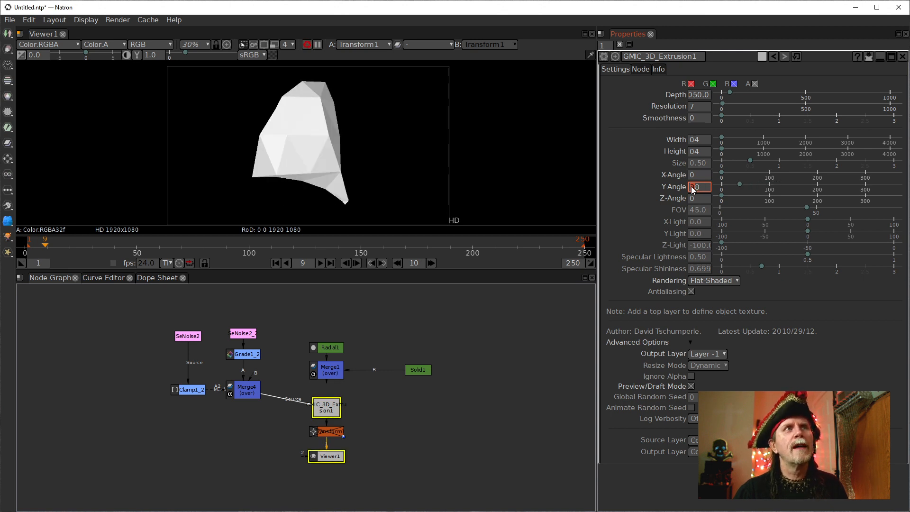
pyautogui.scroll(-1, 691, 186)
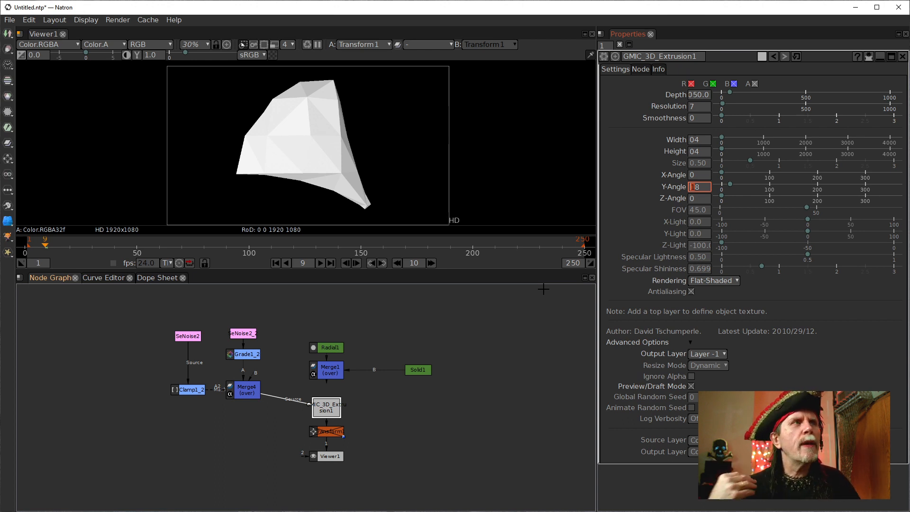
# Step: Return to the first frame and enter the expression (frame/24) for the extrusion's Y-Angle
pyautogui.click(276, 262)
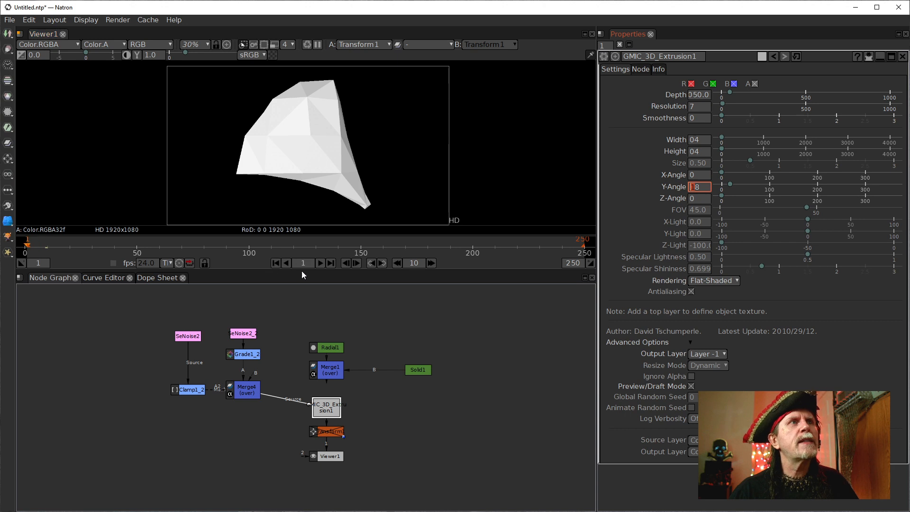
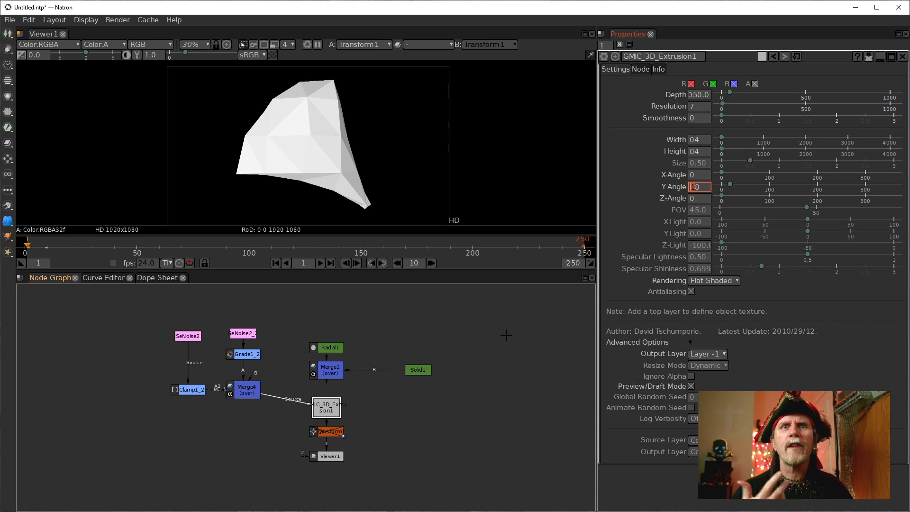
pyautogui.rightClick(692, 175)
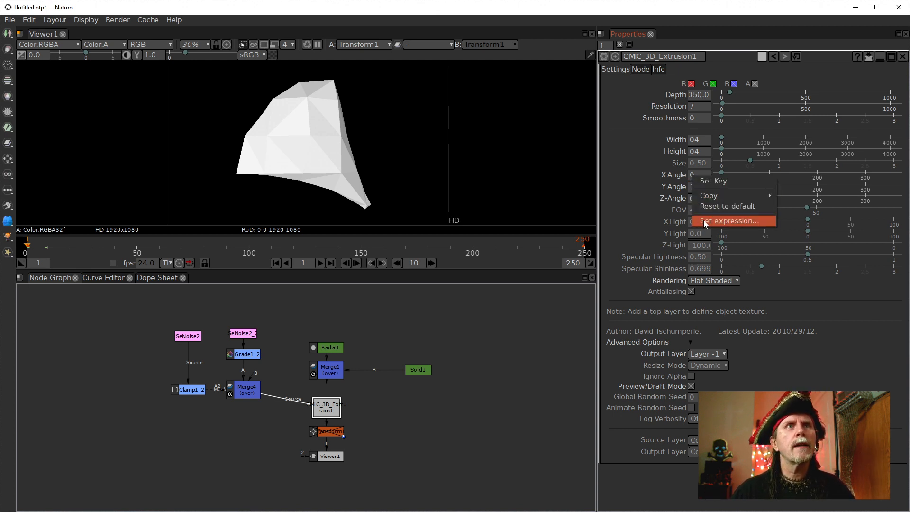
pyautogui.click(639, 192)
pyautogui.doubleClick(701, 177)
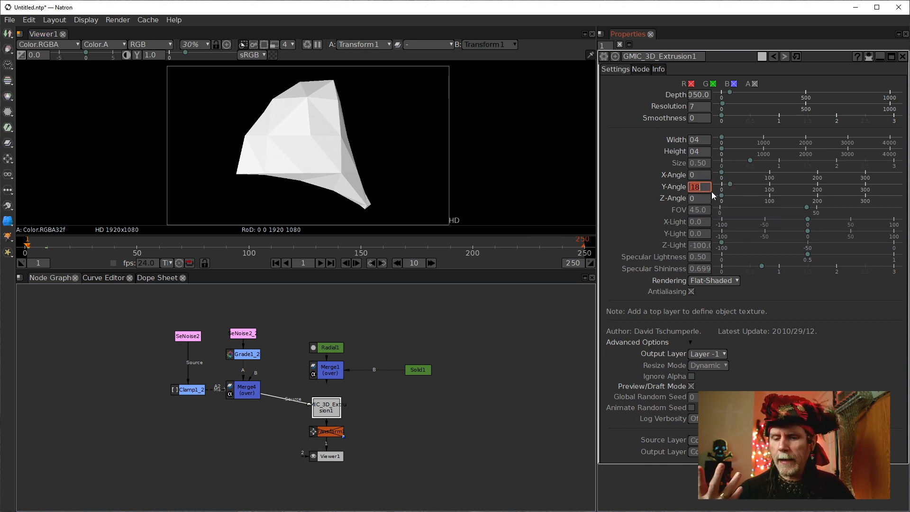
pyautogui.rightClick(701, 190)
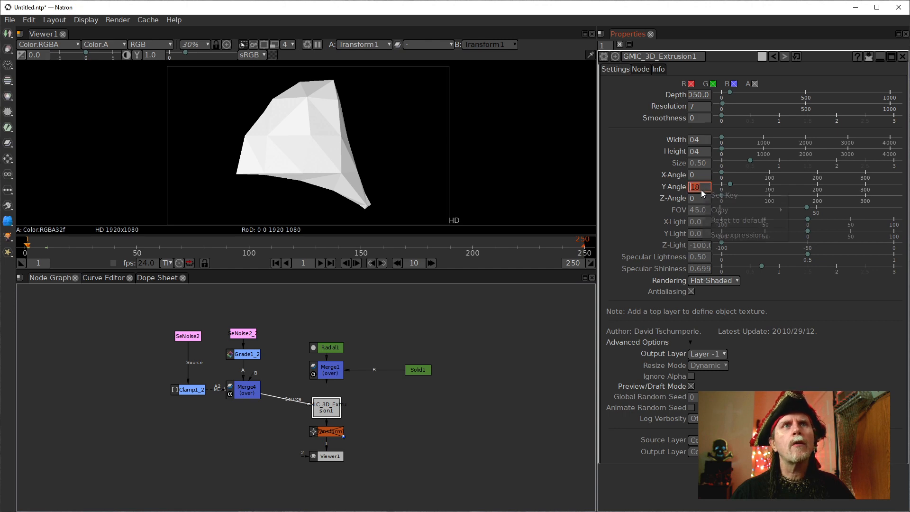
pyautogui.click(717, 234)
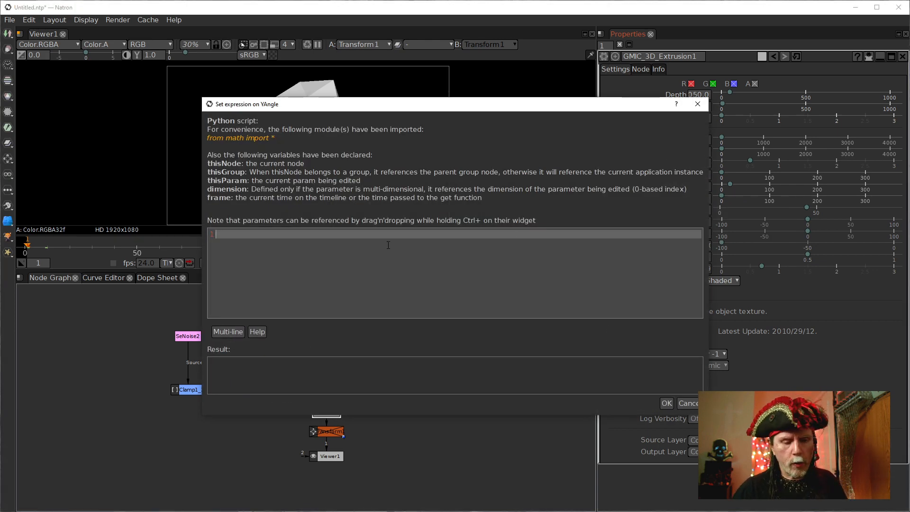
pyautogui.write('()')
pyautogui.press('Left')
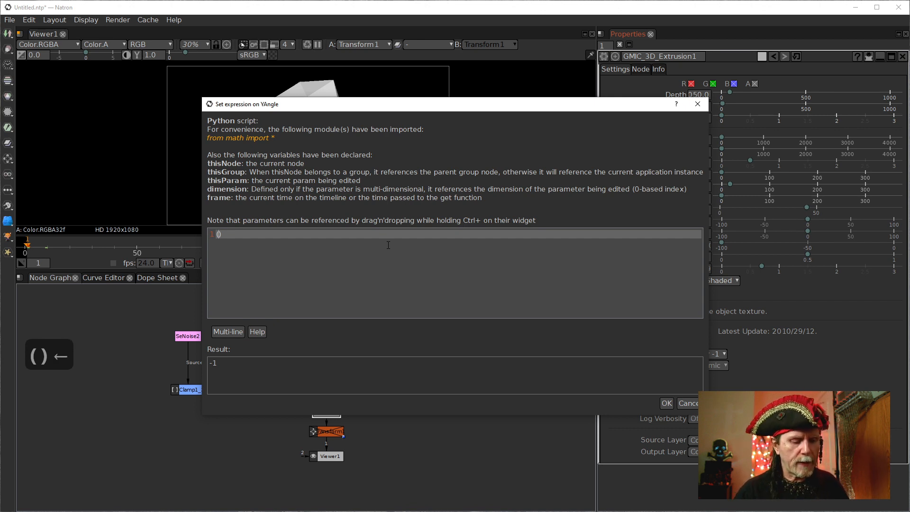
pyautogui.write('frame')
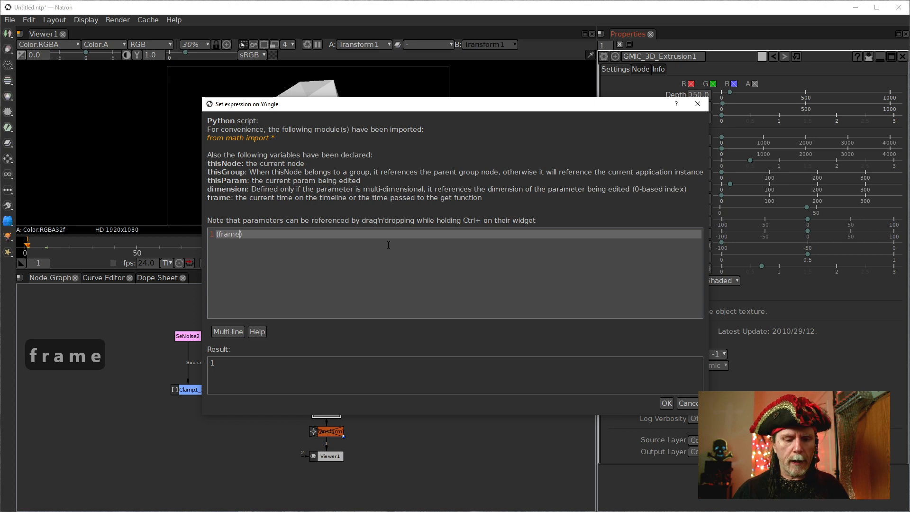
pyautogui.write('/24')
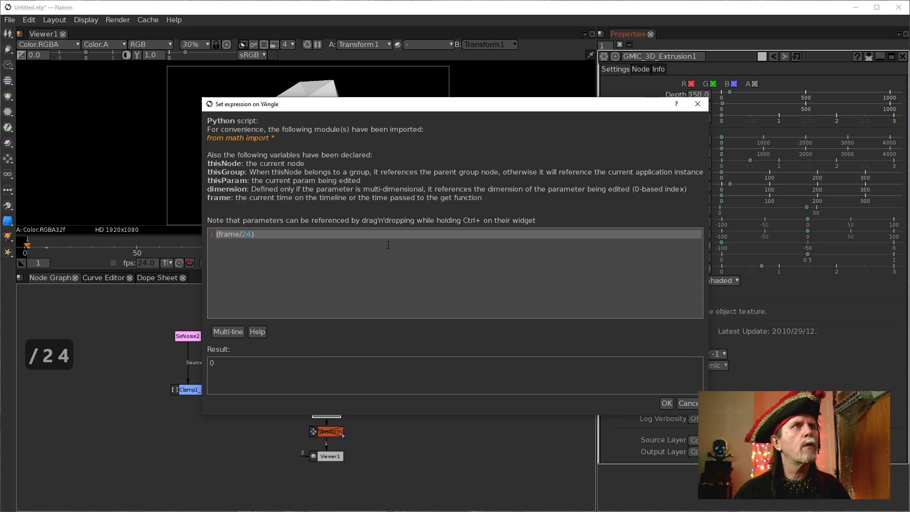
# Step: Replace the division in the Y-Angle expression with multiplication so it reads (frame*24)
pyautogui.press('BackSpace')
pyautogui.press('BackSpace')
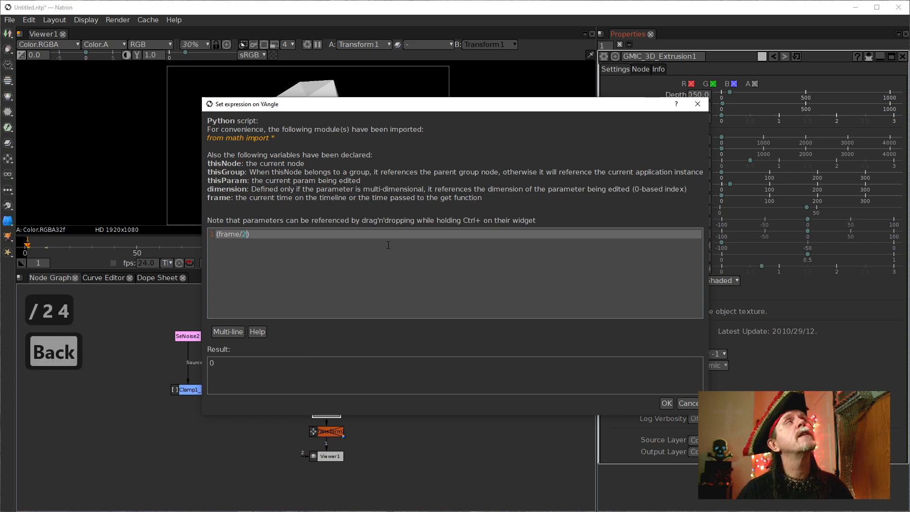
pyautogui.press('BackSpace')
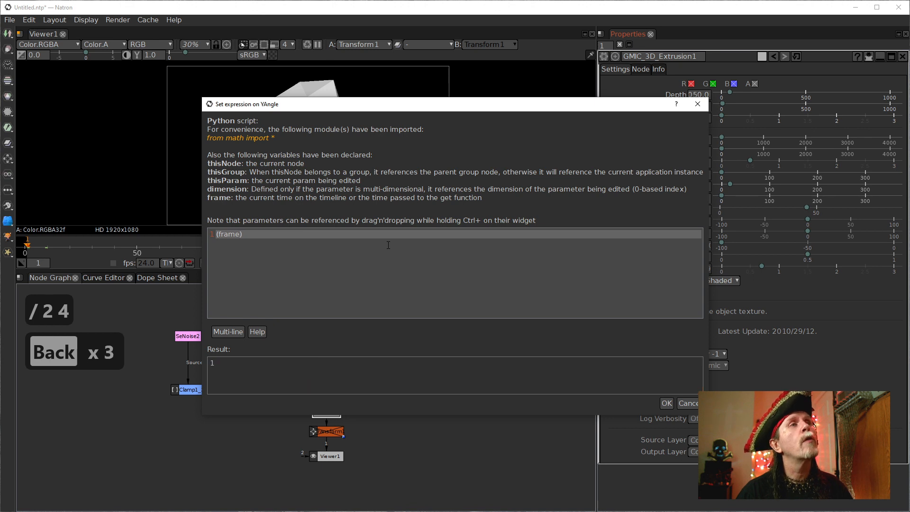
pyautogui.write('*')
pyautogui.write('24')
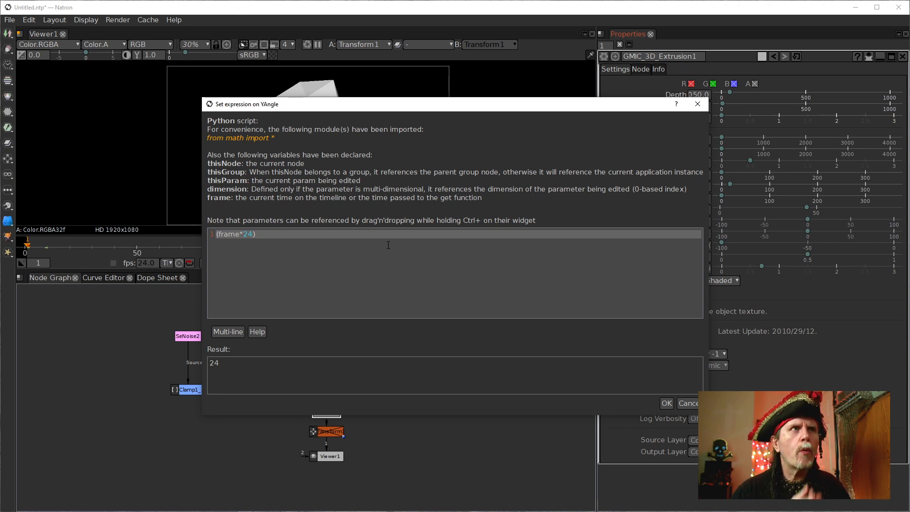
# Step: Enclose the 24 in the Y-Angle expression in its own pair of parentheses
pyautogui.press('Left')
pyautogui.press('Left')
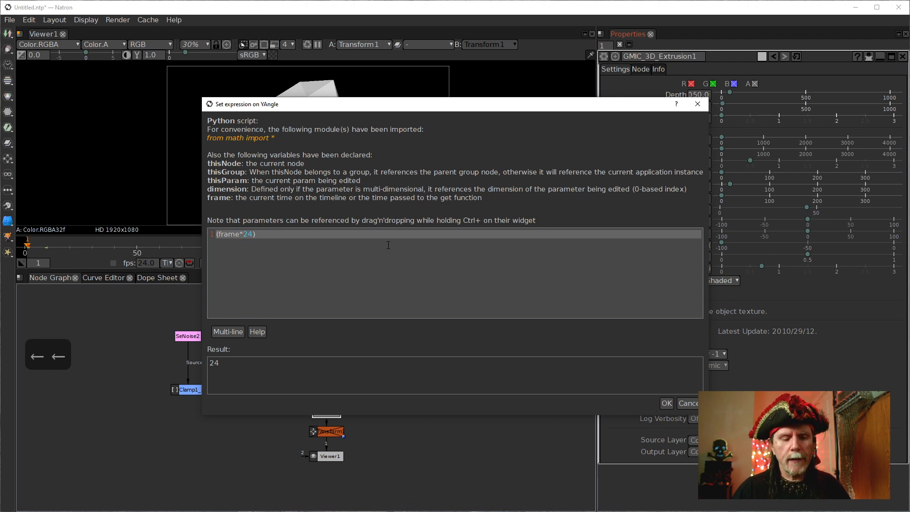
pyautogui.write('(')
pyautogui.press('Right')
pyautogui.press('Right')
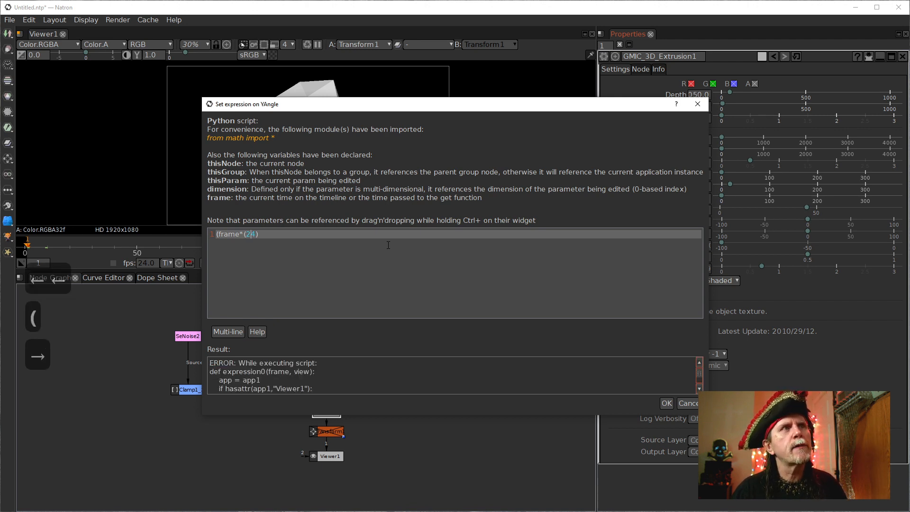
pyautogui.write(')')
pyautogui.press('Left')
pyautogui.press('Left')
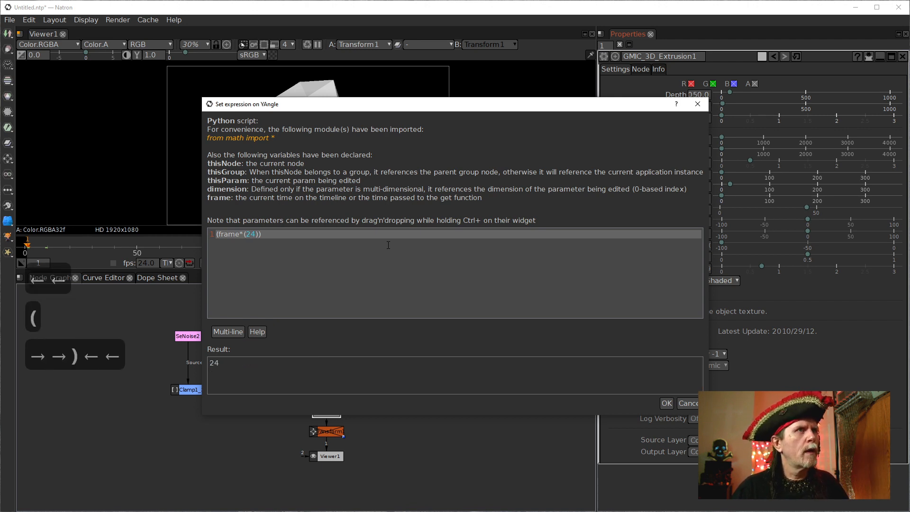
# Step: Insert 360/ before the 24 so the Y-Angle expression reads (frame*(360/24))
pyautogui.press('Left')
pyautogui.write('3')
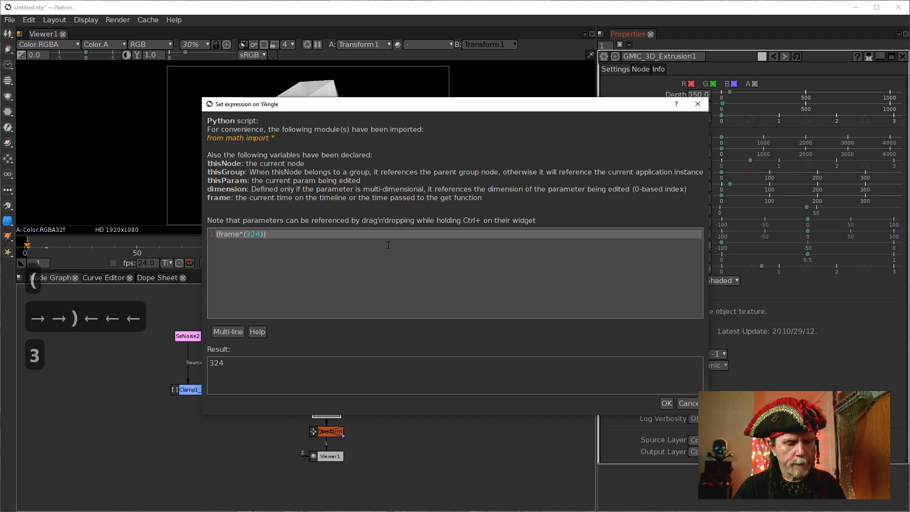
pyautogui.write('60')
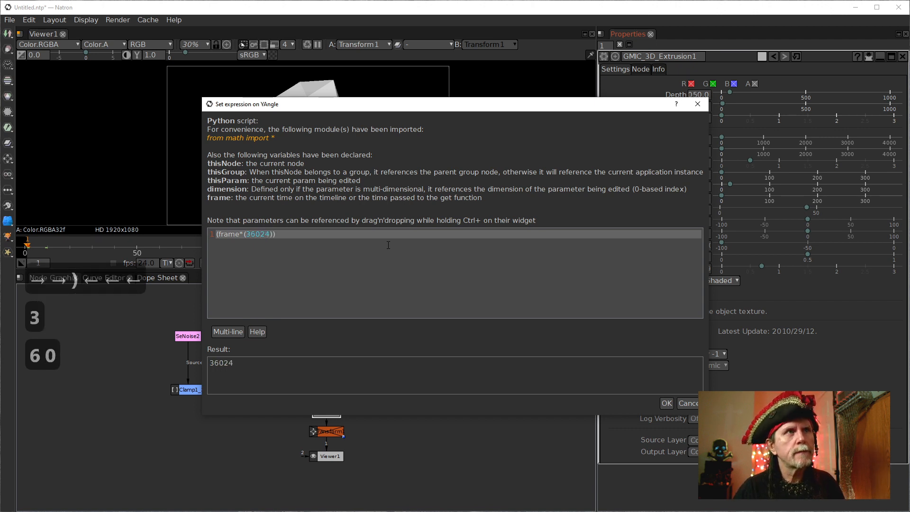
pyautogui.write('/')
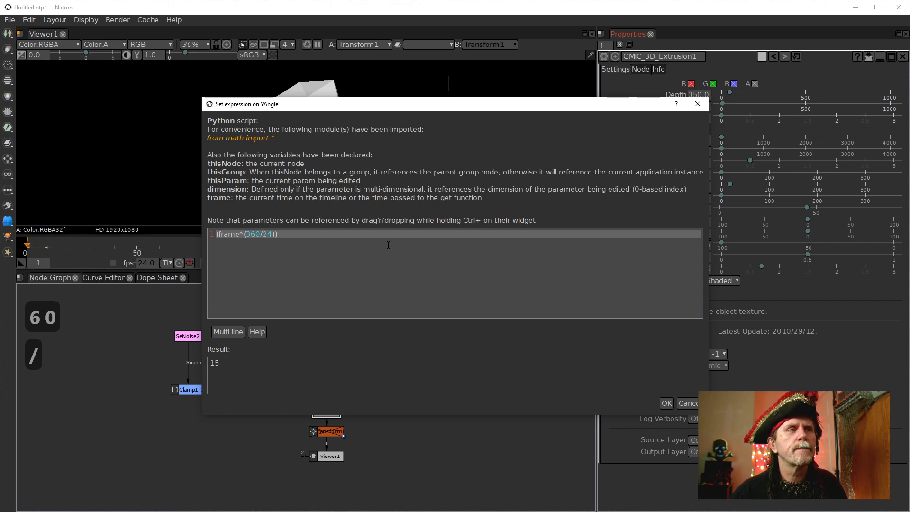
# Step: Apply the Y-Angle expression and play the animation to check the rotation, stopping playback after the check
pyautogui.click(281, 236)
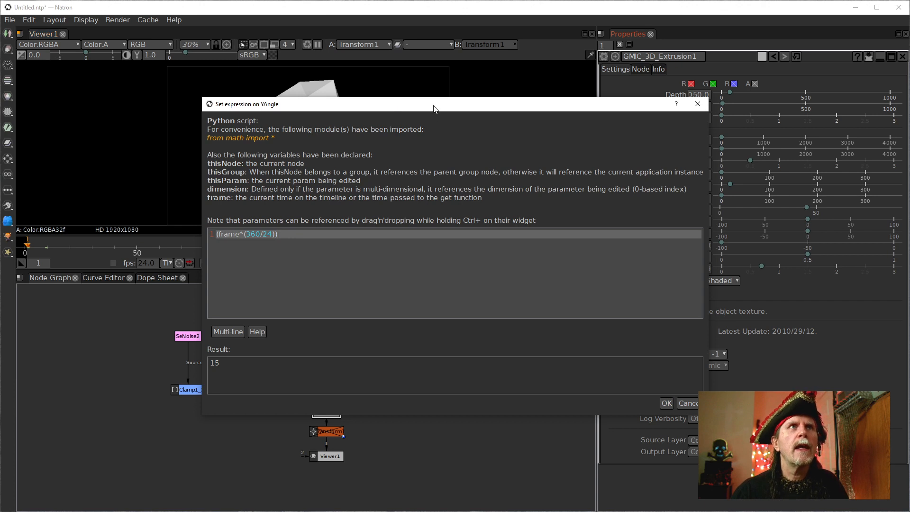
pyautogui.moveTo(398, 99); pyautogui.dragTo(261, 94)
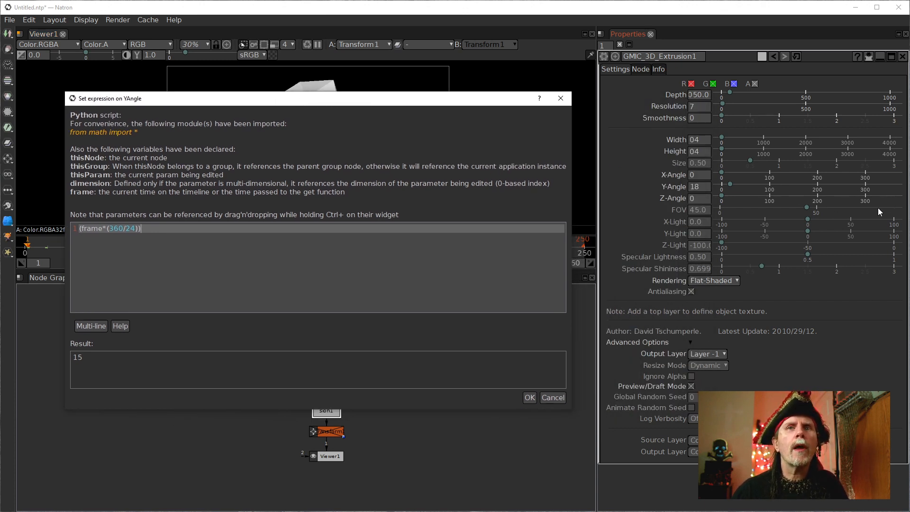
pyautogui.click(529, 397)
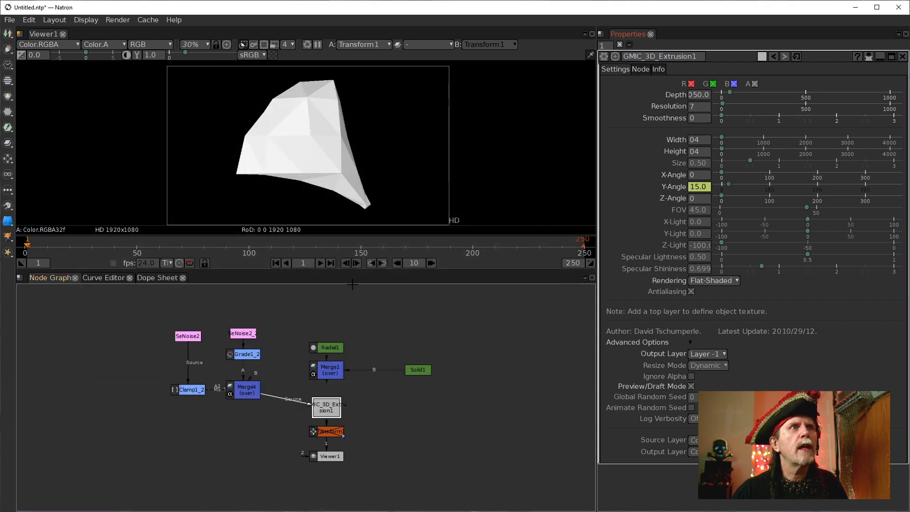
pyautogui.click(320, 263)
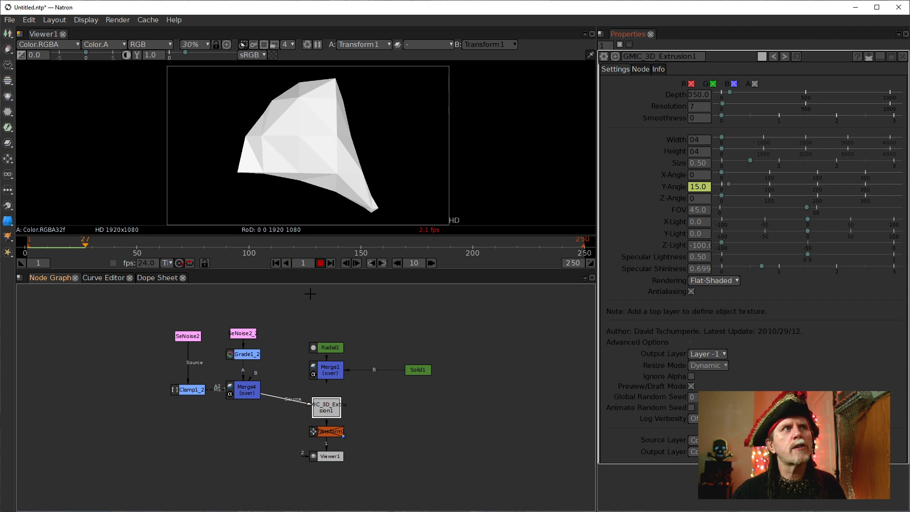
pyautogui.click(321, 262)
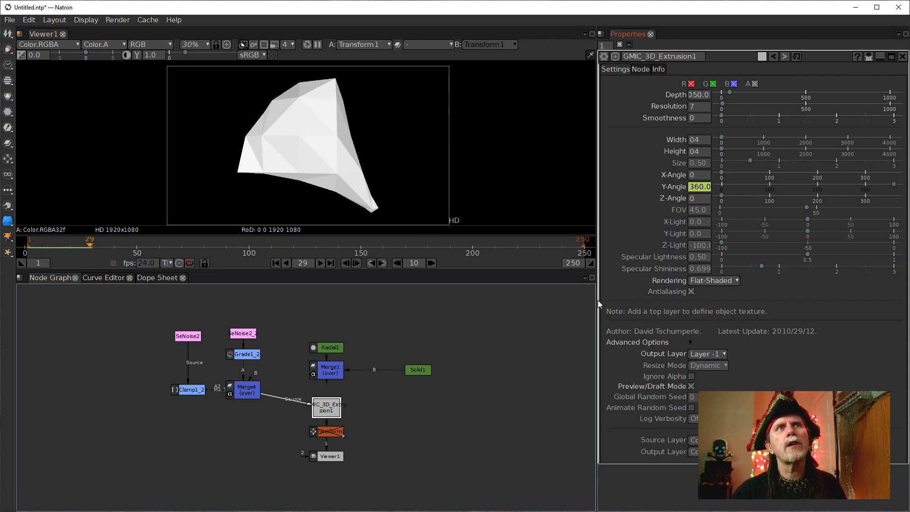
# Step: Extend the Y-Angle expression with a modulo so it reads (frame*(360/24))%360, and apply it
pyautogui.click(707, 188)
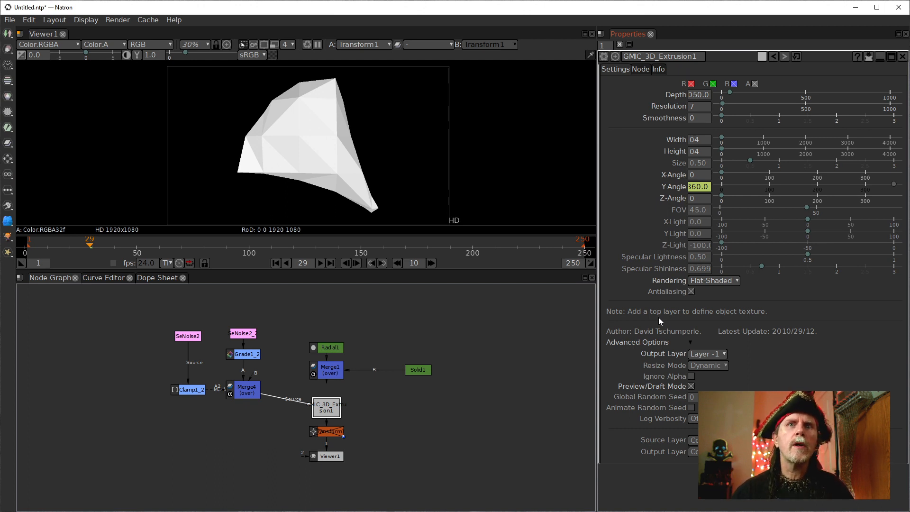
pyautogui.rightClick(704, 187)
pyautogui.click(725, 234)
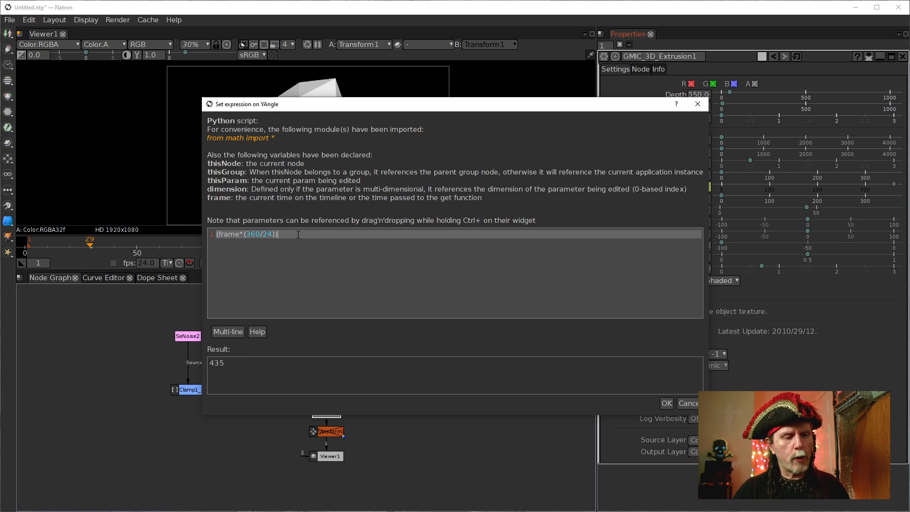
pyautogui.write('%')
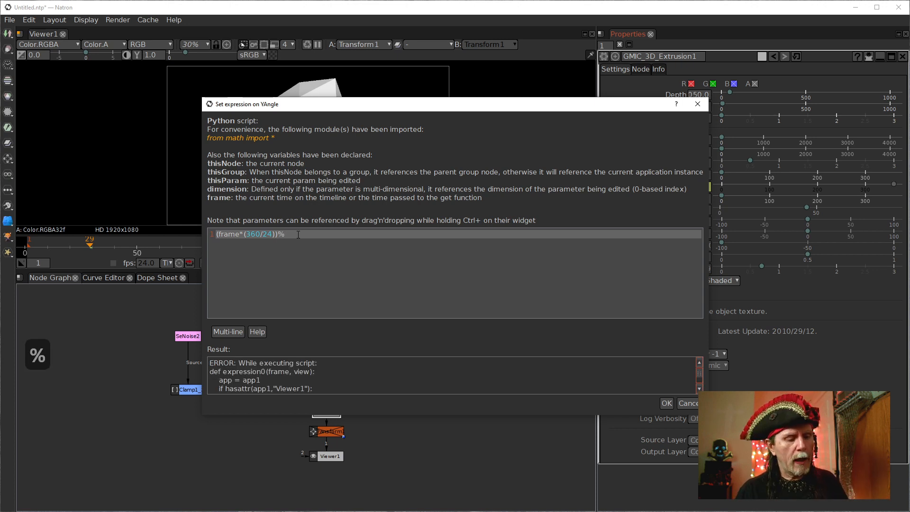
pyautogui.write('360')
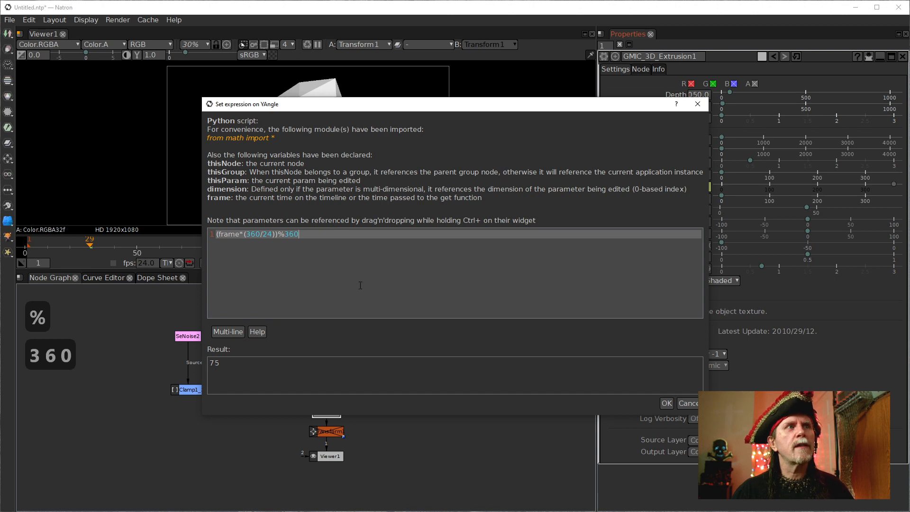
pyautogui.moveTo(311, 235); pyautogui.dragTo(279, 238)
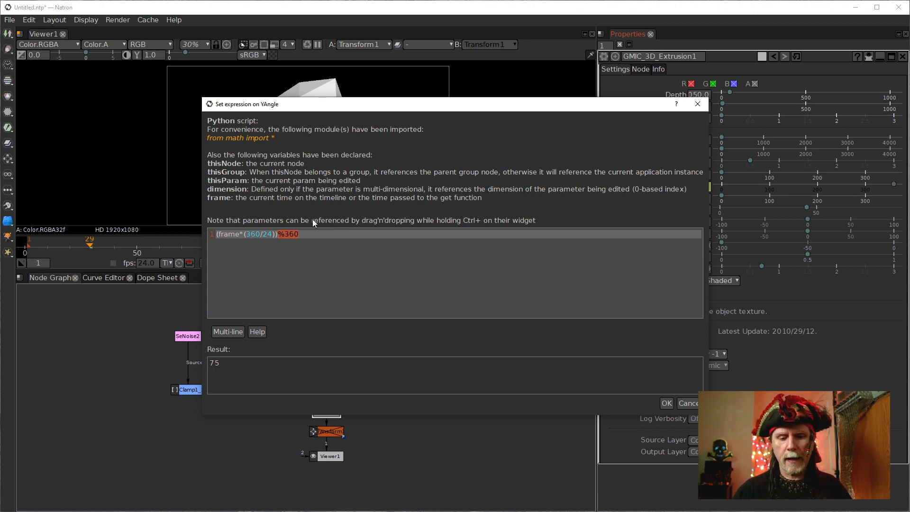
pyautogui.press('BackSpace')
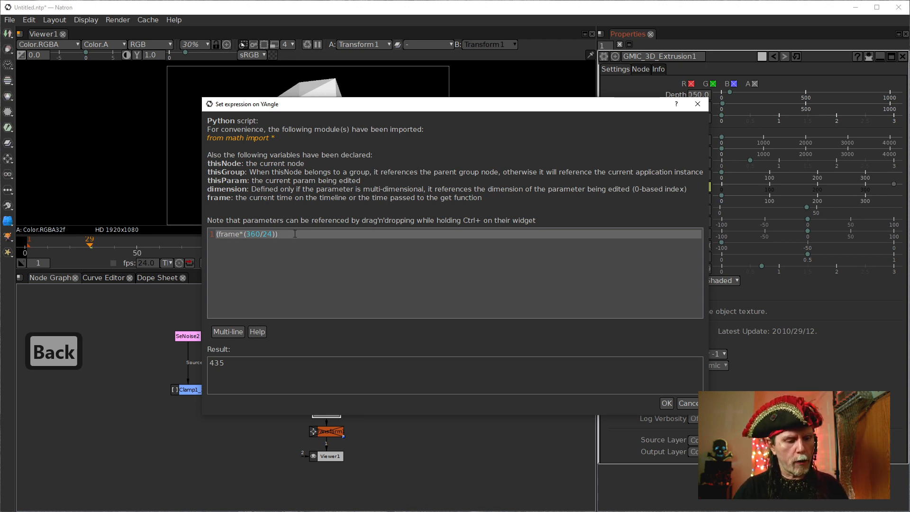
pyautogui.write('%')
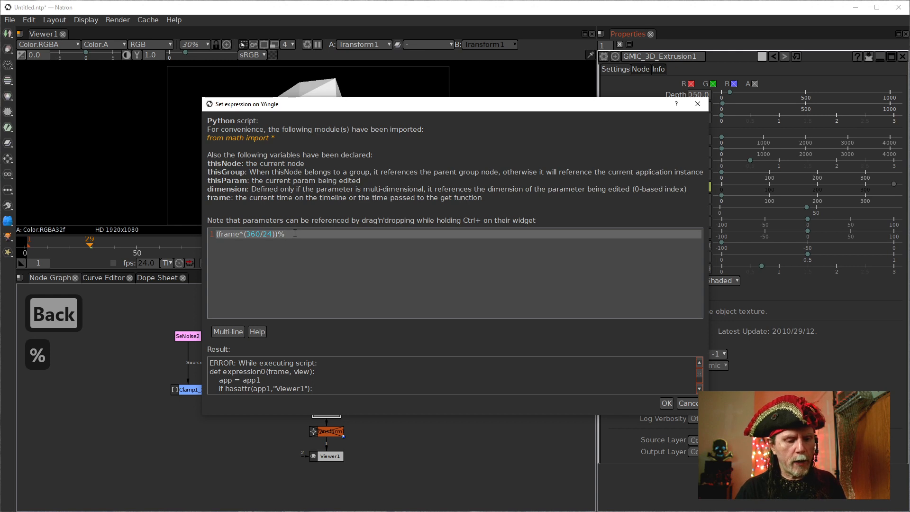
pyautogui.write('360')
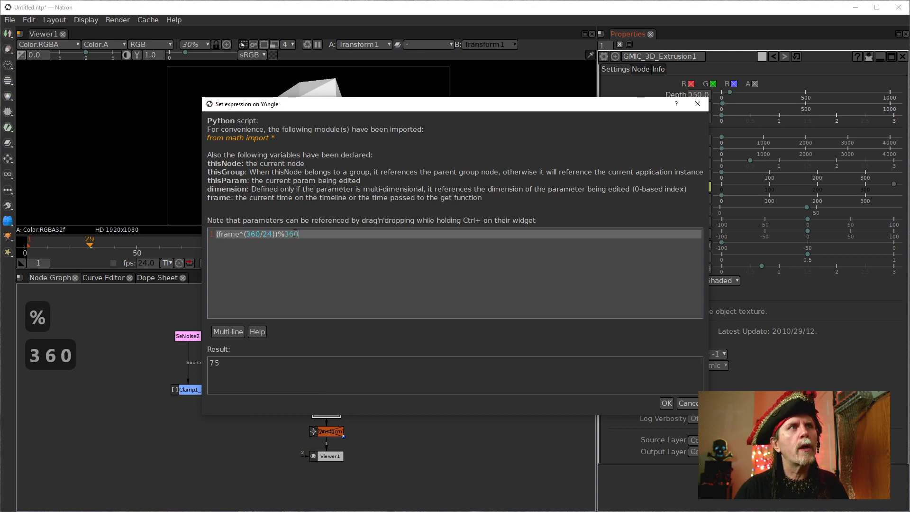
pyautogui.click(667, 404)
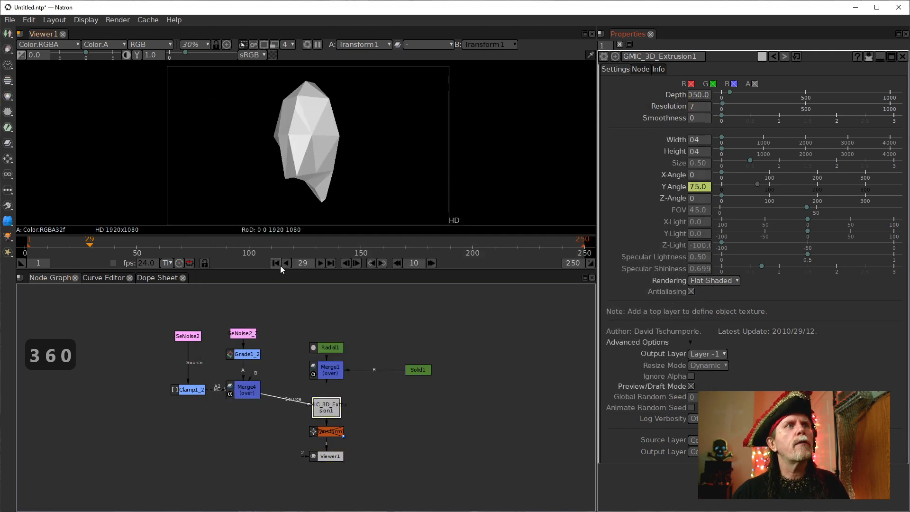
# Step: Play the animation to check that the shape keeps rotating beyond one full turn, and stop it
pyautogui.click(321, 265)
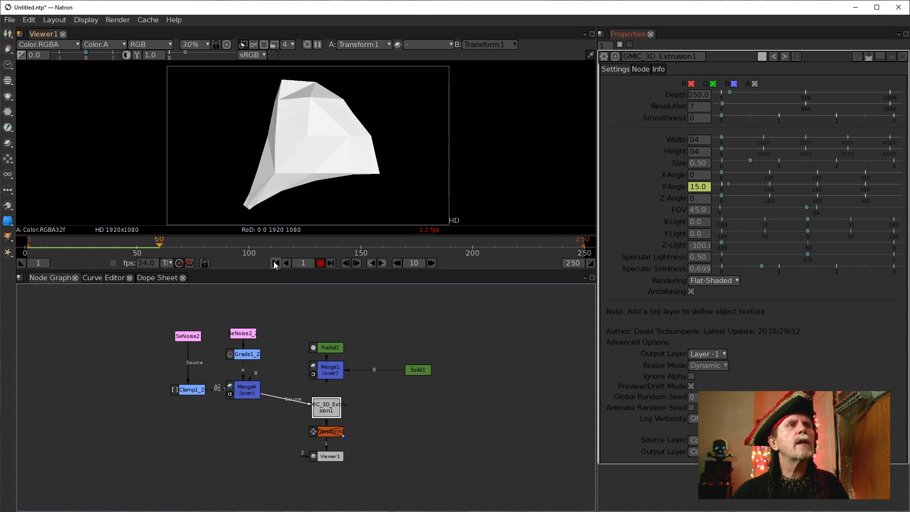
pyautogui.click(321, 262)
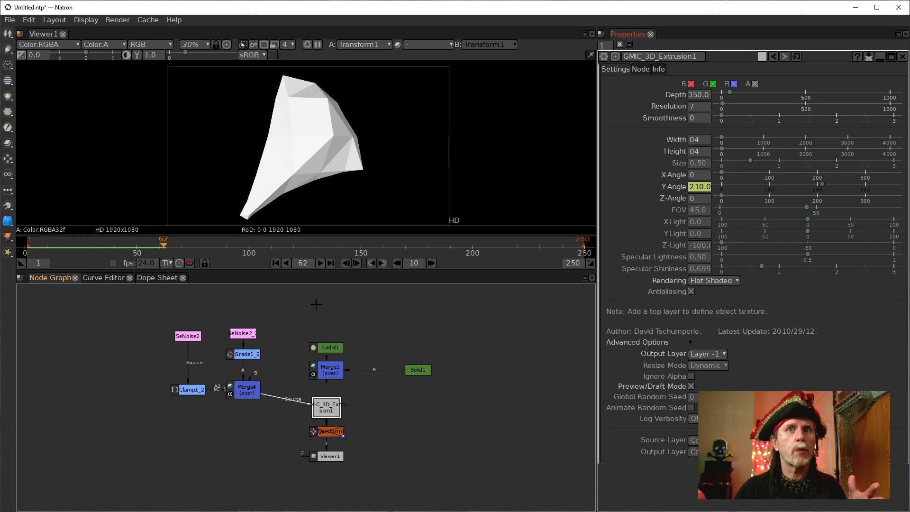
# Step: Start an expression on the X-Angle parameter that reads (frame*(360/12
pyautogui.rightClick(695, 175)
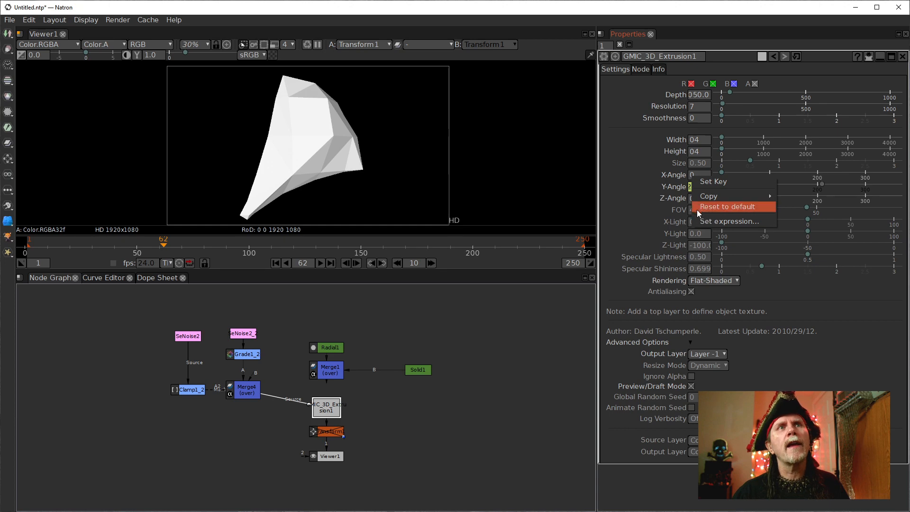
pyautogui.click(723, 221)
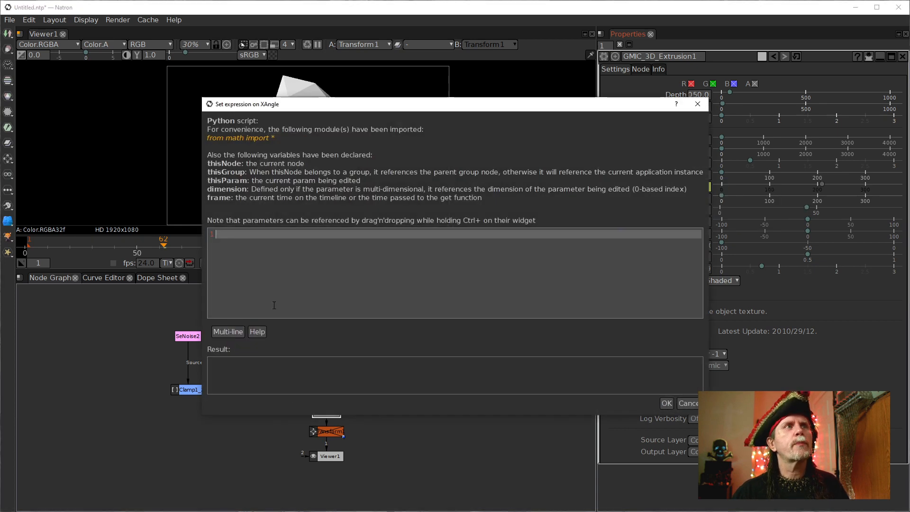
pyautogui.write('(')
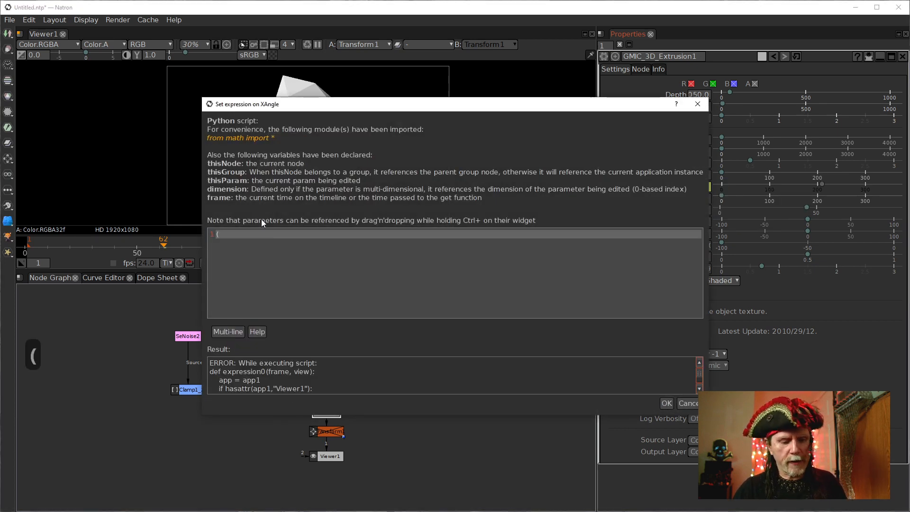
pyautogui.write('frame')
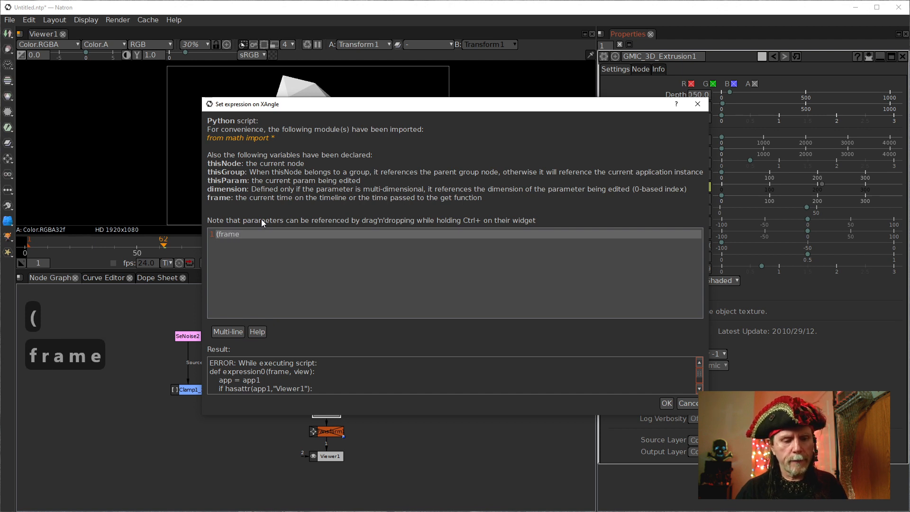
pyautogui.write('*(')
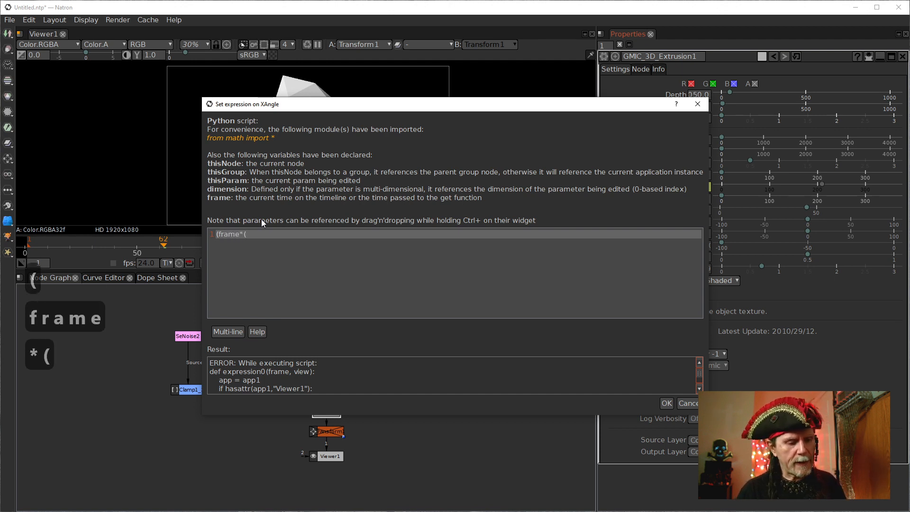
pyautogui.write('360/')
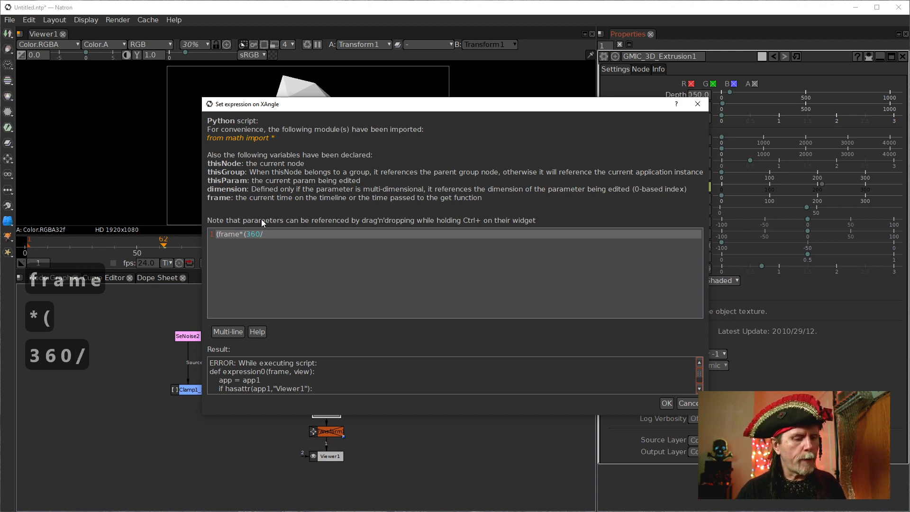
pyautogui.write('12')
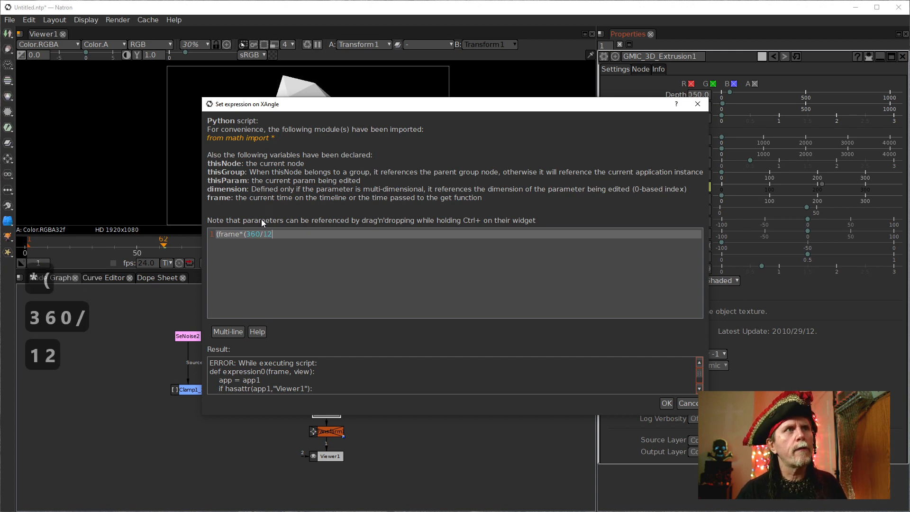
# Step: Replace the 12 with 24 and put the division in extra parentheses so the X-Angle expression reads (frame*((360/24)
pyautogui.press('BackSpace')
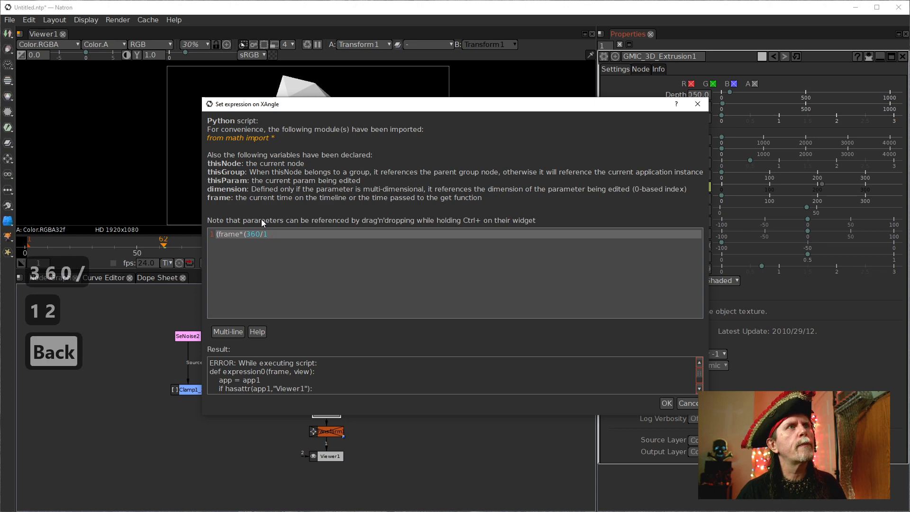
pyautogui.press('BackSpace')
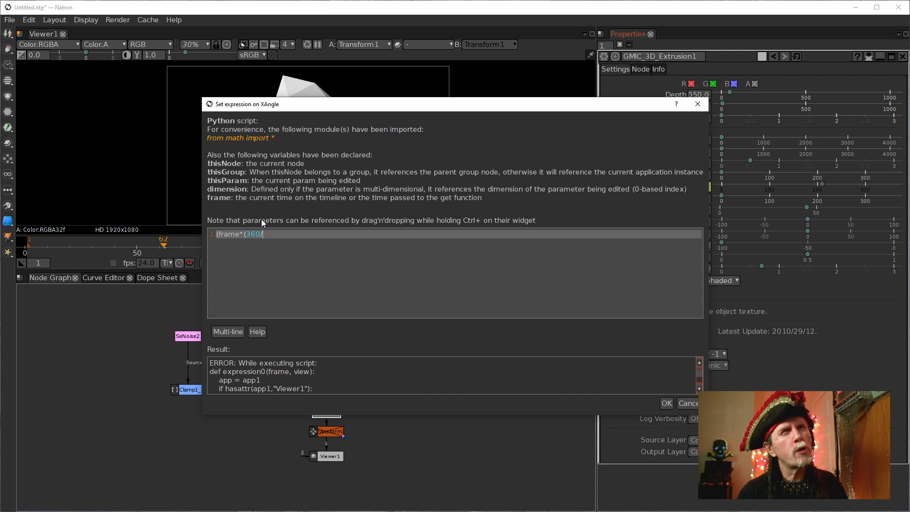
pyautogui.write('24')
pyautogui.press('Left')
pyautogui.press('Left')
pyautogui.press('Left')
pyautogui.press('Left')
pyautogui.press('Left')
pyautogui.press('Left')
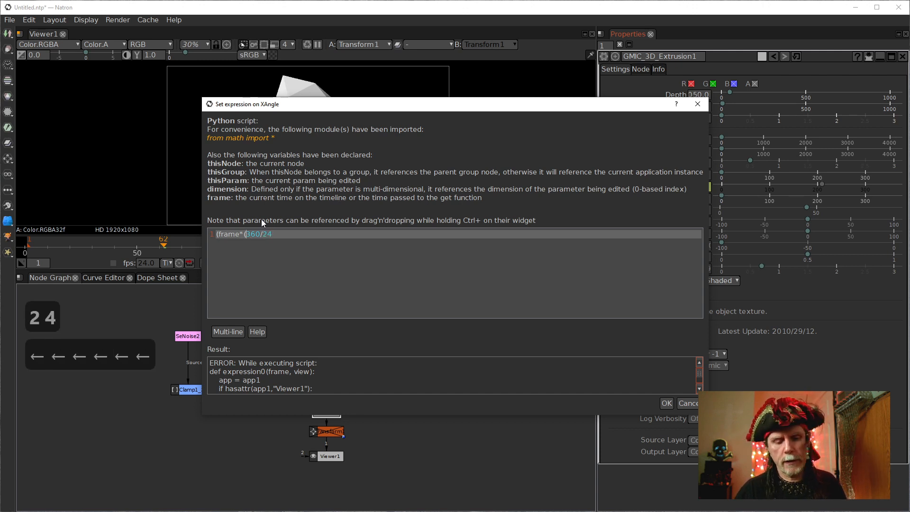
pyautogui.write('(')
pyautogui.press('Right')
pyautogui.press('Right')
pyautogui.press('Right')
pyautogui.press('Right')
pyautogui.press('Right')
pyautogui.press('Right')
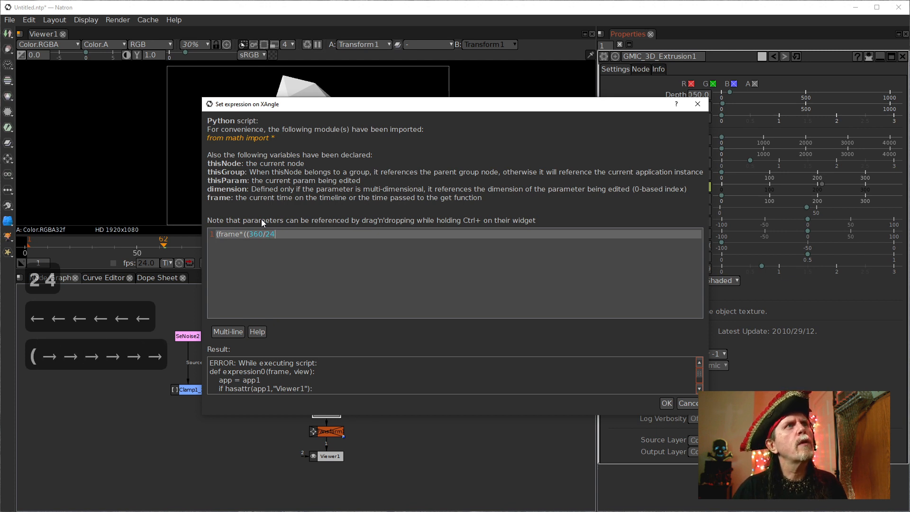
pyautogui.write(')')
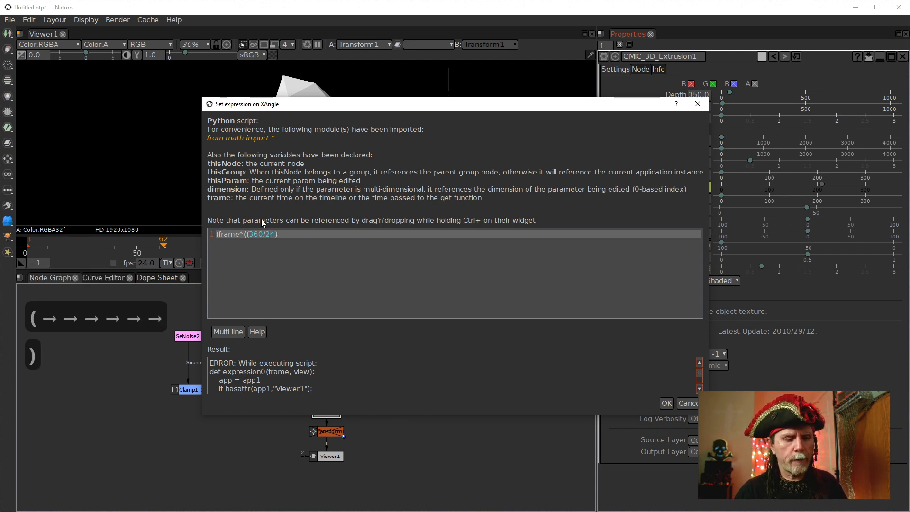
pyautogui.write('/12')
pyautogui.press('BackSpace')
pyautogui.press('BackSpace')
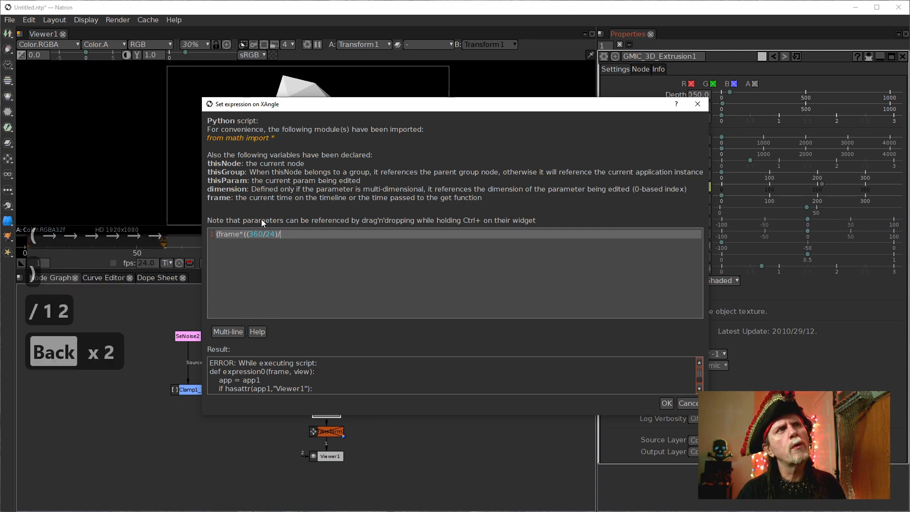
pyautogui.press('BackSpace')
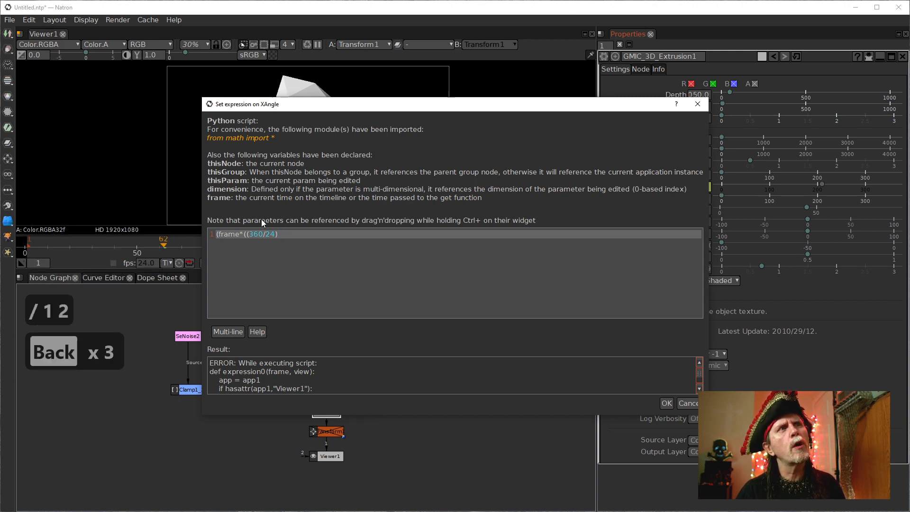
# Step: Remove the extra opening parenthesis before 360 so the X-Angle expression reads (frame*(360/24)
pyautogui.press('Left')
pyautogui.press('Left')
pyautogui.press('Left')
pyautogui.press('Left')
pyautogui.press('Left')
pyautogui.press('Left')
pyautogui.press('Left')
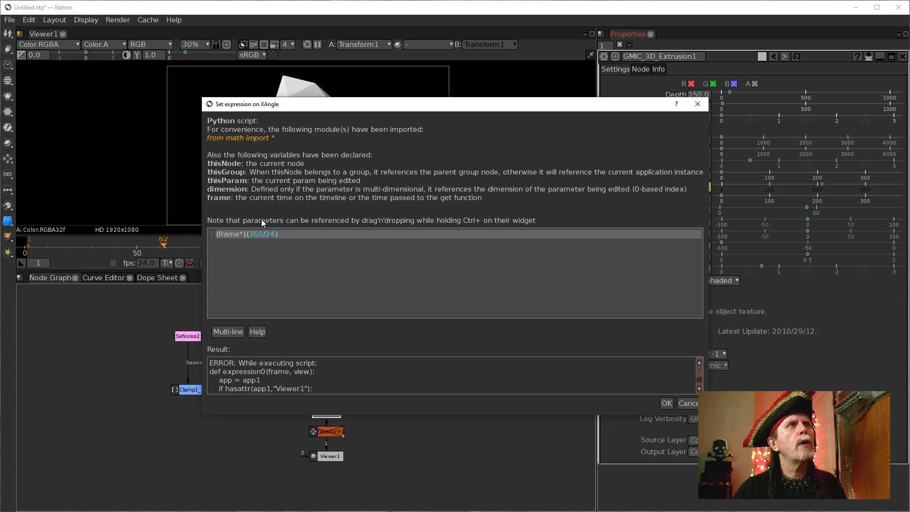
pyautogui.press('BackSpace')
pyautogui.press('Right')
pyautogui.press('Right')
pyautogui.press('Right')
pyautogui.press('Right')
pyautogui.press('Right')
pyautogui.press('Right')
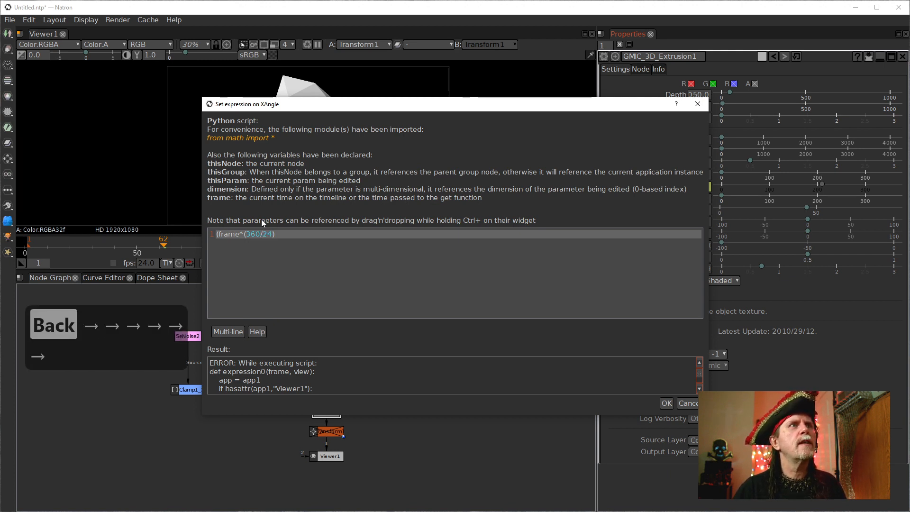
# Step: Replace the divisor 24 with 12 so the X-Angle expression reads (frame*(360/12)
pyautogui.press('Left')
pyautogui.press('Left')
pyautogui.press('Right')
pyautogui.press('BackSpace')
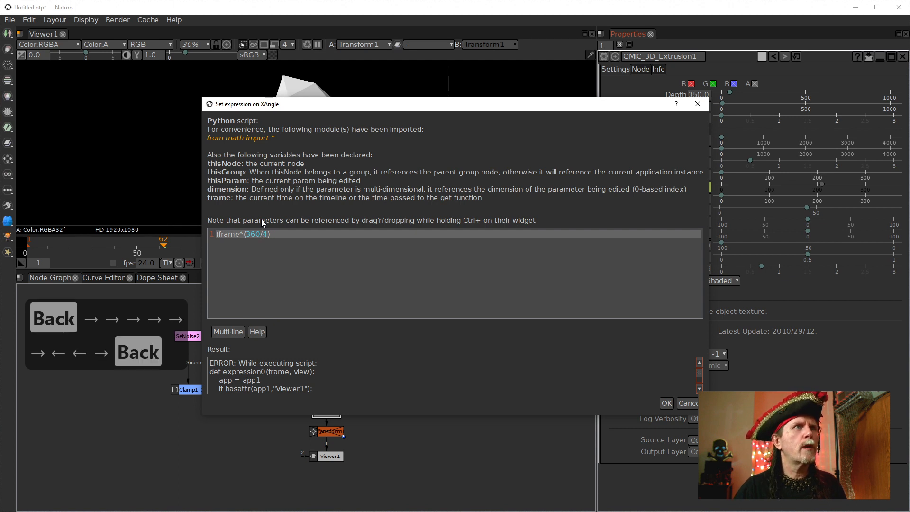
pyautogui.press('Right')
pyautogui.press('BackSpace')
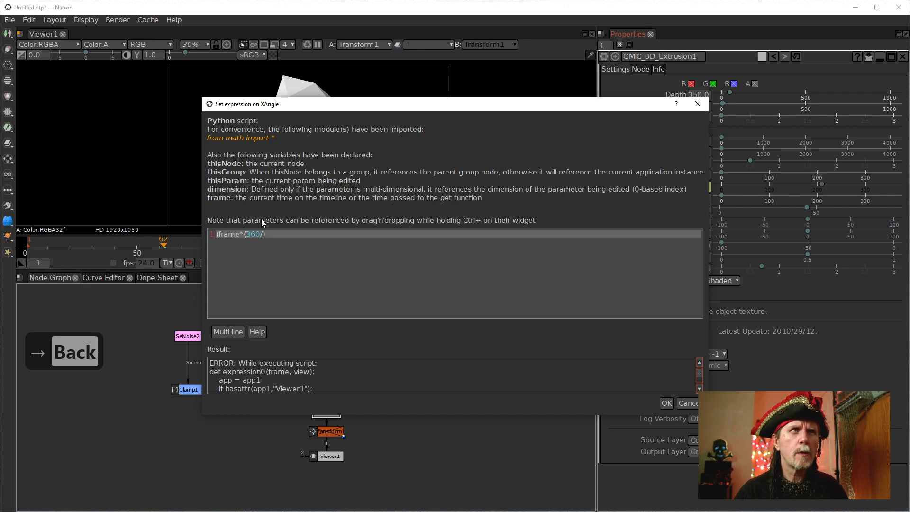
pyautogui.write('12')
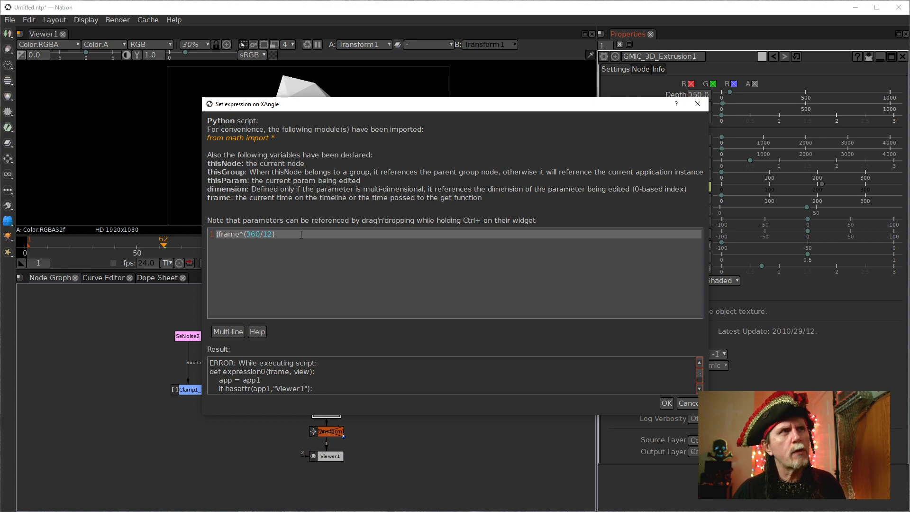
# Step: Complete the X-Angle expression with a closing parenthesis and modulo so it reads (frame*(360/12))%360, and apply it
pyautogui.write(')')
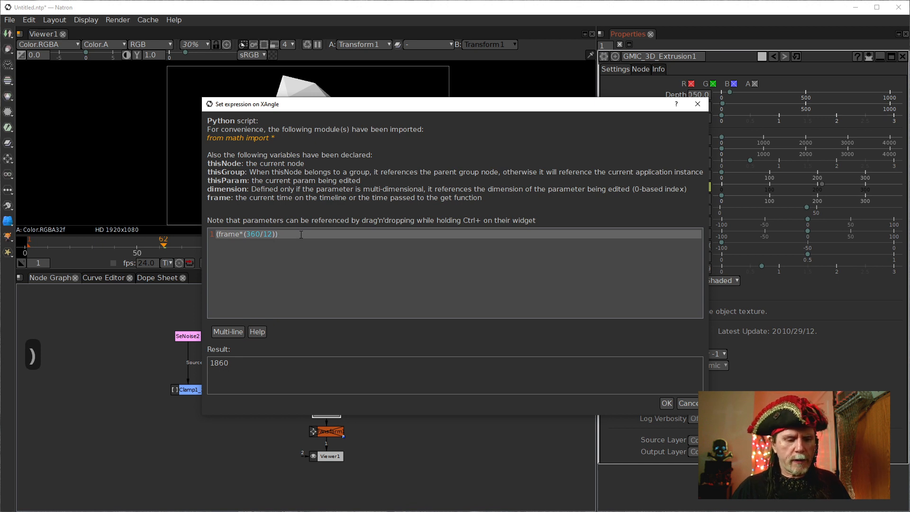
pyautogui.write('%')
pyautogui.write('360')
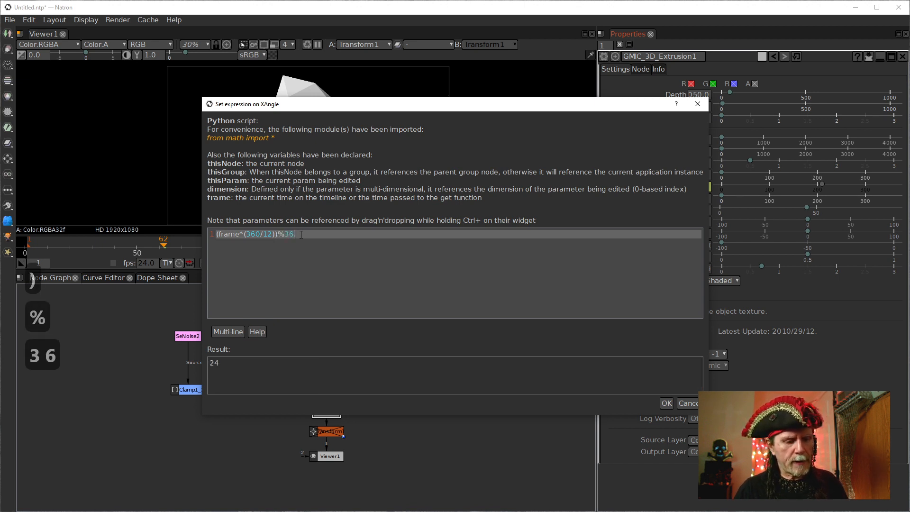
pyautogui.click(666, 403)
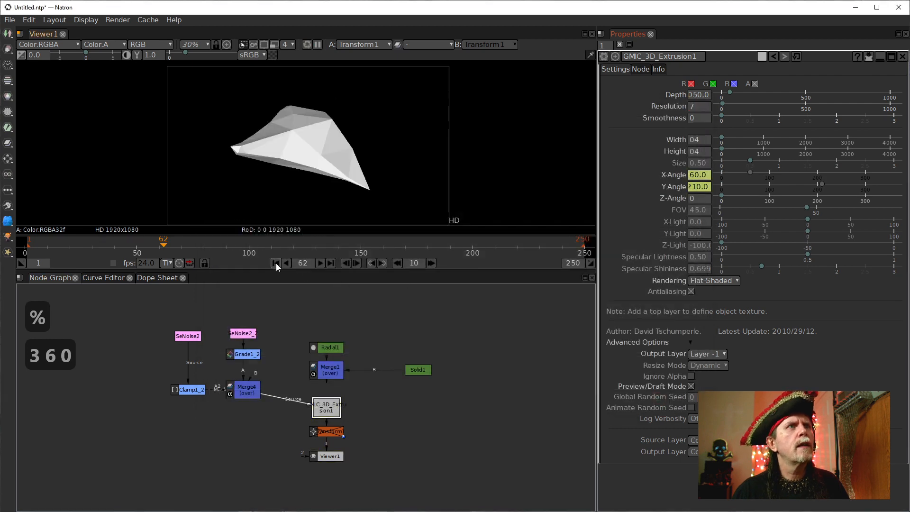
# Step: Play the animation from the first frame to check the combined X and Y rotation, and stop playback
pyautogui.click(275, 263)
pyautogui.click(320, 263)
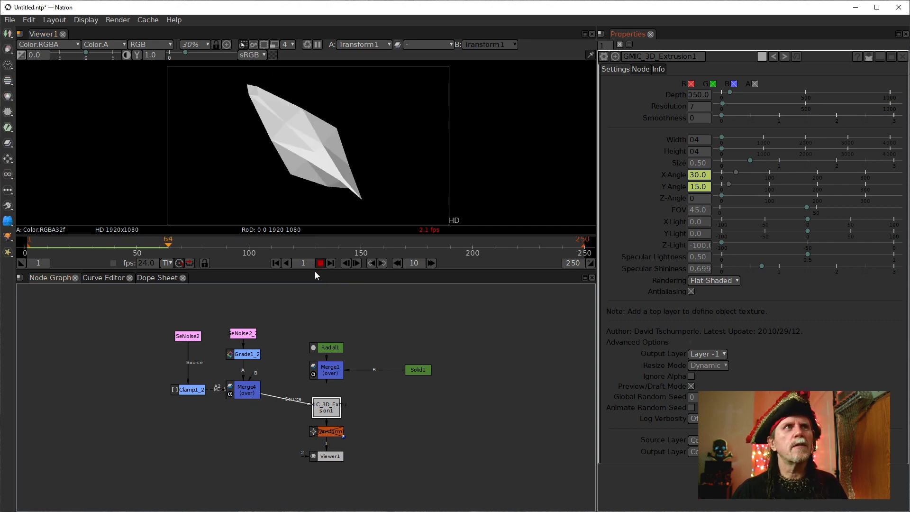
pyautogui.click(274, 262)
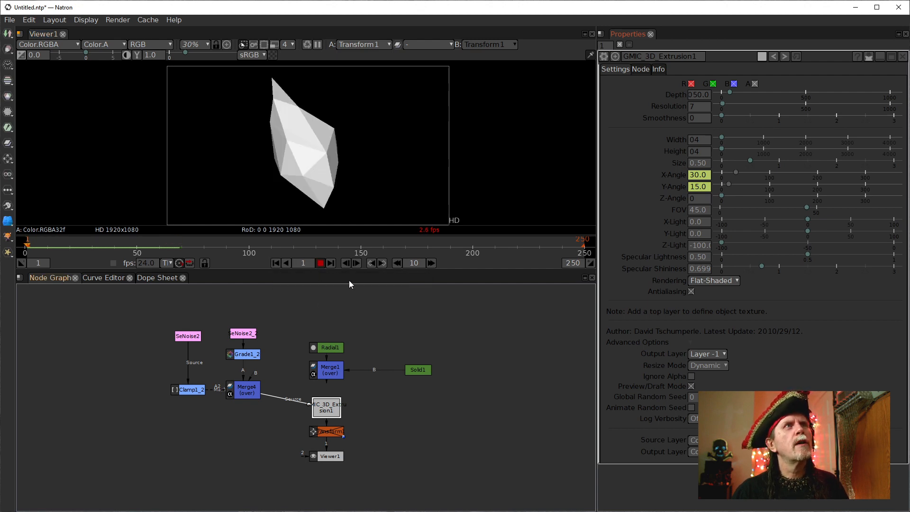
pyautogui.click(320, 263)
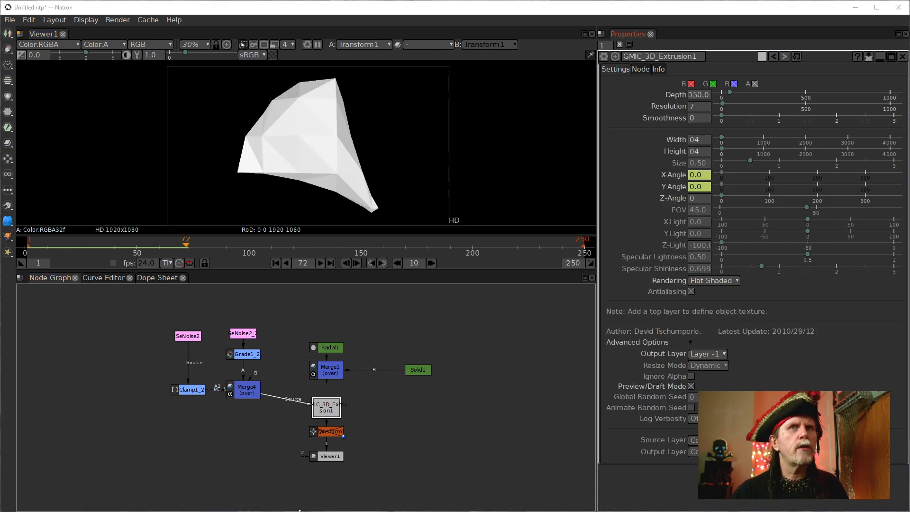
# Step: Bring in the SpeedCrunch calculator, calculate 24/3, and move the calculator back out of view
pyautogui.moveTo(909, 95); pyautogui.dragTo(403, 62)
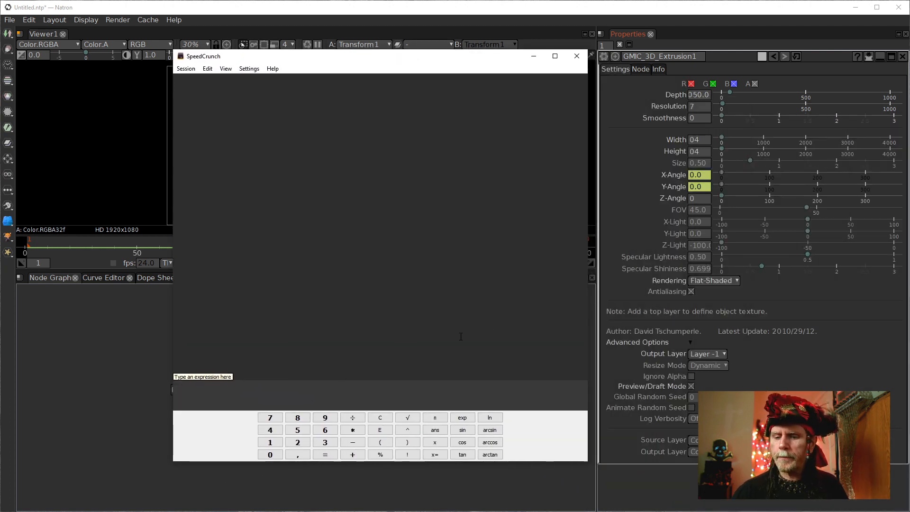
pyautogui.write('24/')
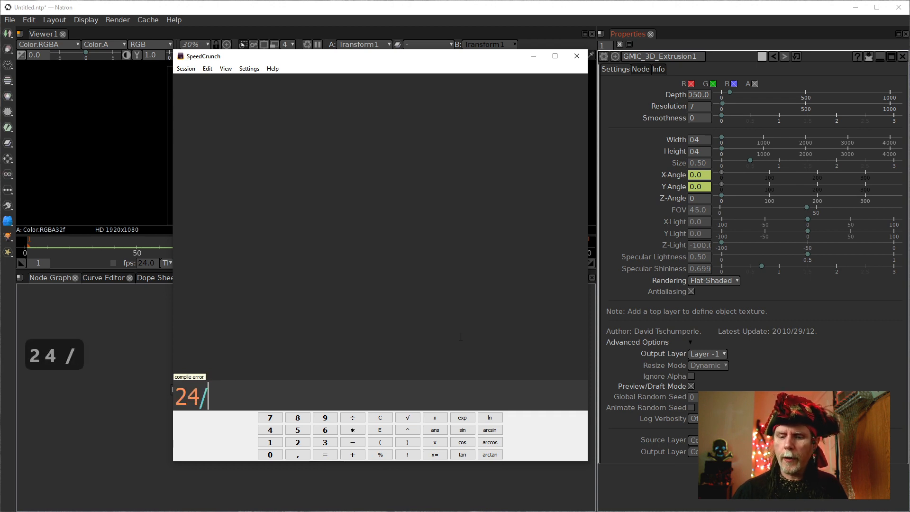
pyautogui.write('3')
pyautogui.press('Return')
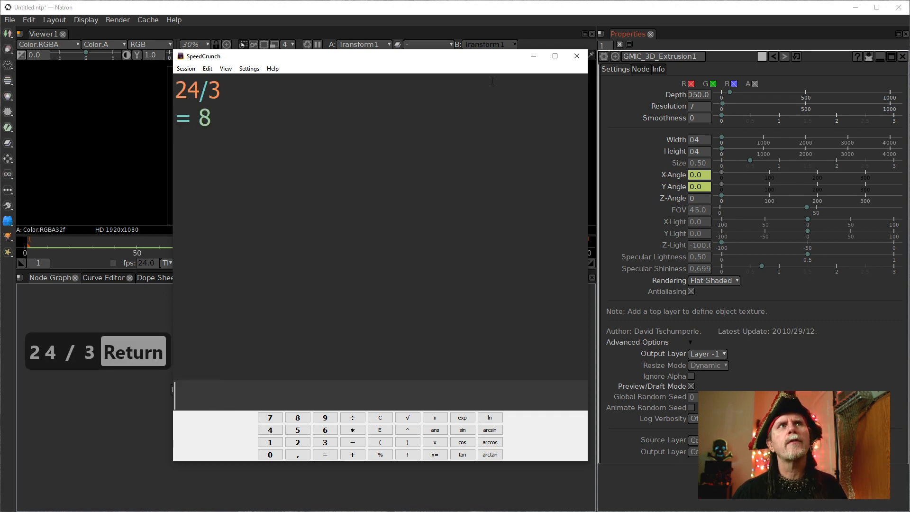
pyautogui.moveTo(465, 61); pyautogui.dragTo(909, 86)
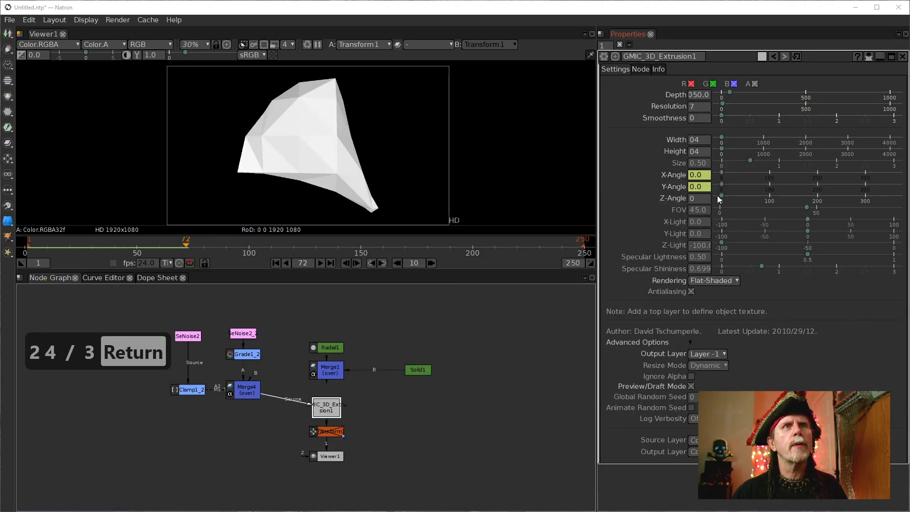
# Step: Start an expression on the Z-Angle parameter that reads (frame
pyautogui.rightClick(702, 200)
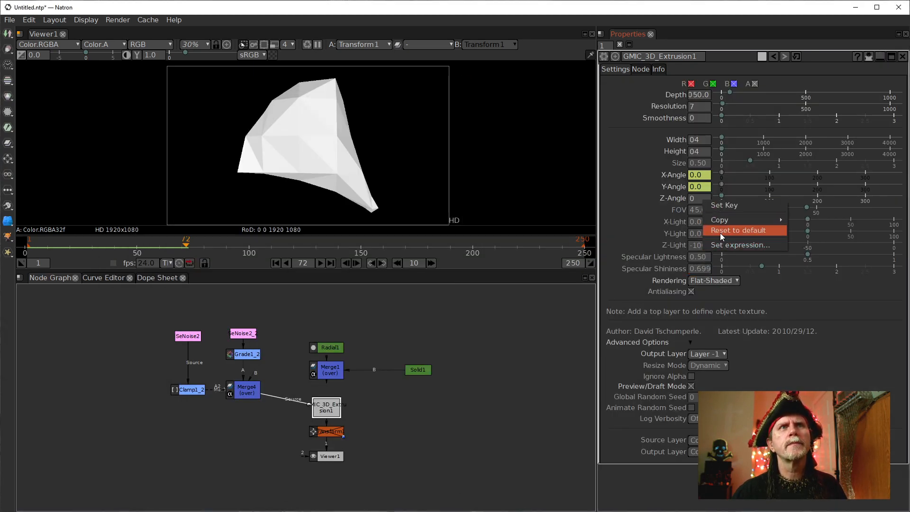
pyautogui.click(722, 244)
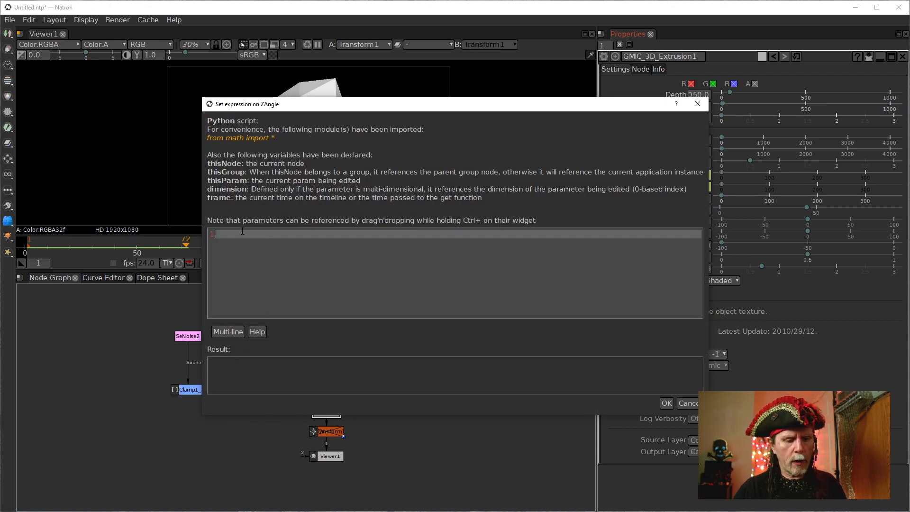
pyautogui.write('(frame')
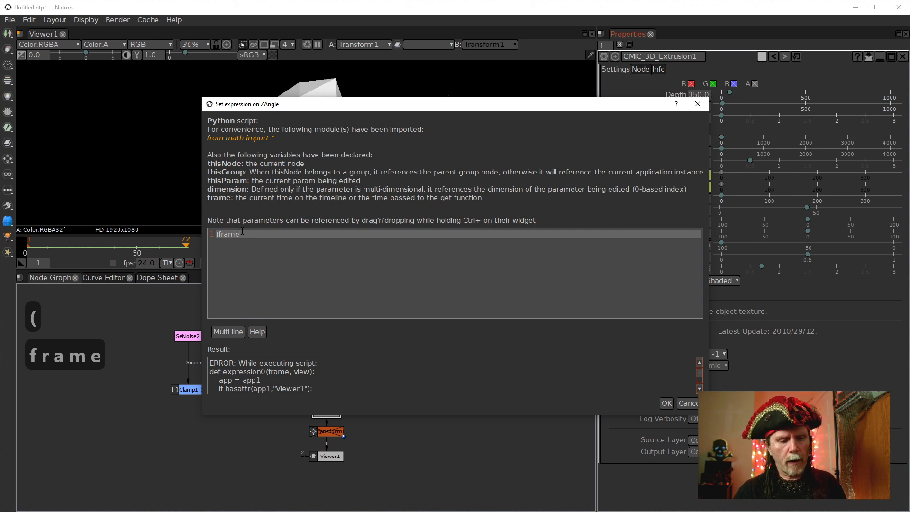
# Step: Complete the Z-Angle expression of the 3D extrusion as (frame*(360/8))%360 and apply it
pyautogui.write('*(36')
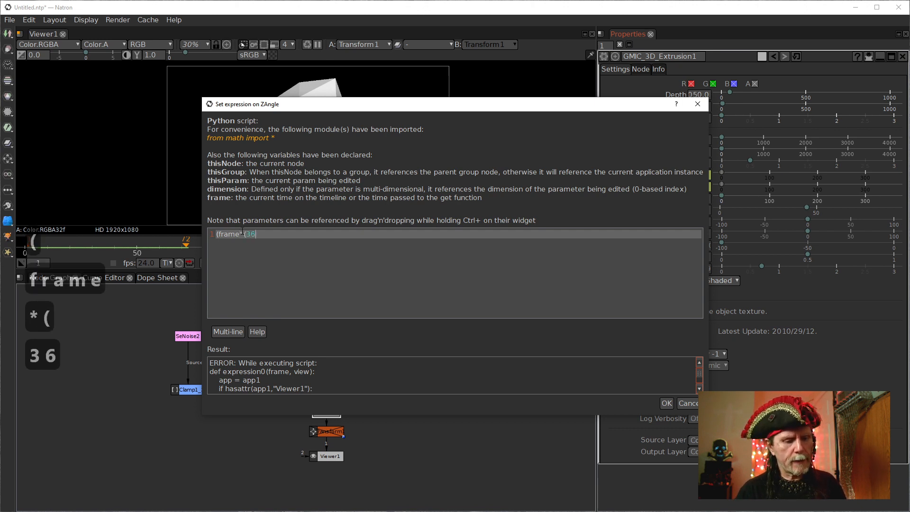
pyautogui.write('0/')
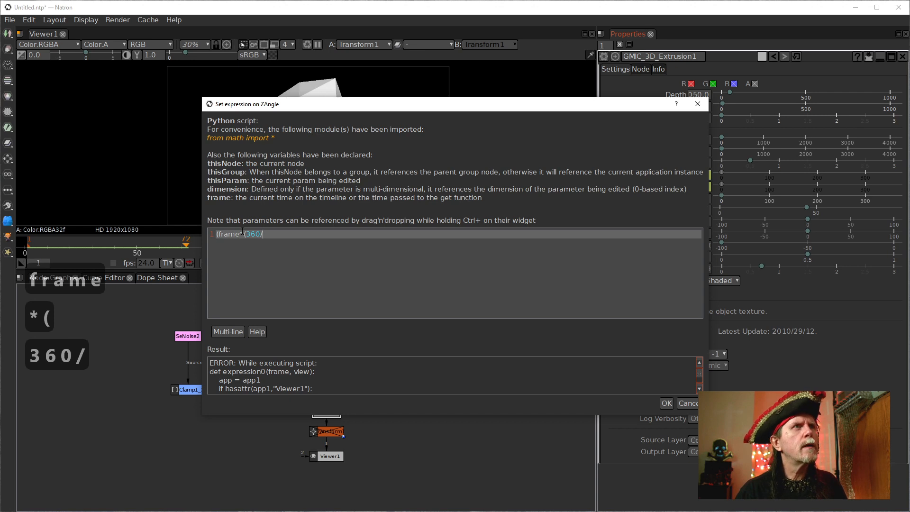
pyautogui.write('8)')
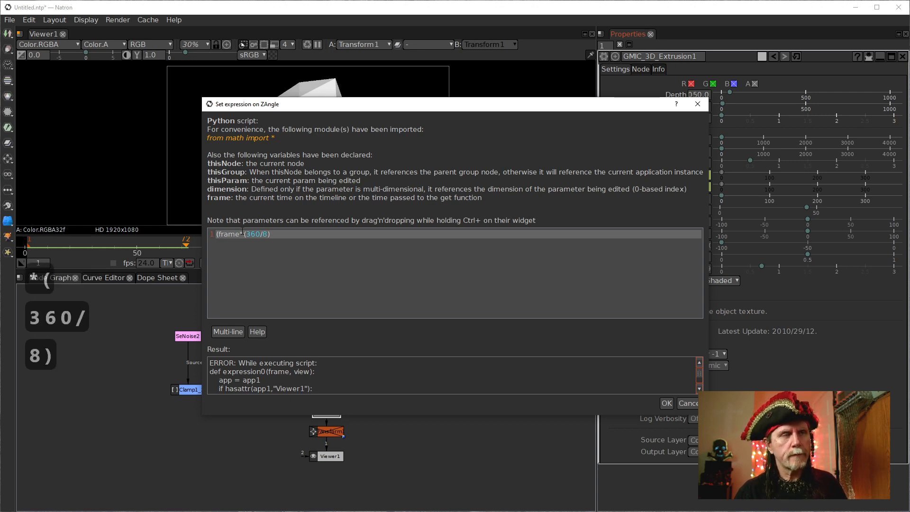
pyautogui.write(')')
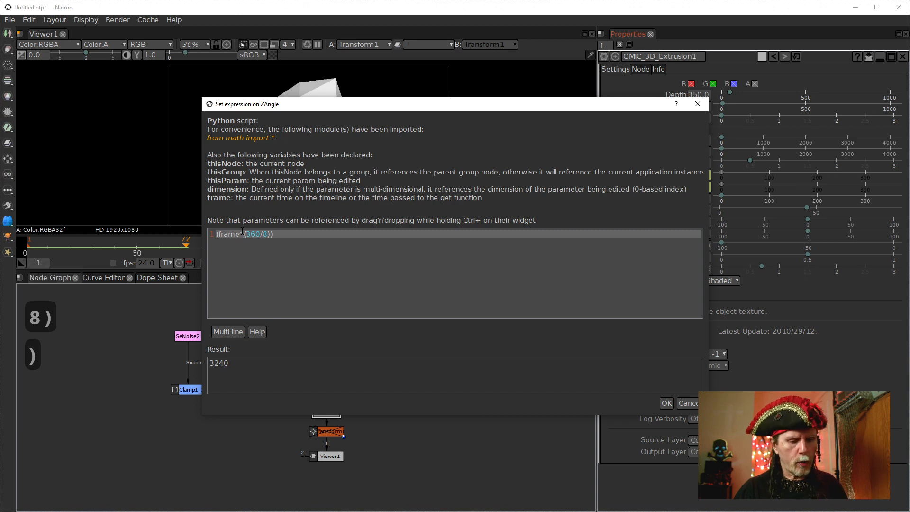
pyautogui.write('%360')
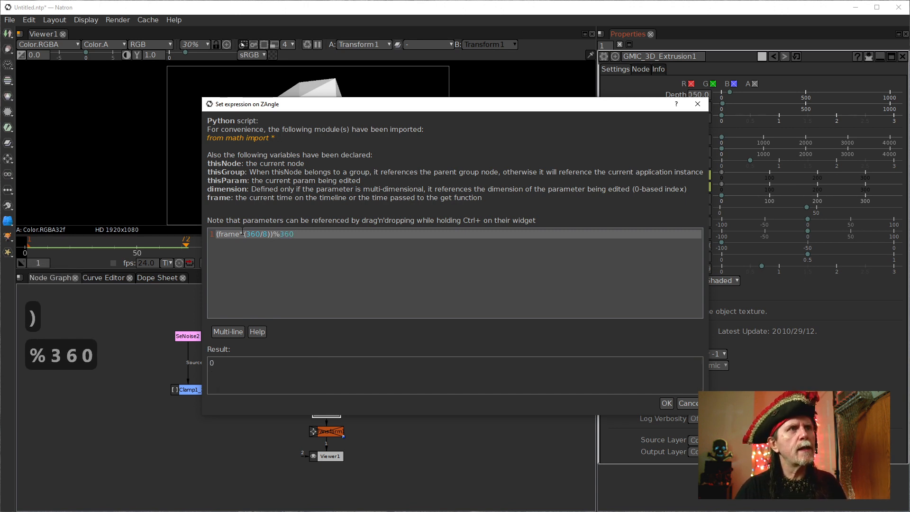
pyautogui.click(666, 402)
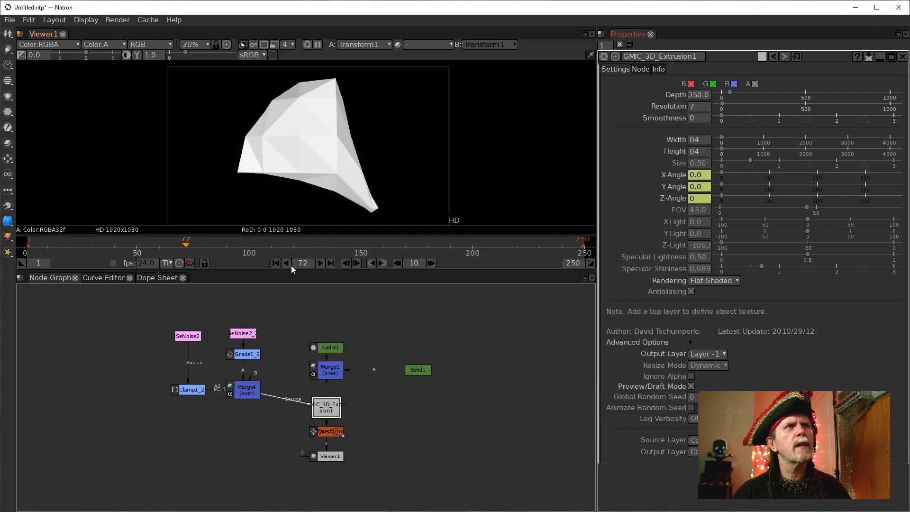
# Step: Play the rotation animation, restart it from the first frame, and stop it after reviewing the tumbling speed
pyautogui.click(320, 263)
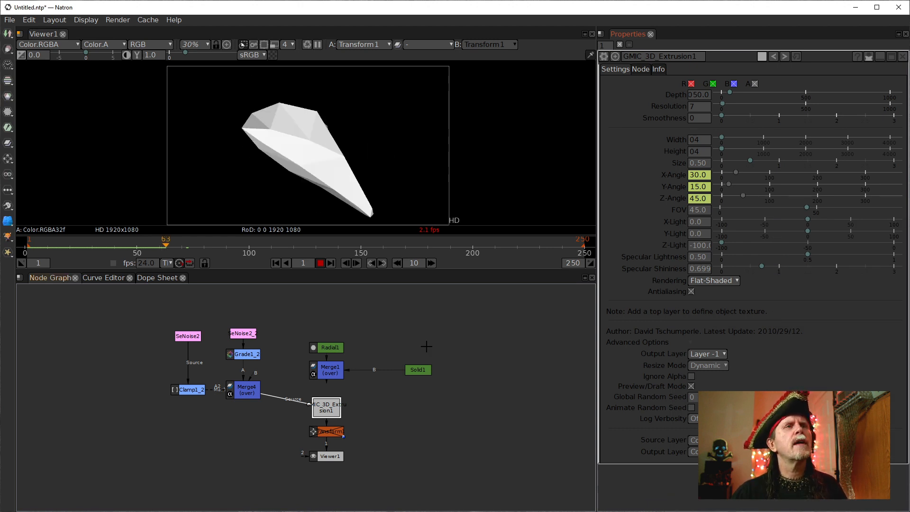
pyautogui.click(276, 263)
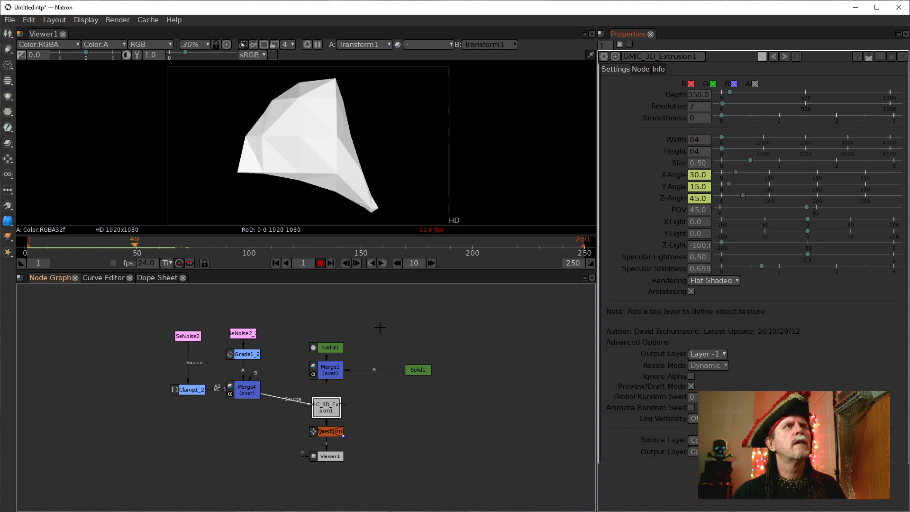
pyautogui.click(320, 263)
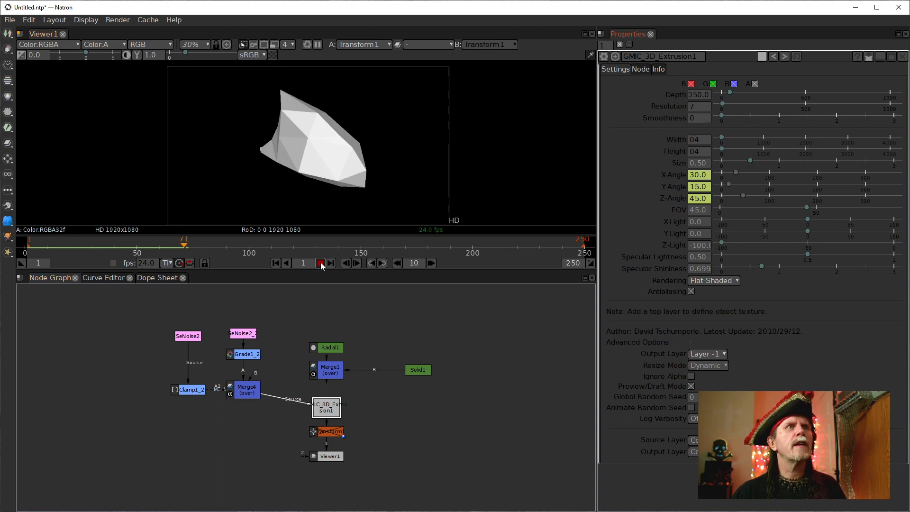
# Step: Edit the X-Angle expression of the 3D extrusion to (frame*(360/24))%360
pyautogui.rightClick(701, 175)
pyautogui.click(739, 221)
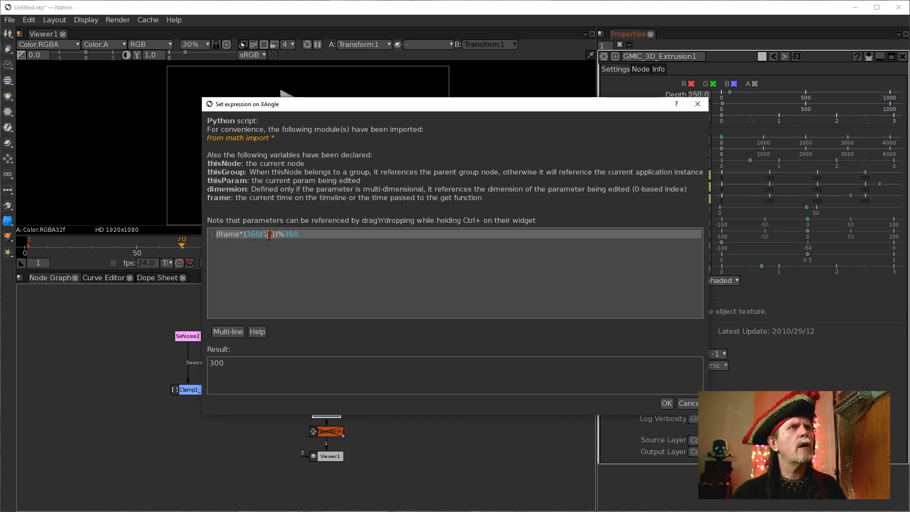
pyautogui.write('24')
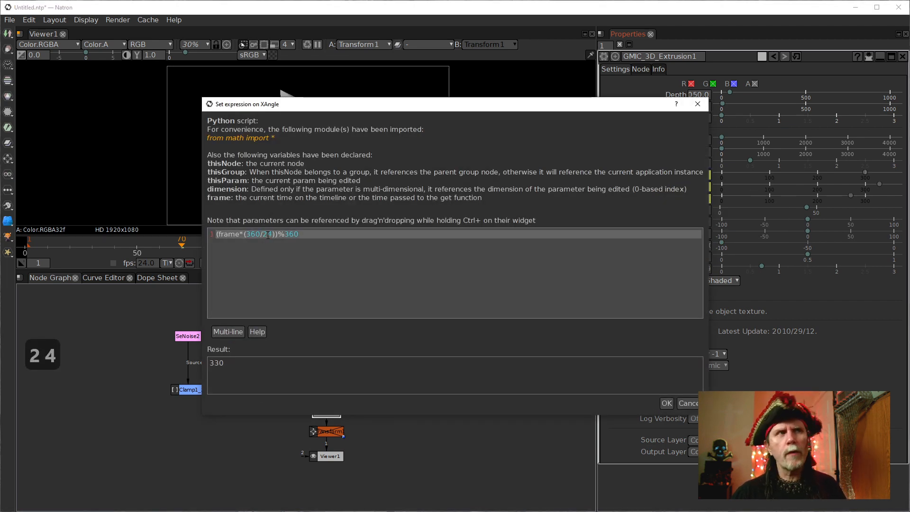
pyautogui.click(668, 403)
pyautogui.click(698, 201)
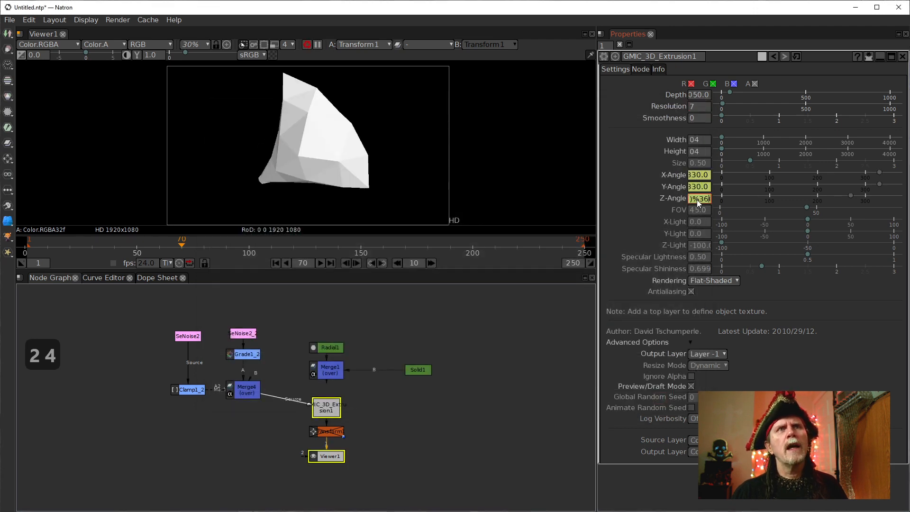
# Step: Edit the Y-Angle expression of the 3D extrusion to (frame*(360/48))%360
pyautogui.rightClick(700, 187)
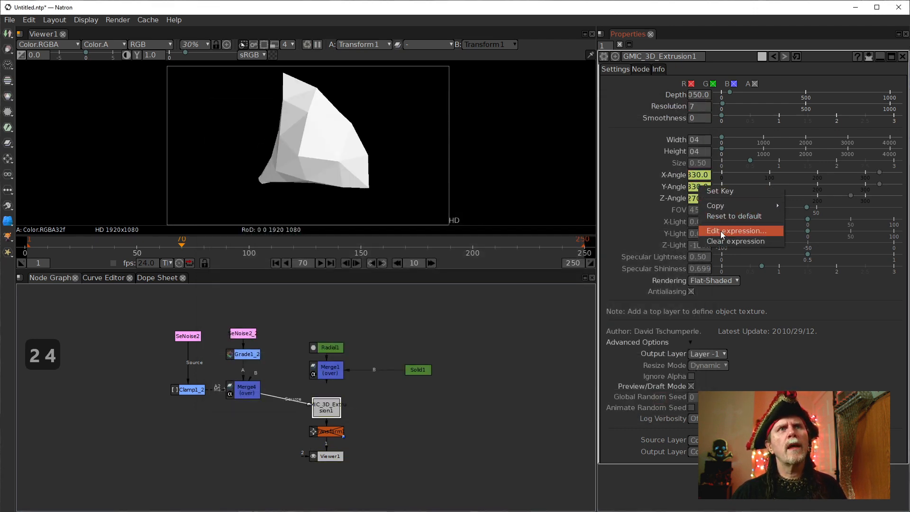
pyautogui.click(723, 231)
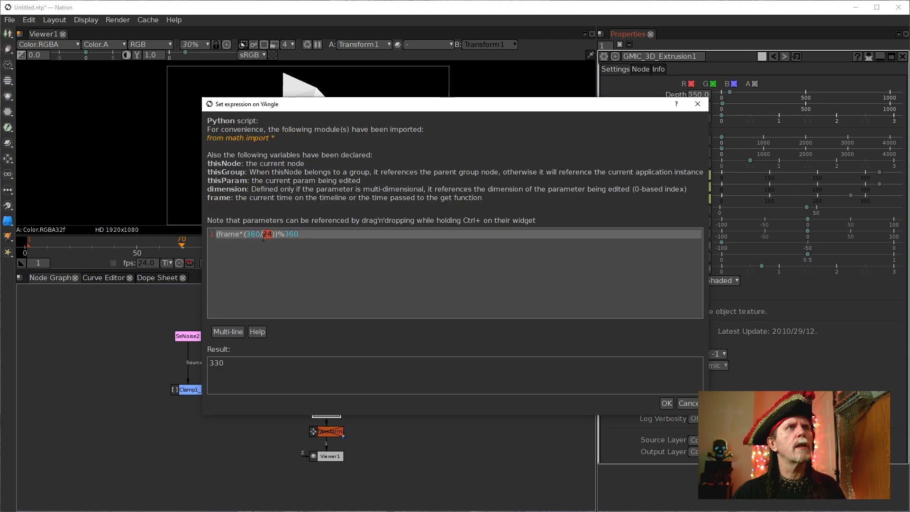
pyautogui.write('48')
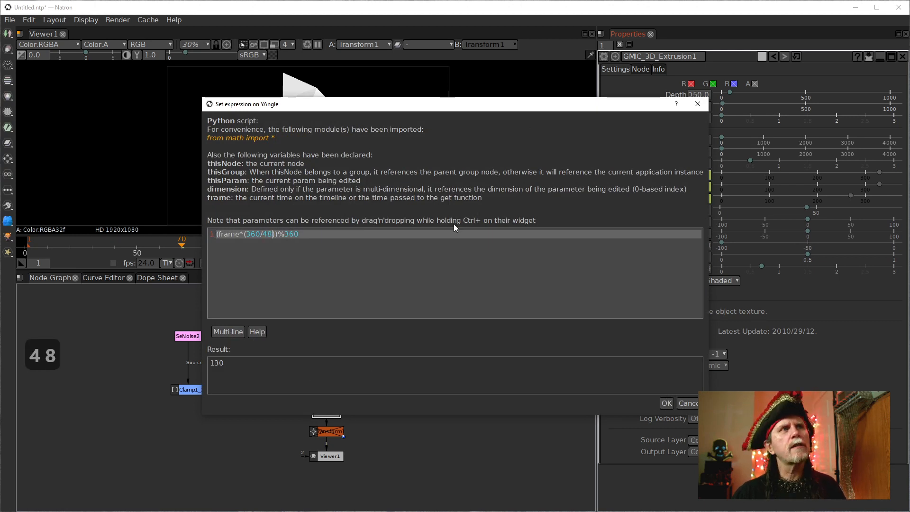
pyautogui.click(666, 403)
# Step: Edit the Z-Angle expression of the 3D extrusion to (frame*(360/16))%360
pyautogui.click(701, 199)
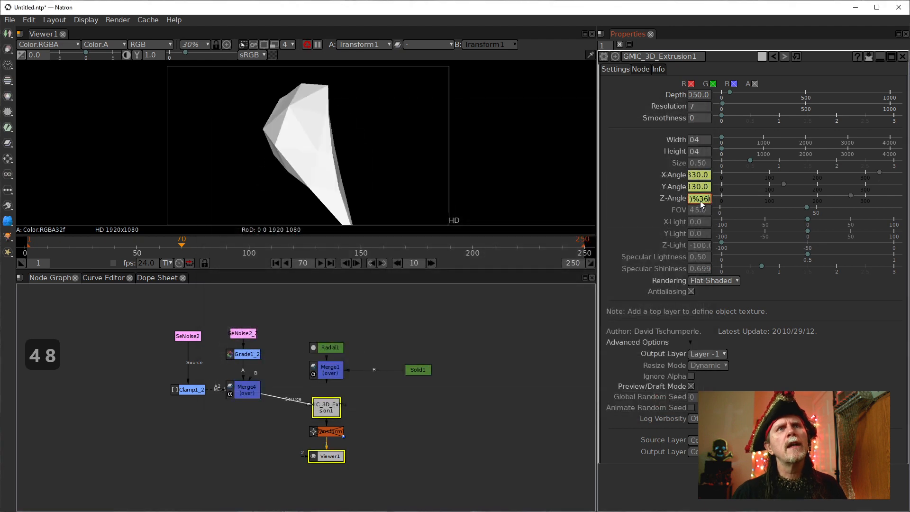
pyautogui.rightClick(701, 199)
pyautogui.click(719, 246)
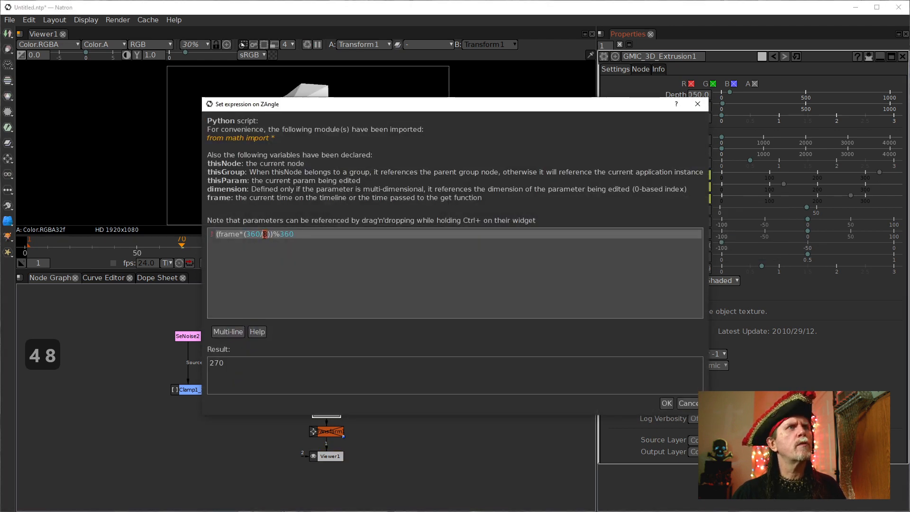
pyautogui.write('16')
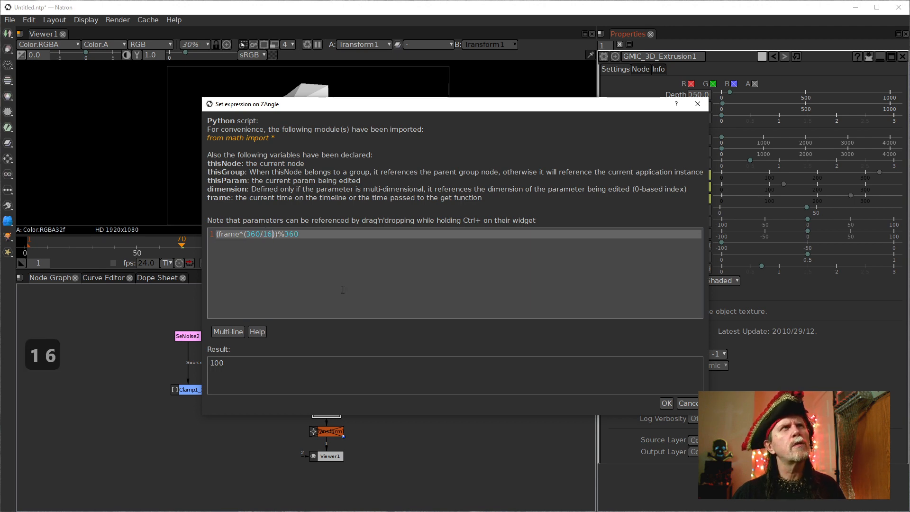
pyautogui.click(667, 402)
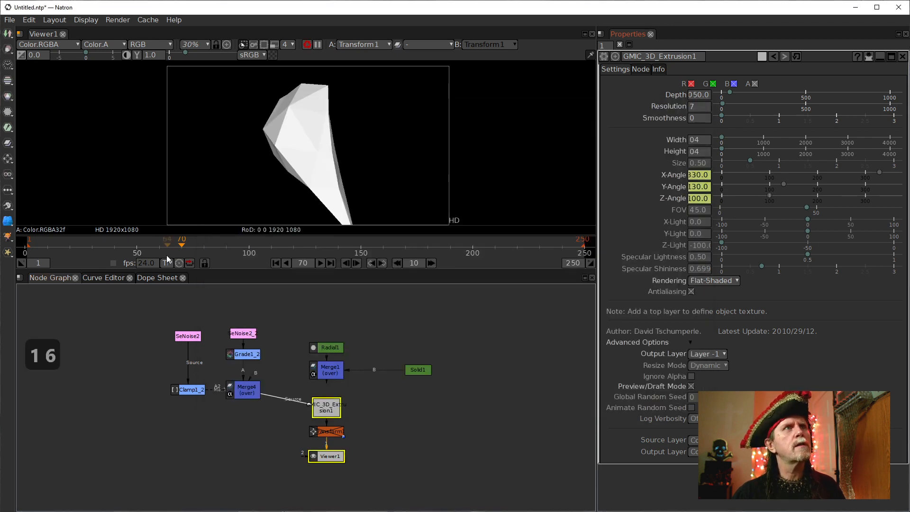
# Step: Play the slowed-down rotation from the first frame and stop it after checking the motion
pyautogui.click(276, 263)
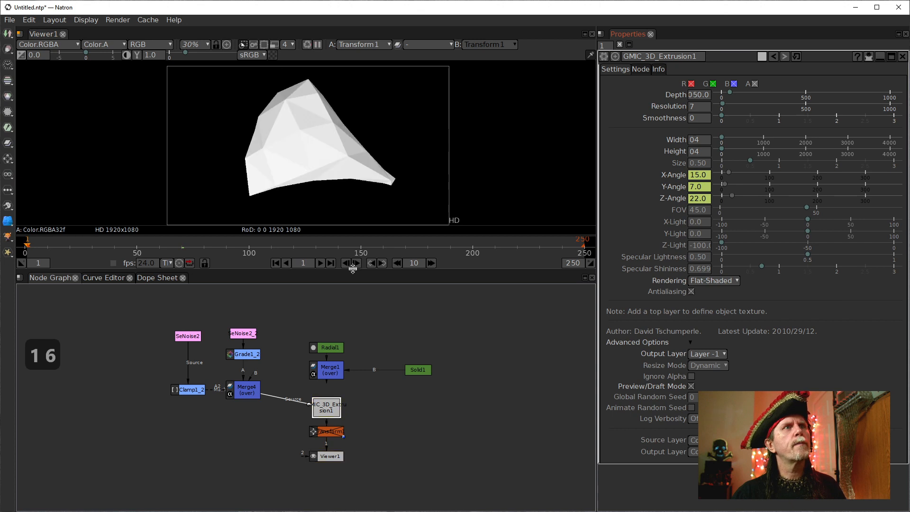
pyautogui.click(322, 264)
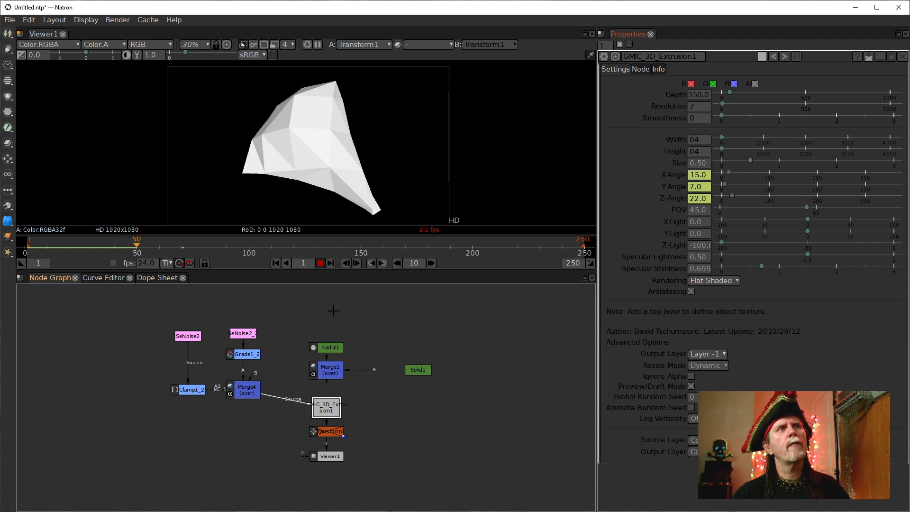
pyautogui.click(321, 263)
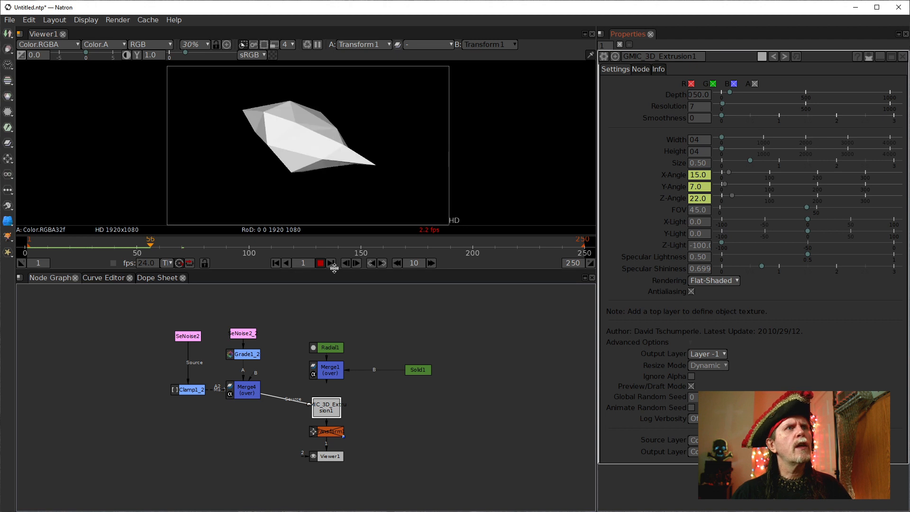
# Step: Compare the object's orientation at frames 48 and 49 with the first frame
pyautogui.click(132, 247)
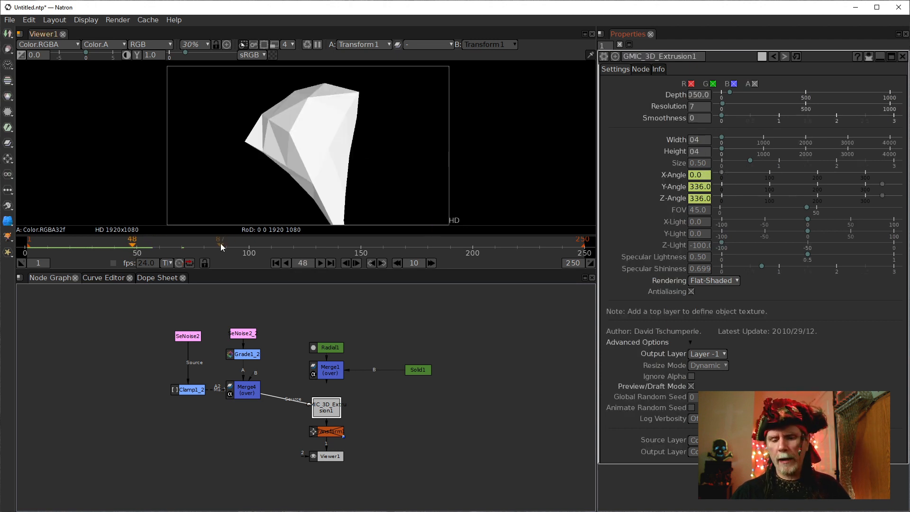
pyautogui.press('Right')
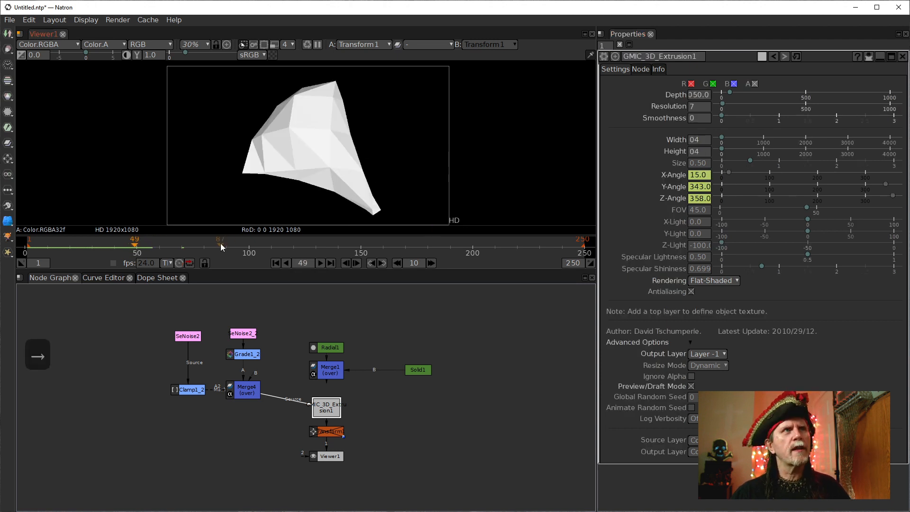
pyautogui.click(275, 263)
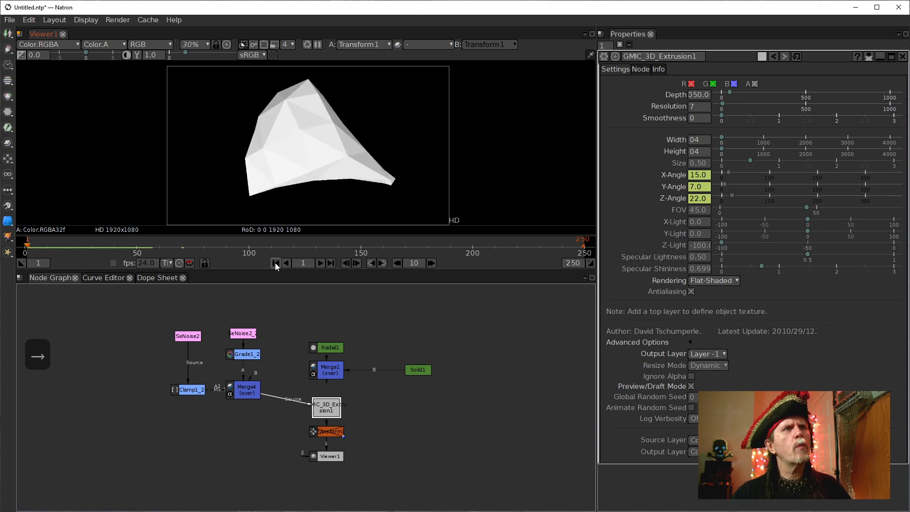
# Step: Set the frame increment to 48, jump ahead by that increment, and advance one more frame
pyautogui.click(410, 261)
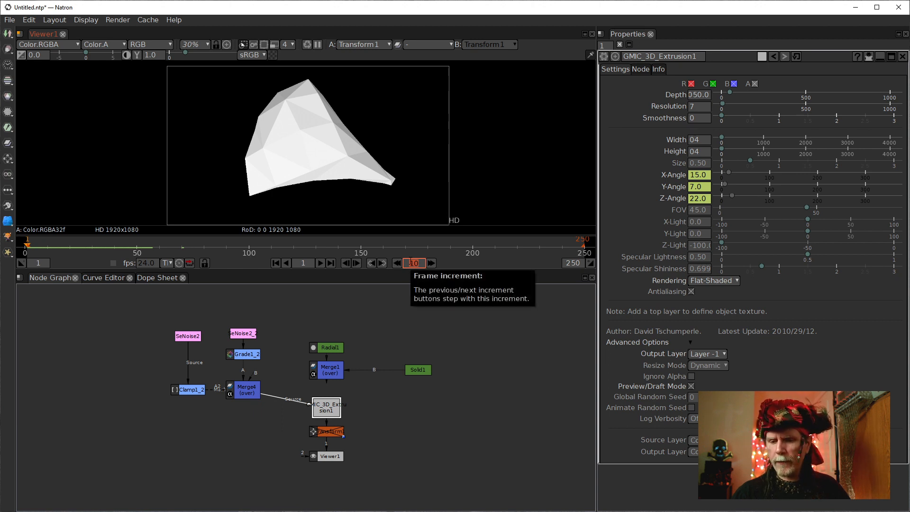
pyautogui.write('48')
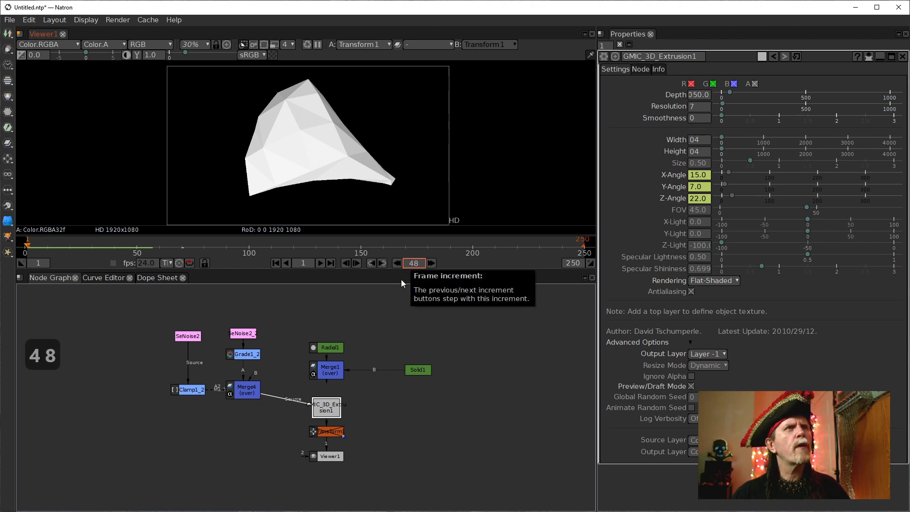
pyautogui.click(431, 263)
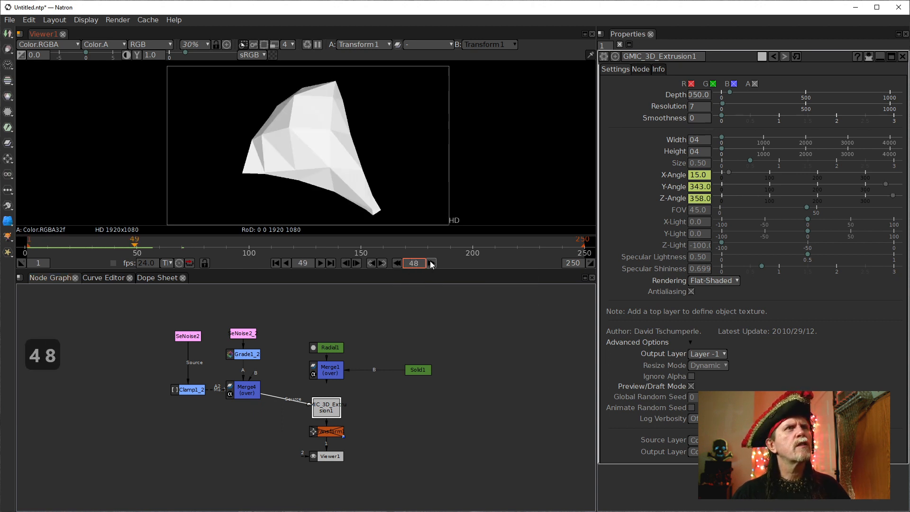
pyautogui.click(357, 264)
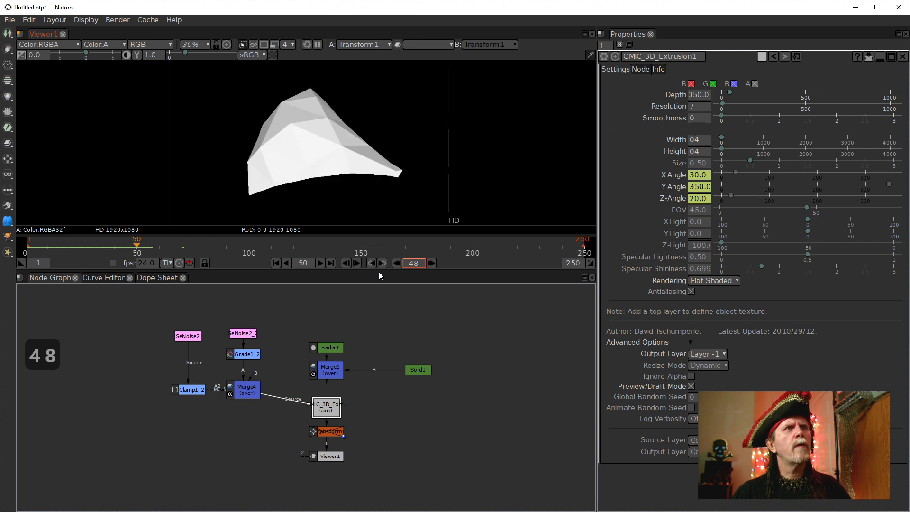
# Step: Return to the first frame, play the tumbling animation, and stop it at frame 72
pyautogui.click(276, 264)
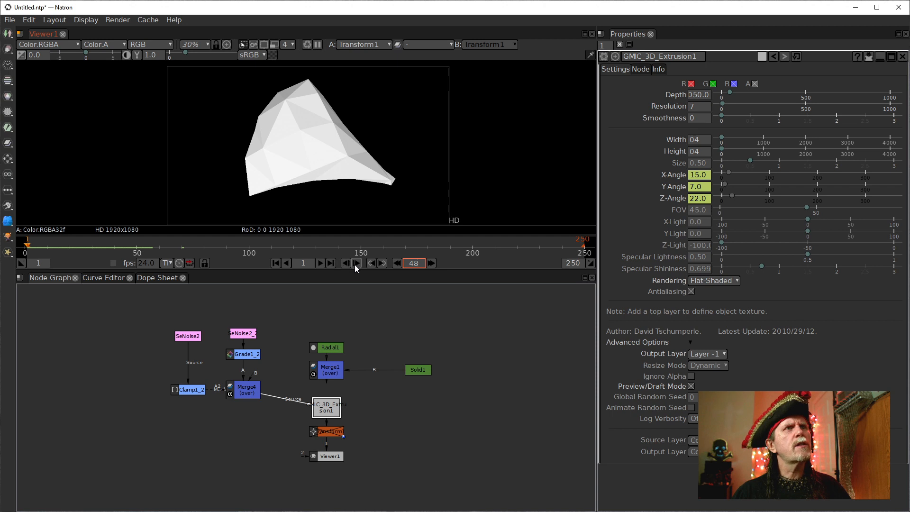
pyautogui.click(320, 263)
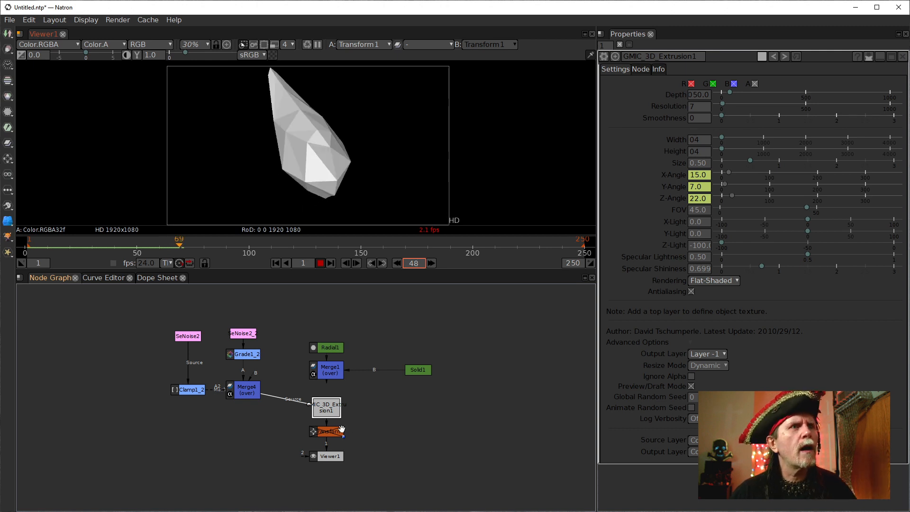
pyautogui.click(324, 261)
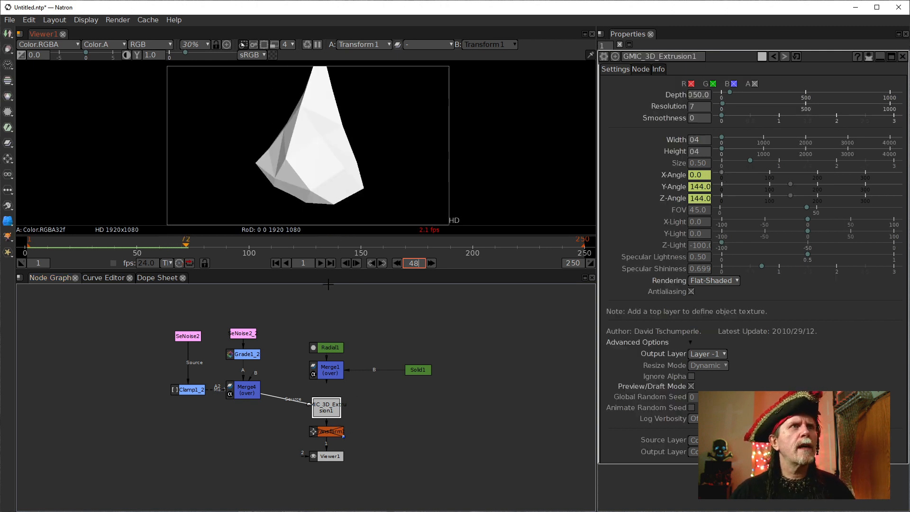
# Step: Open the settings of the disabled Transform1 node below the 3D extrusion node
pyautogui.click(326, 433)
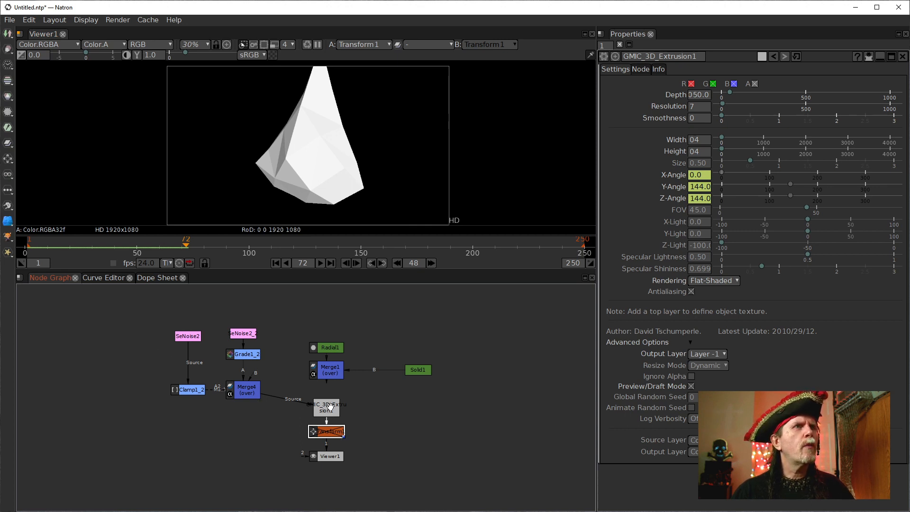
pyautogui.click(311, 408)
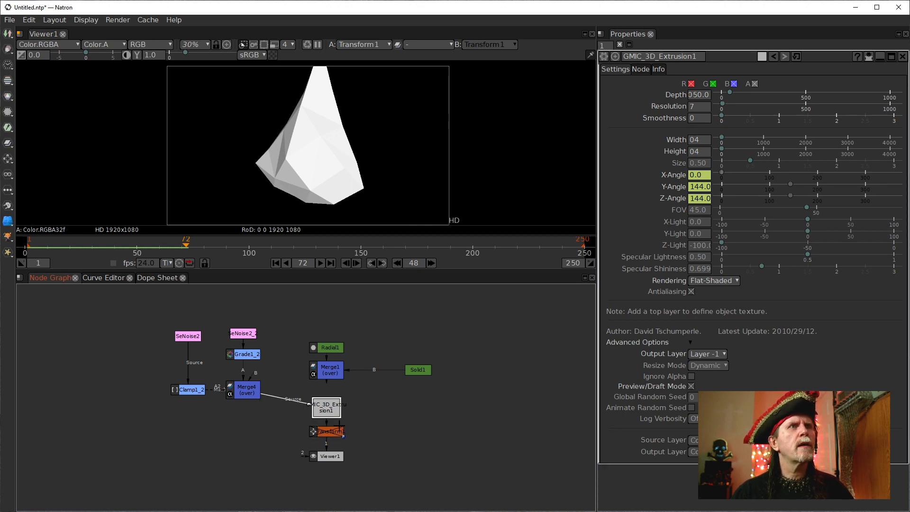
pyautogui.click(330, 432)
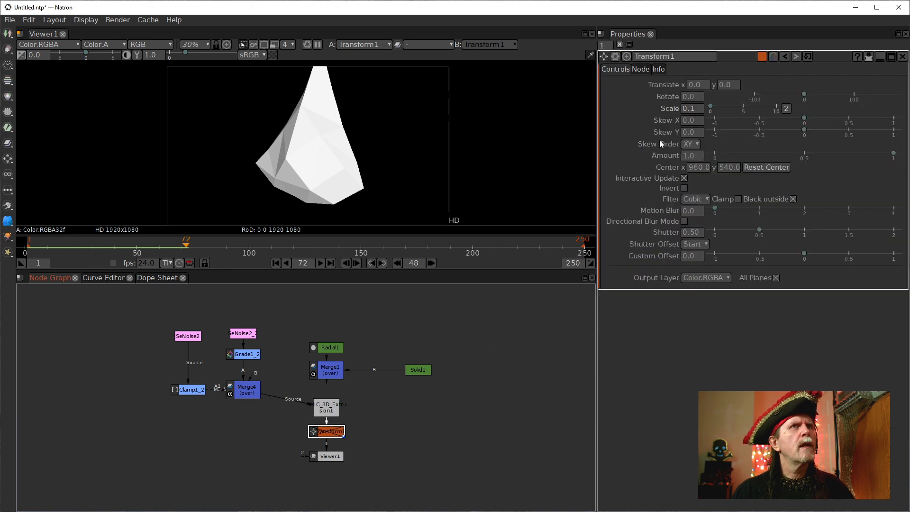
# Step: Enable the Transform1 node below the 3D extrusion and inspect the scaled-down rock up close
pyautogui.click(690, 108)
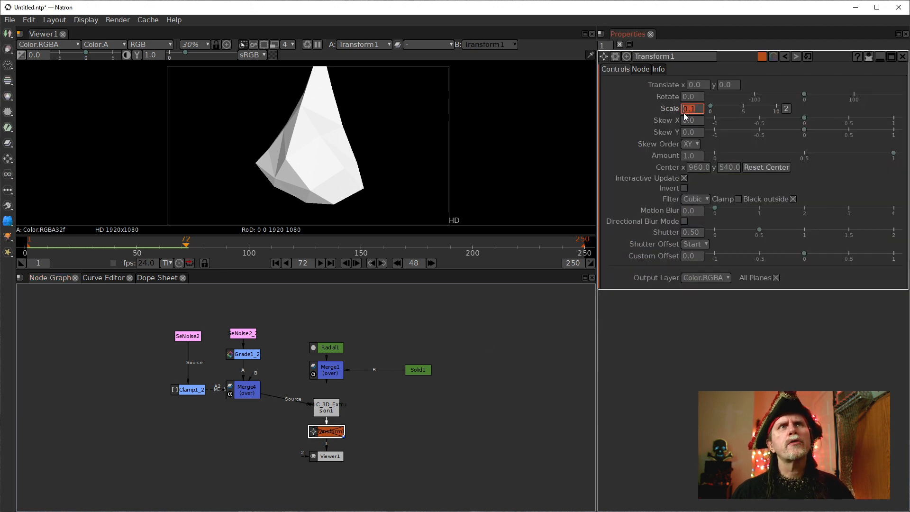
pyautogui.click(324, 432)
pyautogui.press('d')
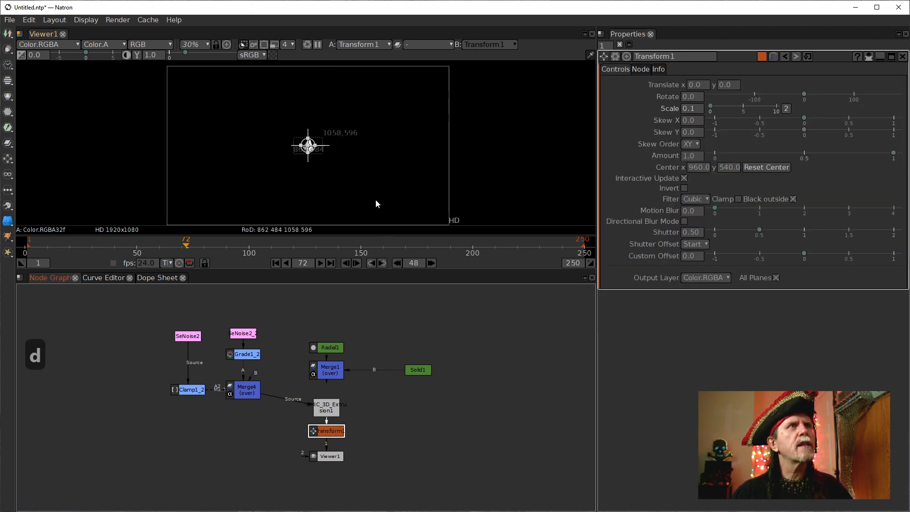
pyautogui.scroll(6, 310, 148)
pyautogui.scroll(2, 313, 144)
pyautogui.moveTo(323, 137); pyautogui.dragTo(324, 183)
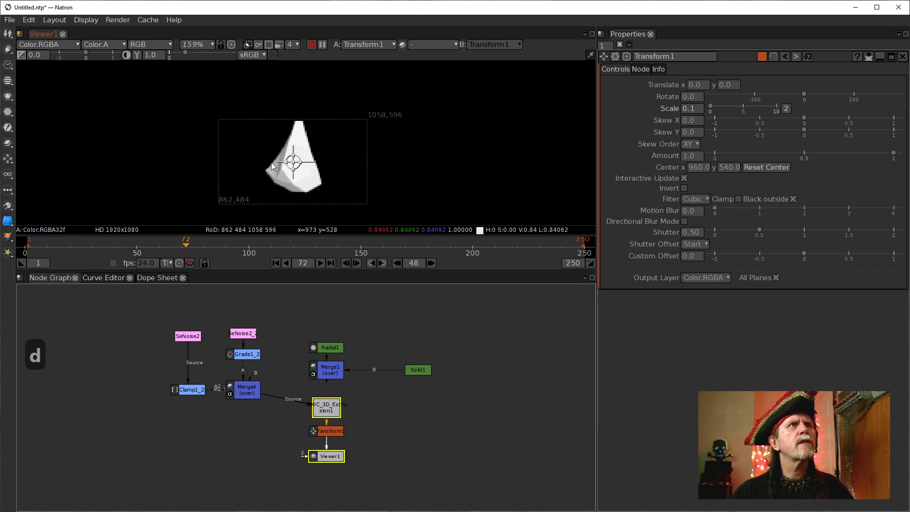
# Step: Shift the Viewer1, Transform1 and 3D extrusion nodes lower in the node graph to spread out the chain
pyautogui.click(333, 433)
pyautogui.moveTo(337, 449); pyautogui.dragTo(337, 481)
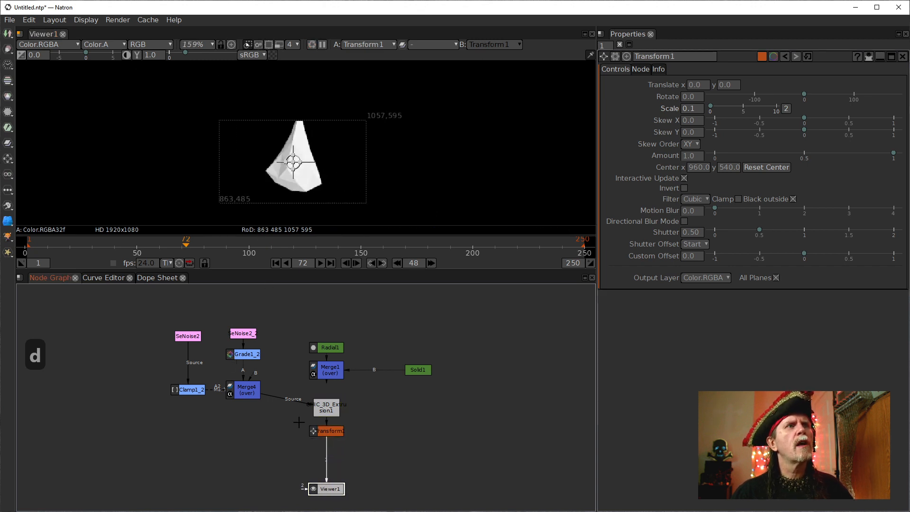
pyautogui.click(246, 392)
pyautogui.moveTo(325, 428); pyautogui.dragTo(326, 445)
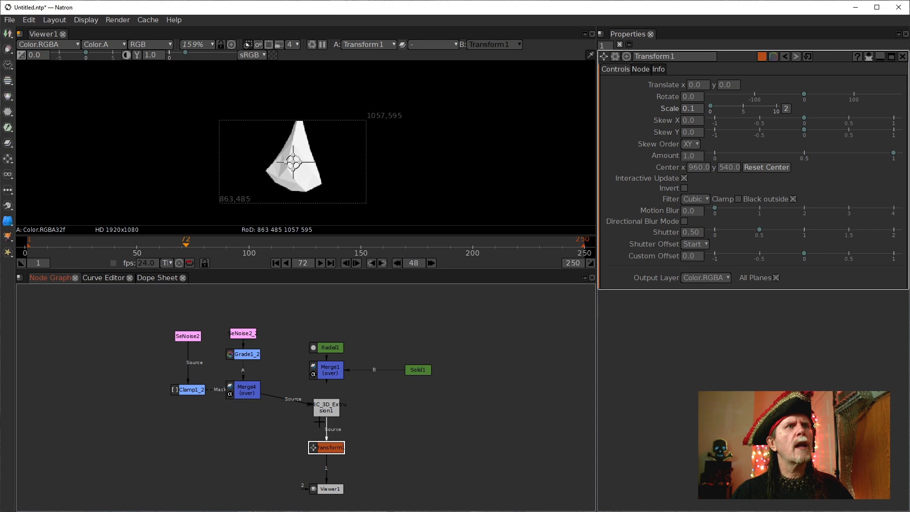
pyautogui.moveTo(323, 405); pyautogui.dragTo(324, 421)
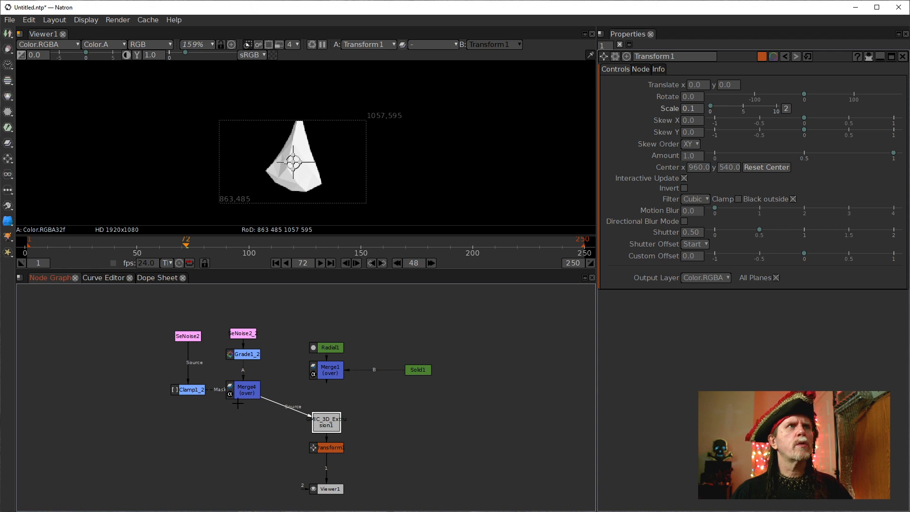
# Step: Connect Transform1's source to Merge4 instead of the 3D extrusion, and connect Viewer1 directly to the extrusion node
pyautogui.moveTo(328, 446); pyautogui.dragTo(254, 401)
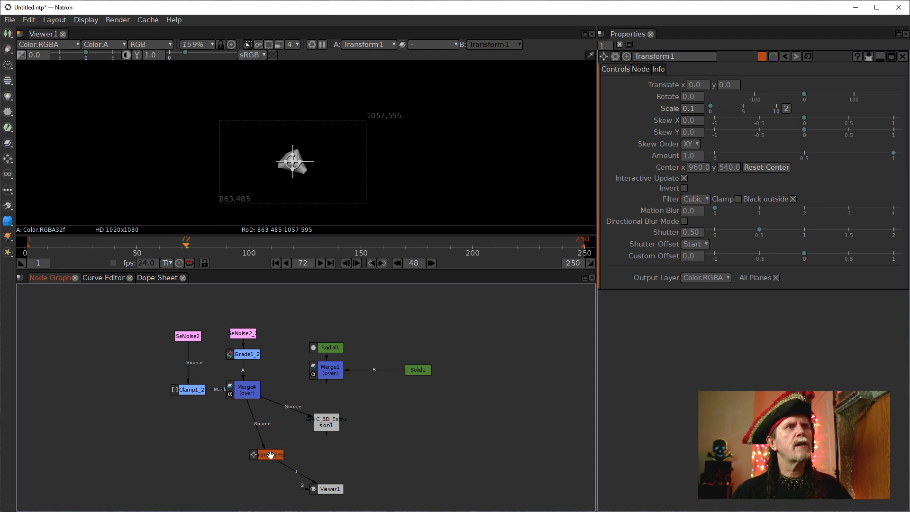
pyautogui.moveTo(270, 455); pyautogui.dragTo(283, 400)
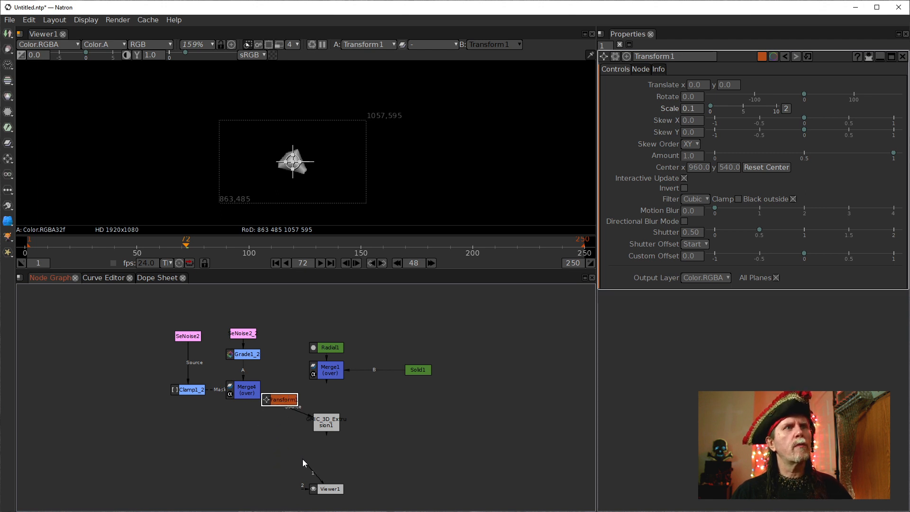
pyautogui.moveTo(302, 459); pyautogui.dragTo(330, 426)
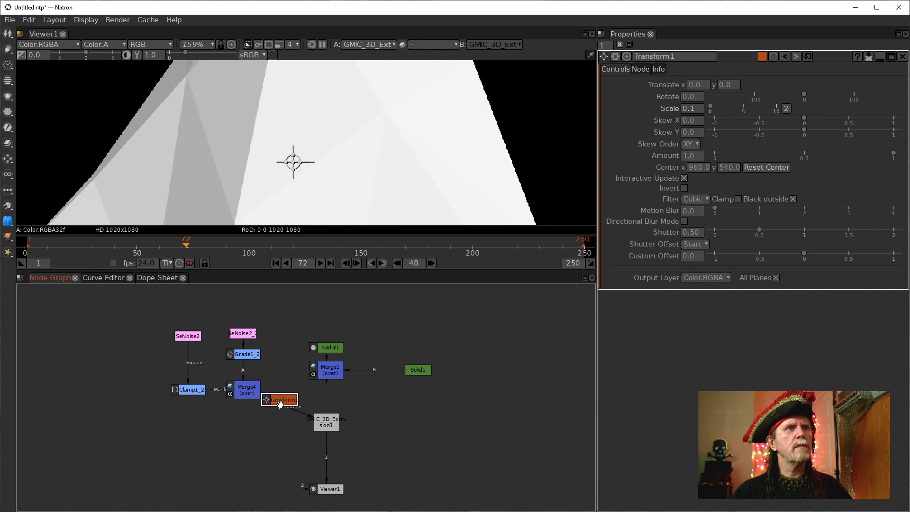
# Step: Move the extrusion node aside, place Transform1 beside Merge4, and feed it into input A of Merge1 with Solid1 on B
pyautogui.moveTo(283, 404); pyautogui.dragTo(274, 423)
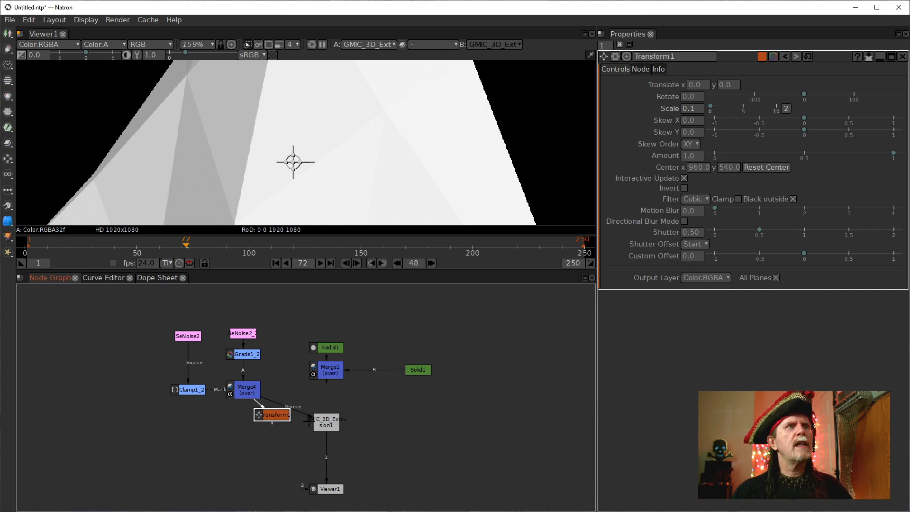
pyautogui.moveTo(323, 422); pyautogui.dragTo(438, 440)
pyautogui.moveTo(275, 417); pyautogui.dragTo(306, 392)
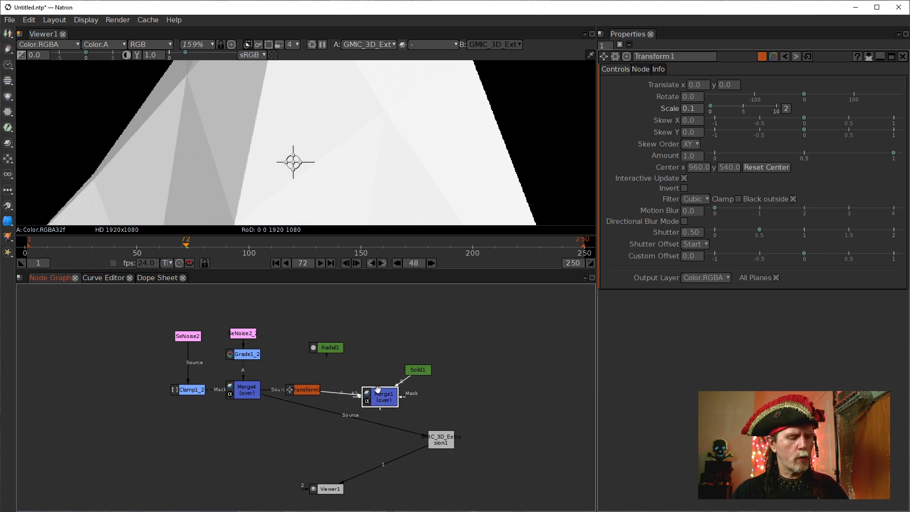
# Step: Show the output of Transform1 in the viewer, followed by the output of Merge1, with the whole frame in view
pyautogui.scroll(-4, 390, 128)
pyautogui.scroll(-4, 390, 128)
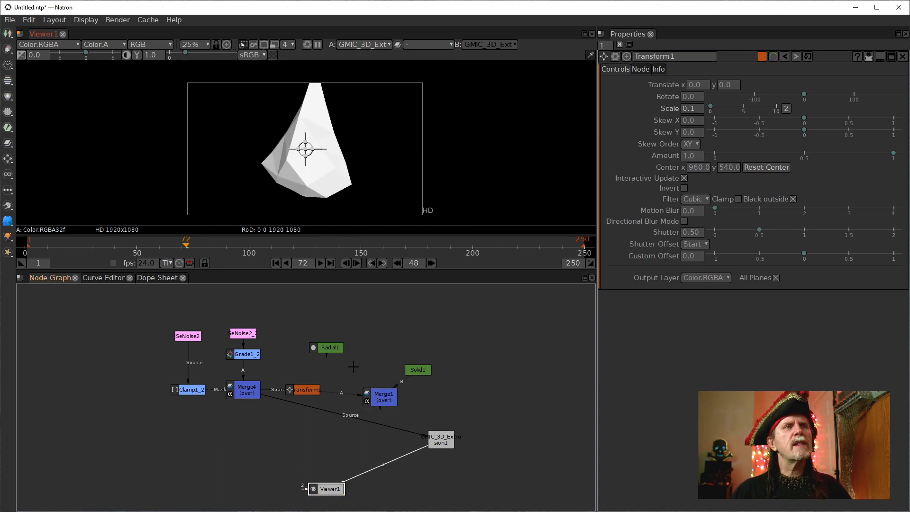
pyautogui.click(298, 389)
pyautogui.press('1')
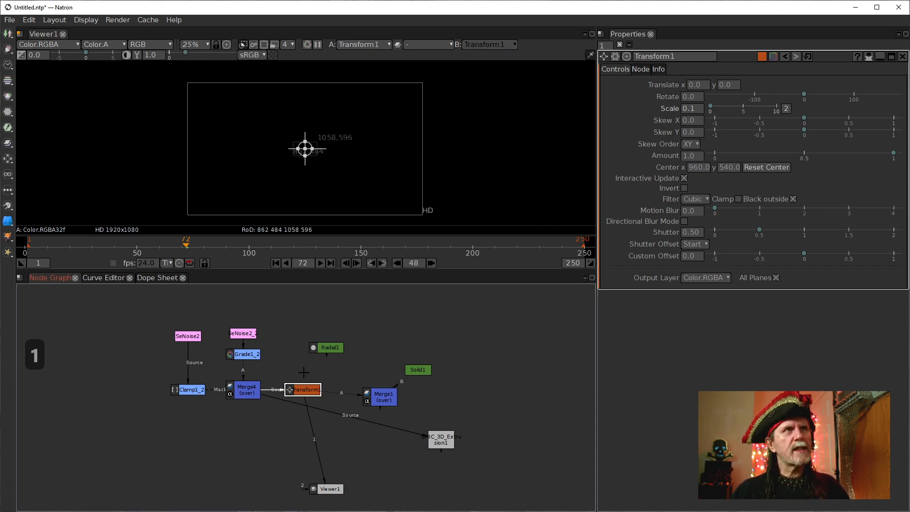
pyautogui.click(384, 399)
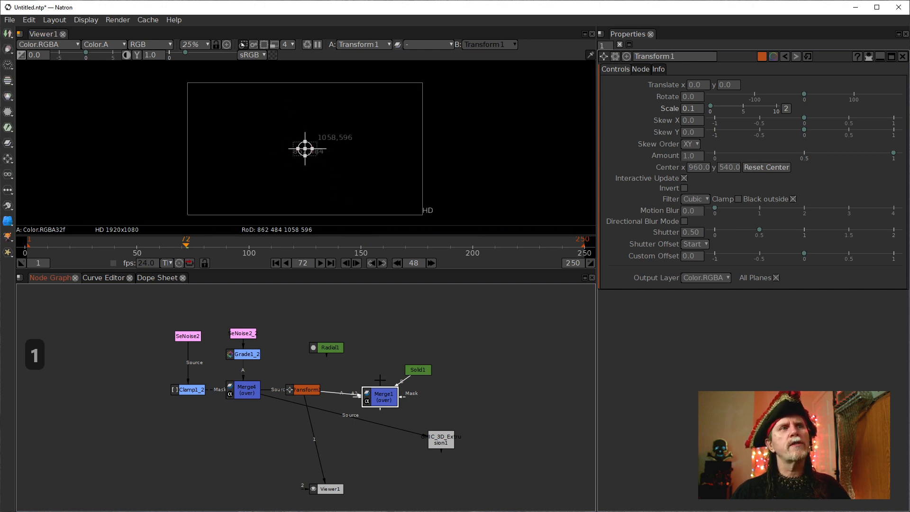
pyautogui.press('1')
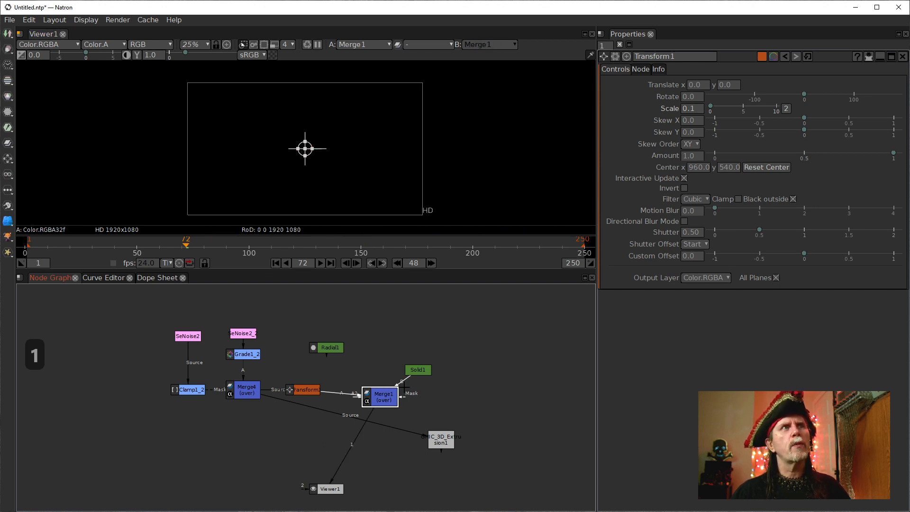
# Step: Connect the 3D extrusion's source to Merge1, align Solid1 above and the extrusion below it, and view the extrusion
pyautogui.click(418, 371)
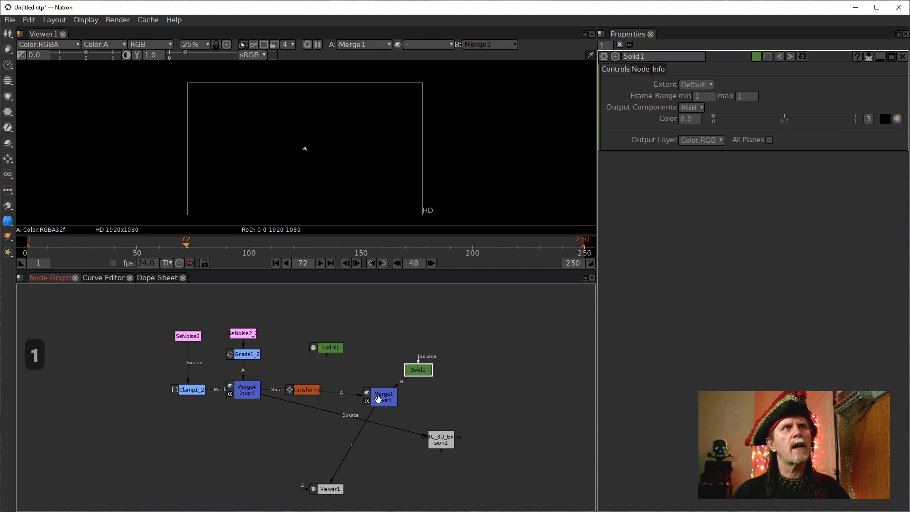
pyautogui.moveTo(402, 434); pyautogui.dragTo(385, 397)
pyautogui.moveTo(419, 373); pyautogui.dragTo(392, 332)
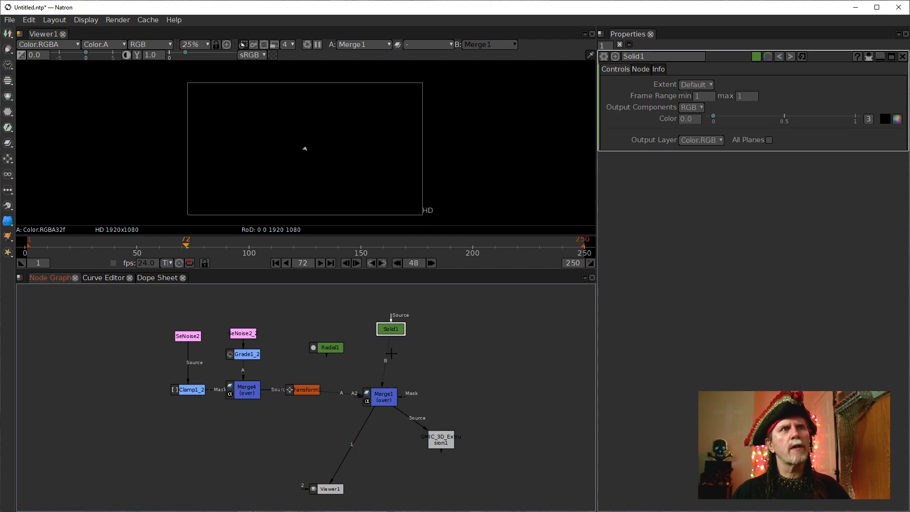
pyautogui.moveTo(439, 438); pyautogui.dragTo(379, 431)
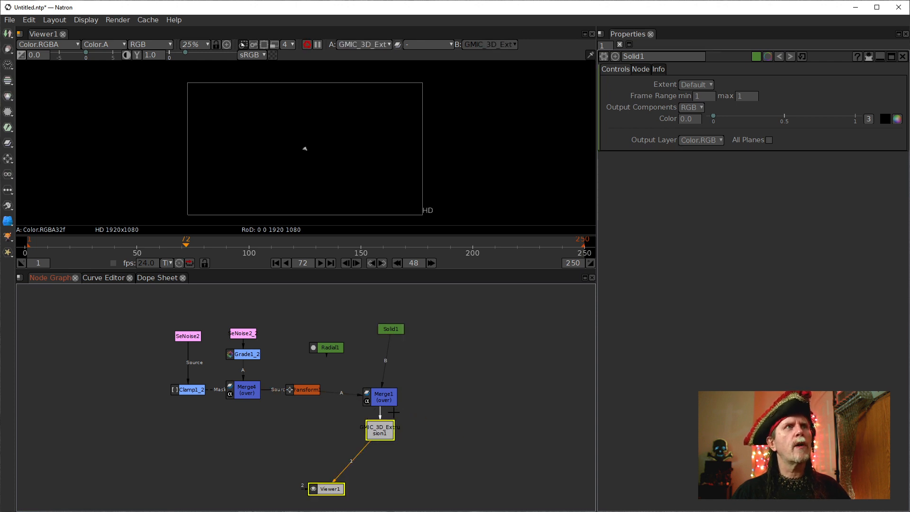
# Step: Play the extruded shape's animation from the first frame and stop it at frame 10
pyautogui.click(275, 262)
pyautogui.click(320, 262)
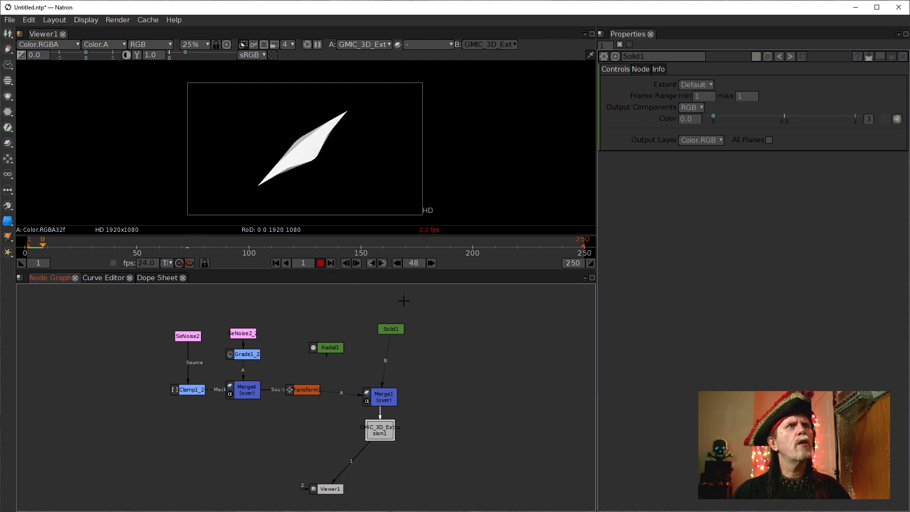
pyautogui.click(320, 263)
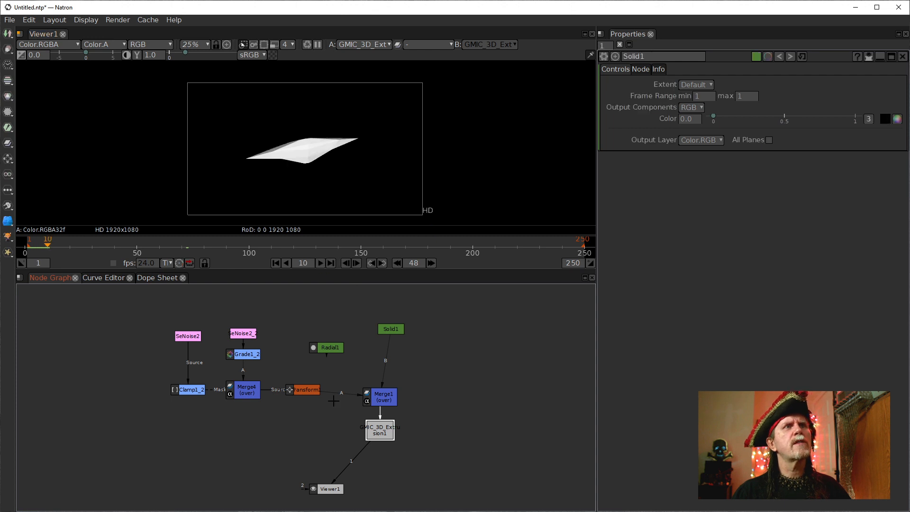
# Step: Set the scale of Transform1 to .5
pyautogui.doubleClick(303, 390)
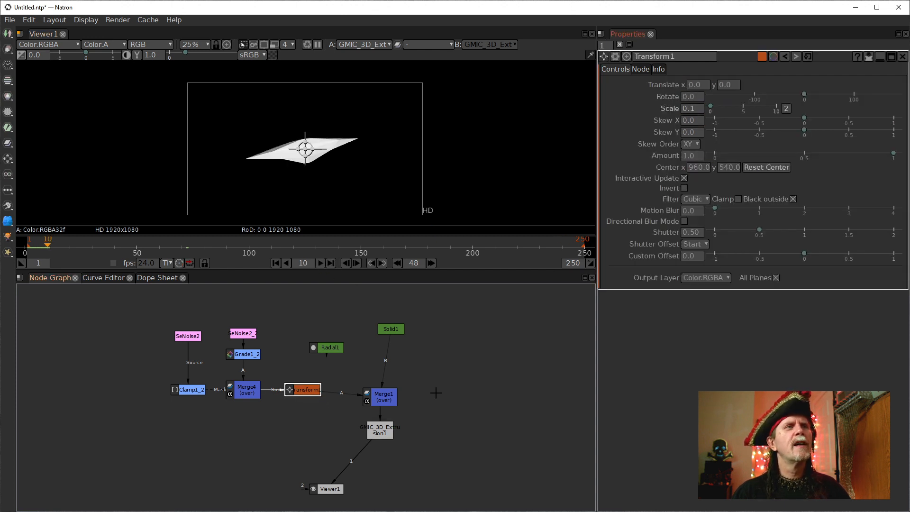
pyautogui.doubleClick(692, 109)
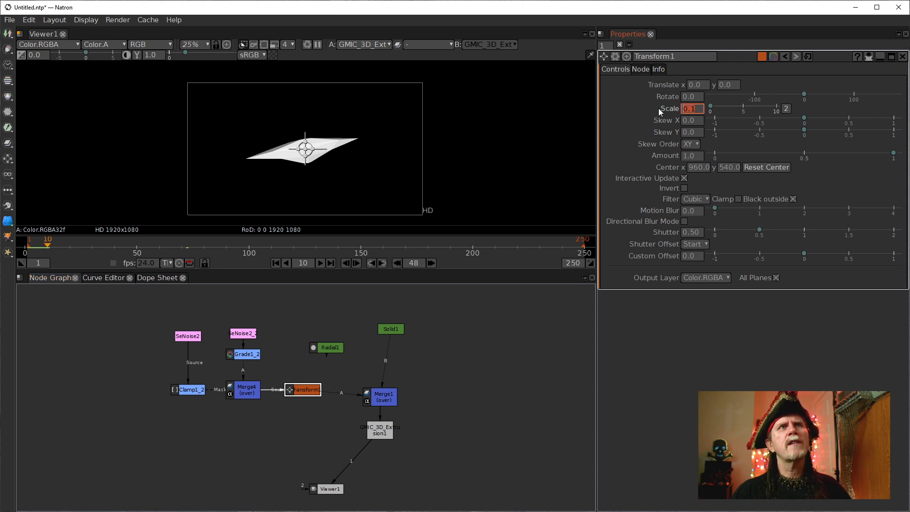
pyautogui.write('.5')
pyautogui.press('Return')
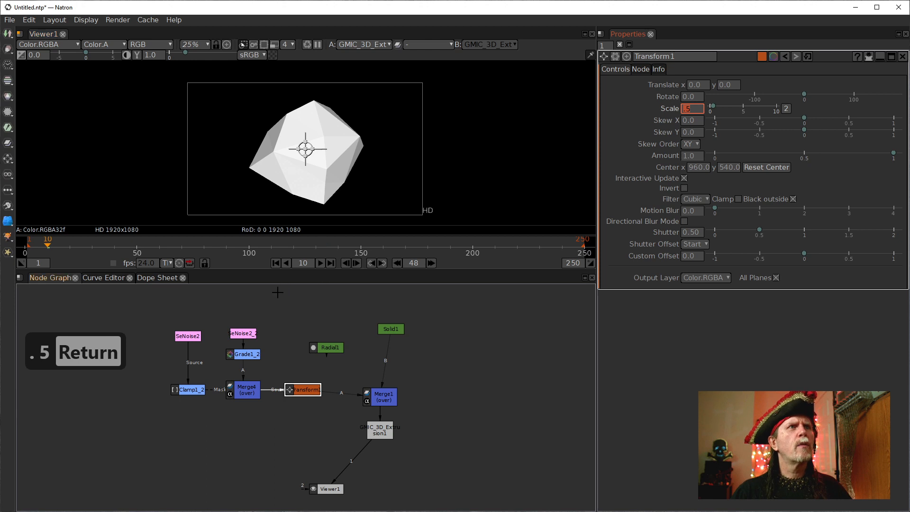
# Step: Play the animation from the first frame with the new scale and stop it at frame 24
pyautogui.click(276, 263)
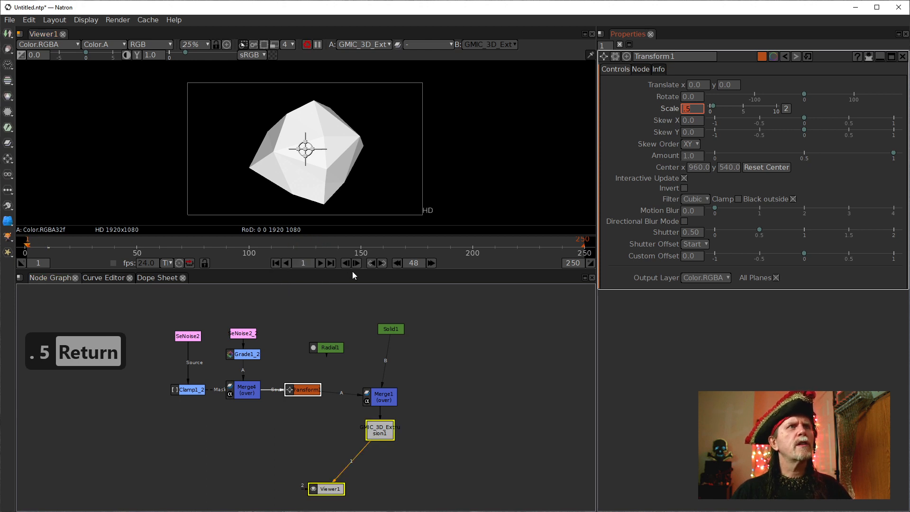
pyautogui.click(319, 263)
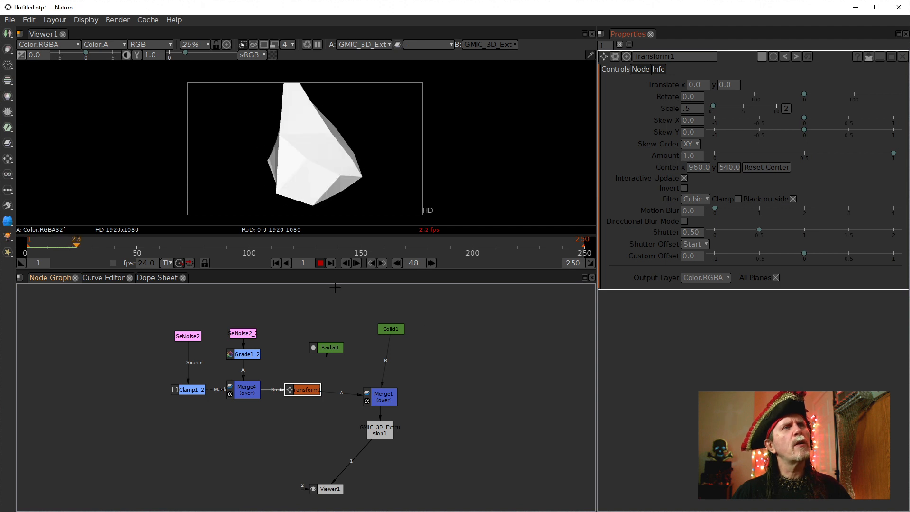
pyautogui.click(320, 263)
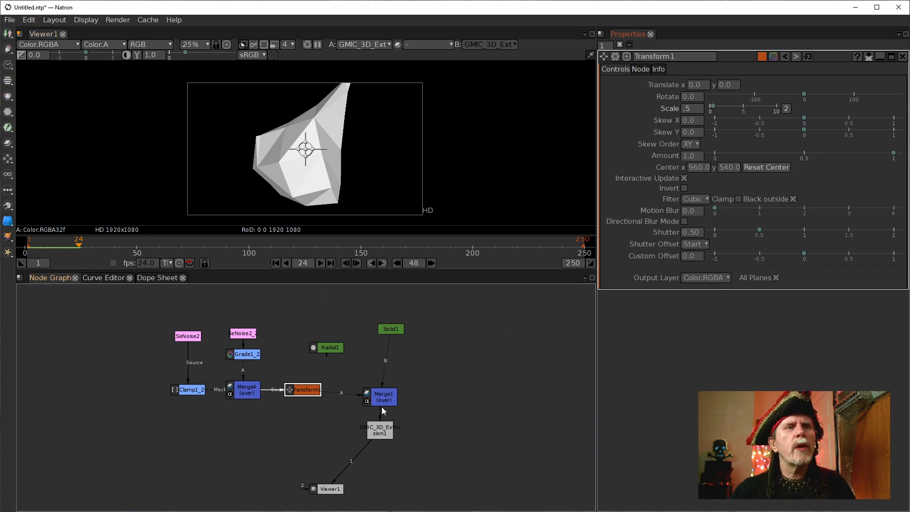
# Step: Reconnect the 3D extrusion's source directly to Merge4 and place the extrusion node between Merge4 and Viewer1
pyautogui.moveTo(382, 427); pyautogui.dragTo(242, 394)
pyautogui.click(290, 425)
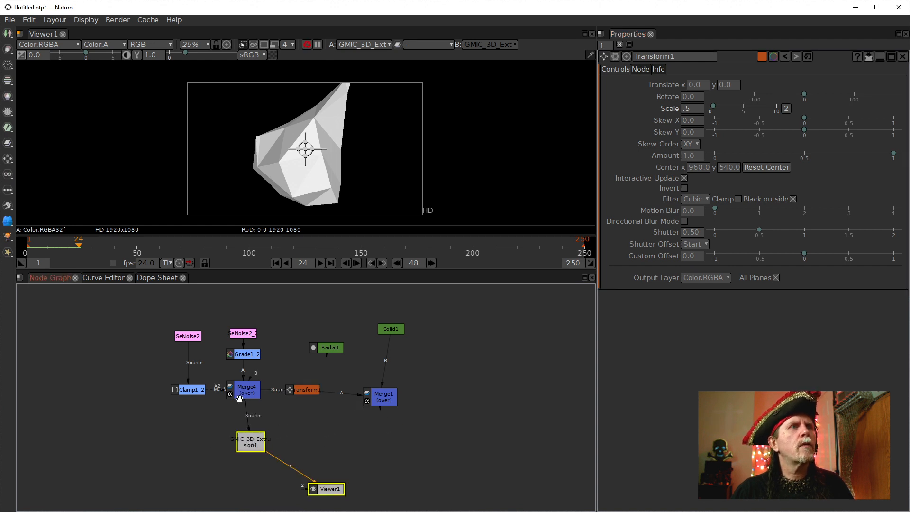
pyautogui.moveTo(246, 439); pyautogui.dragTo(301, 430)
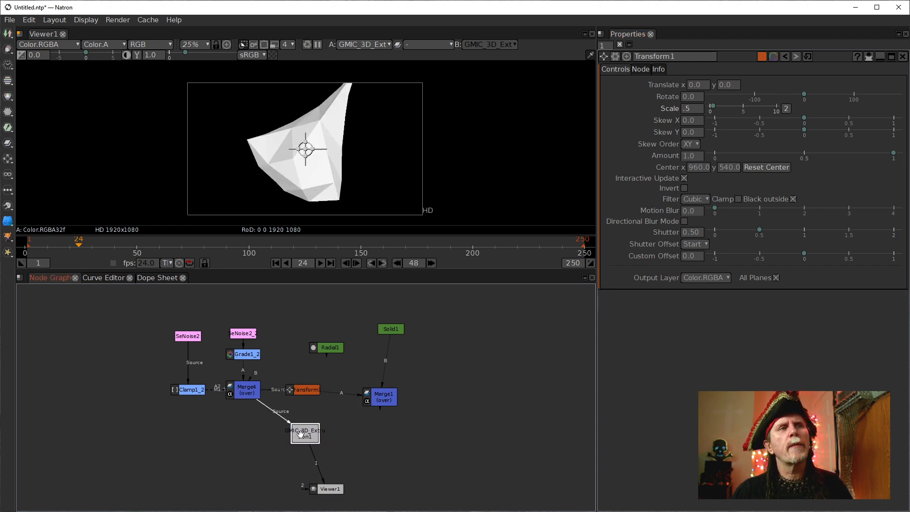
# Step: Set the Size of the GMIC_3D_Extrusion1 node to 0.40
pyautogui.doubleClick(300, 432)
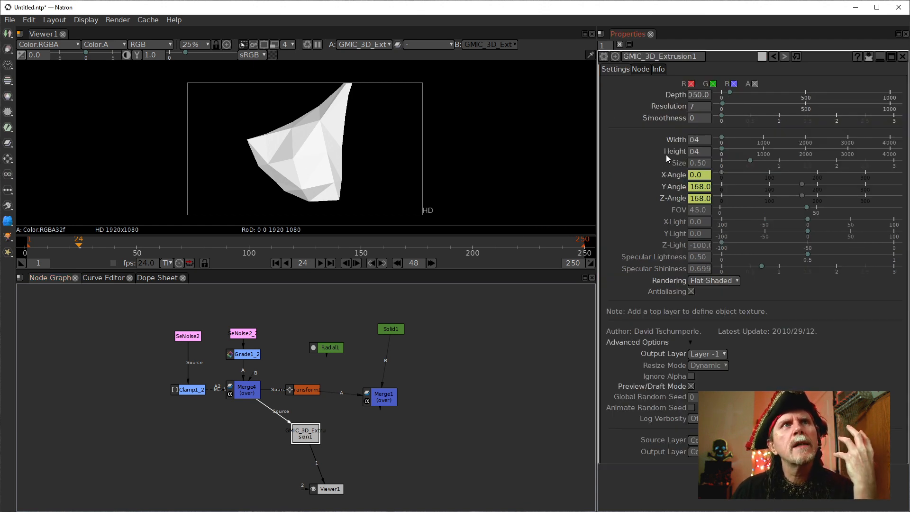
pyautogui.click(698, 163)
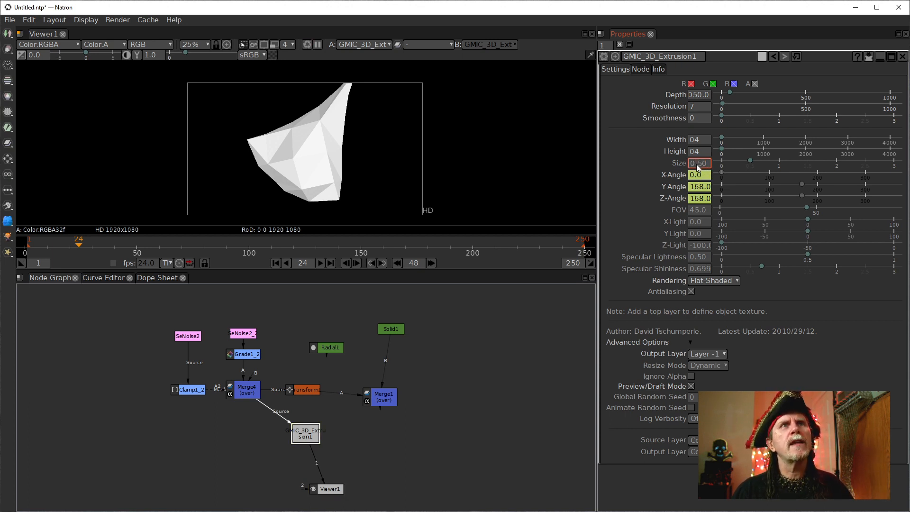
pyautogui.scroll(-1, 699, 163)
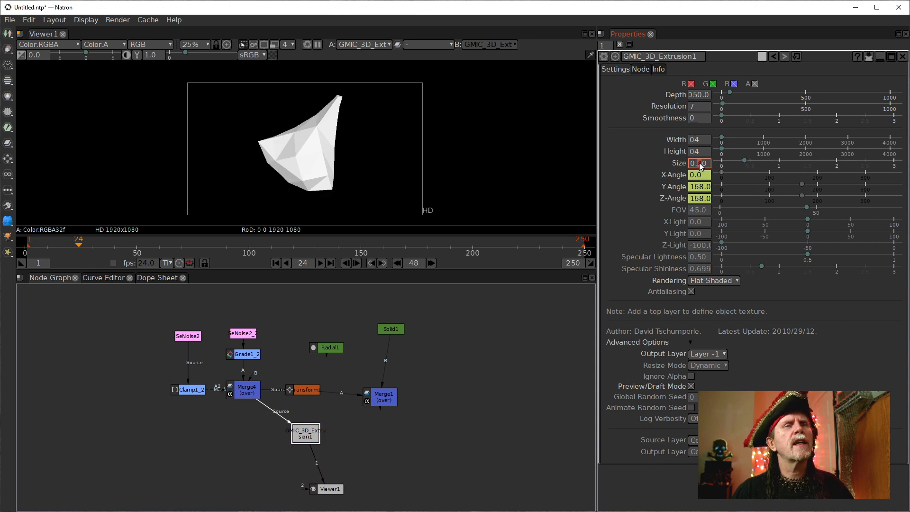
# Step: Return to the start of the timeline and play the tumbling animation of the resized rock
pyautogui.click(277, 263)
pyautogui.click(318, 263)
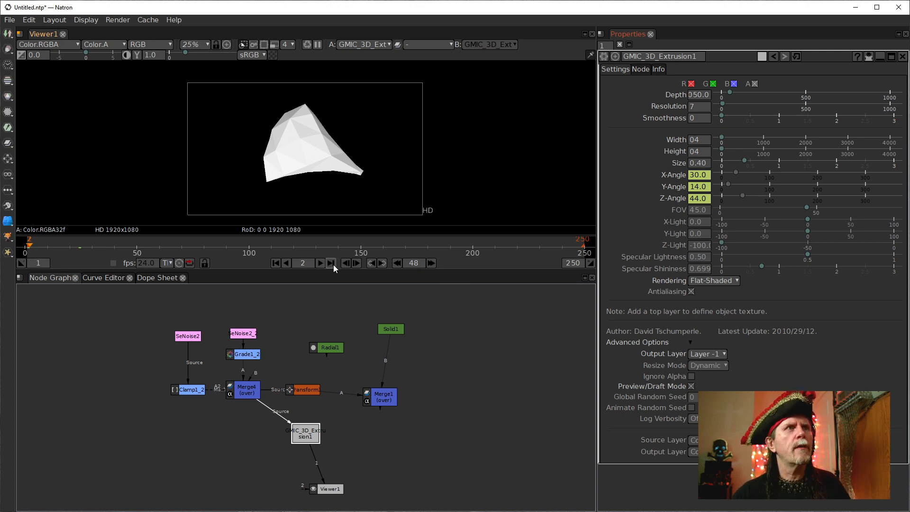
pyautogui.click(319, 263)
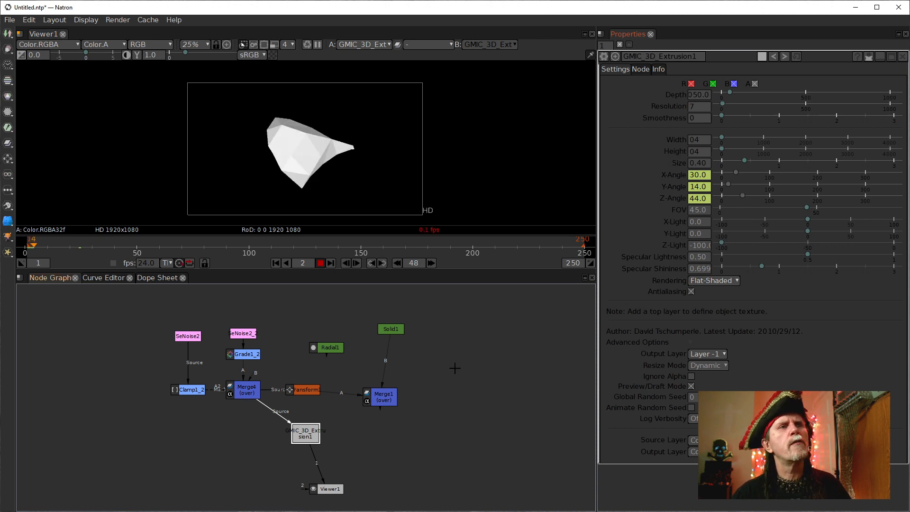
# Step: Connect Transform1's source to Radial1, place it below Radial1, and move Merge1 over beside it
pyautogui.moveTo(284, 390); pyautogui.dragTo(327, 351)
pyautogui.moveTo(306, 389); pyautogui.dragTo(346, 379)
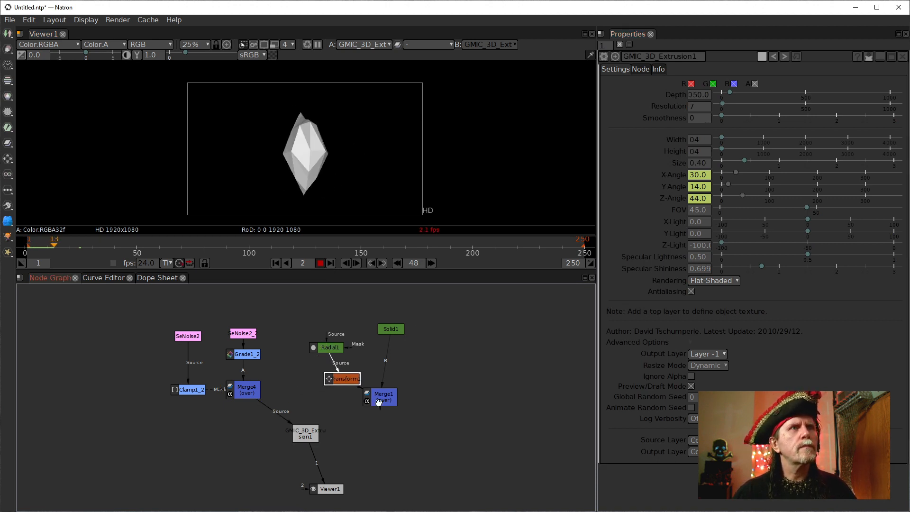
pyautogui.moveTo(389, 401); pyautogui.dragTo(420, 382)
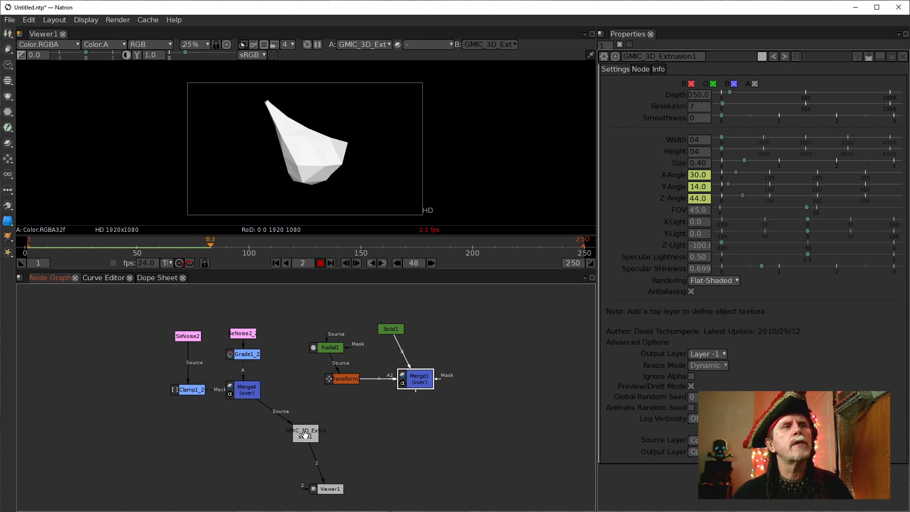
# Step: Place the GMIC_3D_Extrusion1 node directly below Merge4, restart the animation from the first frame and stop the playback
pyautogui.moveTo(303, 433); pyautogui.dragTo(259, 434)
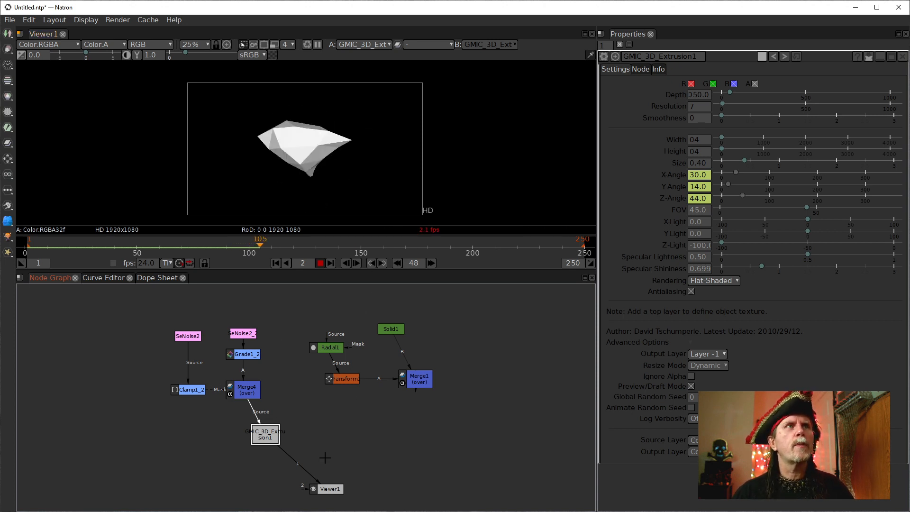
pyautogui.moveTo(262, 439); pyautogui.dragTo(239, 446)
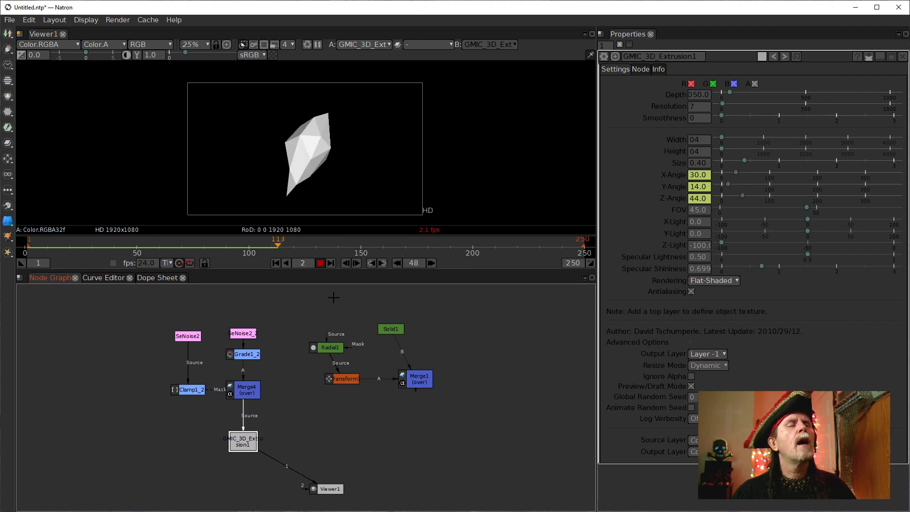
pyautogui.click(276, 263)
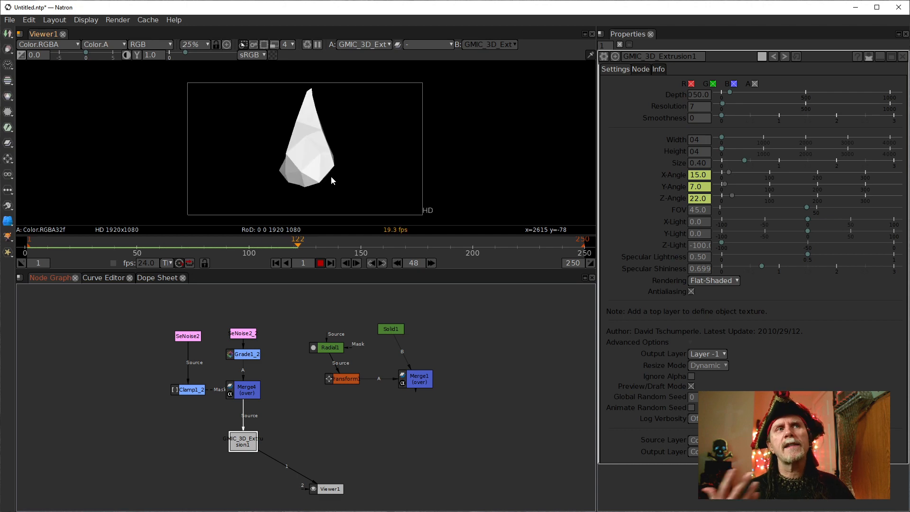
pyautogui.click(320, 263)
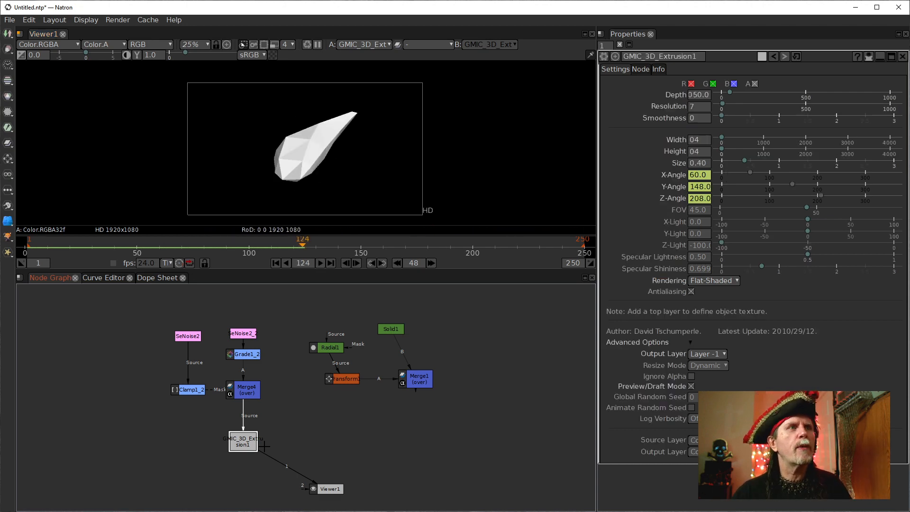
# Step: Duplicate GMIC_3D_Extrusion1, connect the copy's source to Merge1, and show the copy in Viewer1
pyautogui.hotkey('alt', 'c')
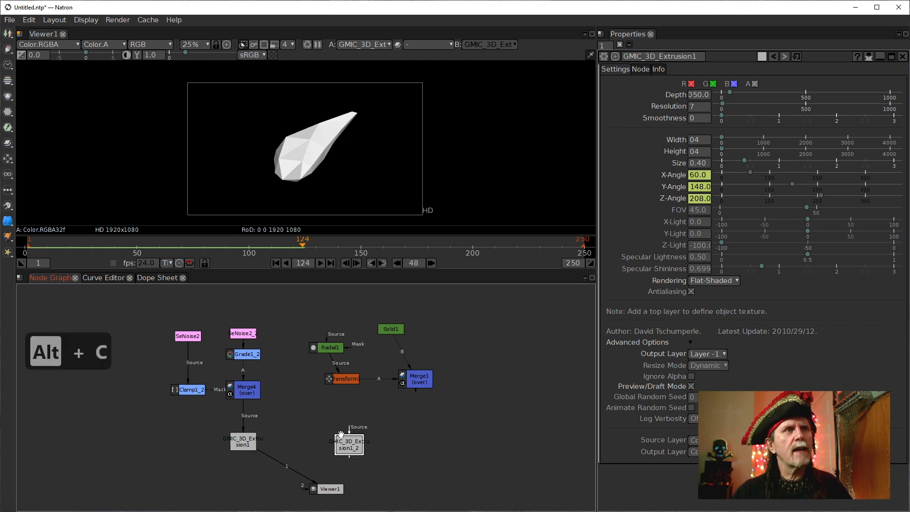
pyautogui.moveTo(347, 427)
pyautogui.mouseDown()
pyautogui.moveTo(340, 382)
pyautogui.moveTo(424, 380)
pyautogui.mouseUp()
pyautogui.press('1')
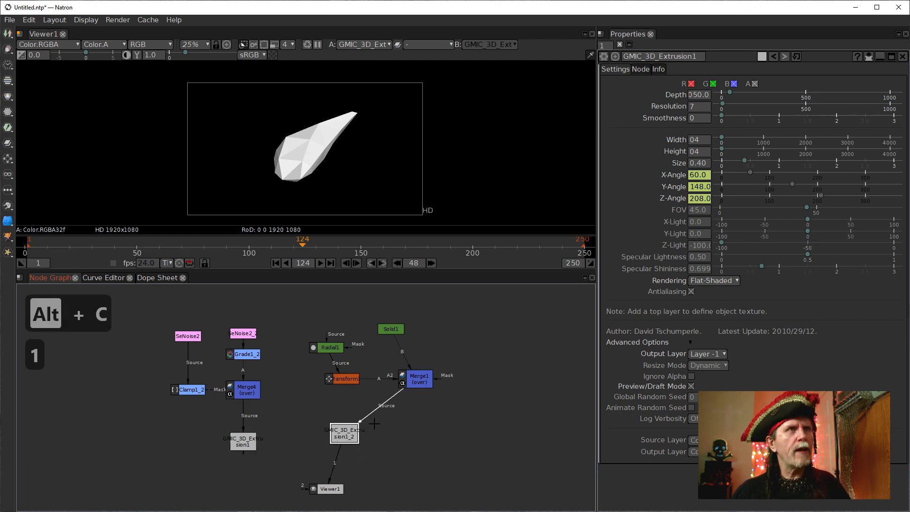
# Step: Set the Resolution of the GMIC_3D_Extrusion1_2 node to 5, leaving GMIC_3D_Extrusion1 at 7
pyautogui.click(695, 119)
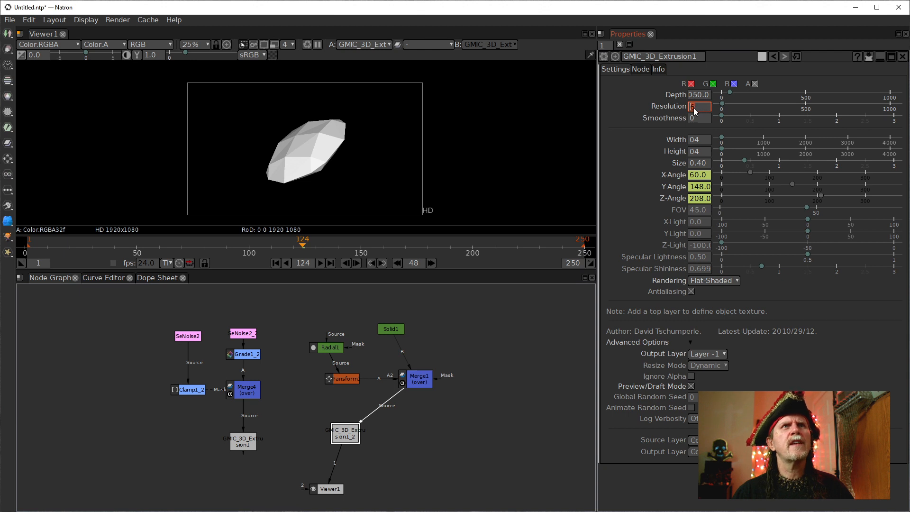
pyautogui.scroll(1, 694, 108)
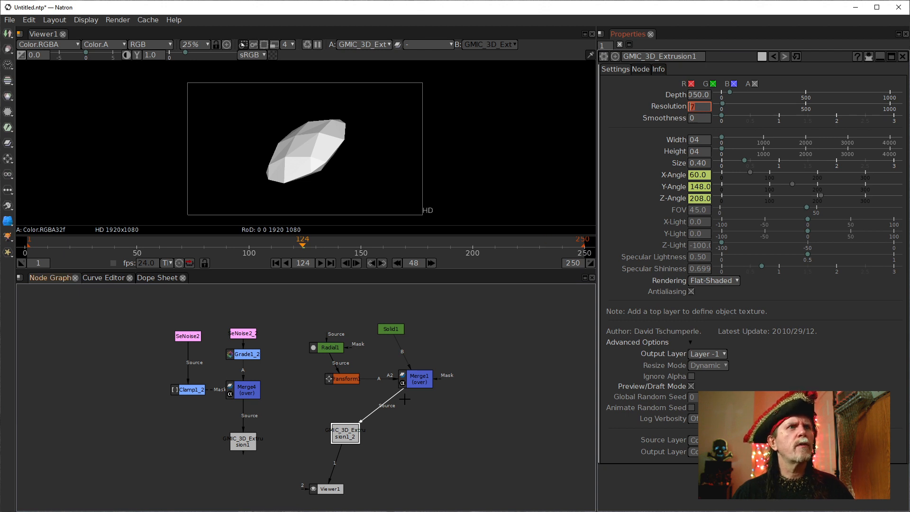
pyautogui.doubleClick(345, 433)
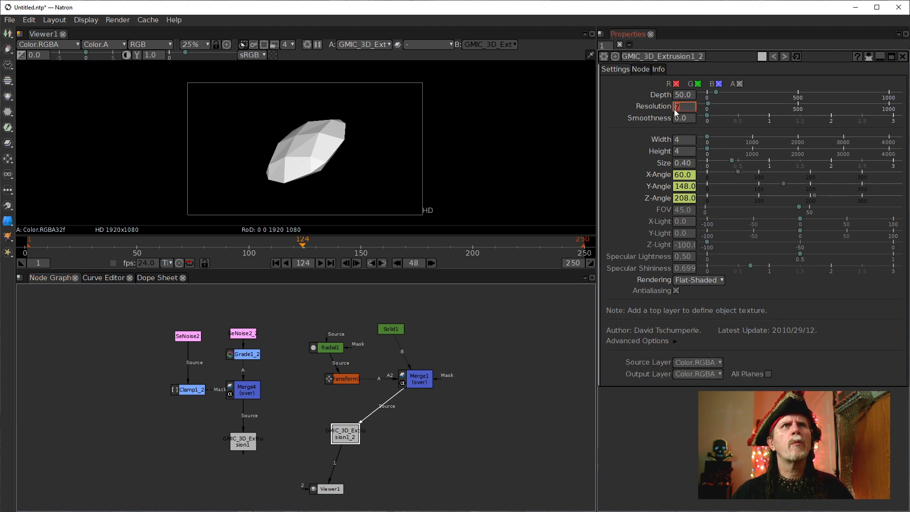
pyautogui.scroll(-1, 676, 105)
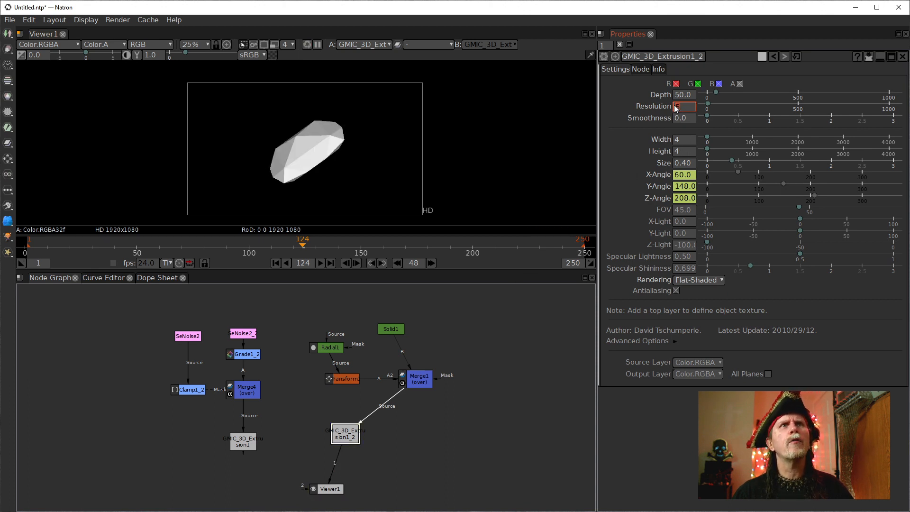
pyautogui.scroll(-1, 674, 105)
pyautogui.scroll(1, 676, 106)
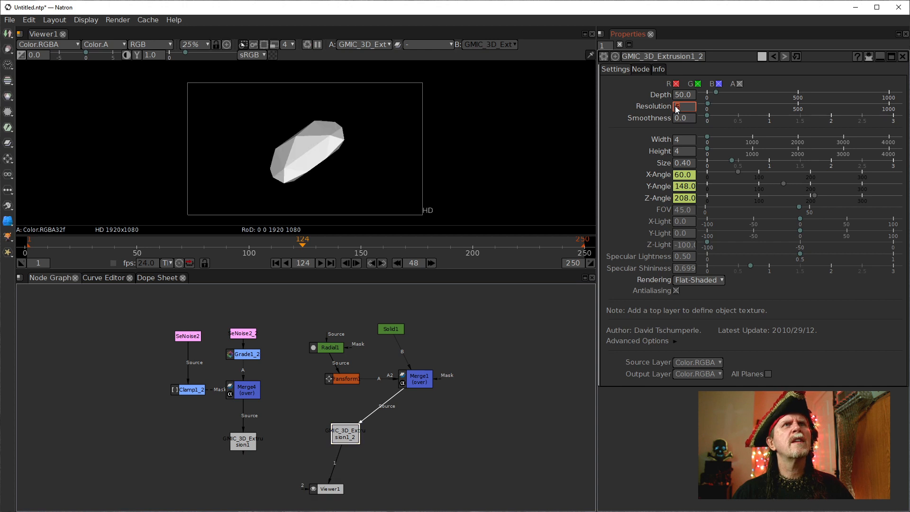
# Step: Play the second rock's tumbling animation from the start of the timeline and stop it at frame 54
pyautogui.click(276, 263)
pyautogui.click(320, 263)
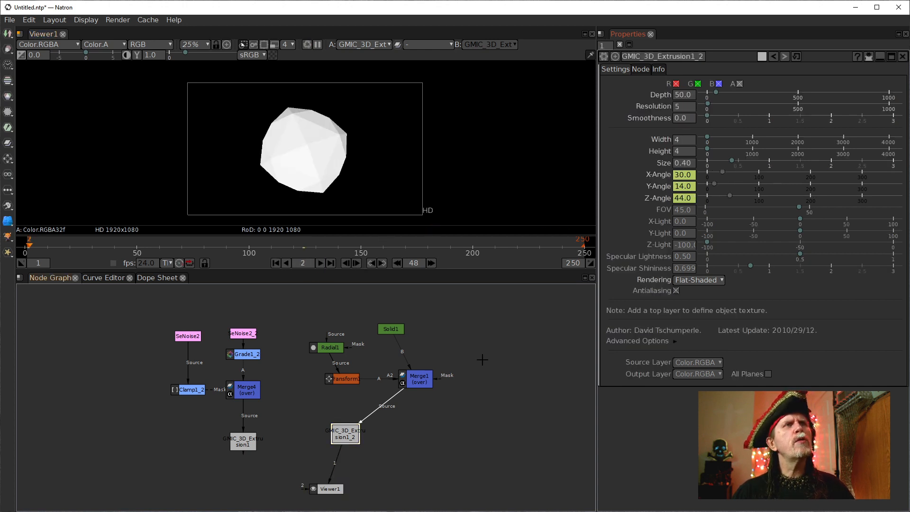
pyautogui.click(321, 263)
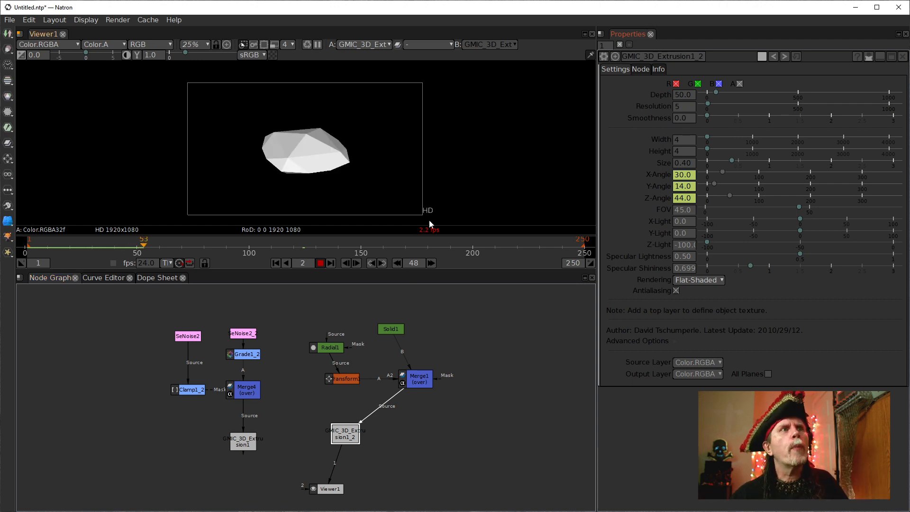
pyautogui.click(320, 263)
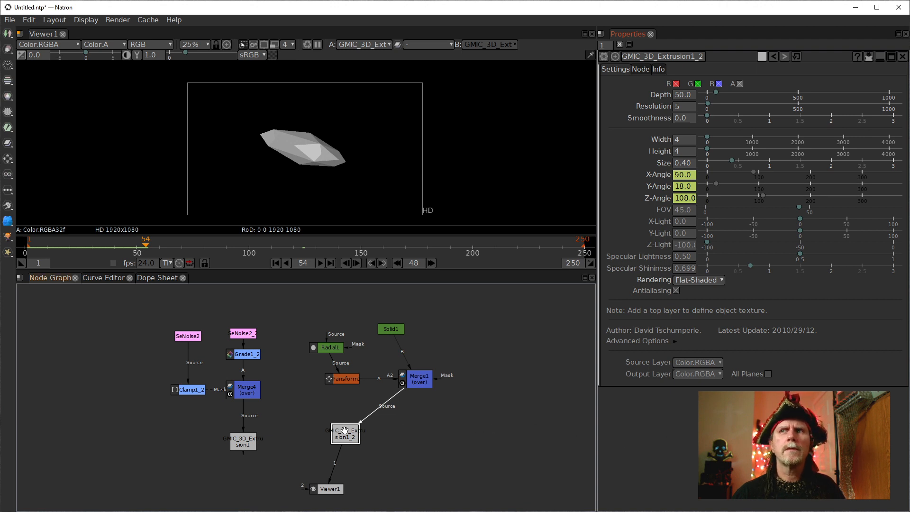
# Step: Align the second rock's branch: Transform1 below Radial1, Merge1 closer beside it, and Solid1 and GMIC_3D_Extrusion1_2 above and below Merge1
pyautogui.moveTo(343, 432); pyautogui.dragTo(376, 432)
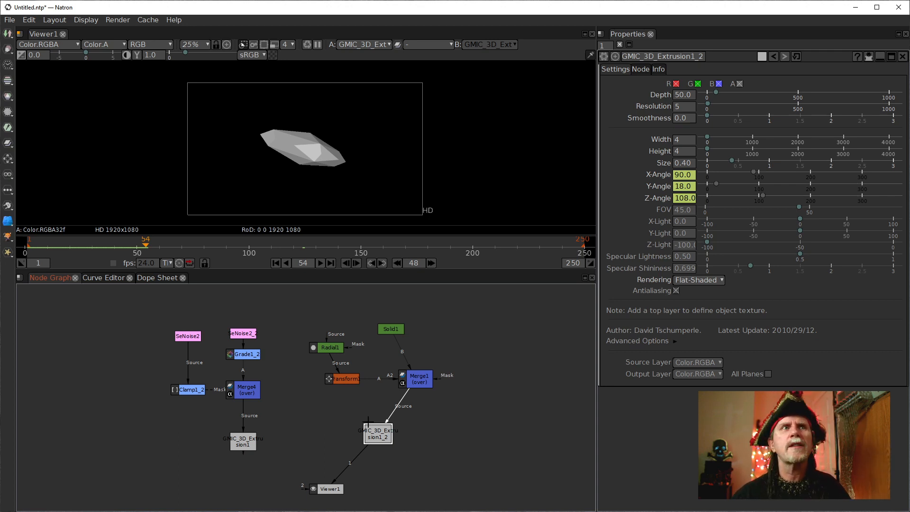
pyautogui.moveTo(390, 437); pyautogui.dragTo(357, 440)
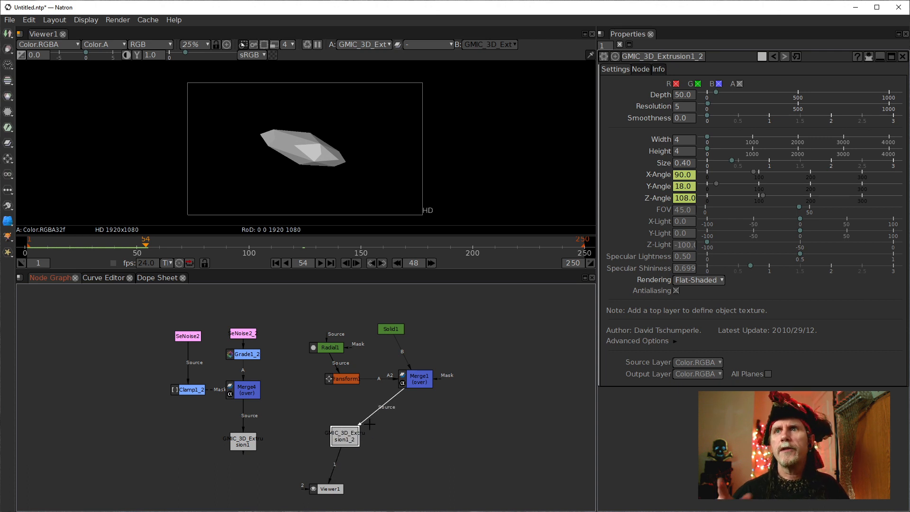
pyautogui.moveTo(346, 383); pyautogui.dragTo(331, 383)
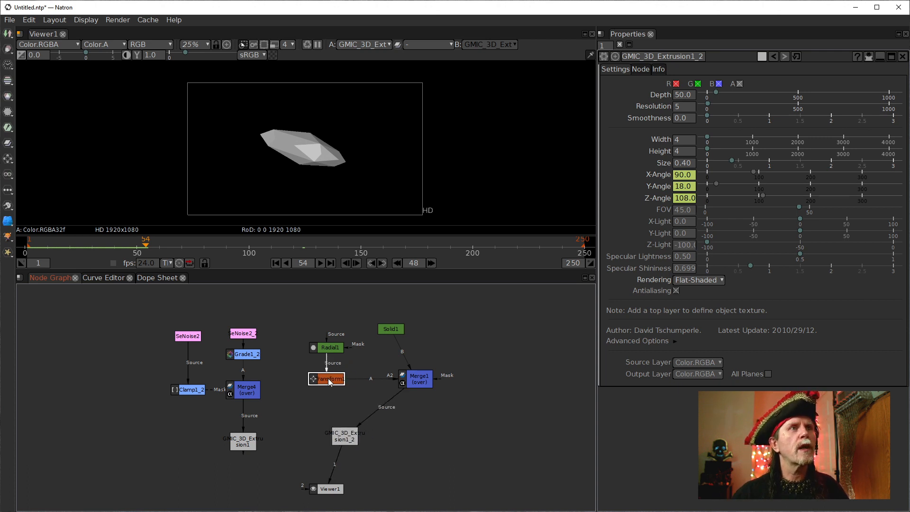
pyautogui.moveTo(429, 381); pyautogui.dragTo(399, 381)
pyautogui.moveTo(390, 328); pyautogui.dragTo(384, 343)
pyautogui.moveTo(338, 435); pyautogui.dragTo(378, 435)
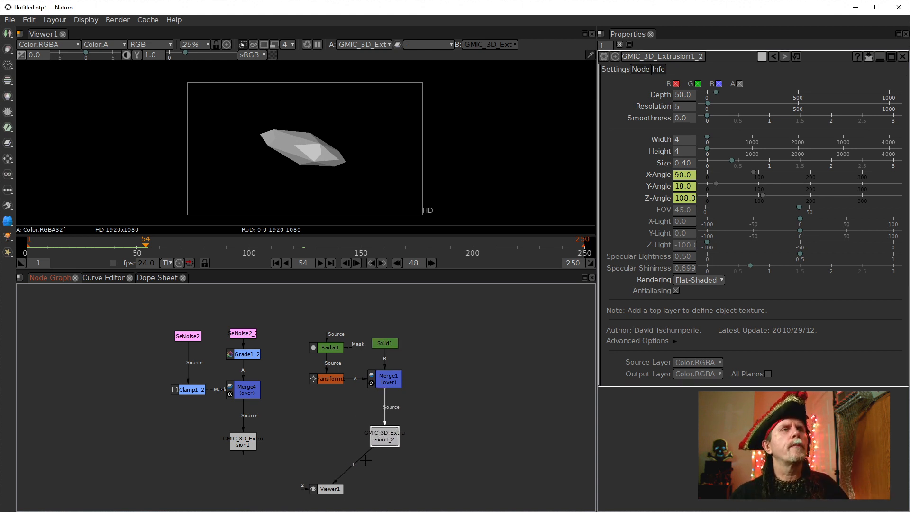
# Step: Connect Viewer1 to GMIC_3D_Extrusion1 and place the viewer node directly below it
pyautogui.moveTo(341, 486); pyautogui.dragTo(294, 484)
pyautogui.moveTo(357, 441); pyautogui.dragTo(373, 369)
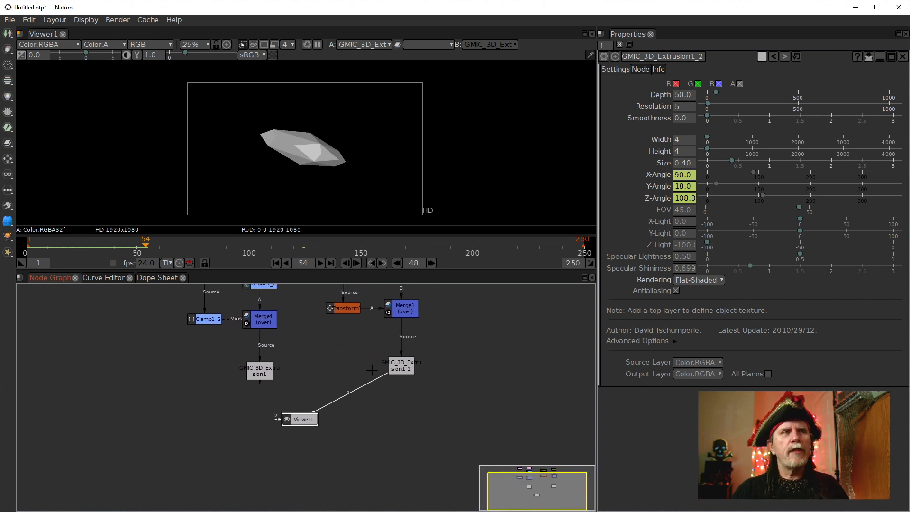
pyautogui.click(259, 373)
pyautogui.press('1')
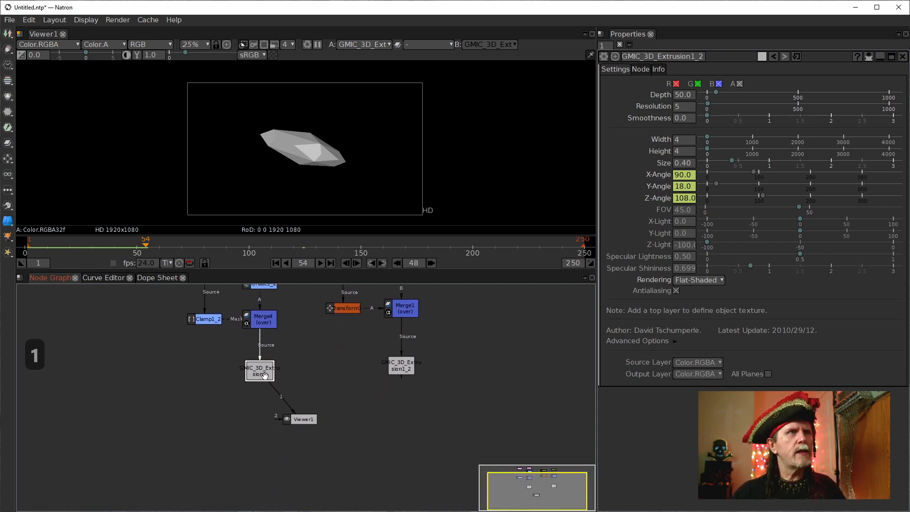
pyautogui.moveTo(303, 420); pyautogui.dragTo(282, 439)
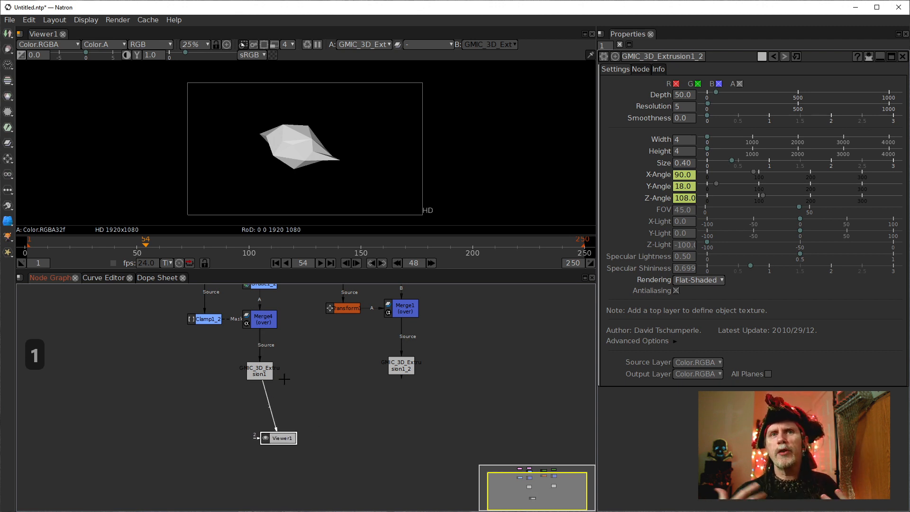
pyautogui.moveTo(283, 435); pyautogui.dragTo(263, 457)
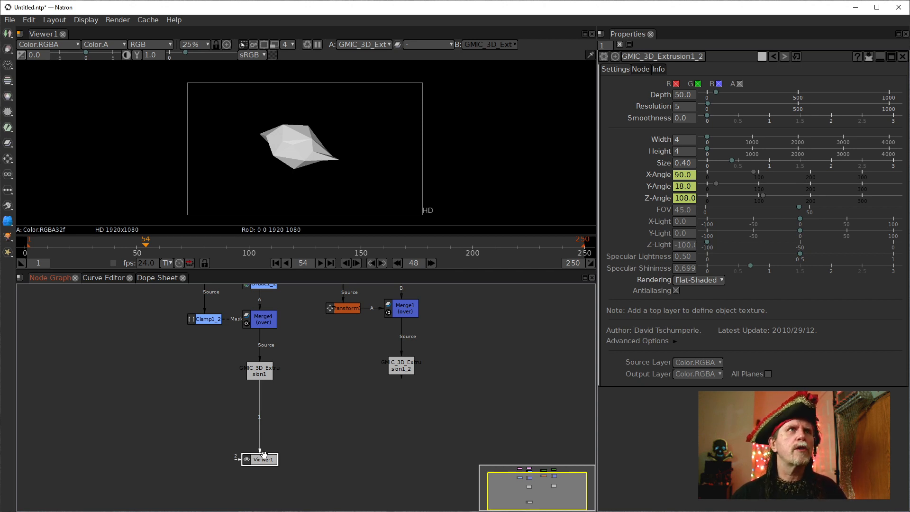
# Step: Insert a Tile node between GMIC_3D_Extrusion1 and Viewer1
pyautogui.click(262, 374)
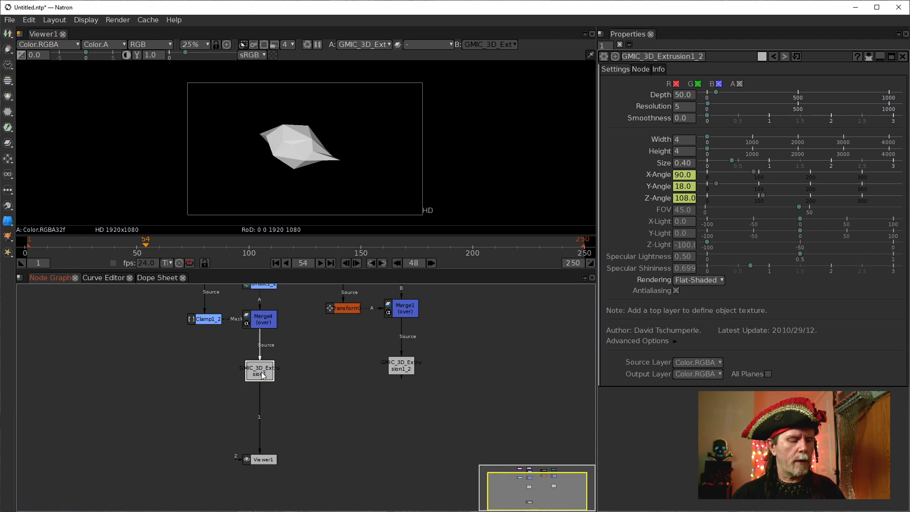
pyautogui.rightClick(136, 303)
pyautogui.moveTo(181, 299)
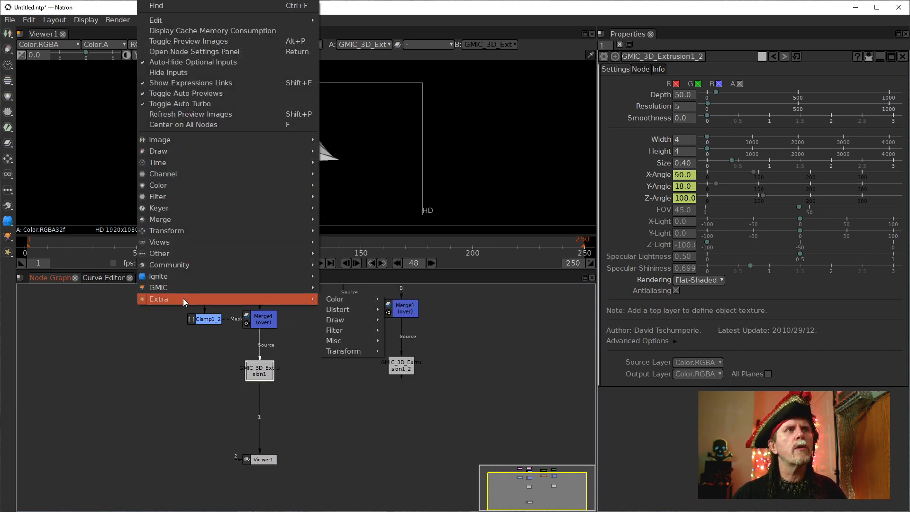
pyautogui.moveTo(353, 330)
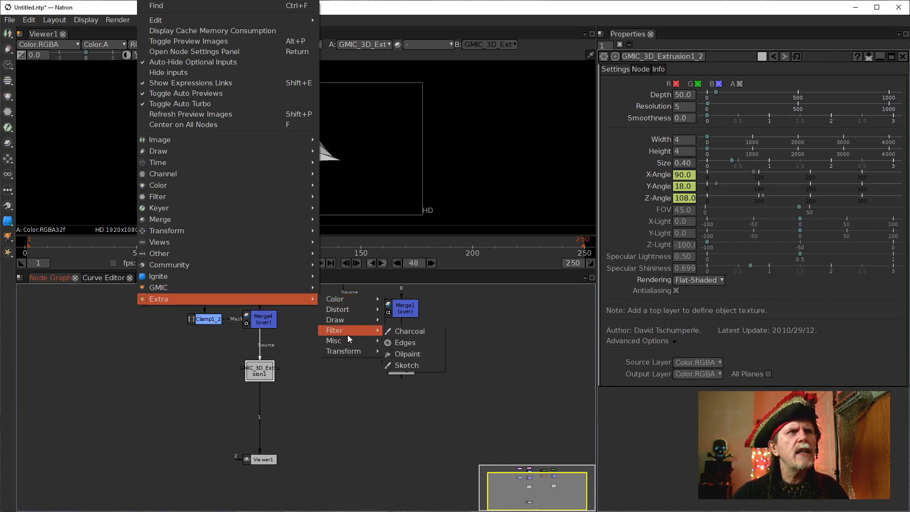
pyautogui.moveTo(345, 348)
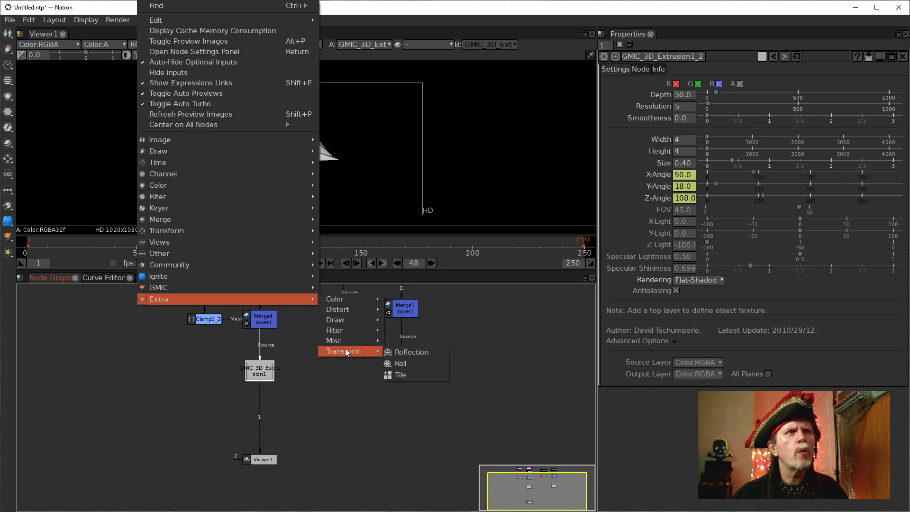
pyautogui.click(398, 376)
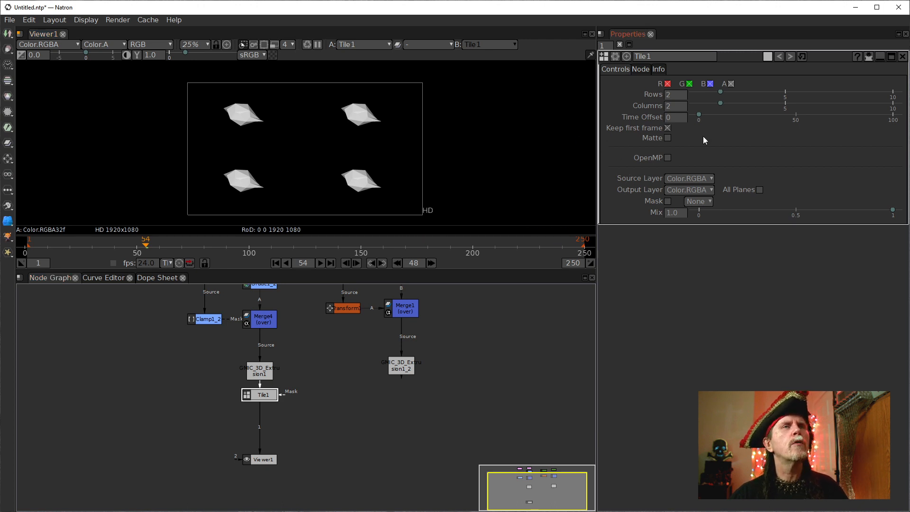
# Step: Set Tile1's Time Offset to 9, then play the tiled rocks and stop at frame 89
pyautogui.doubleClick(670, 96)
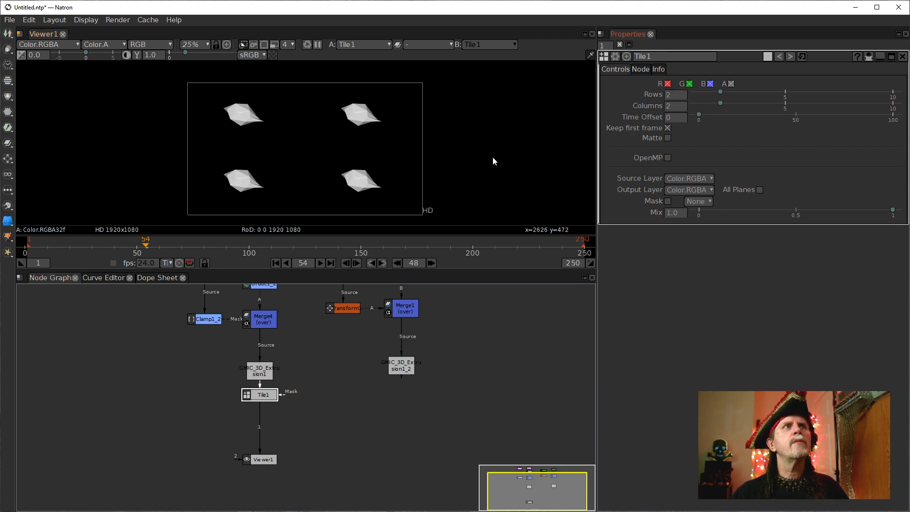
pyautogui.click(666, 93)
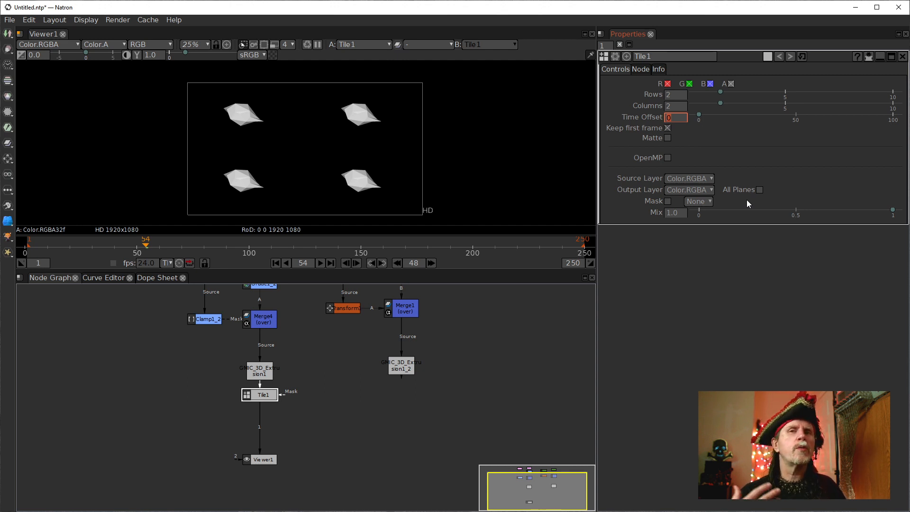
pyautogui.write('9')
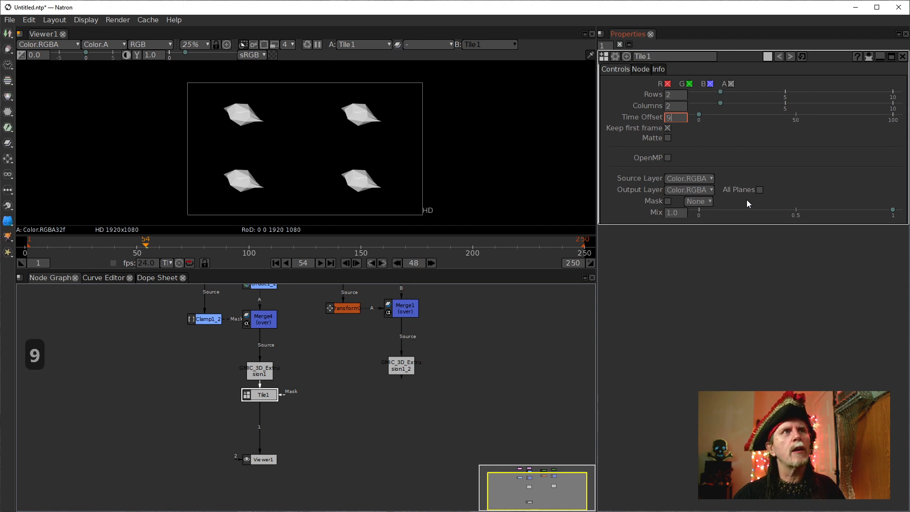
pyautogui.press('Return')
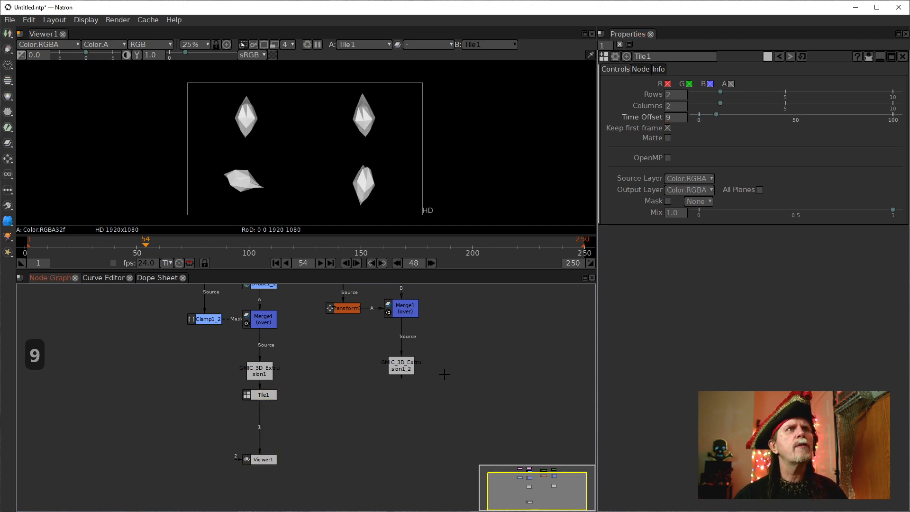
pyautogui.click(323, 265)
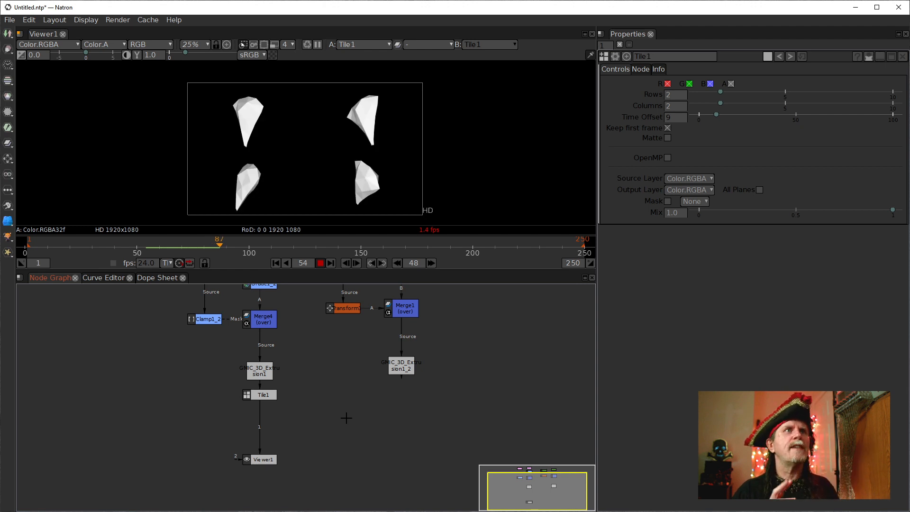
pyautogui.click(320, 263)
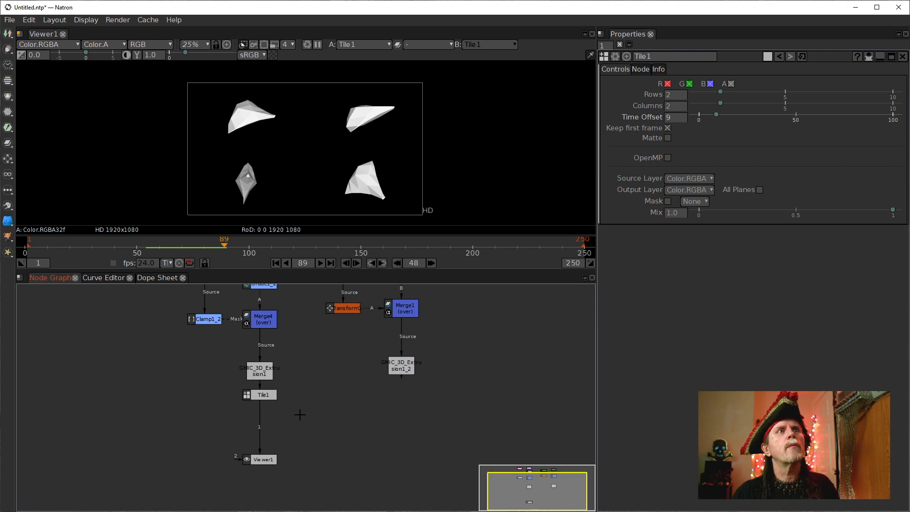
# Step: Duplicate the Tile1 node and reset all parameters of the copy to their defaults
pyautogui.click(265, 398)
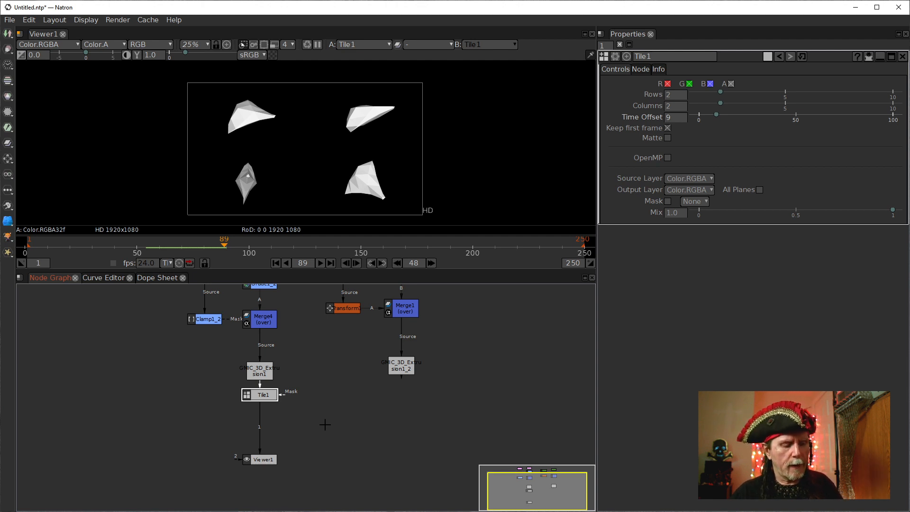
pyautogui.hotkey('alt', 'c')
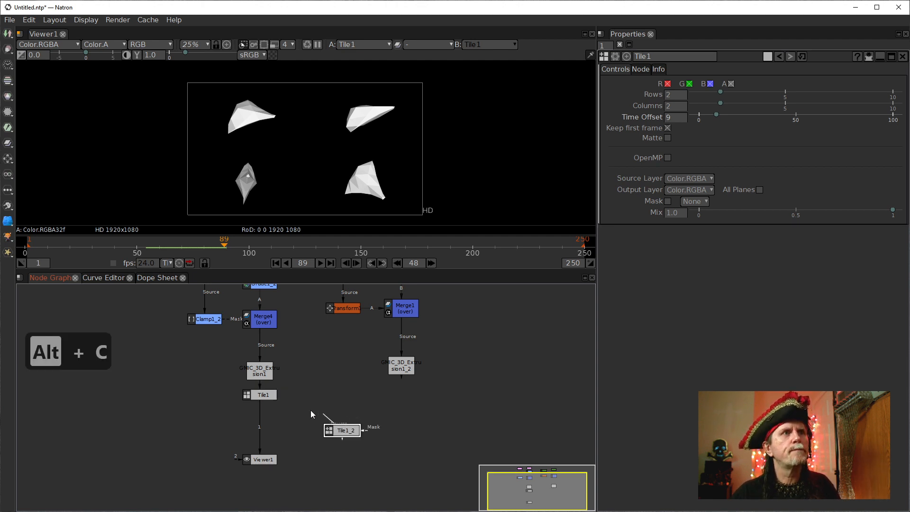
pyautogui.moveTo(266, 394); pyautogui.dragTo(385, 392)
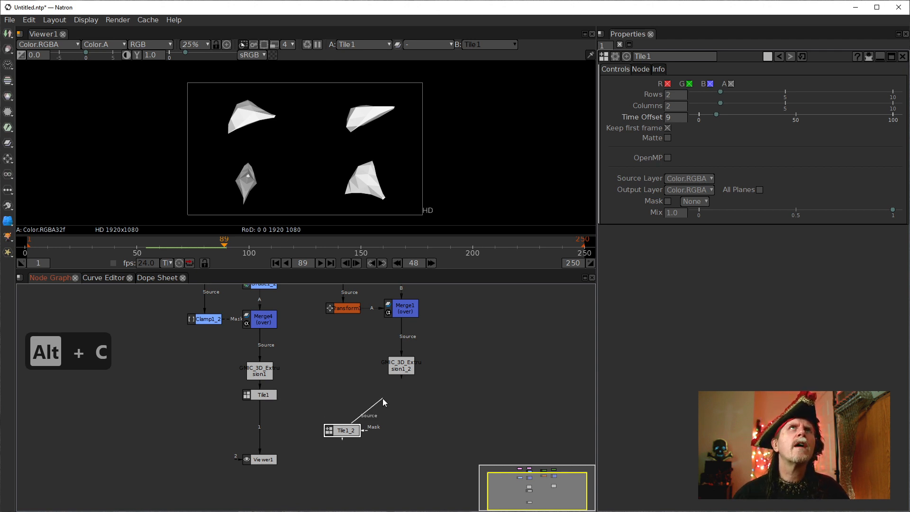
pyautogui.moveTo(382, 398); pyautogui.dragTo(383, 400)
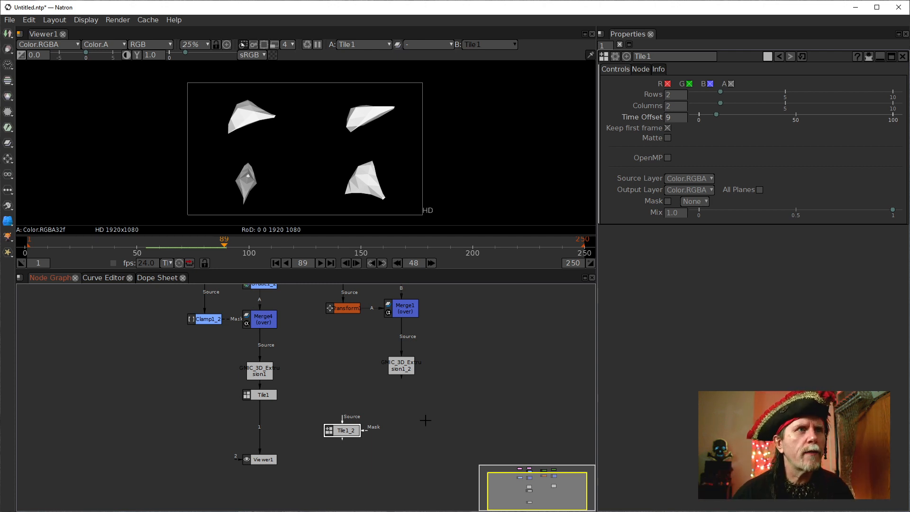
pyautogui.doubleClick(339, 431)
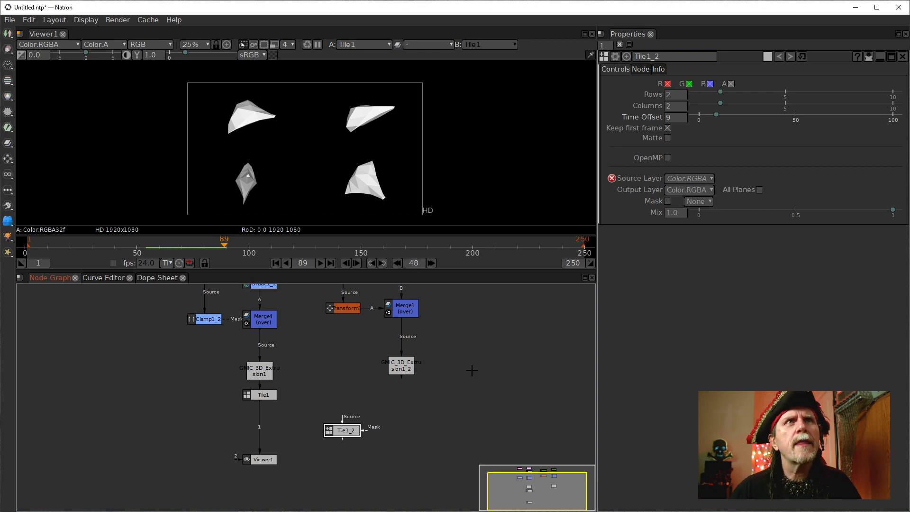
pyautogui.click(336, 430)
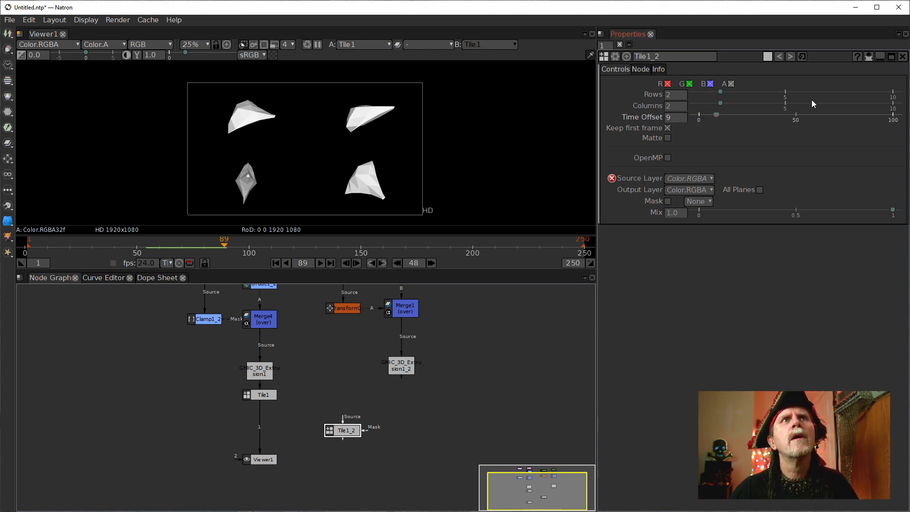
pyautogui.click(802, 56)
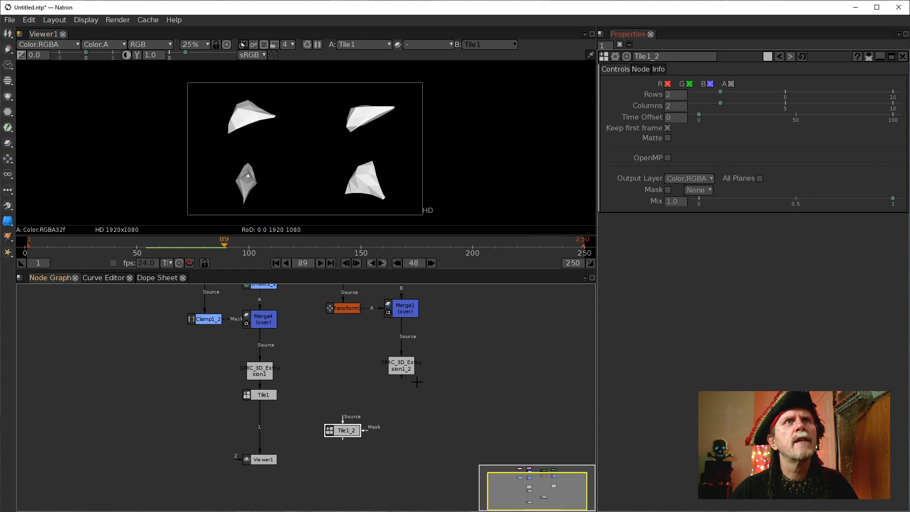
# Step: Insert the duplicated Tile node in line between Tile1 and Viewer1, and play the animation from the first frame
pyautogui.moveTo(342, 418); pyautogui.dragTo(263, 396)
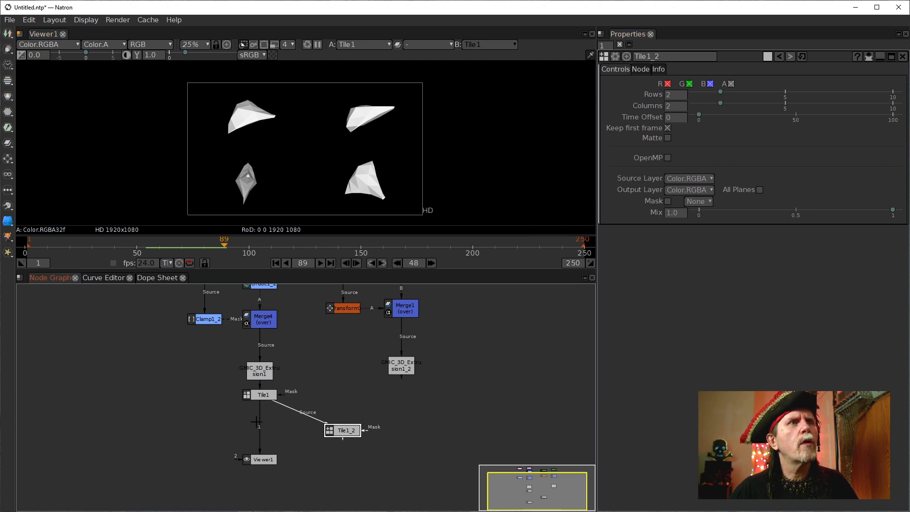
pyautogui.moveTo(259, 432); pyautogui.dragTo(300, 429)
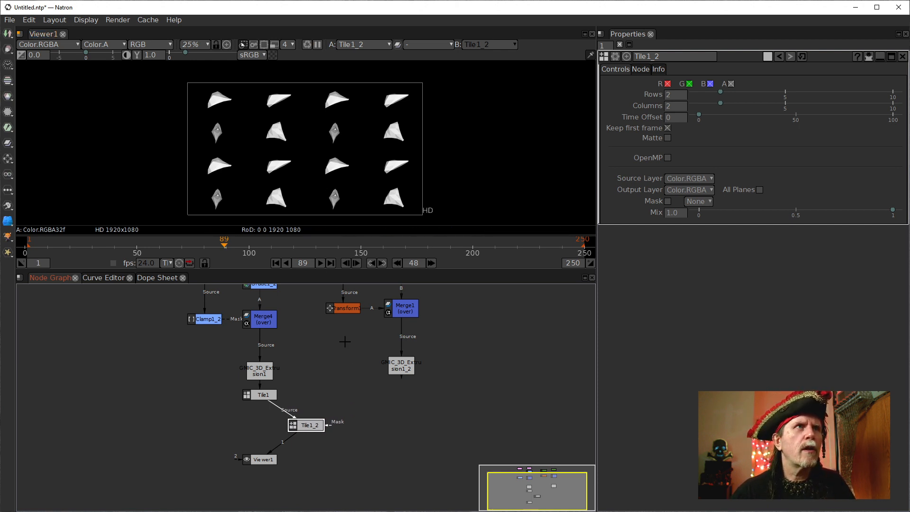
pyautogui.click(277, 264)
pyautogui.click(320, 264)
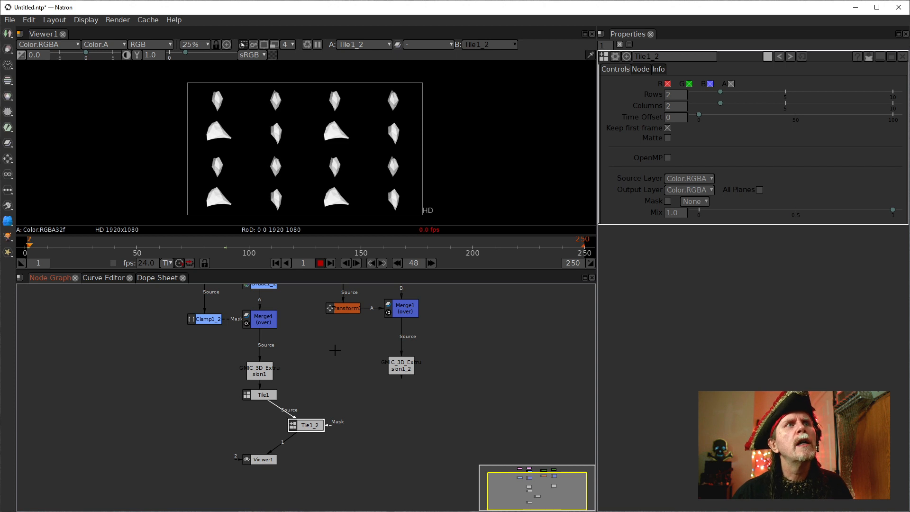
pyautogui.moveTo(304, 426); pyautogui.dragTo(257, 423)
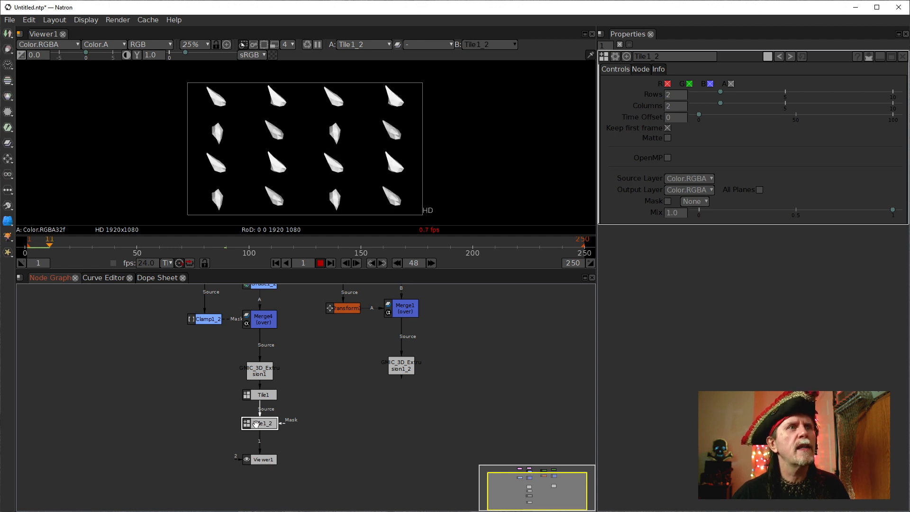
pyautogui.moveTo(256, 423)
pyautogui.mouseDown()
pyautogui.moveTo(290, 421)
pyautogui.moveTo(256, 425)
pyautogui.mouseUp()
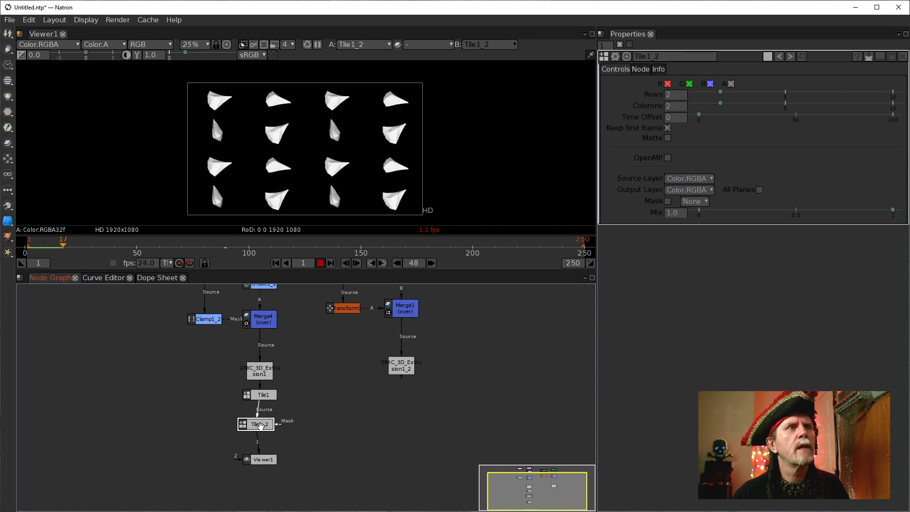
pyautogui.moveTo(258, 424); pyautogui.dragTo(266, 422)
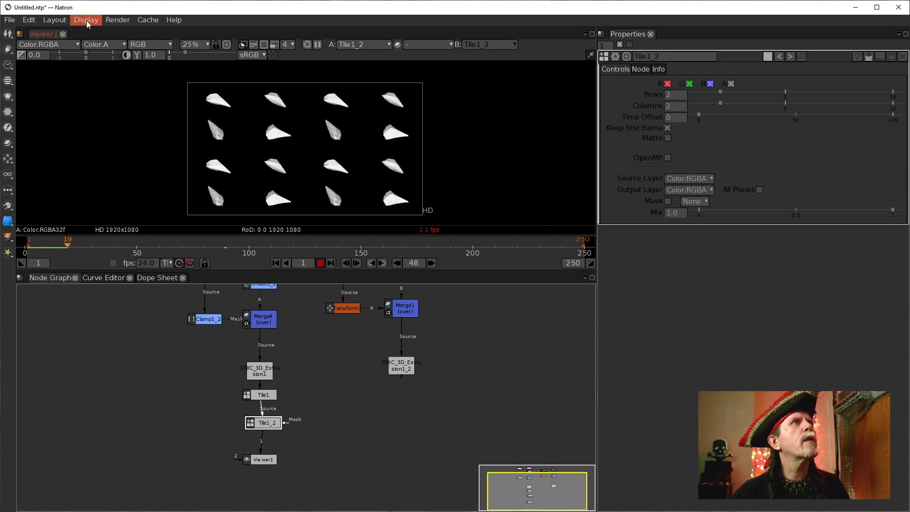
# Step: Enable render statistics with their window clear of the first rock's node chain, and stop the playback at frame 26
pyautogui.click(114, 20)
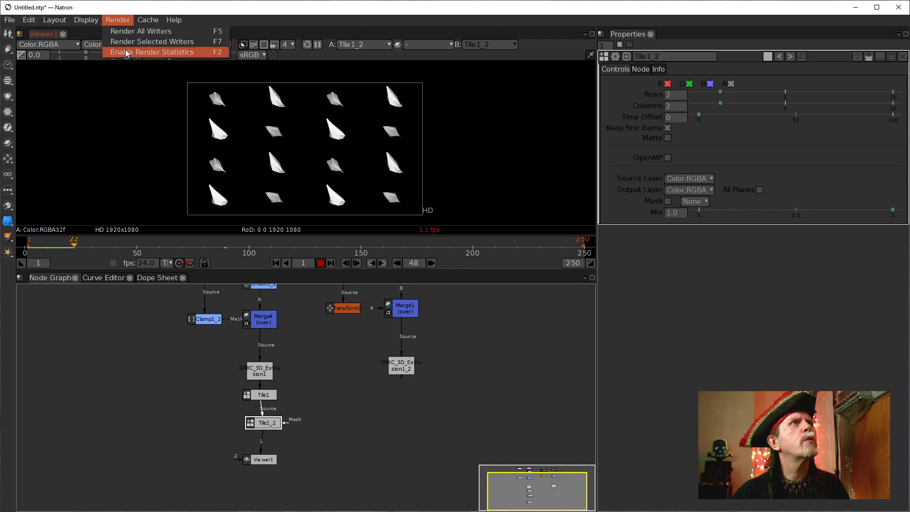
pyautogui.click(151, 52)
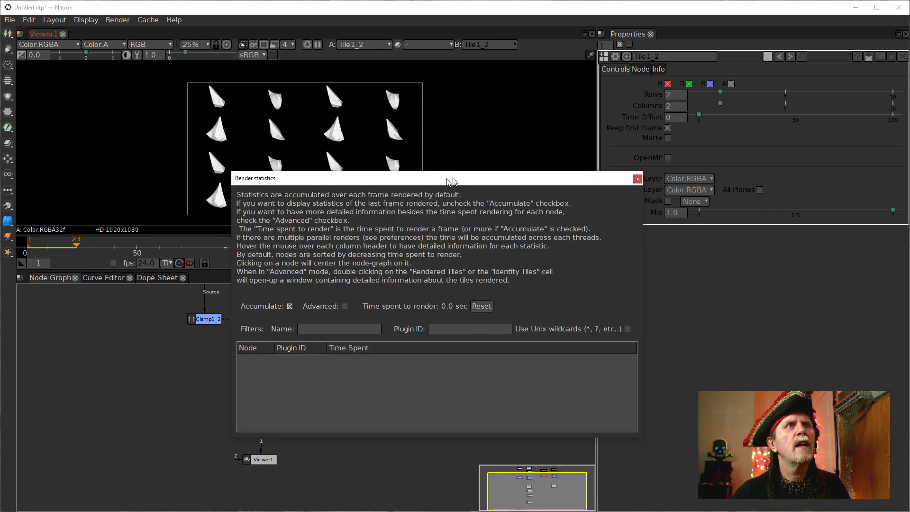
pyautogui.moveTo(424, 178); pyautogui.dragTo(644, 147)
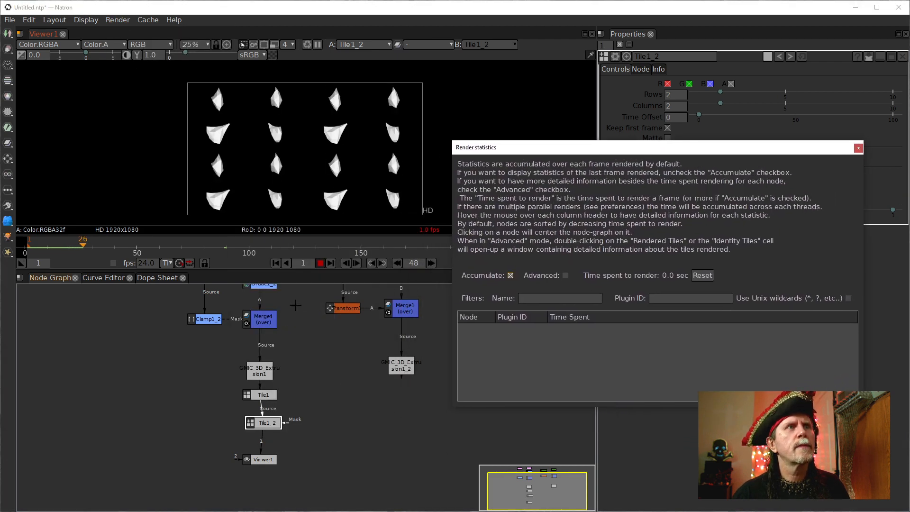
pyautogui.click(321, 264)
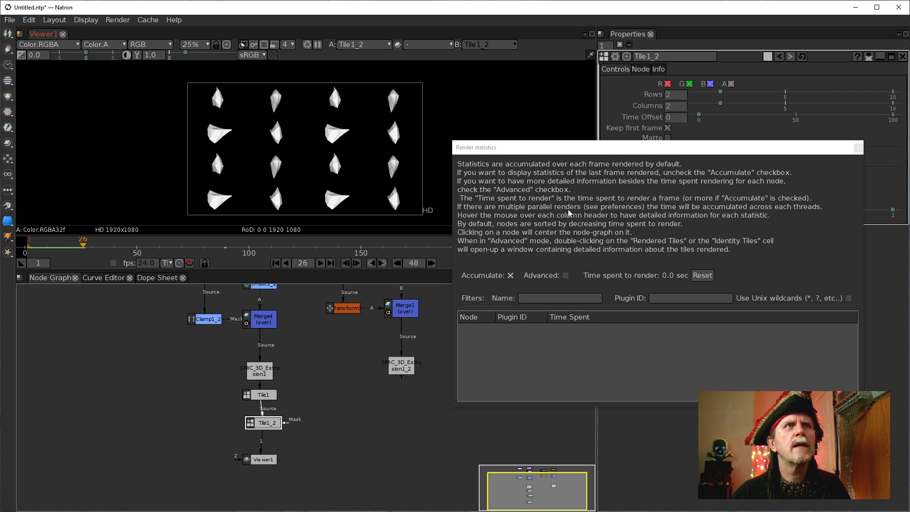
pyautogui.moveTo(259, 424); pyautogui.dragTo(247, 423)
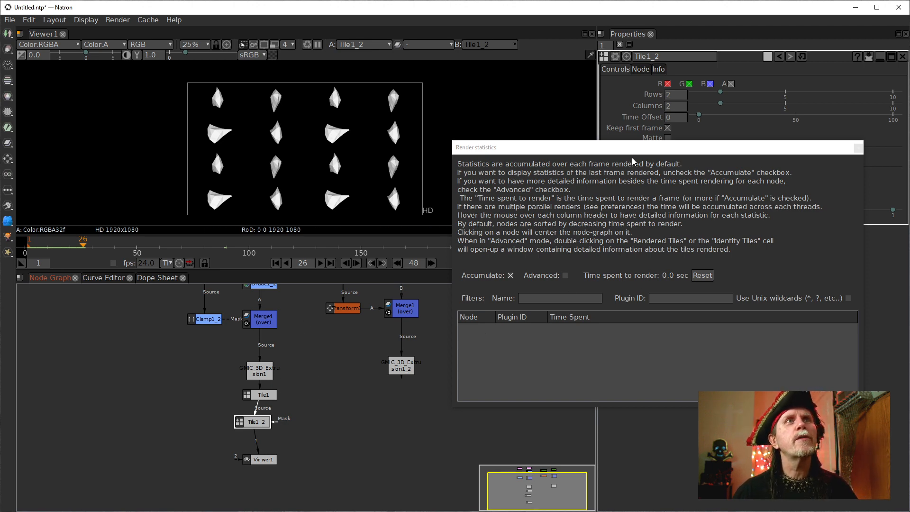
pyautogui.moveTo(630, 147); pyautogui.dragTo(506, 190)
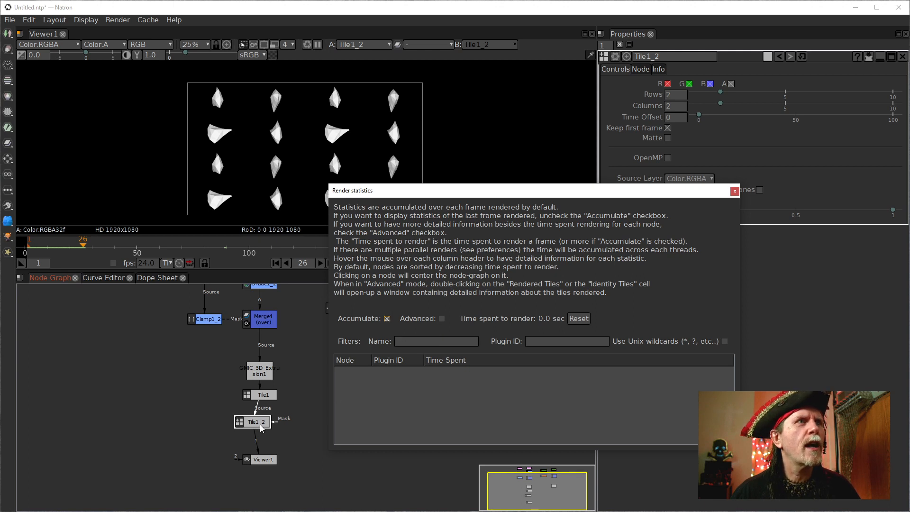
pyautogui.moveTo(252, 422); pyautogui.dragTo(258, 424)
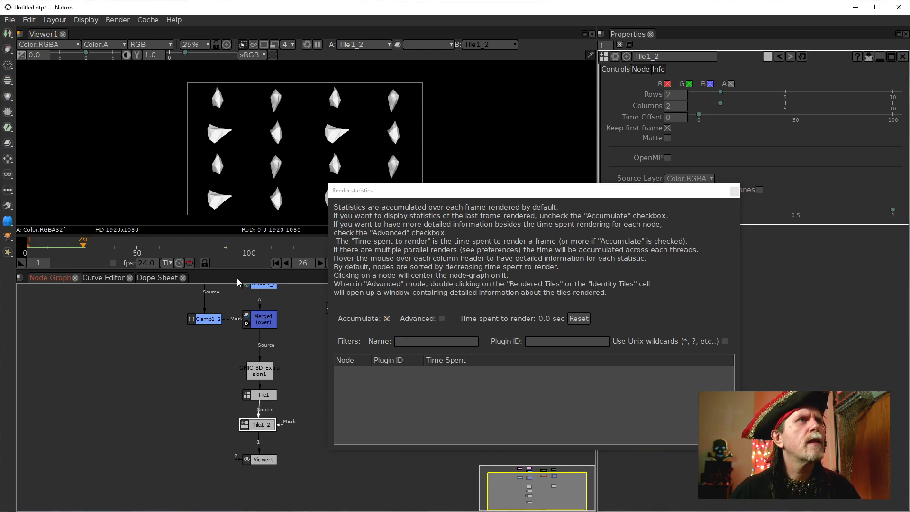
# Step: Play the double-tiled rocks from the first frame to frame 91 and examine each node's render time
pyautogui.click(275, 262)
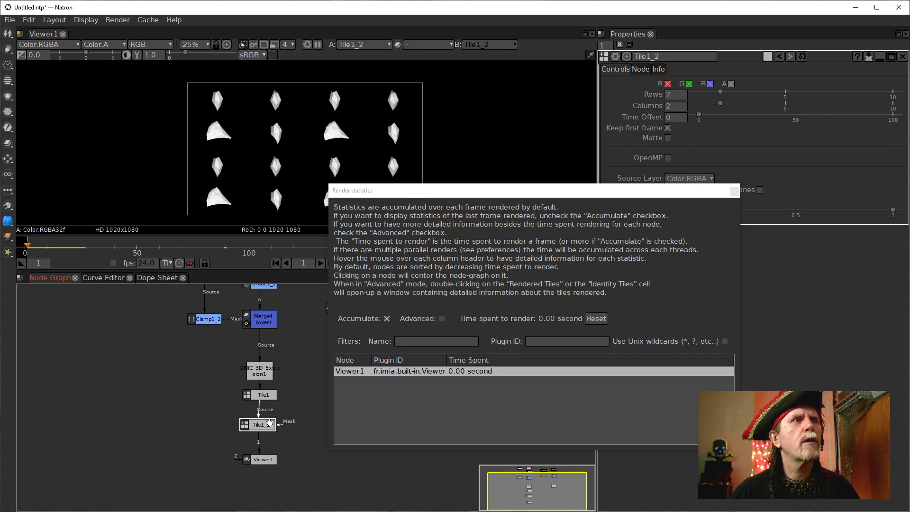
pyautogui.click(320, 263)
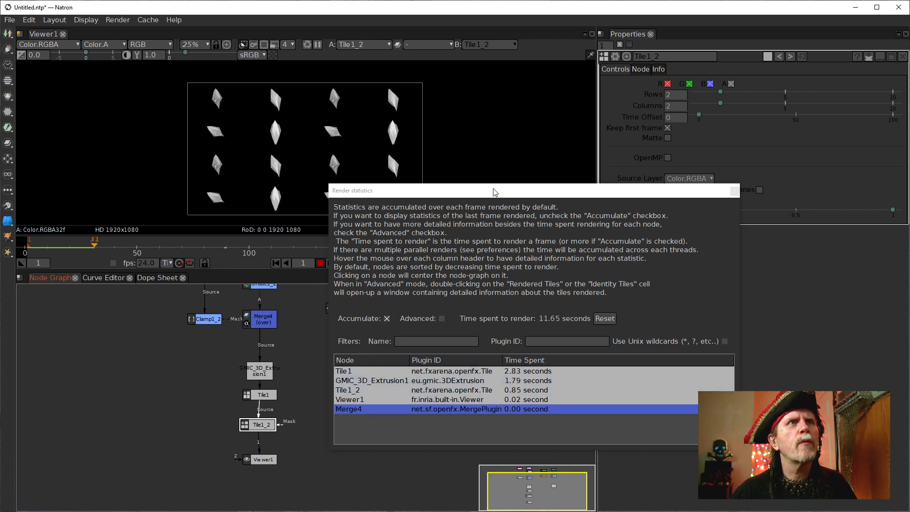
pyautogui.moveTo(500, 190); pyautogui.dragTo(501, 112)
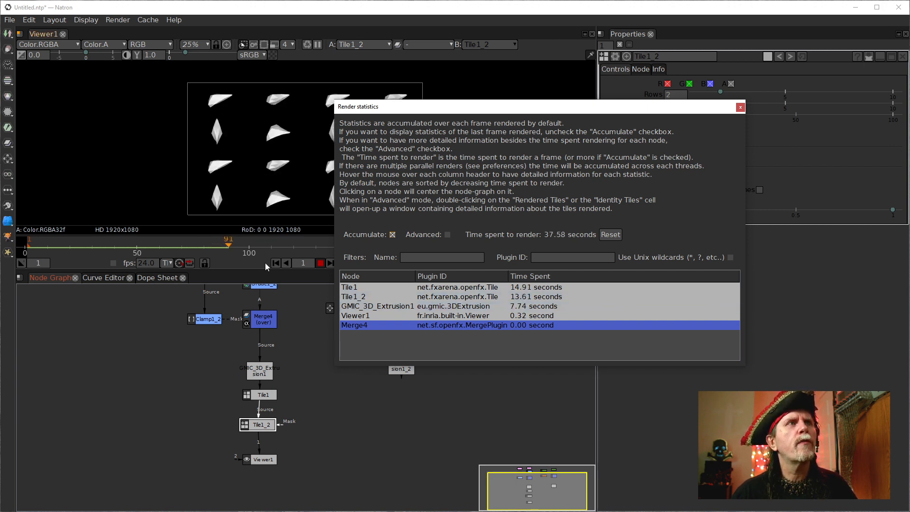
pyautogui.click(320, 263)
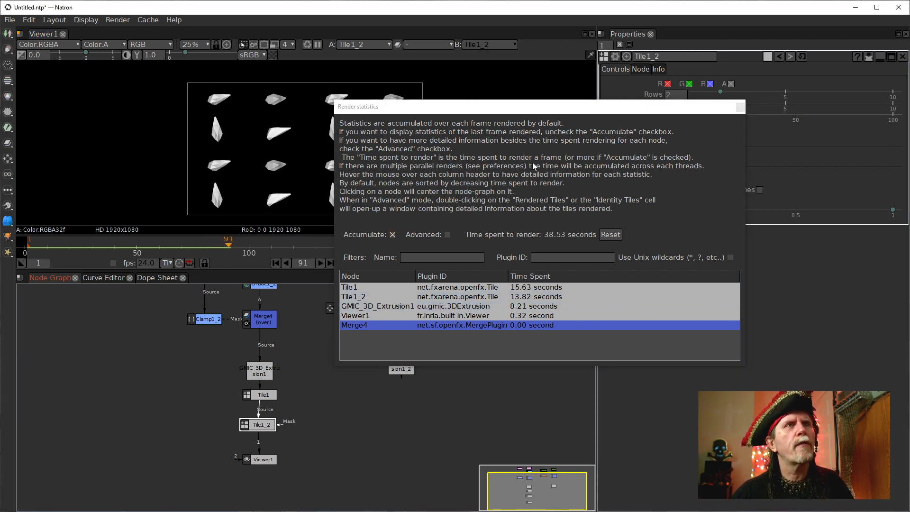
# Step: Move Tile1_2 out of the chain to the side and disconnect Viewer1 from it
pyautogui.moveTo(516, 109); pyautogui.dragTo(623, 107)
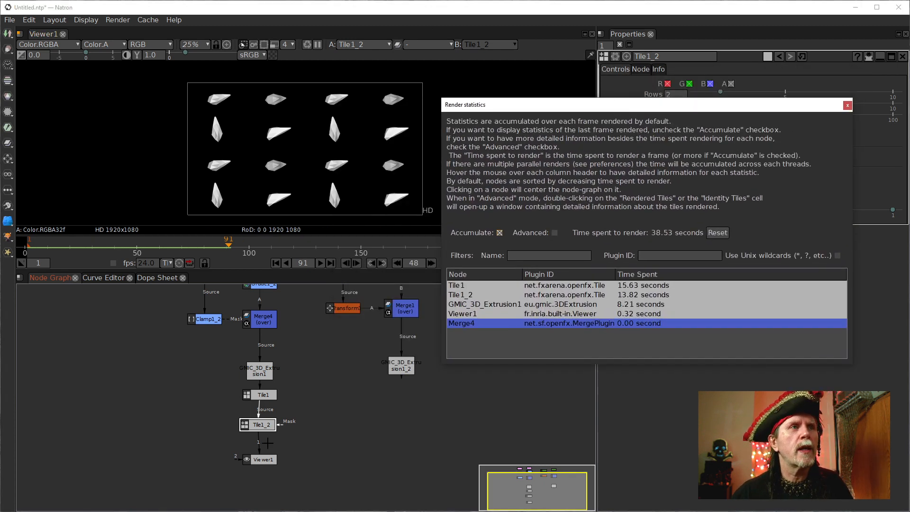
pyautogui.moveTo(252, 425); pyautogui.dragTo(132, 423)
pyautogui.moveTo(219, 447); pyautogui.dragTo(292, 432)
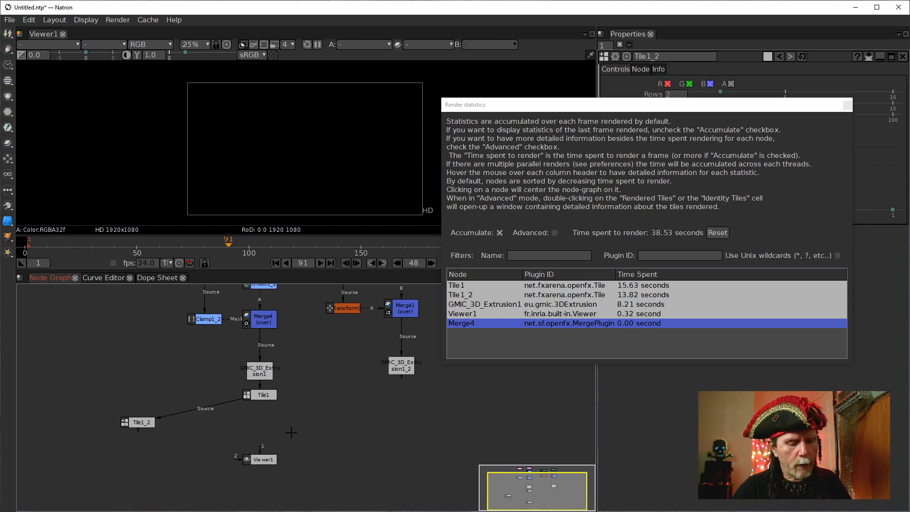
pyautogui.press('Tab')
pyautogui.press('Escape')
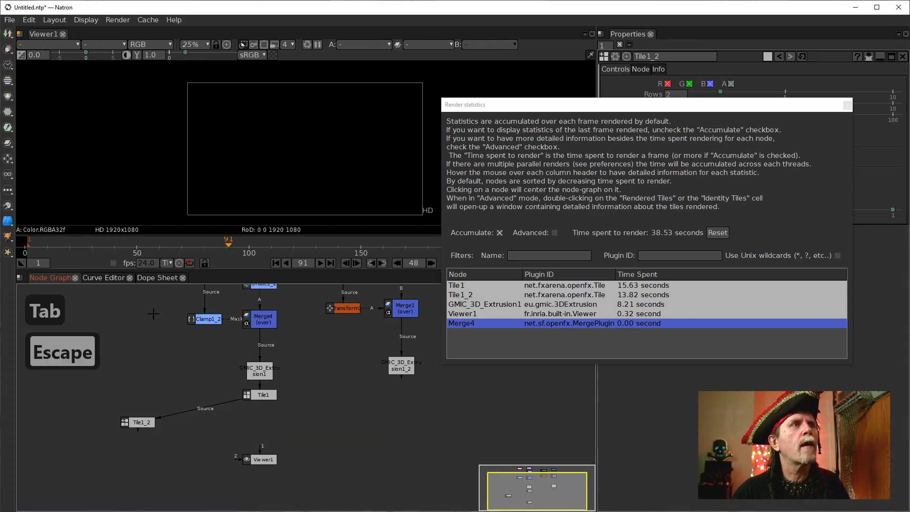
# Step: Add a G'MIC Array Regular node and connect it between Tile1 and Viewer1
pyautogui.rightClick(138, 308)
pyautogui.moveTo(176, 289)
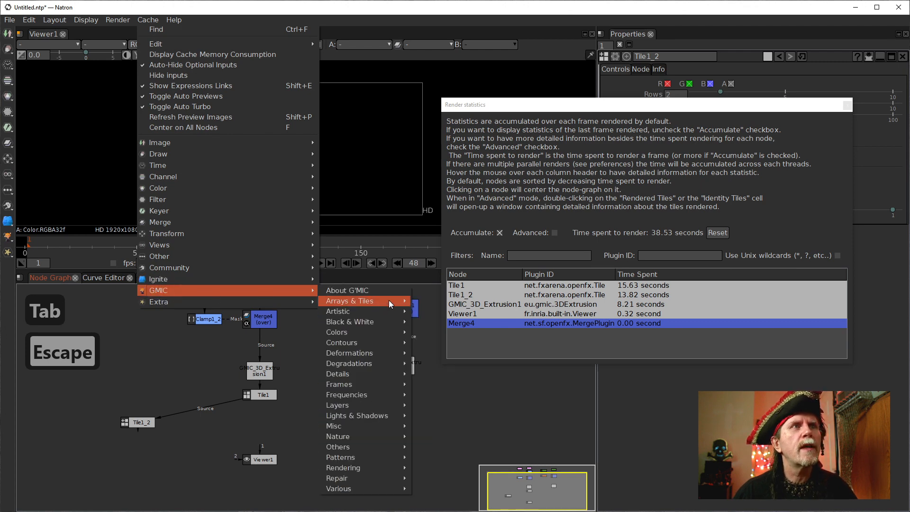
pyautogui.moveTo(370, 303)
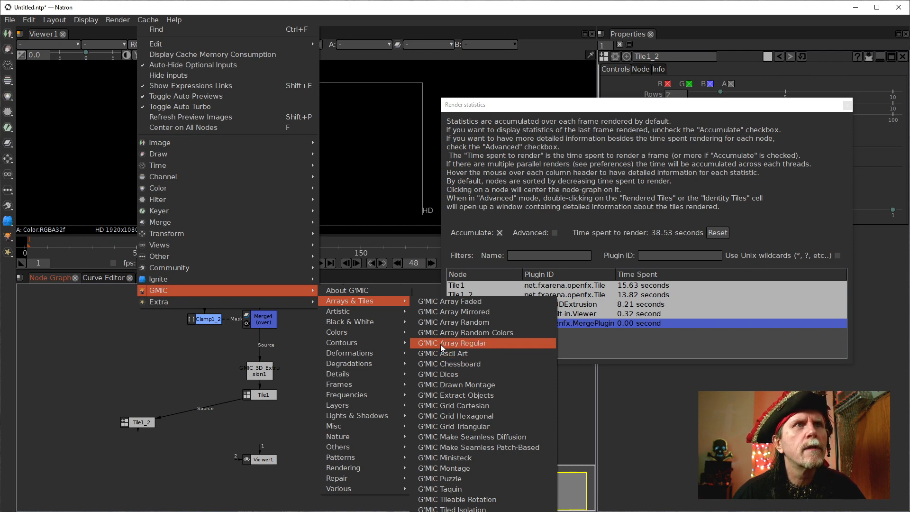
pyautogui.click(439, 344)
pyautogui.moveTo(317, 406); pyautogui.dragTo(259, 395)
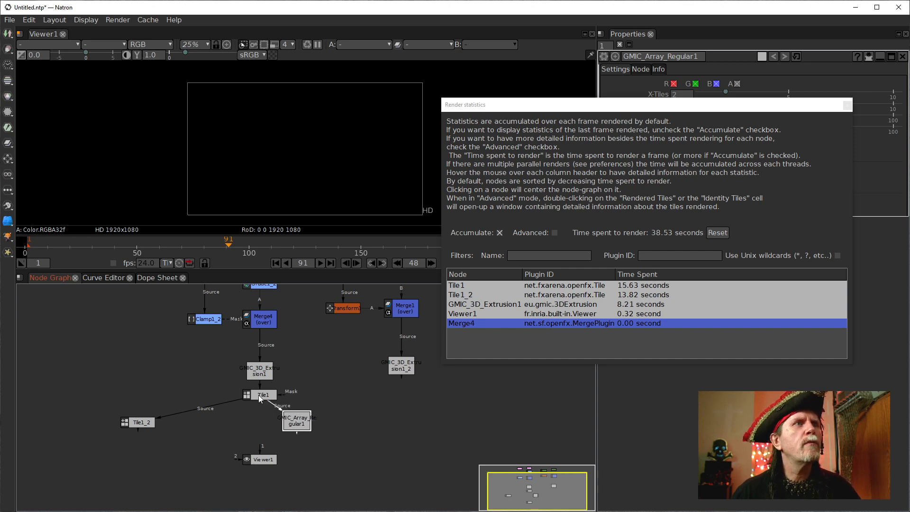
pyautogui.moveTo(262, 447); pyautogui.dragTo(255, 423)
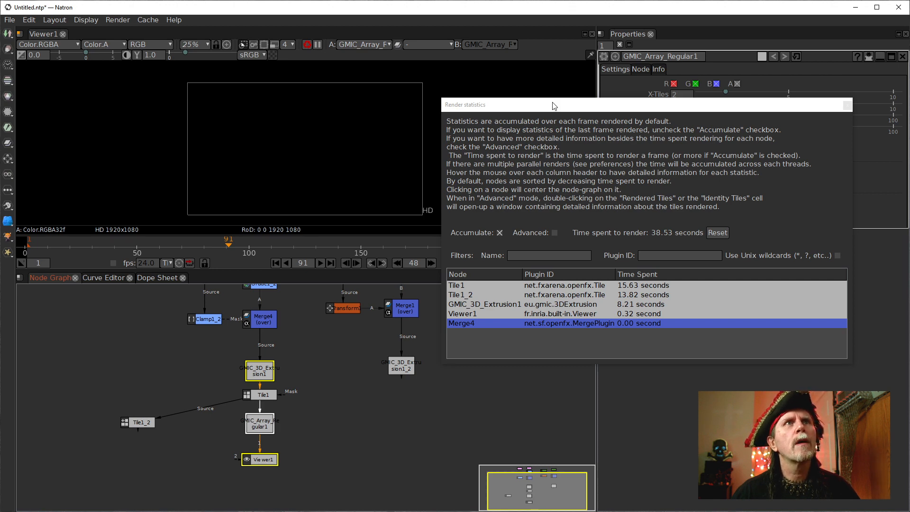
# Step: Play the G'MIC array version from the first frame and compare the nodes' render times in the statistics
pyautogui.moveTo(553, 106); pyautogui.dragTo(605, 340)
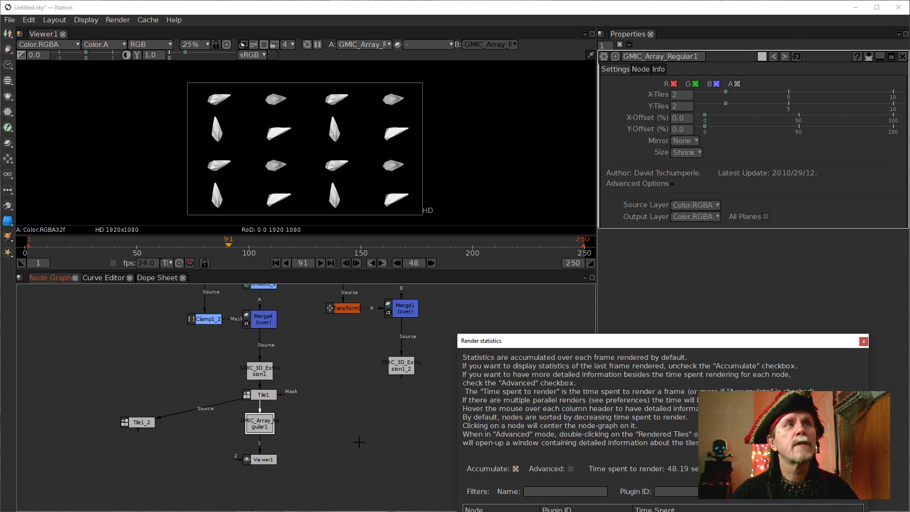
pyautogui.moveTo(554, 346); pyautogui.dragTo(500, 224)
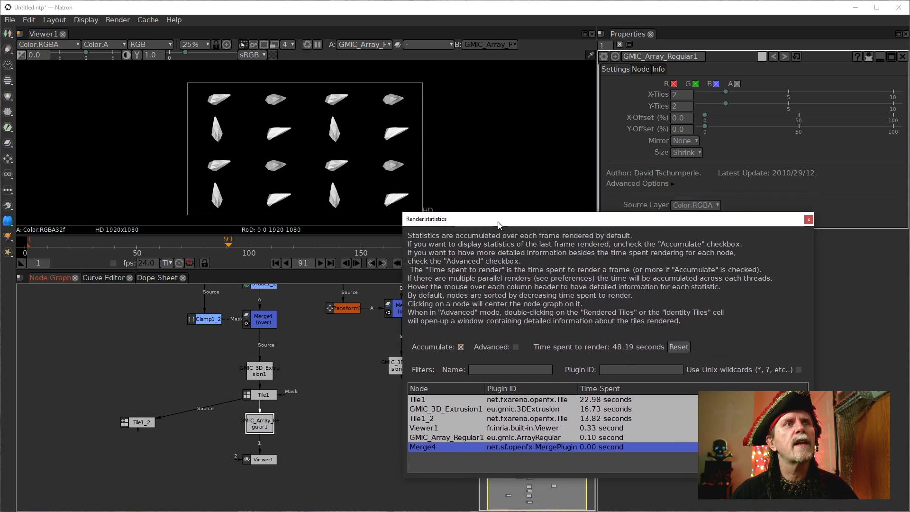
pyautogui.click(277, 262)
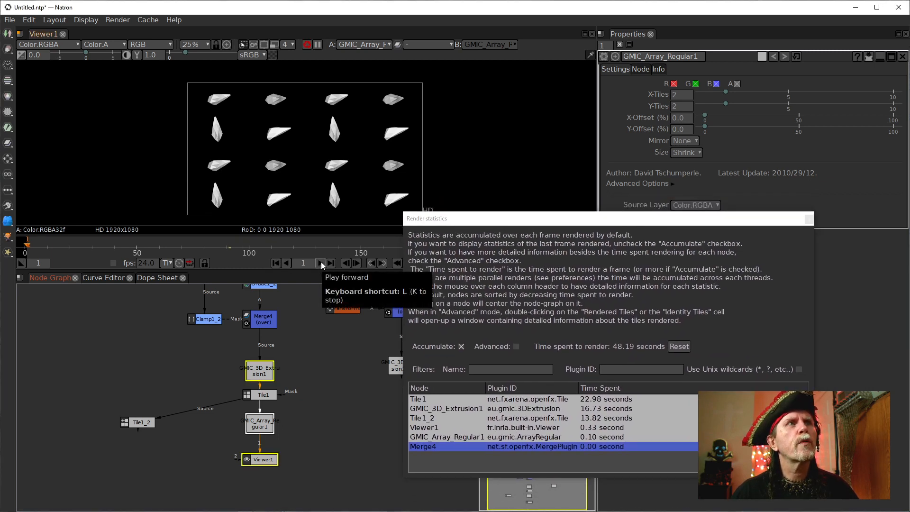
pyautogui.click(321, 261)
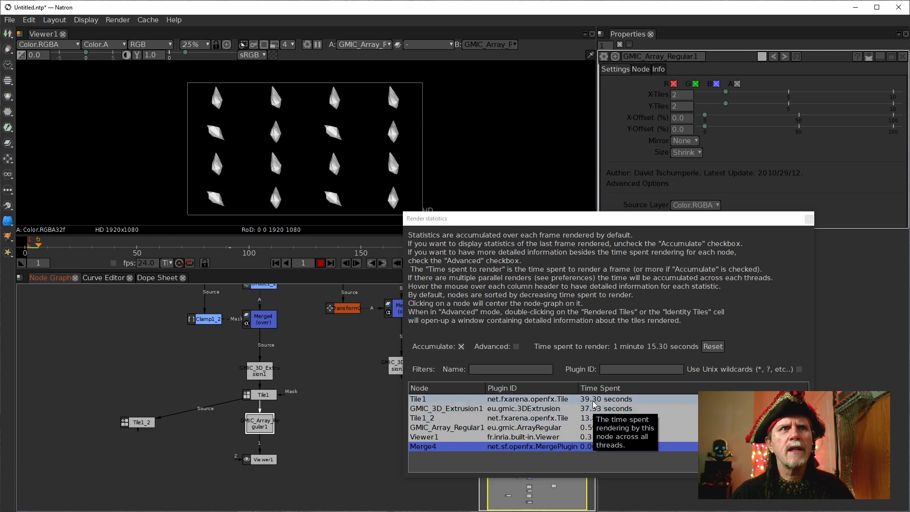
# Step: Connect Viewer1 back to Tile1_2 and play the double-tiled rocks from the first frame to frame 93
pyautogui.click(320, 264)
pyautogui.moveTo(260, 445); pyautogui.dragTo(140, 423)
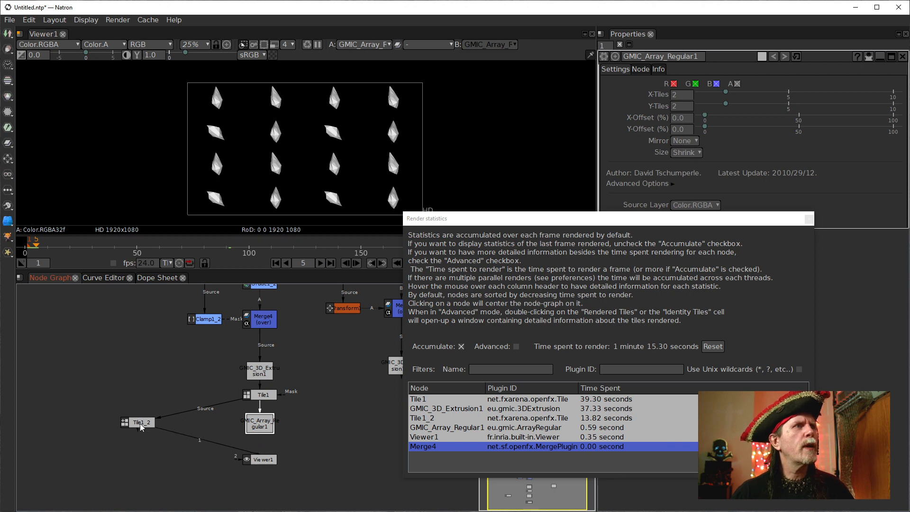
pyautogui.click(275, 263)
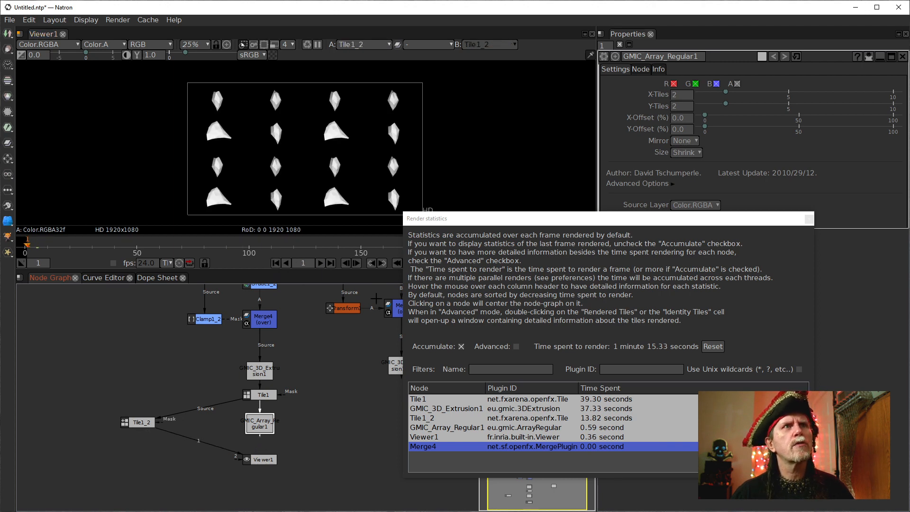
pyautogui.click(321, 264)
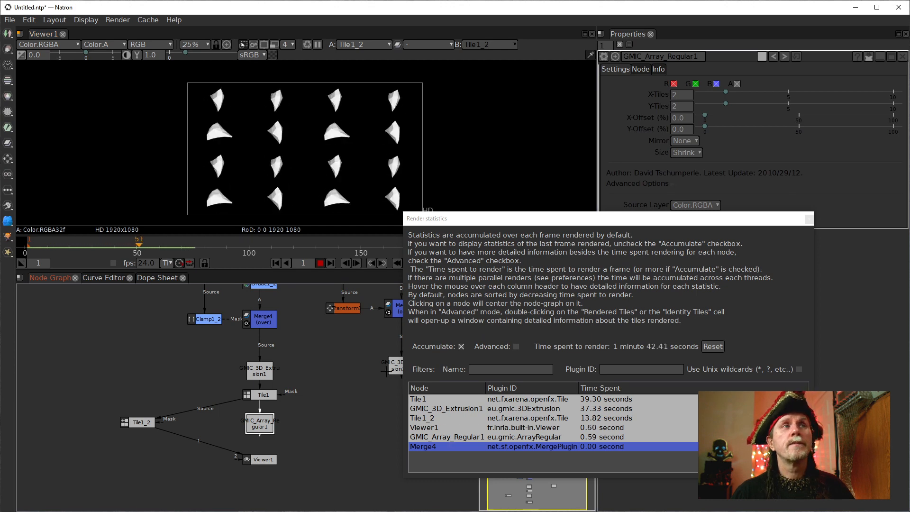
pyautogui.click(321, 263)
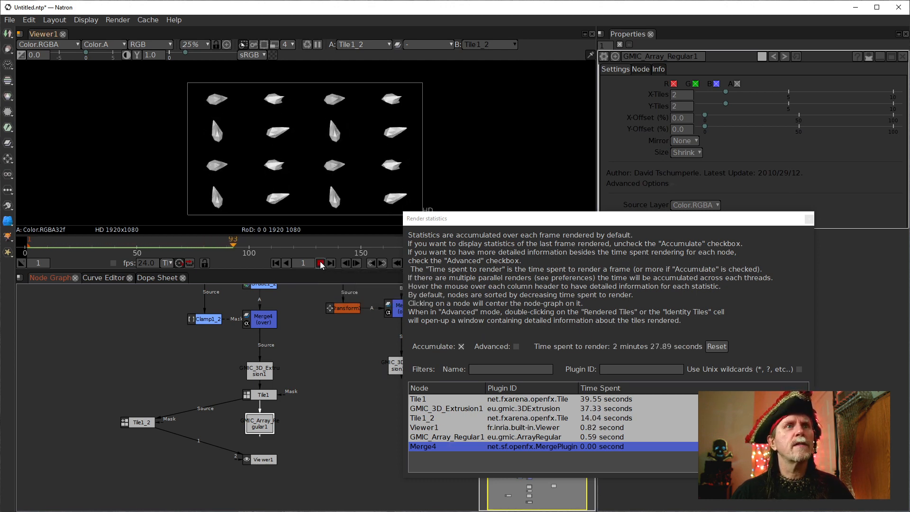
# Step: Move Viewer1 below Tile1_2 and delete the GMIC_Array_Regular1 node
pyautogui.click(263, 460)
pyautogui.moveTo(263, 460); pyautogui.dragTo(163, 467)
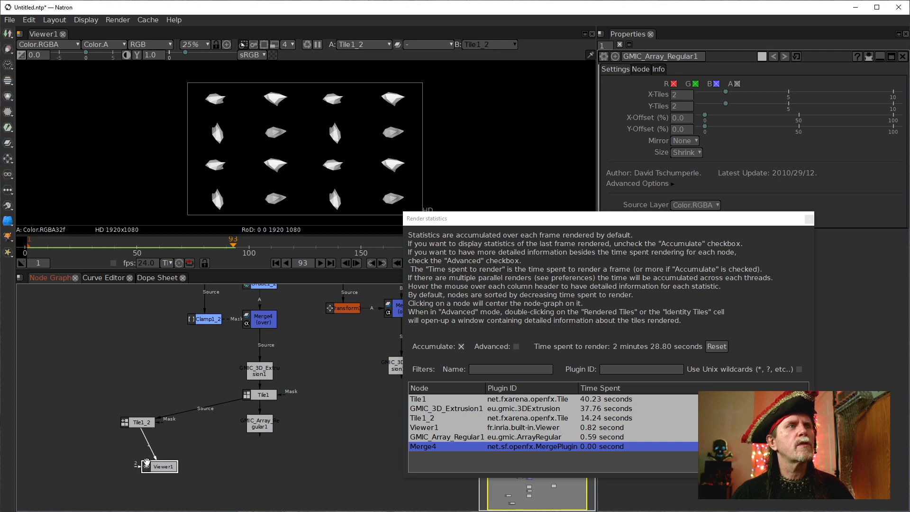
pyautogui.moveTo(140, 422); pyautogui.dragTo(164, 404)
pyautogui.click(266, 426)
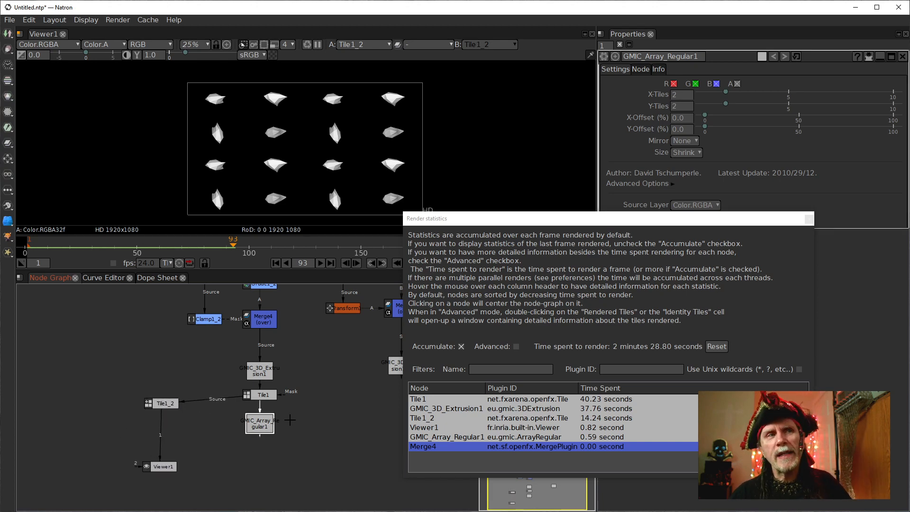
pyautogui.press('Delete')
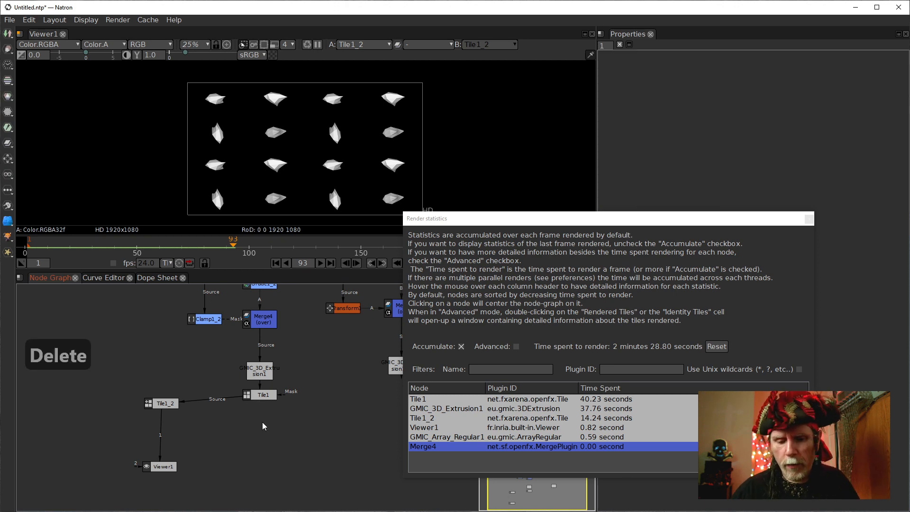
# Step: Close the render statistics and line up Tile1_2 beside Tile1 with Viewer1 straight below it
pyautogui.moveTo(158, 399); pyautogui.dragTo(186, 389)
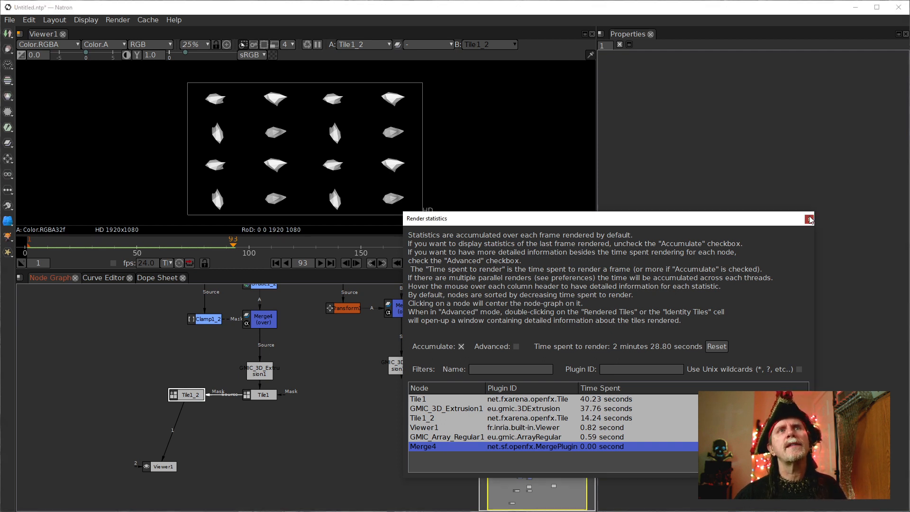
pyautogui.click(809, 218)
pyautogui.moveTo(160, 467); pyautogui.dragTo(183, 478)
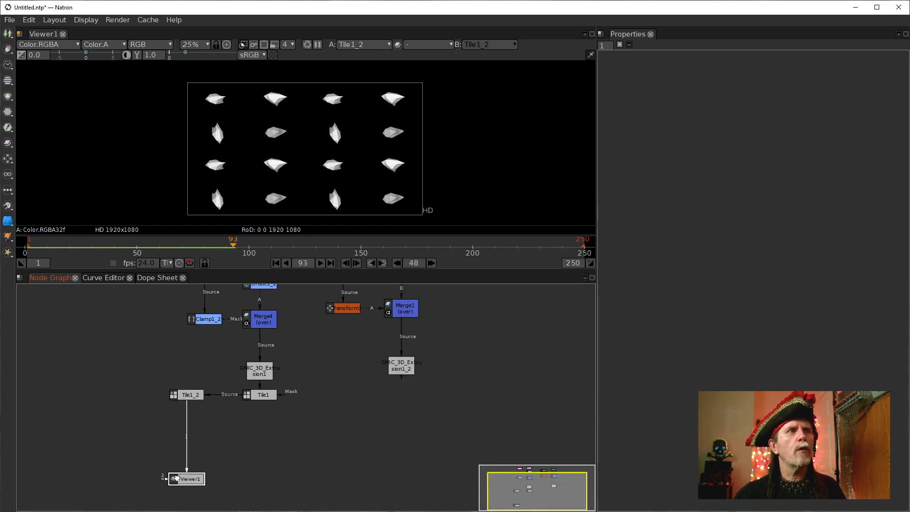
# Step: Insert a G'MIC Array Random node between Tile1_2 and Viewer1
pyautogui.click(188, 395)
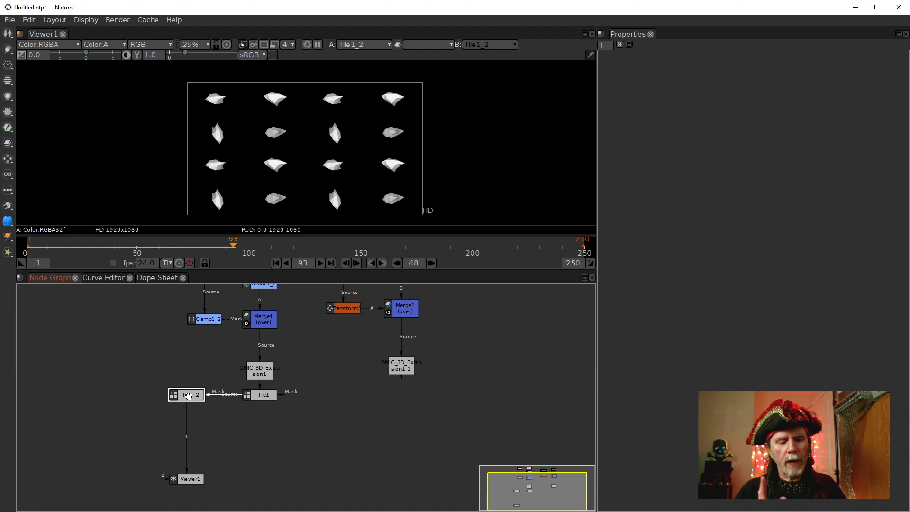
pyautogui.rightClick(258, 435)
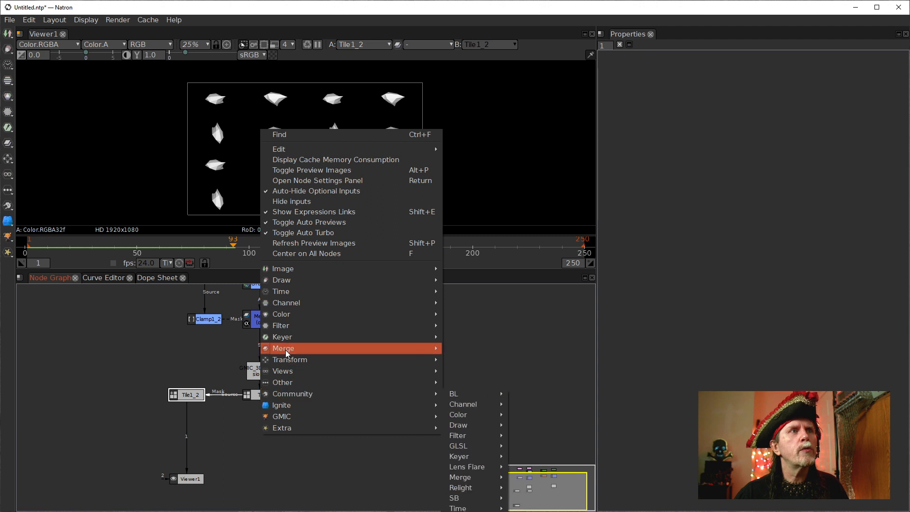
pyautogui.rightClick(126, 311)
pyautogui.moveTo(205, 297)
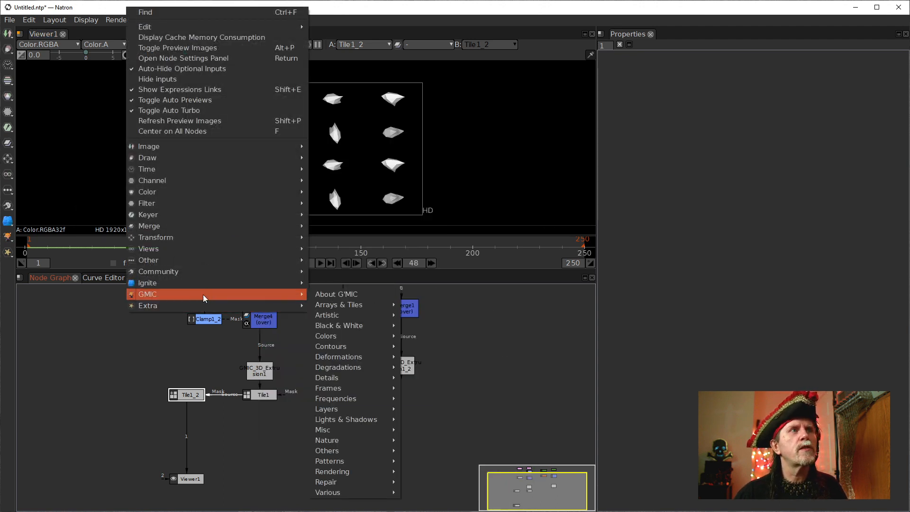
pyautogui.moveTo(348, 305)
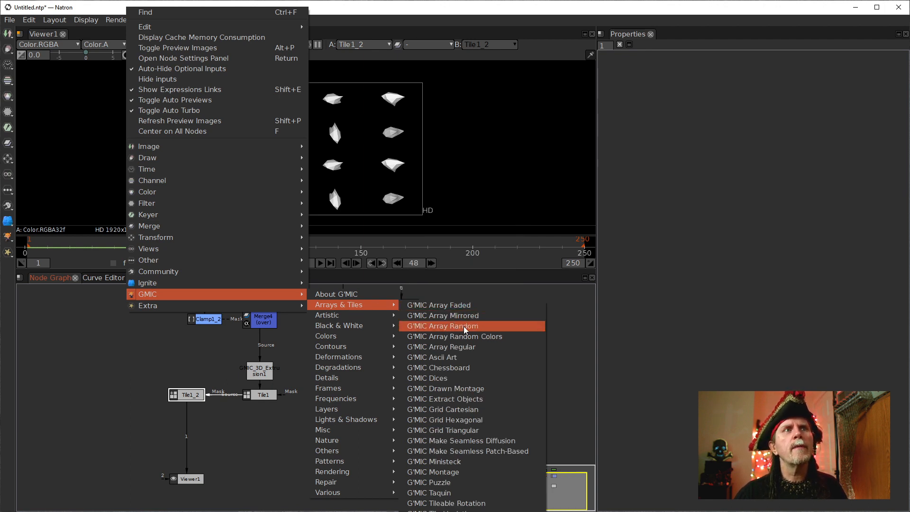
pyautogui.click(463, 326)
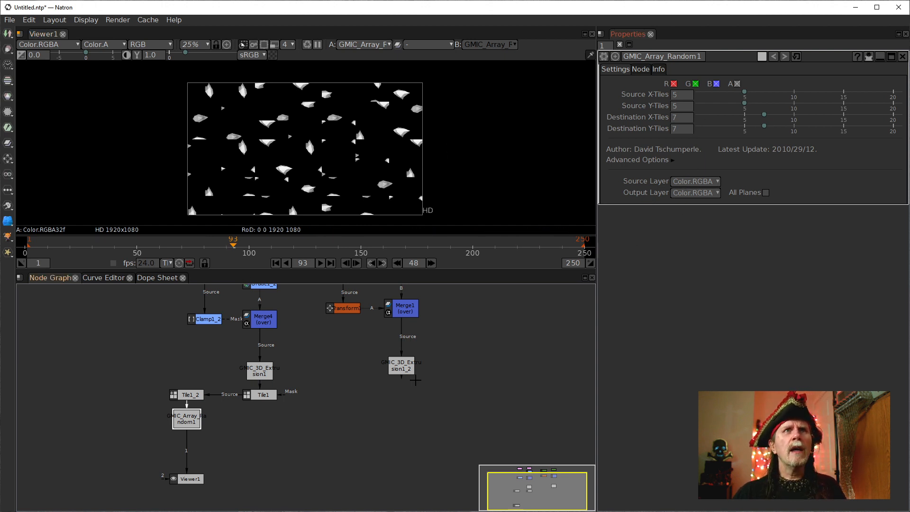
# Step: Show Tile1_2's output in the viewer and check its row and column settings
pyautogui.click(192, 394)
pyautogui.press('1')
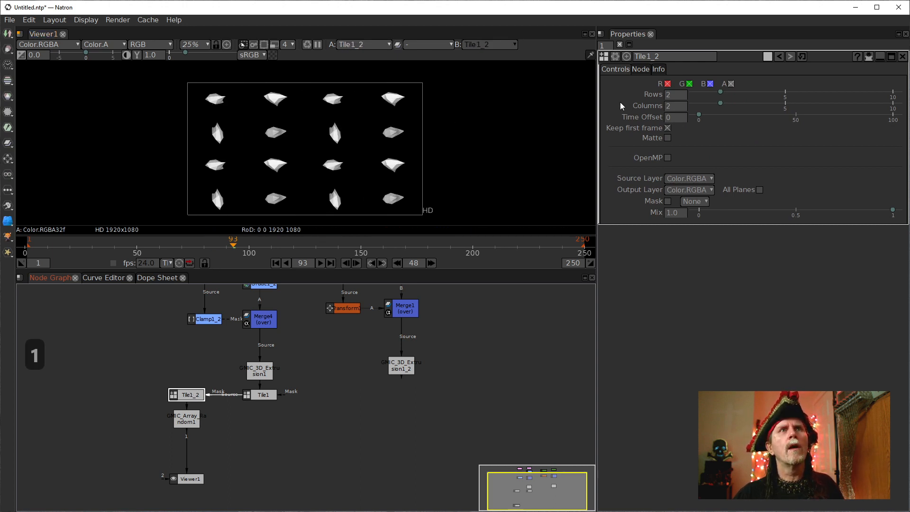
pyautogui.click(673, 95)
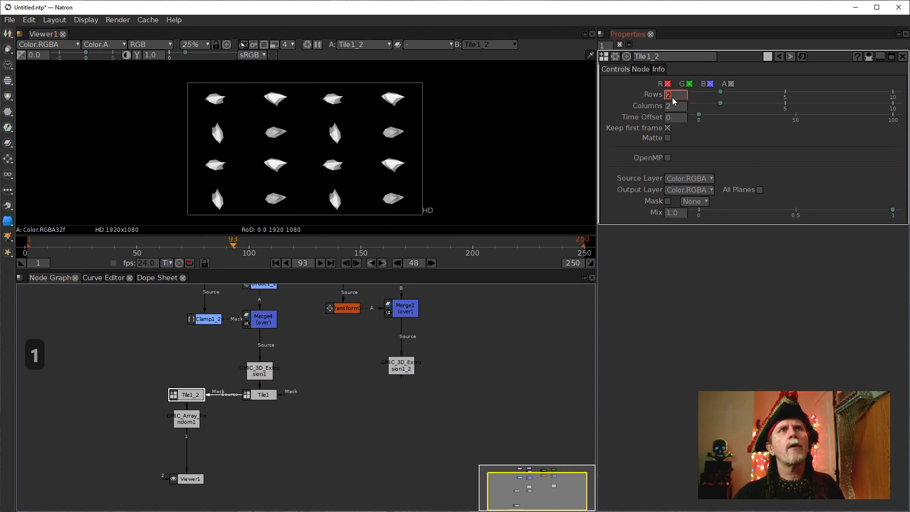
# Step: Set Source X-Tiles and Source Y-Tiles of GMIC_Array_Random1 to 4 and show its output in Viewer1
pyautogui.click(188, 424)
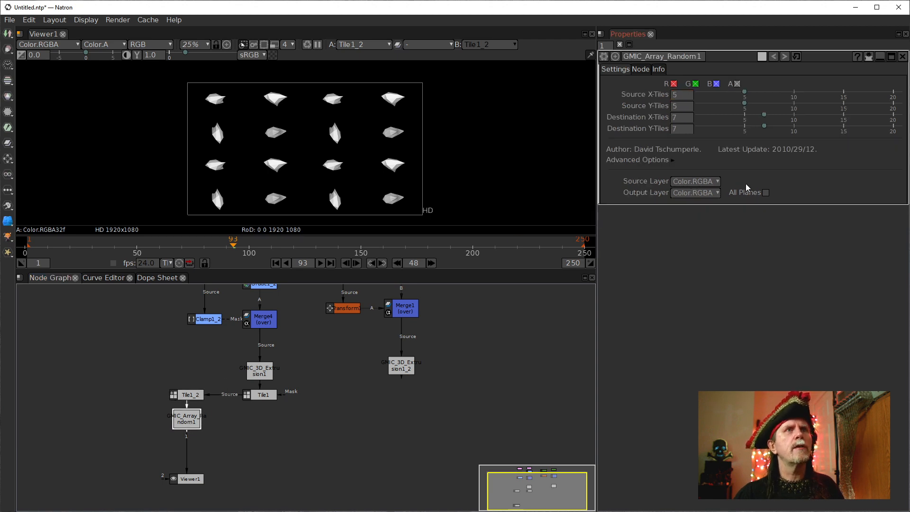
pyautogui.click(680, 105)
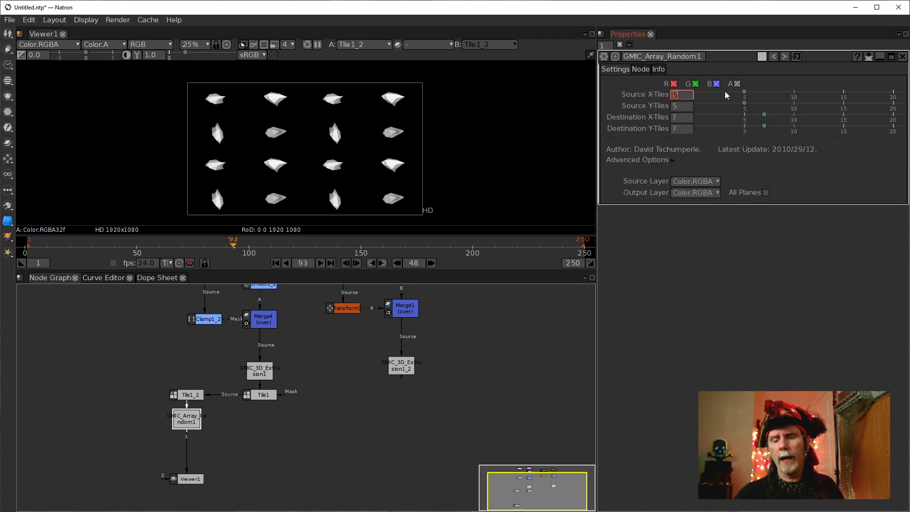
pyautogui.write('4')
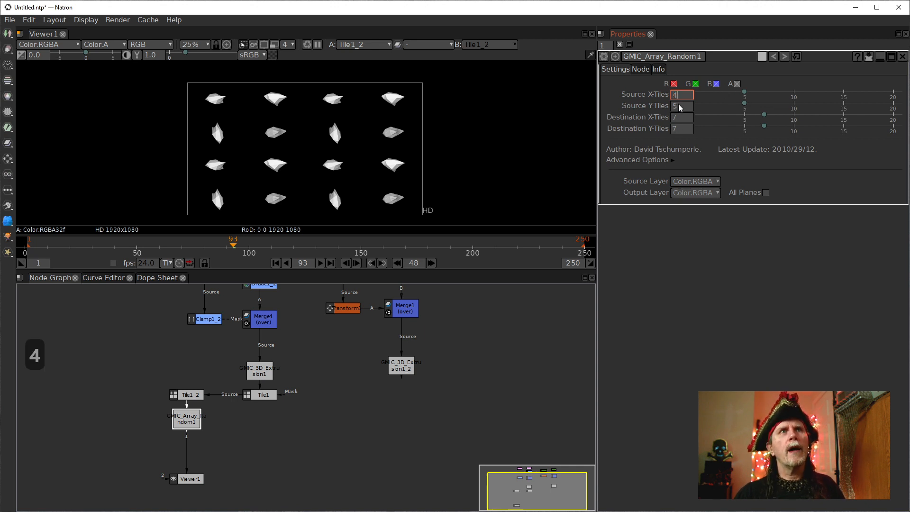
pyautogui.press('Tab')
pyautogui.write('4')
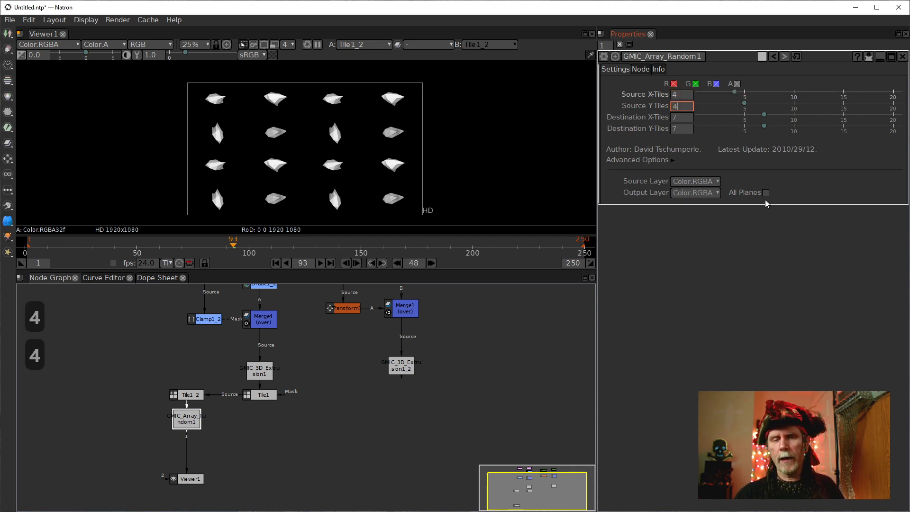
pyautogui.press('Return')
pyautogui.click(188, 419)
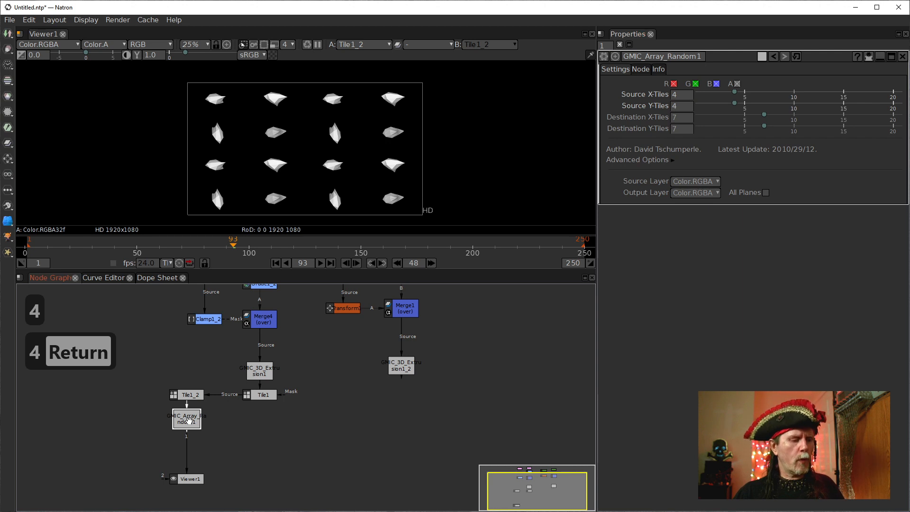
pyautogui.press('1')
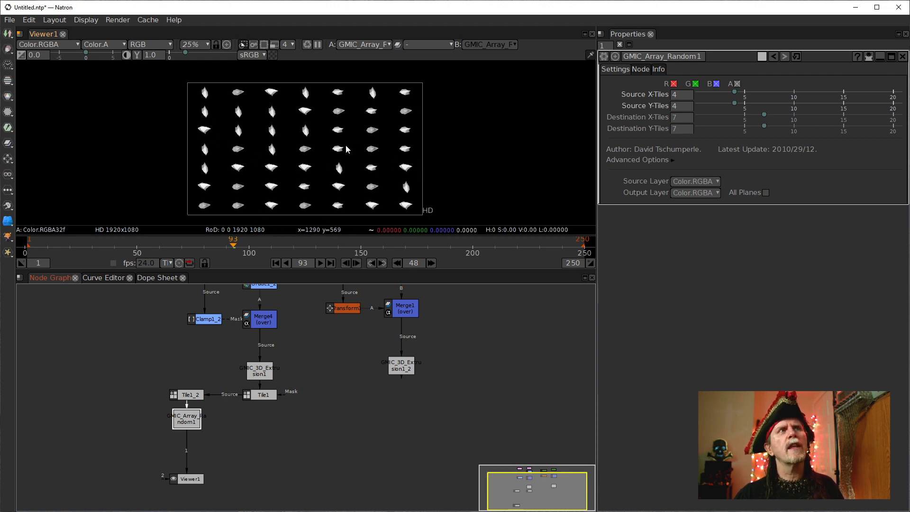
# Step: Maximize the viewer with the frame fitted to examine the random rock array, and restore the layout
pyautogui.press('space')
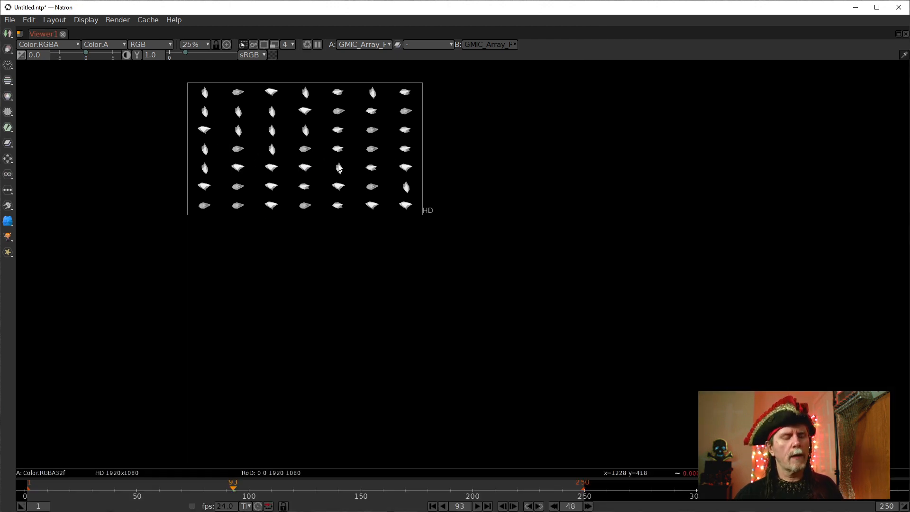
pyautogui.press('f')
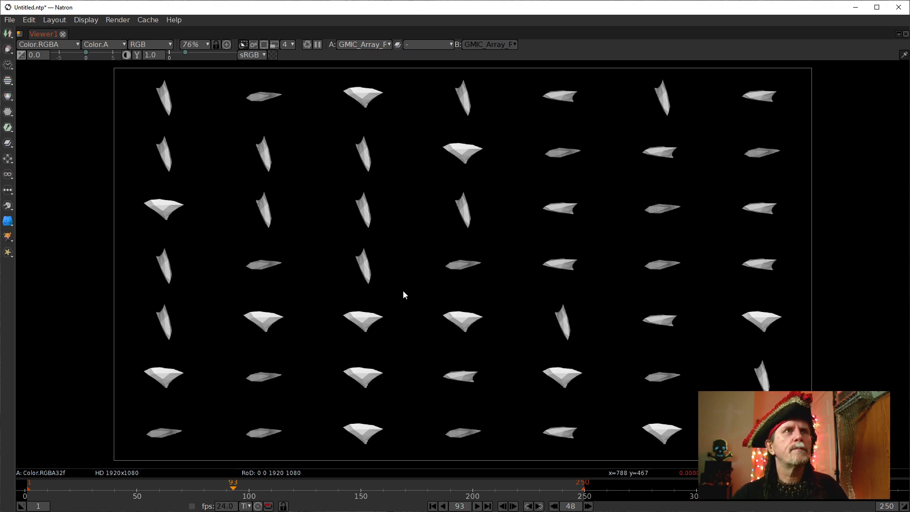
pyautogui.press('space')
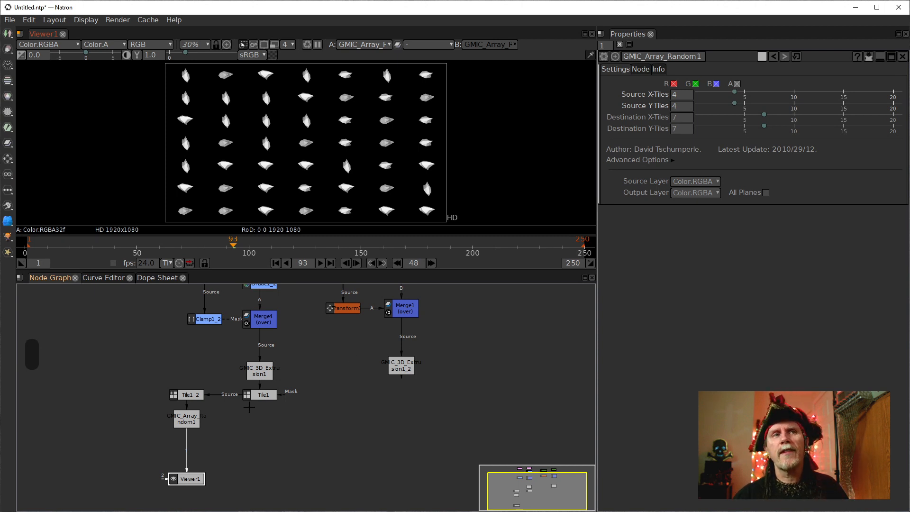
# Step: Pull GMIC_Array_Random1 out of the chain and set it aside, with Tile1_2 feeding Viewer1 directly
pyautogui.moveTo(186, 420); pyautogui.dragTo(98, 411)
pyautogui.moveTo(166, 470); pyautogui.dragTo(192, 396)
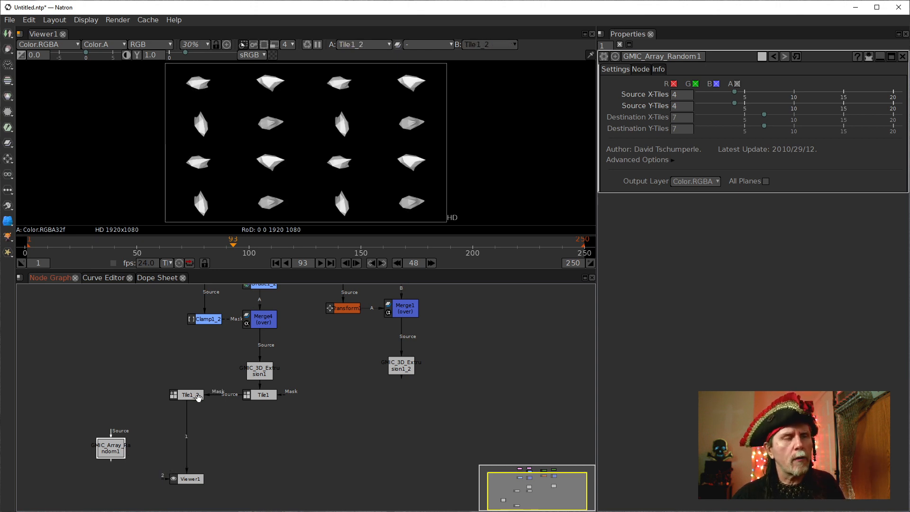
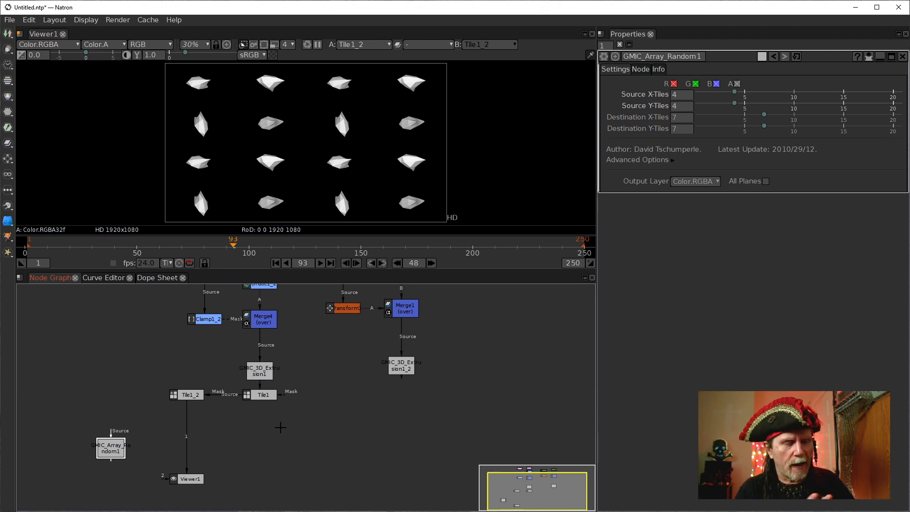
# Step: Add an unconnected CheckerBoard node and place it just below Tile1
pyautogui.click(311, 439)
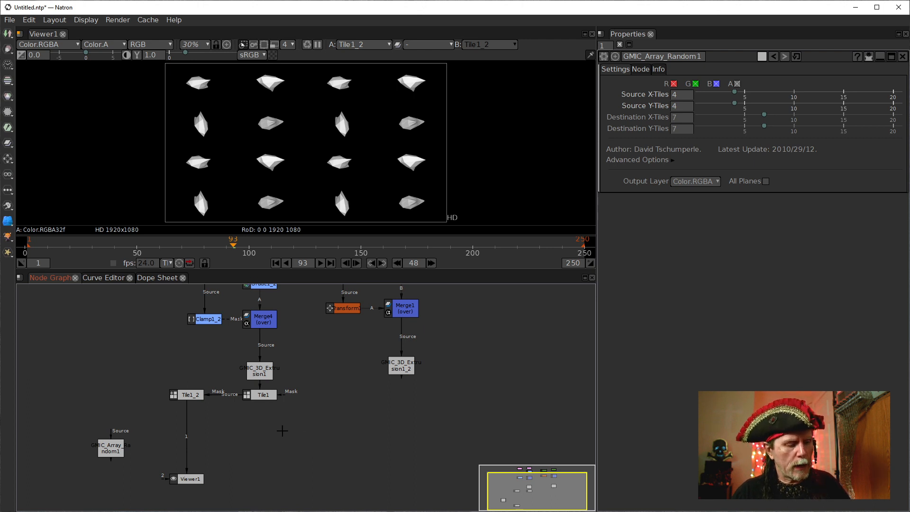
pyautogui.press('Tab')
pyautogui.write('Solid')
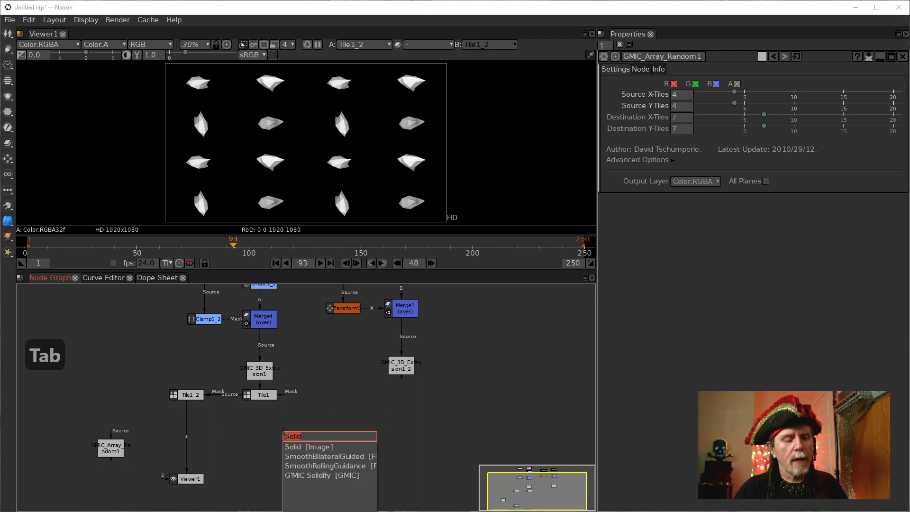
pyautogui.write('ch')
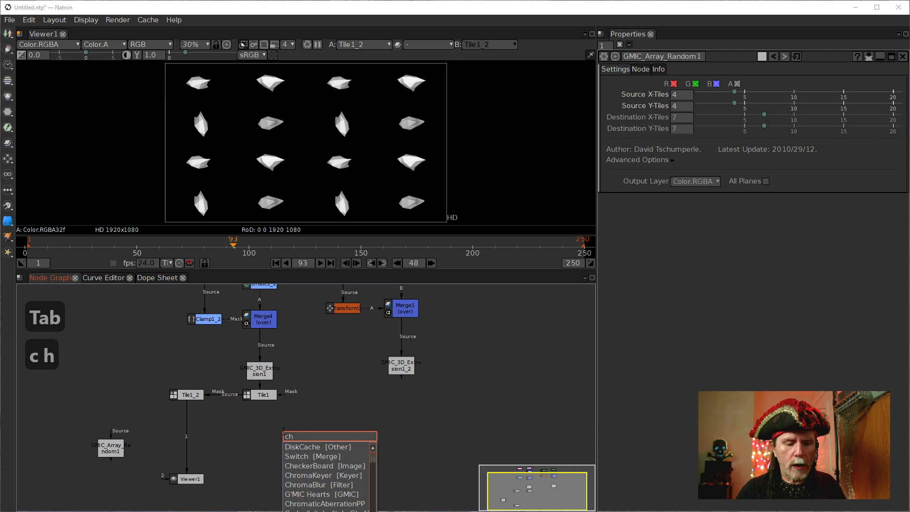
pyautogui.press('Down')
pyautogui.press('Down')
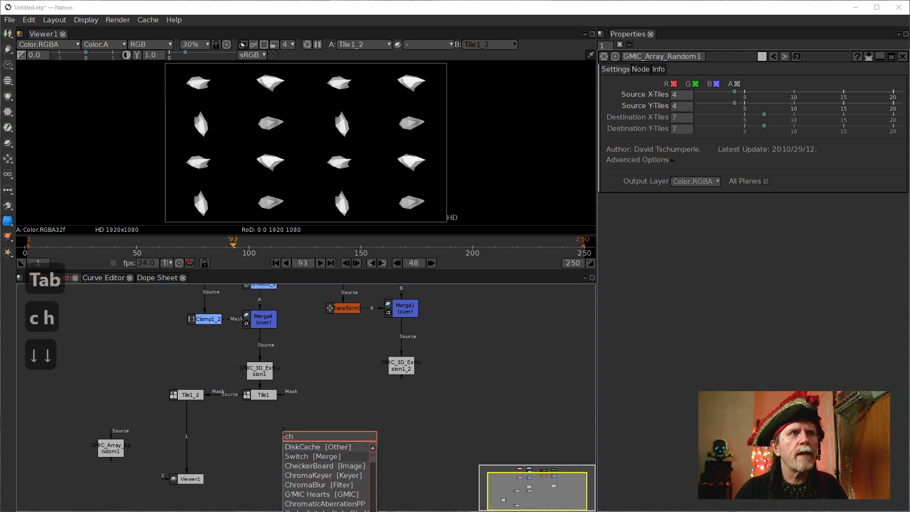
pyautogui.press('Down')
pyautogui.press('Return')
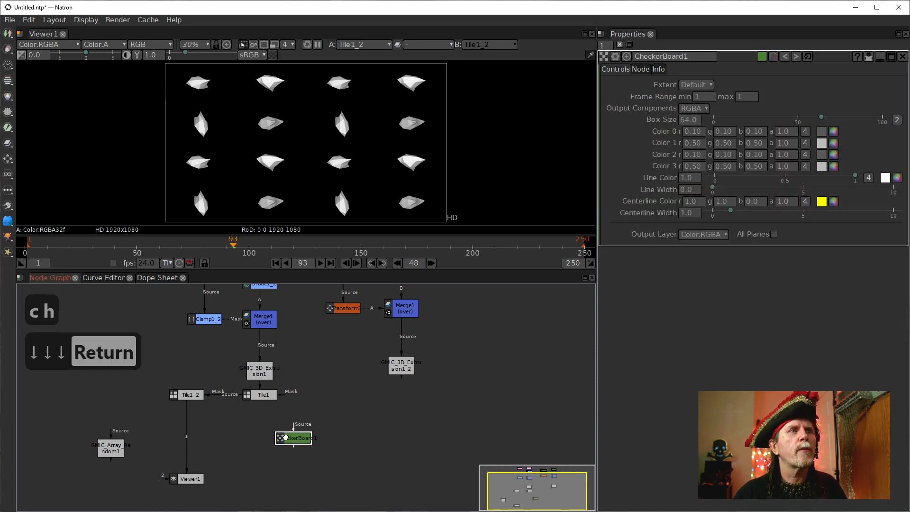
pyautogui.moveTo(285, 437)
pyautogui.mouseDown()
pyautogui.moveTo(249, 431)
pyautogui.moveTo(279, 430)
pyautogui.mouseUp()
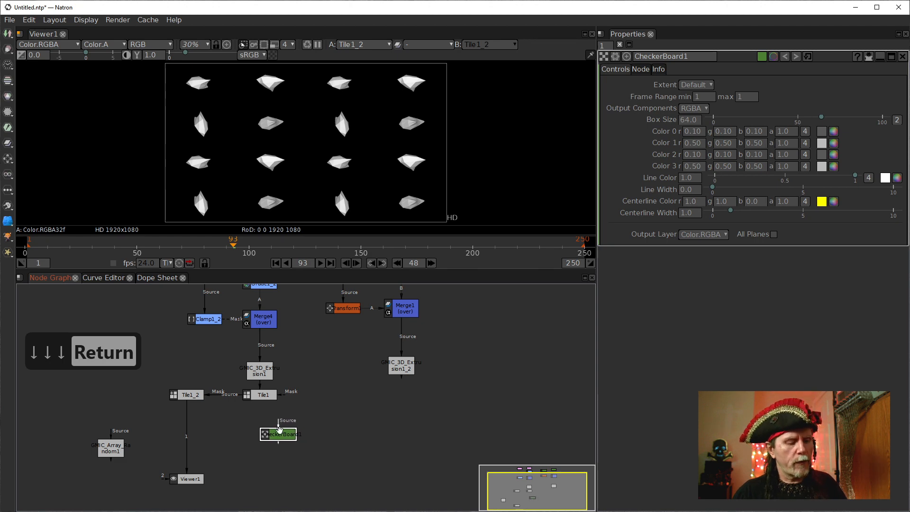
# Step: Show the CheckerBoard1 output in Viewer1 and compare it with the output of Tile1
pyautogui.press('1')
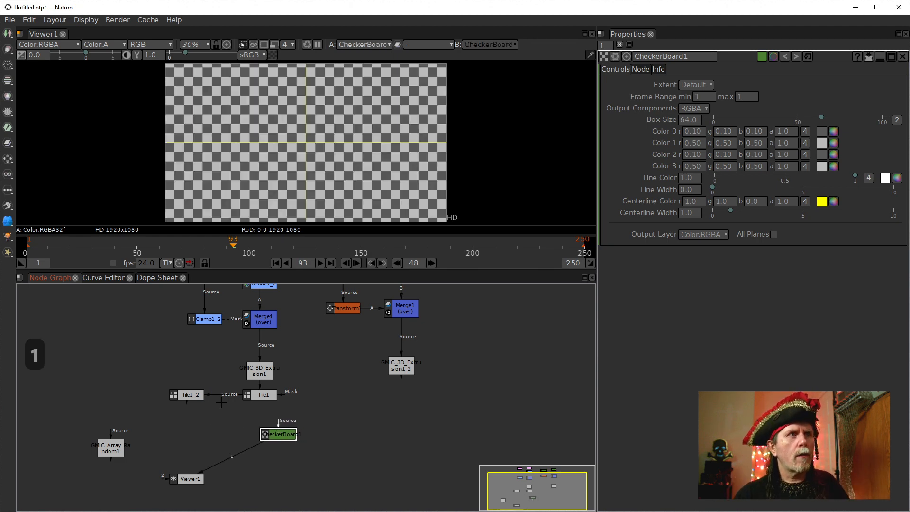
pyautogui.click(255, 394)
pyautogui.press('1')
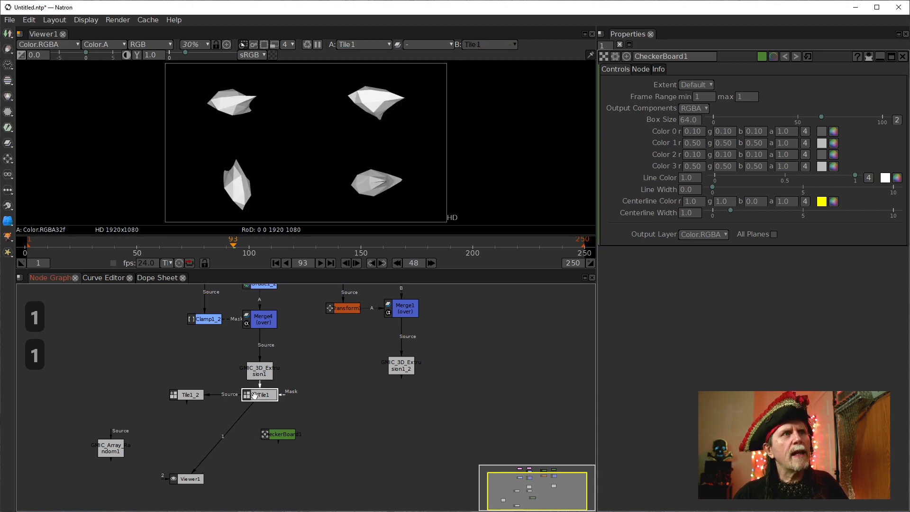
# Step: Show the Tile1_2 output in Viewer1 and compare it with the CheckerBoard1 output
pyautogui.click(173, 393)
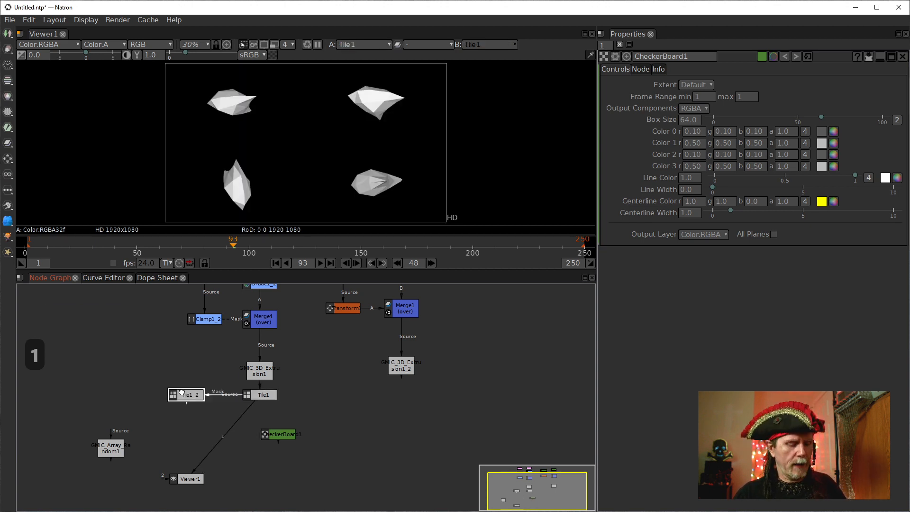
pyautogui.press('1')
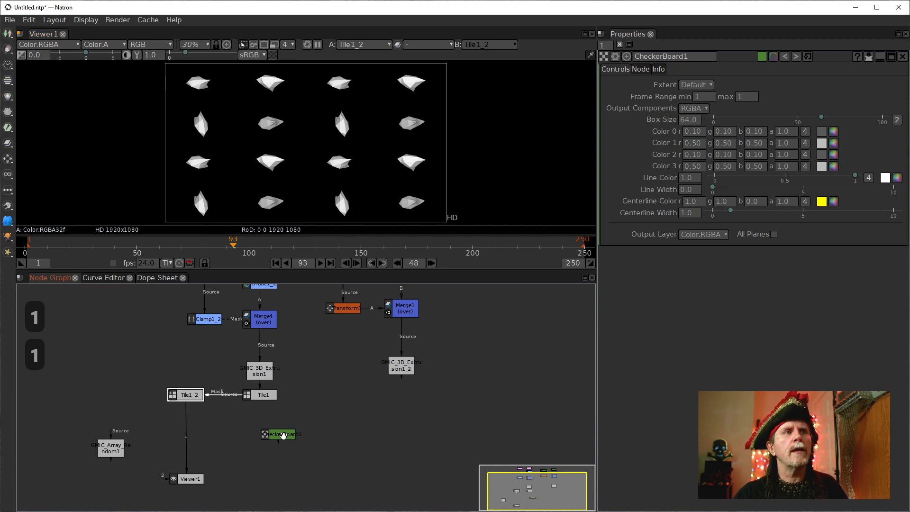
pyautogui.click(290, 435)
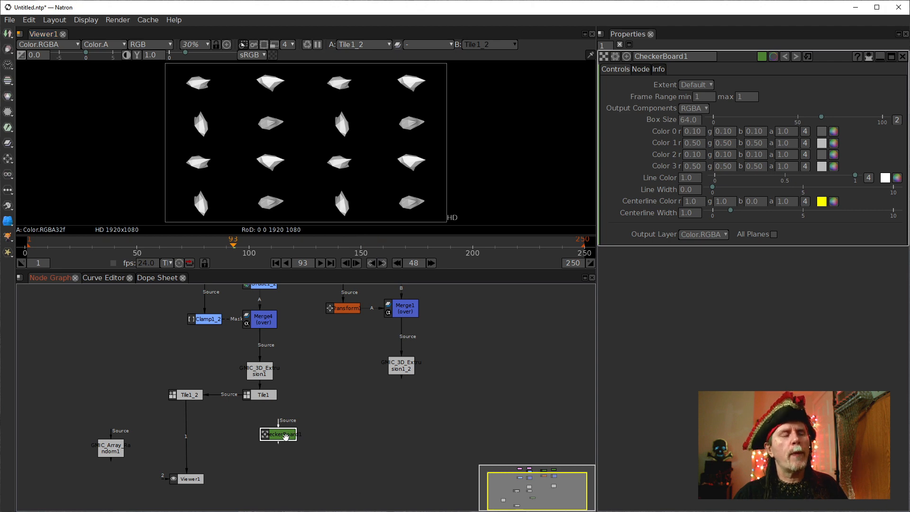
pyautogui.press('1')
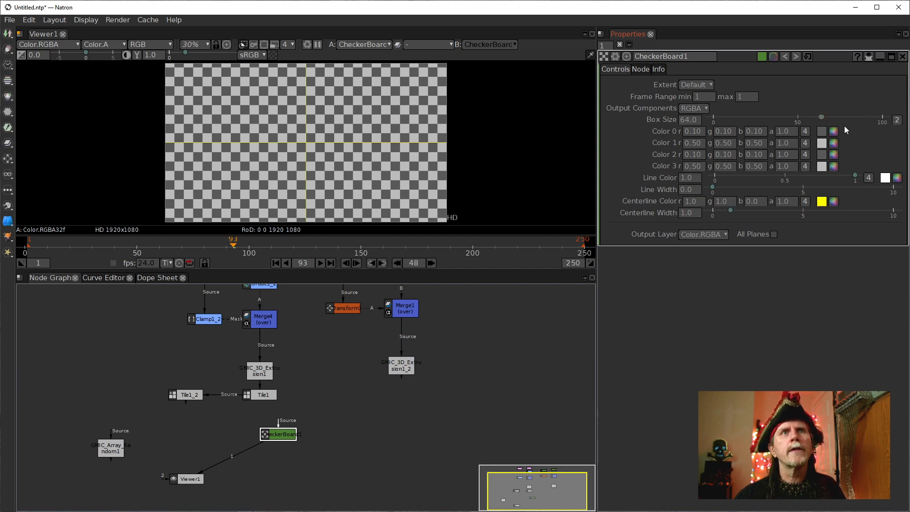
# Step: Set Color 0 and Color 2 of CheckerBoard1 to black
pyautogui.click(833, 132)
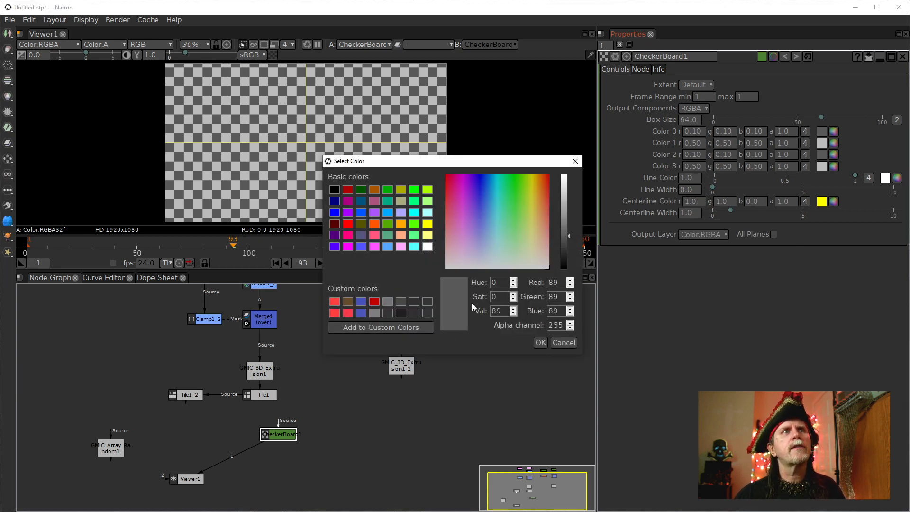
pyautogui.click(334, 190)
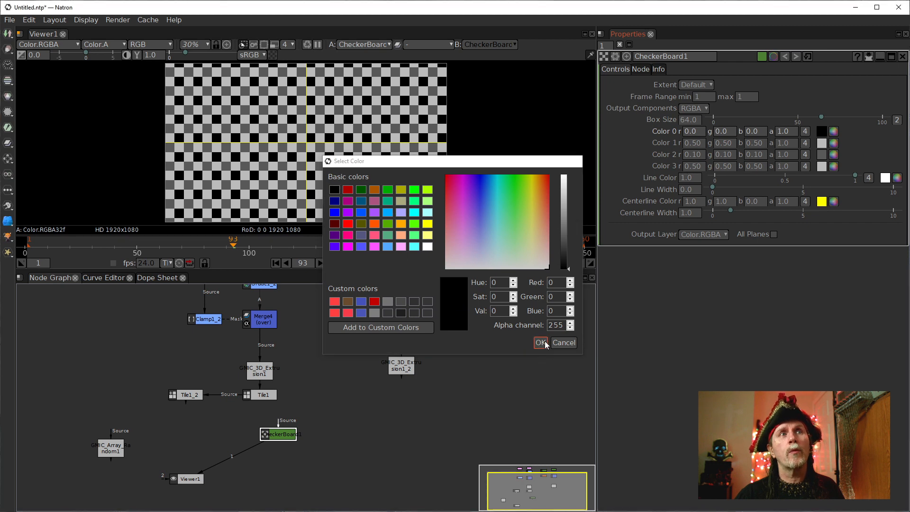
pyautogui.click(543, 341)
pyautogui.click(834, 155)
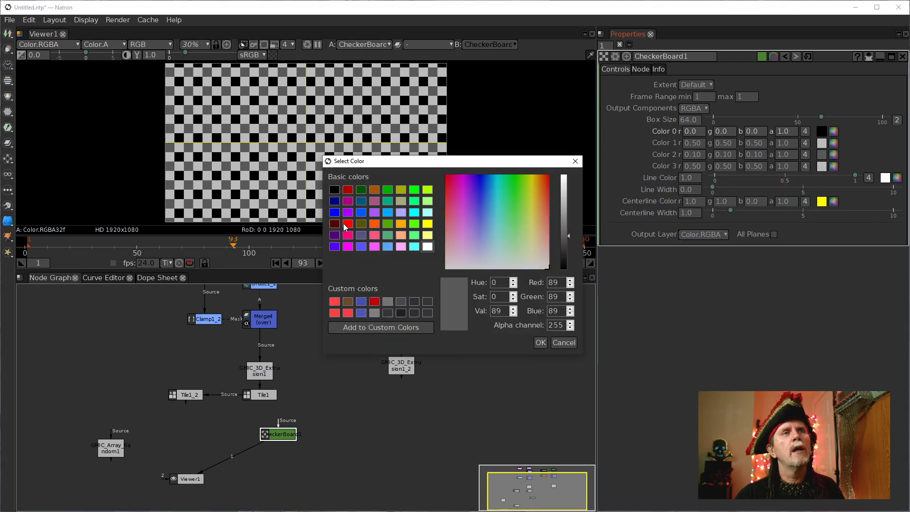
pyautogui.click(335, 190)
pyautogui.click(542, 343)
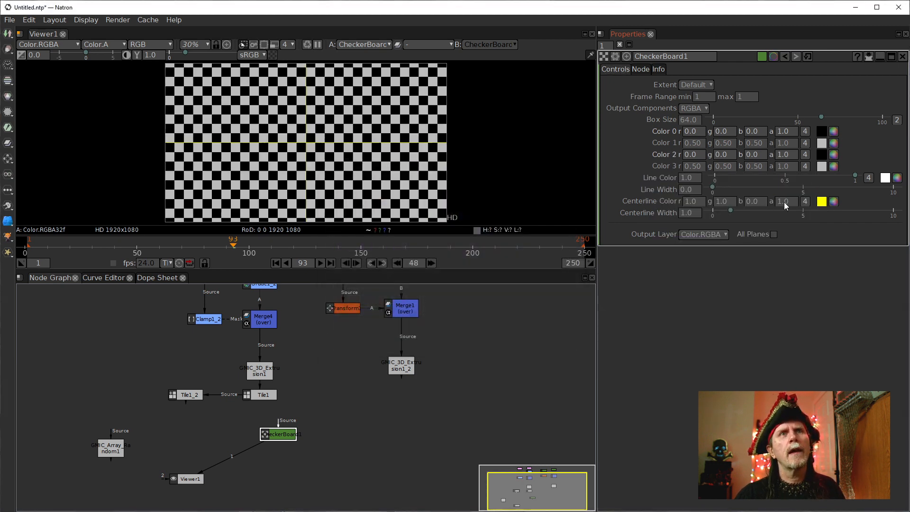
# Step: Set Color 1 of CheckerBoard1 to white
pyautogui.click(836, 148)
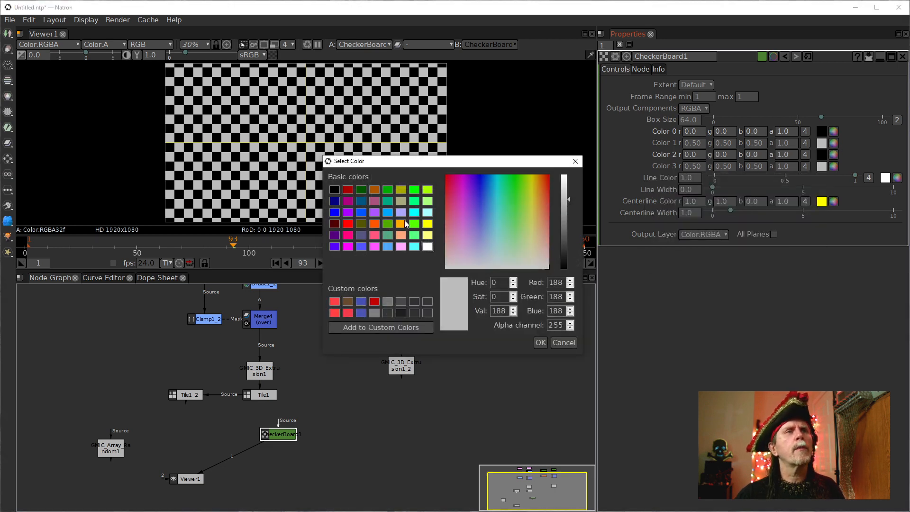
pyautogui.click(428, 247)
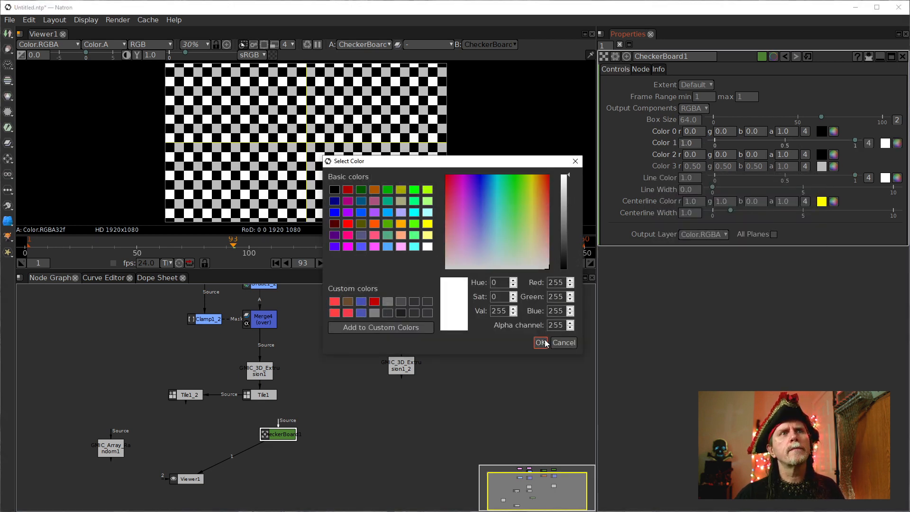
pyautogui.click(540, 342)
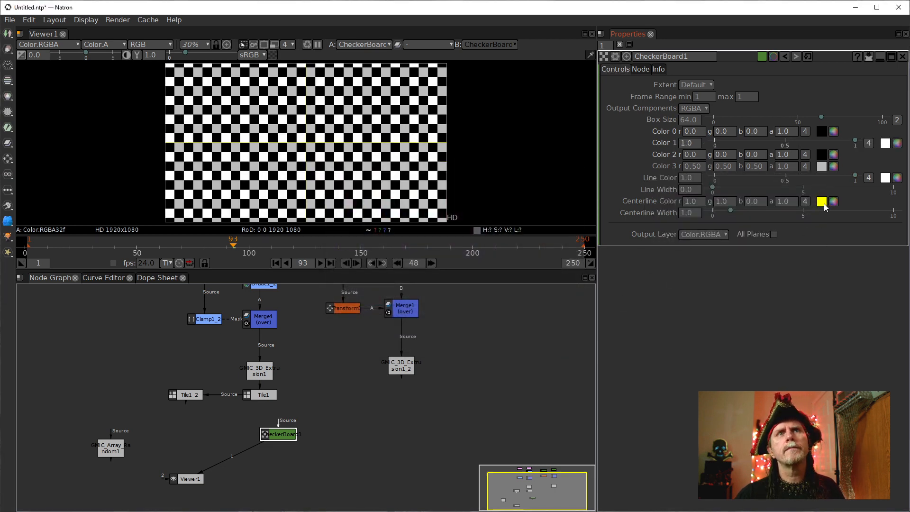
pyautogui.click(822, 167)
pyautogui.click(834, 167)
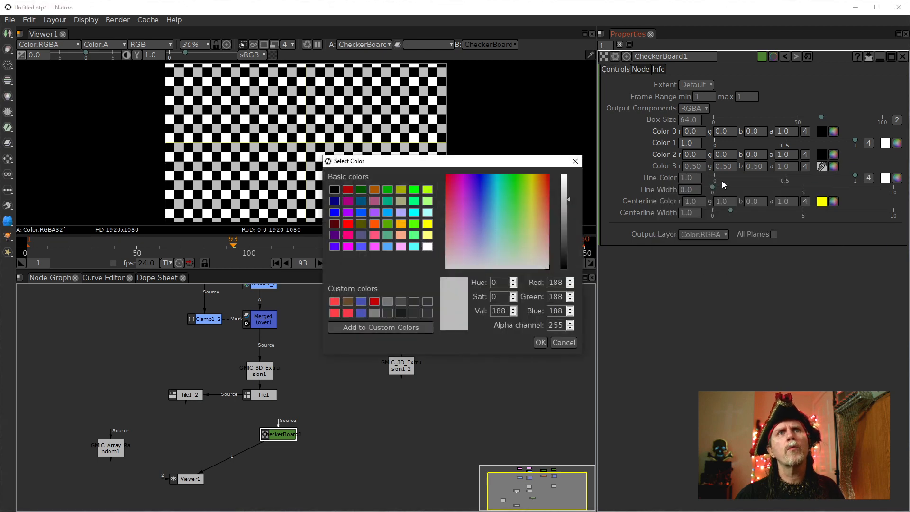
pyautogui.click(540, 342)
pyautogui.click(832, 168)
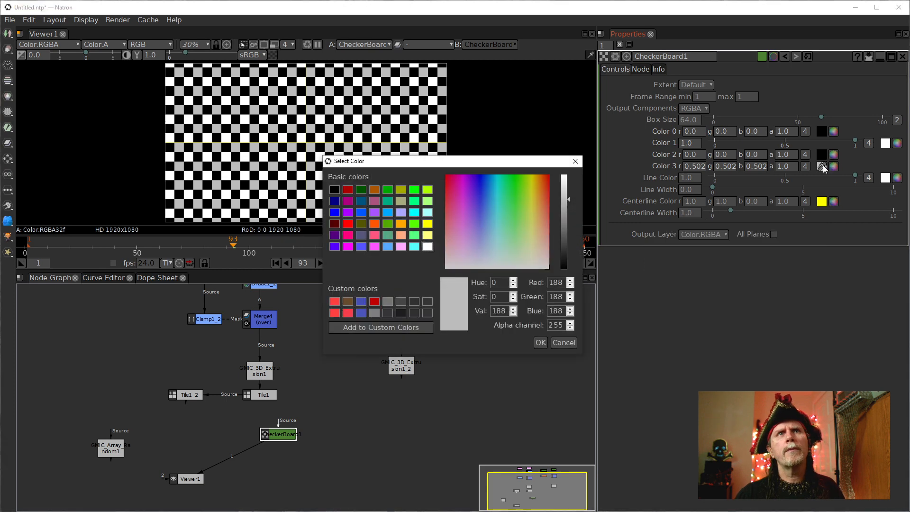
pyautogui.click(564, 342)
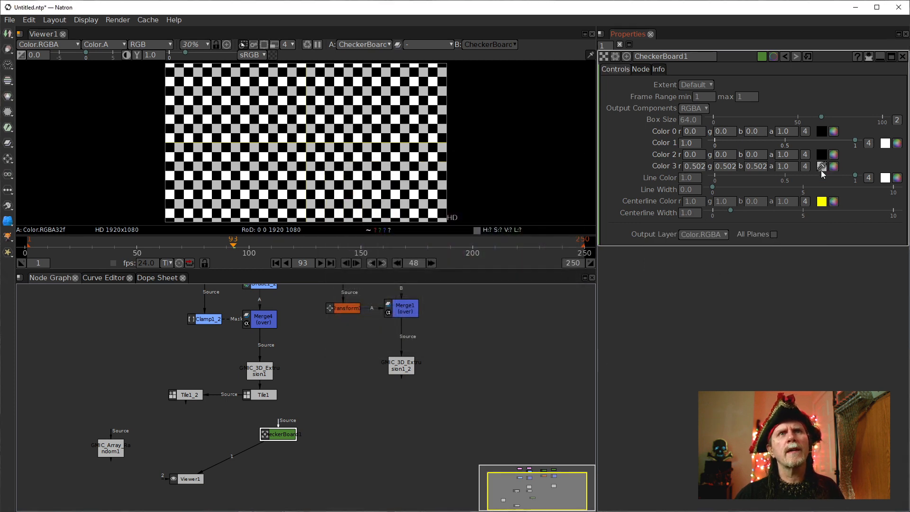
# Step: Set Color 3 of CheckerBoard1 to white and its Centerline Width to 0
pyautogui.click(834, 167)
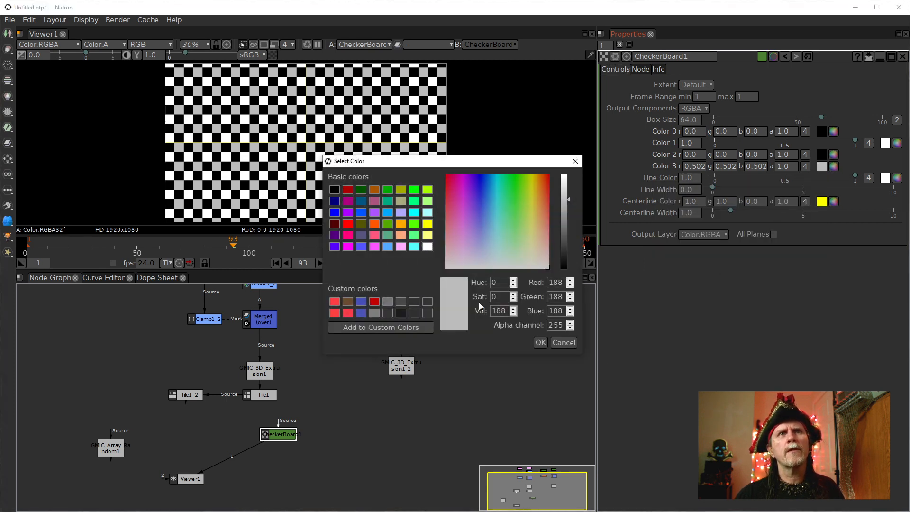
pyautogui.click(427, 246)
pyautogui.click(541, 342)
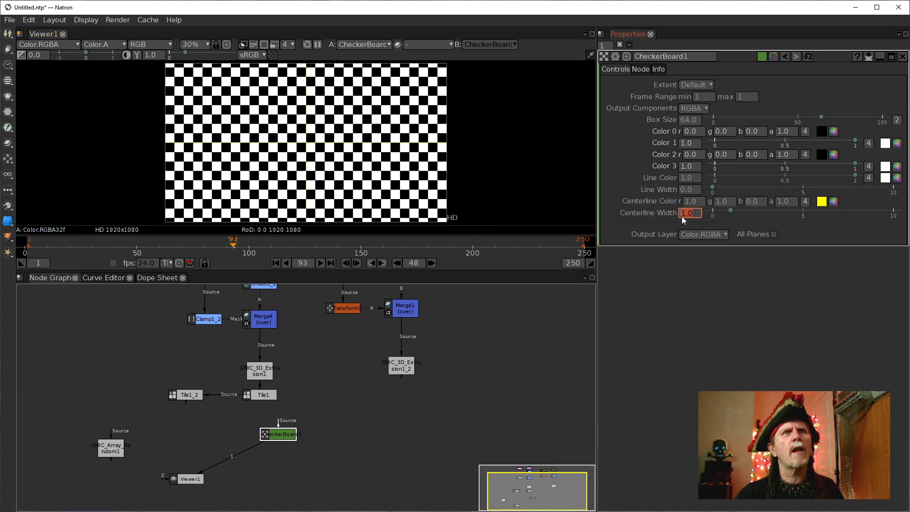
pyautogui.scroll(-1, 680, 214)
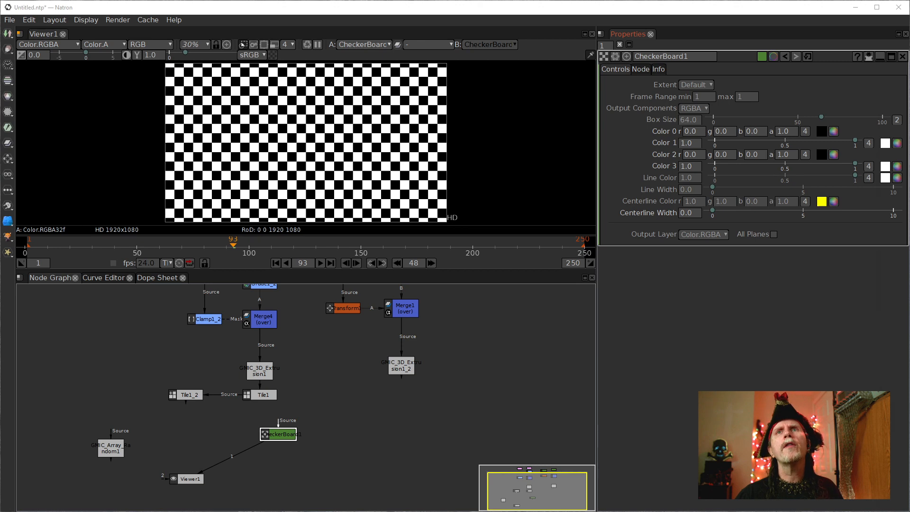
# Step: Bring the SpeedCrunch calculator onto the screen, and split CheckerBoard1's Box Size into separate x and y values
pyautogui.moveTo(909, 147); pyautogui.dragTo(364, 124)
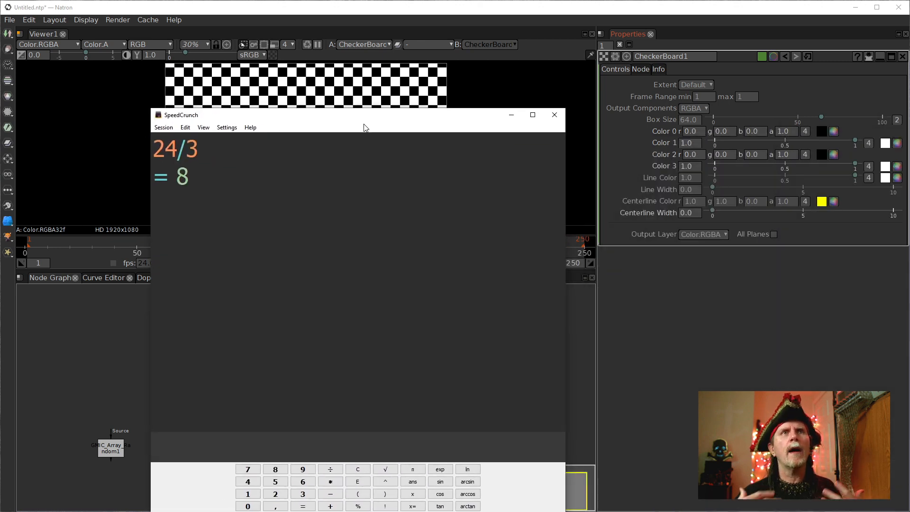
pyautogui.click(897, 119)
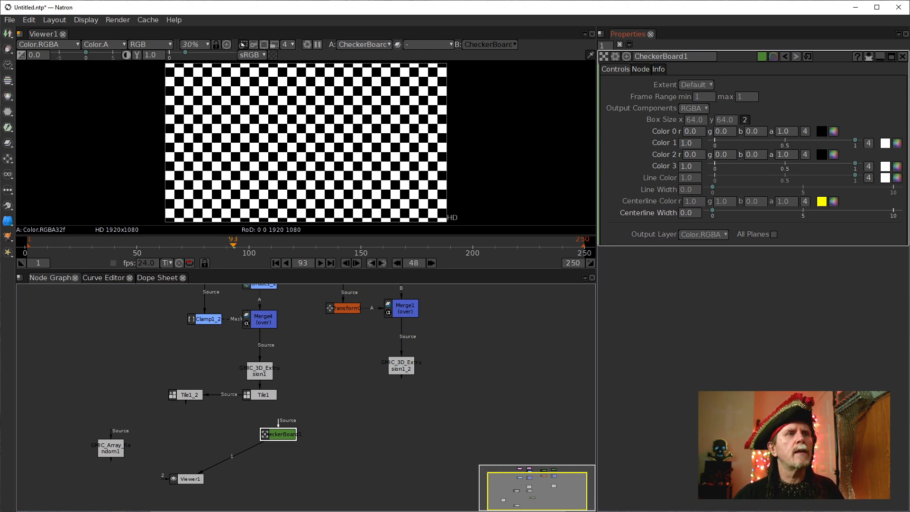
# Step: Switch to SpeedCrunch and calculate 1920/8
pyautogui.moveTo(113, 511)
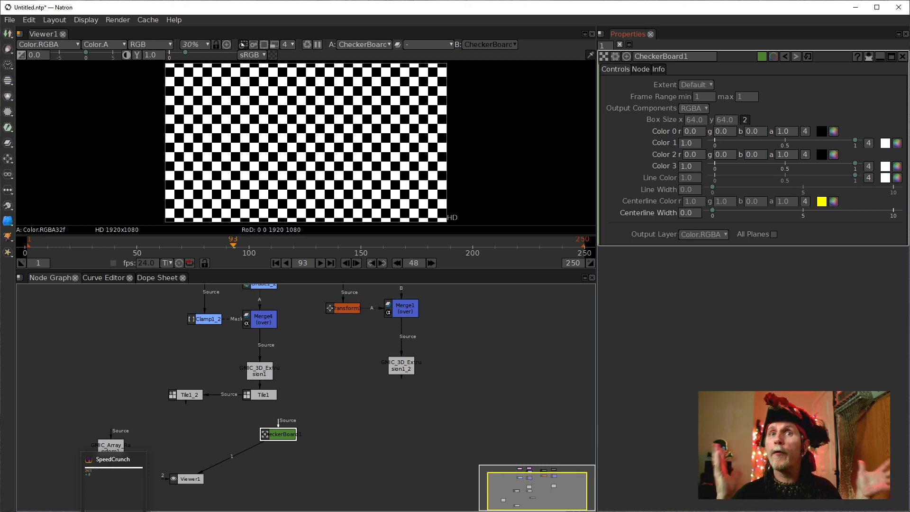
pyautogui.click(114, 511)
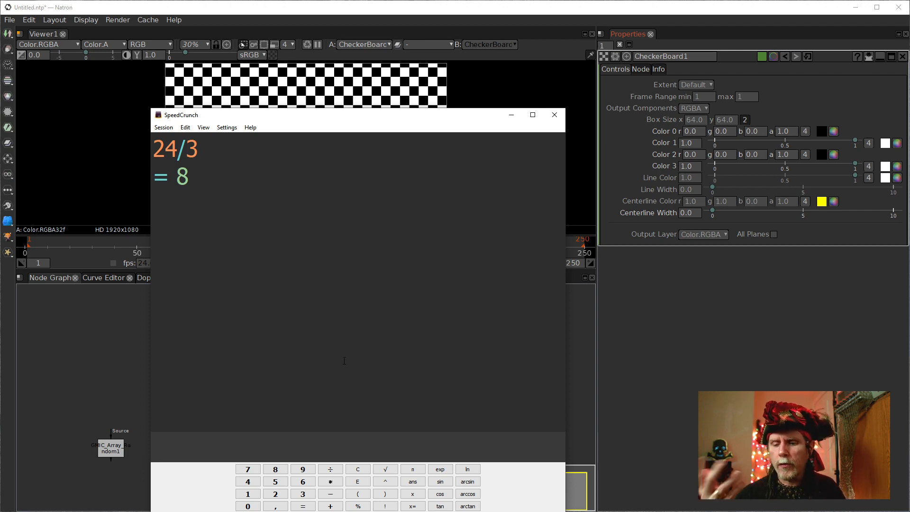
pyautogui.write('1920')
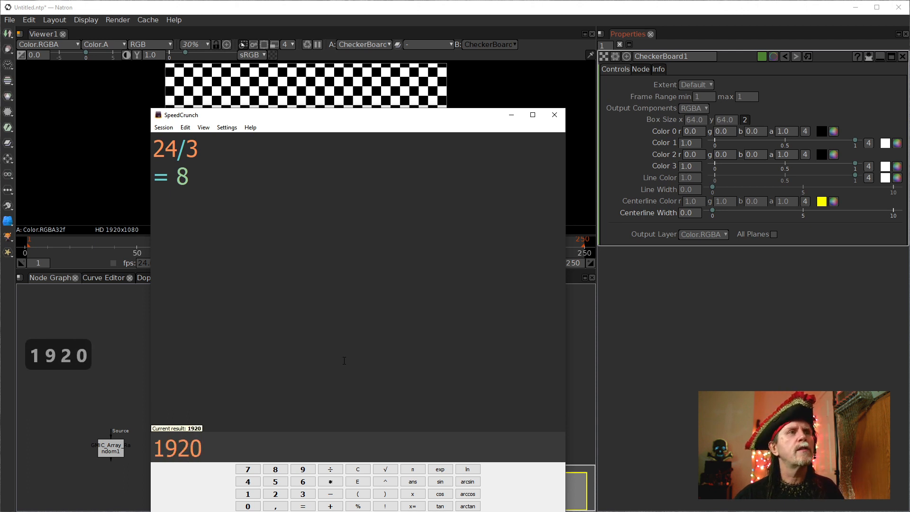
pyautogui.write('/8')
pyautogui.press('Return')
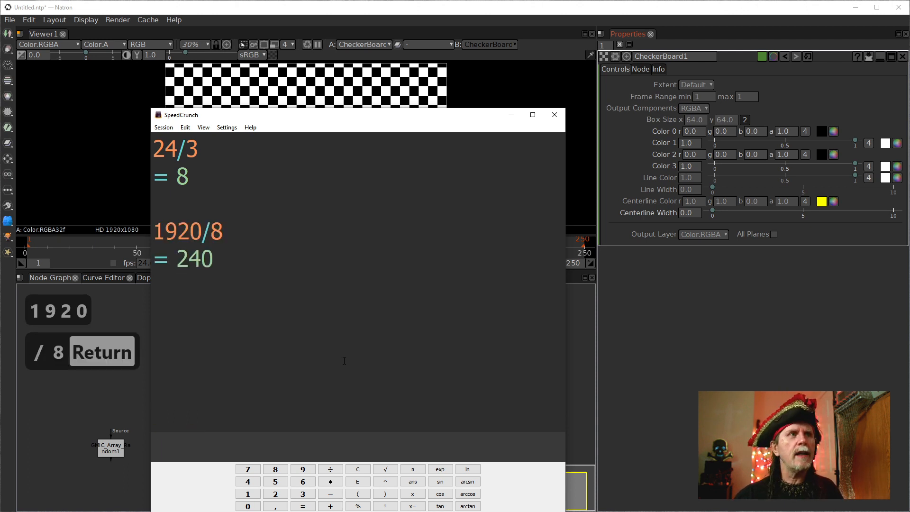
# Step: Return to Natron and set the Box Size x of CheckerBoard1 to 240
pyautogui.click(695, 121)
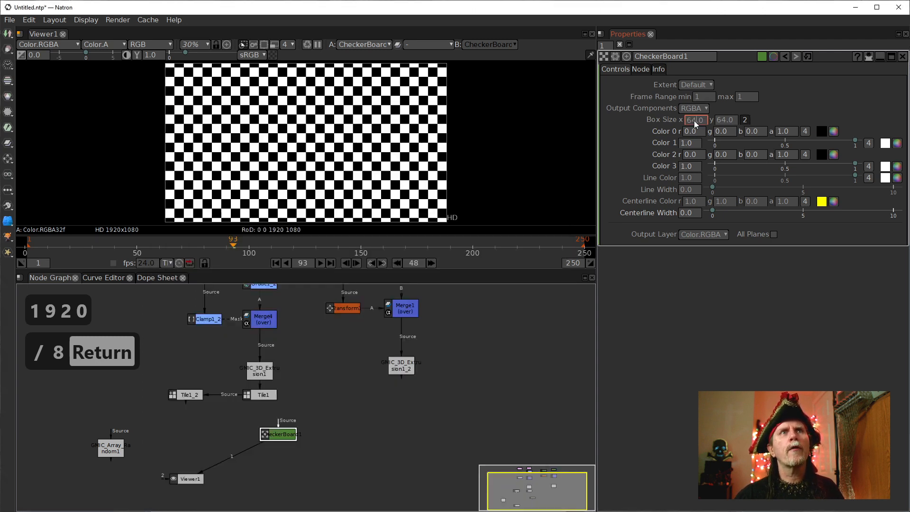
pyautogui.doubleClick(694, 120)
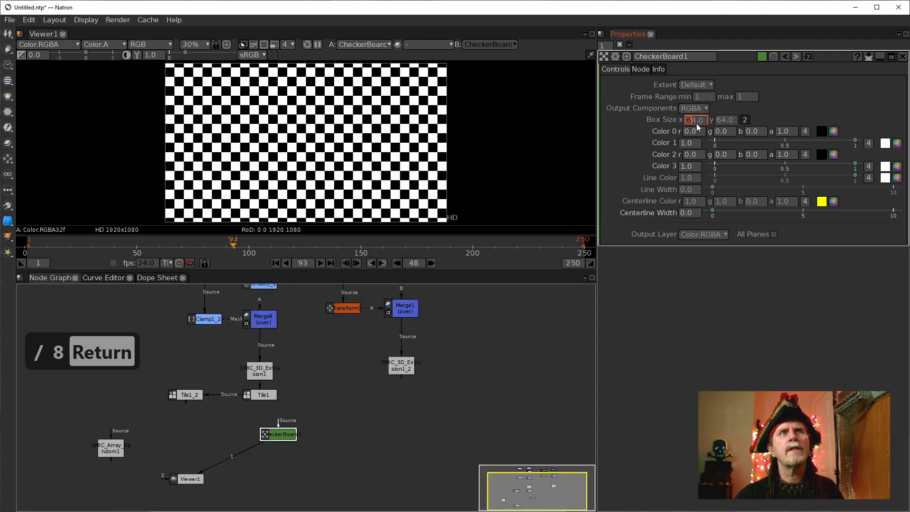
pyautogui.write('240')
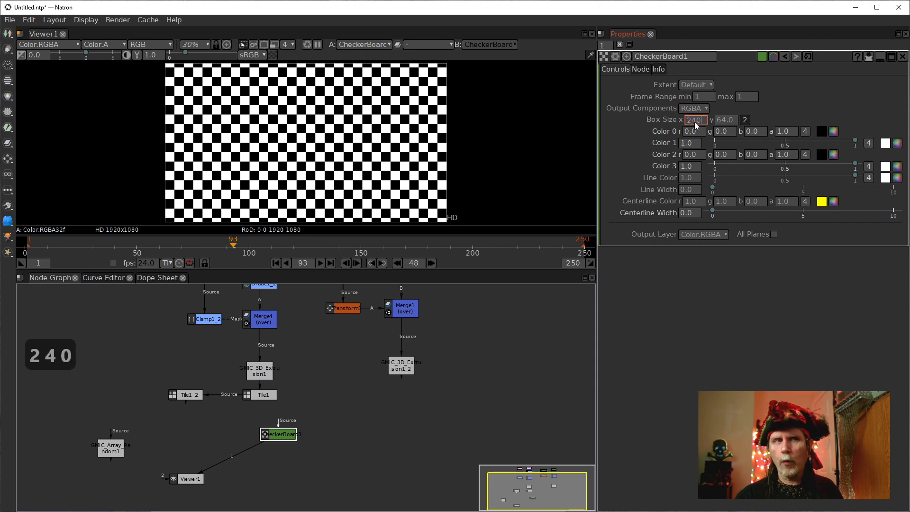
pyautogui.press('Return')
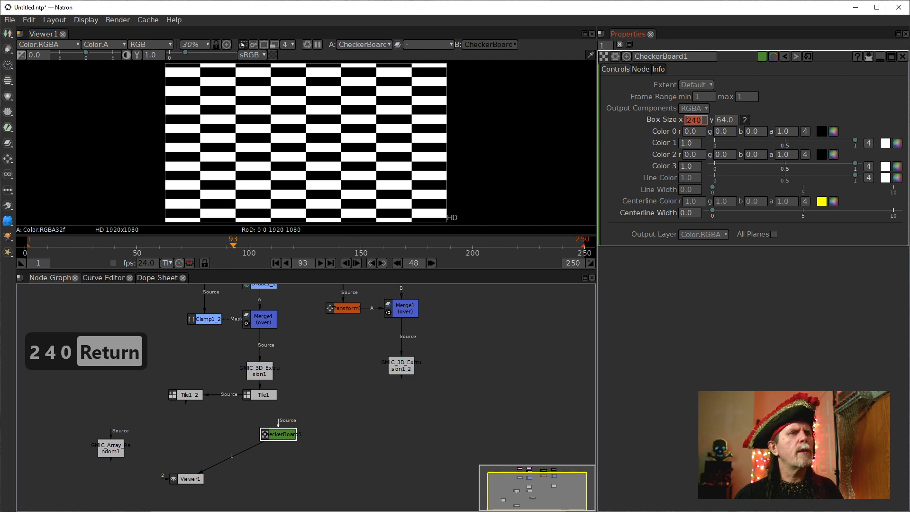
# Step: Show the Tile1_2 output in Viewer1 to check its column count, and calculate 1920/4 in SpeedCrunch
pyautogui.click(195, 396)
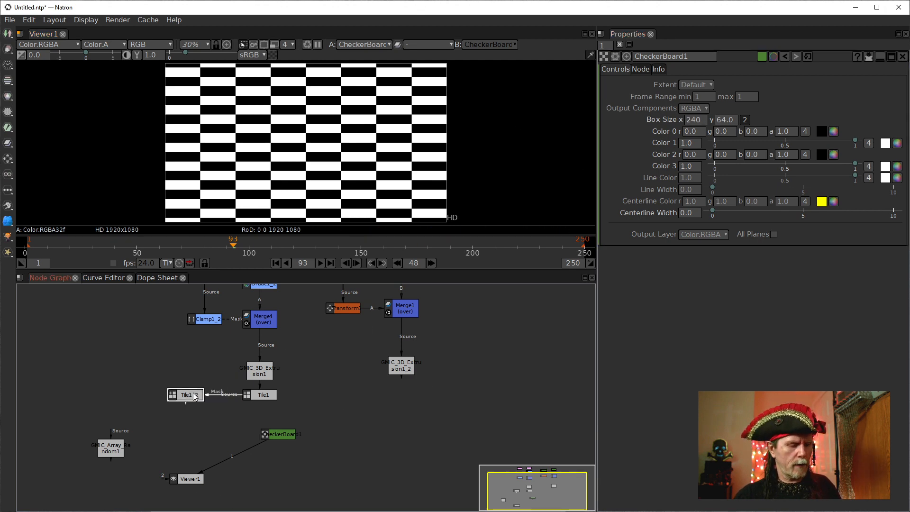
pyautogui.press('1')
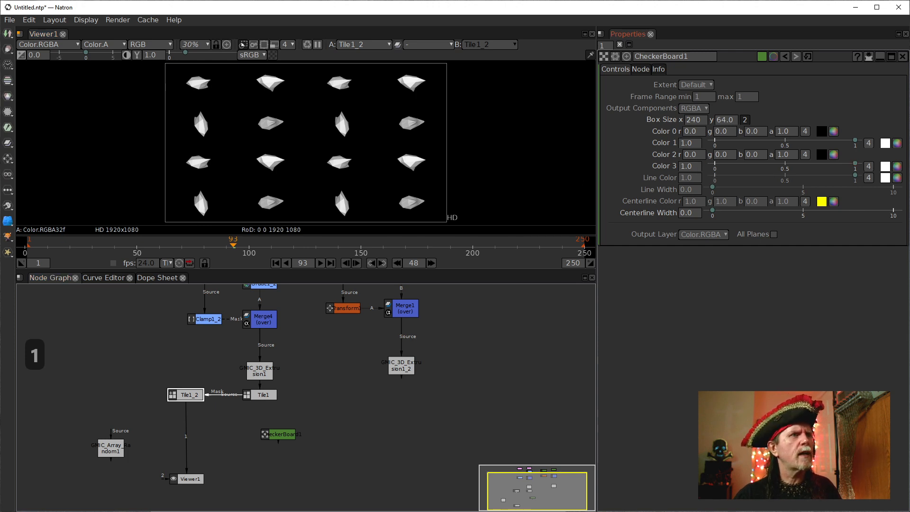
pyautogui.hotkey('alt', 'Tab')
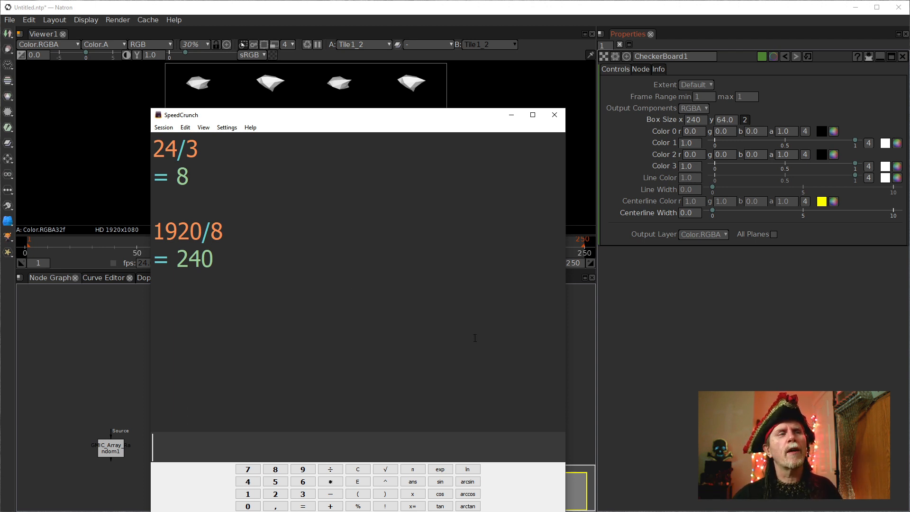
pyautogui.write('1920')
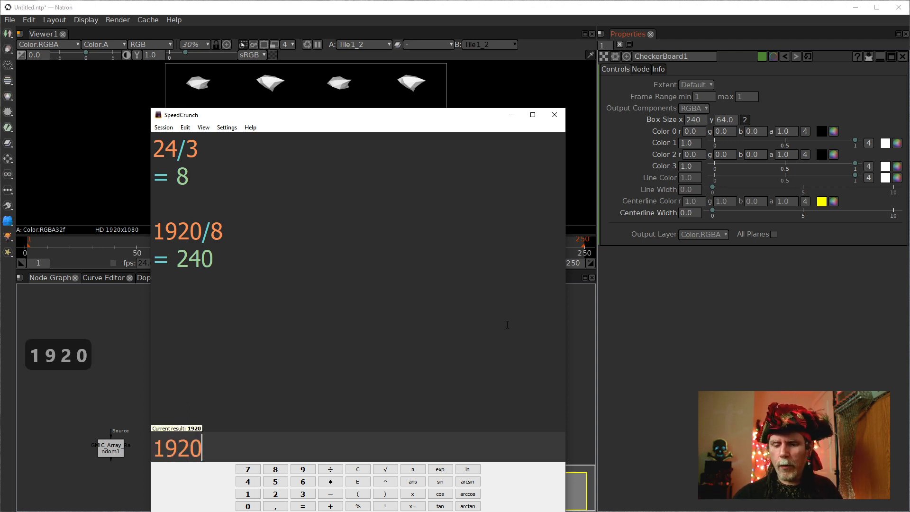
pyautogui.write('/4')
pyautogui.press('Return')
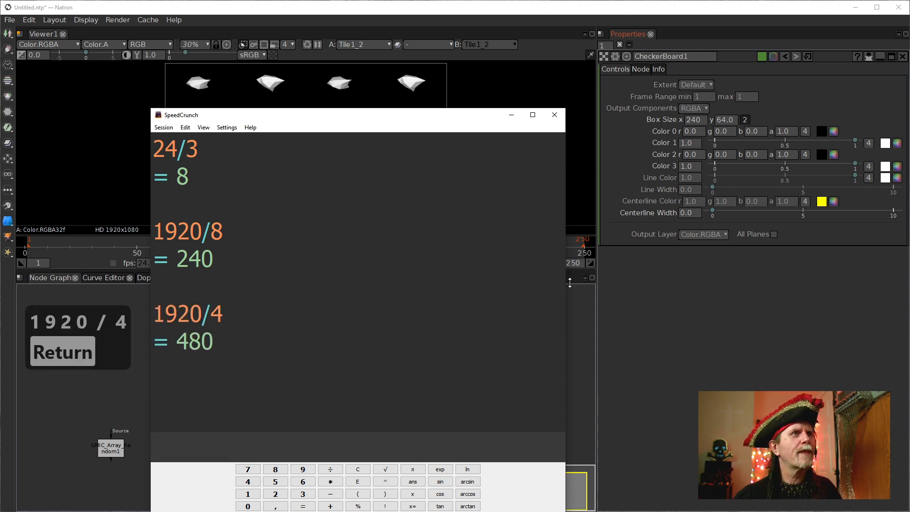
# Step: Back in Natron, set the Box Size x of CheckerBoard1 to 480 and show its output in Viewer1
pyautogui.click(775, 104)
pyautogui.click(692, 119)
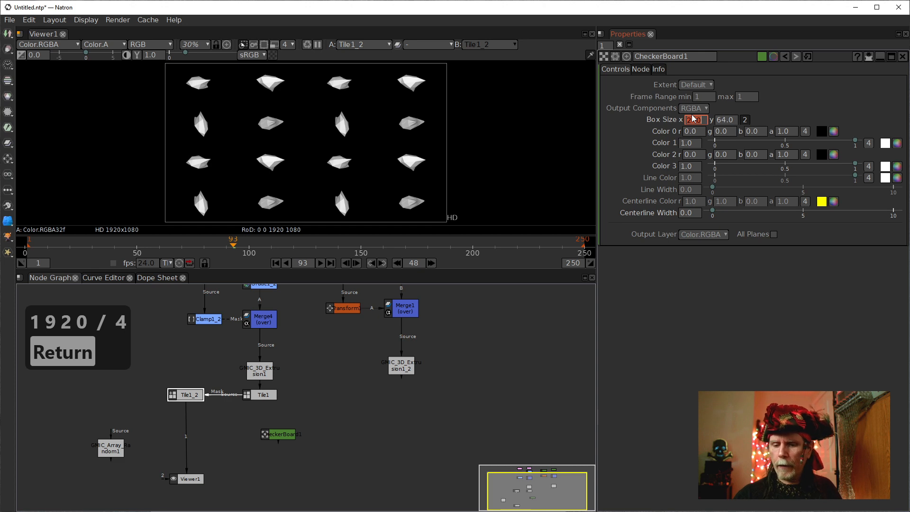
pyautogui.write('480')
pyautogui.press('Return')
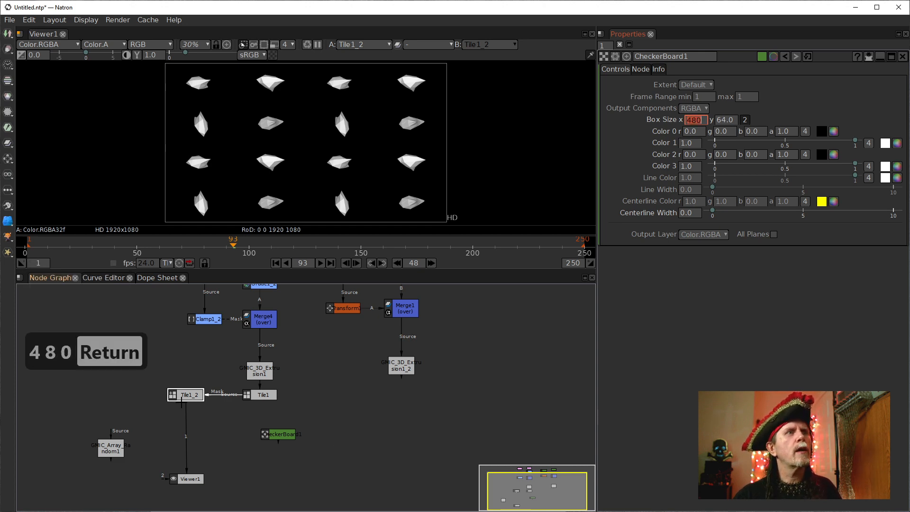
pyautogui.click(271, 437)
pyautogui.press('1')
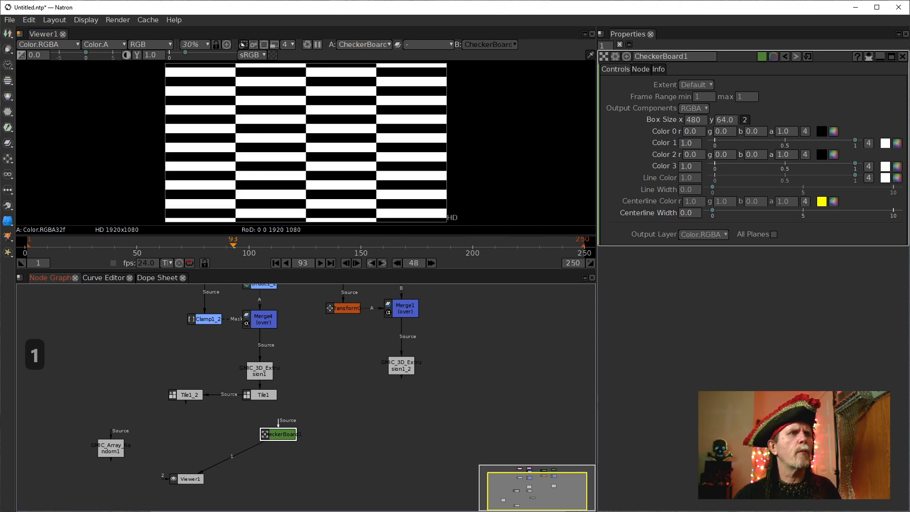
# Step: Switch to SpeedCrunch and calculate 1080/4
pyautogui.hotkey('alt', 'Tab')
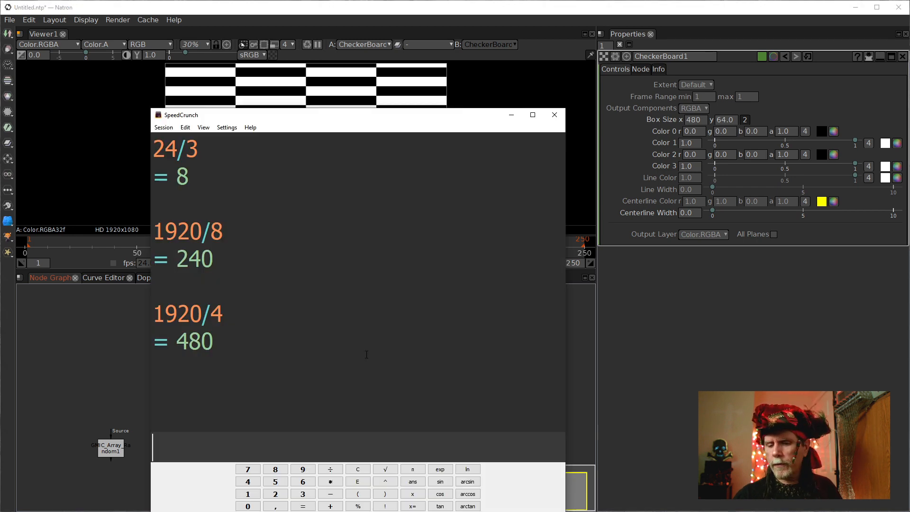
pyautogui.write('108')
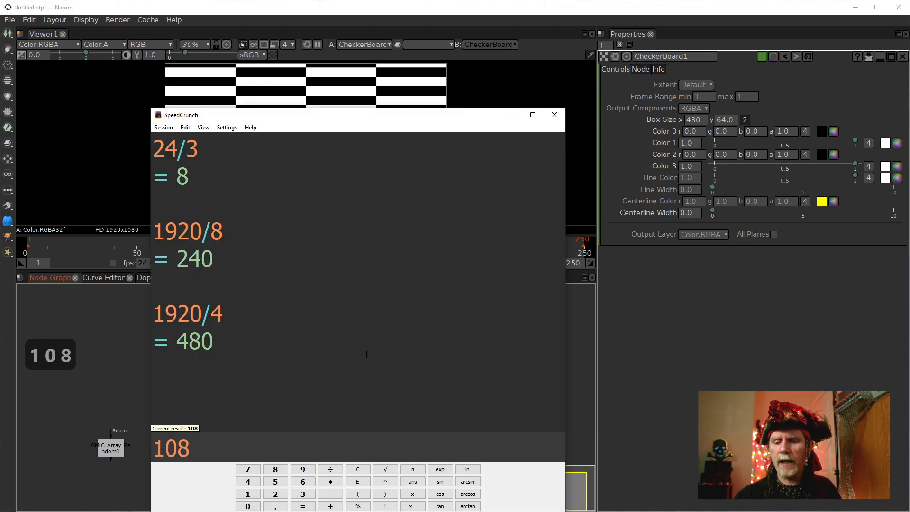
pyautogui.write('0/4')
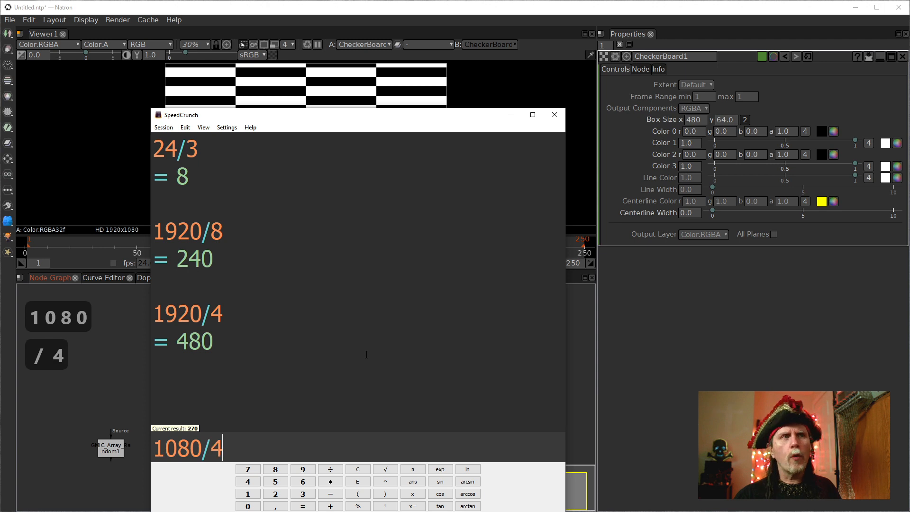
pyautogui.press('Return')
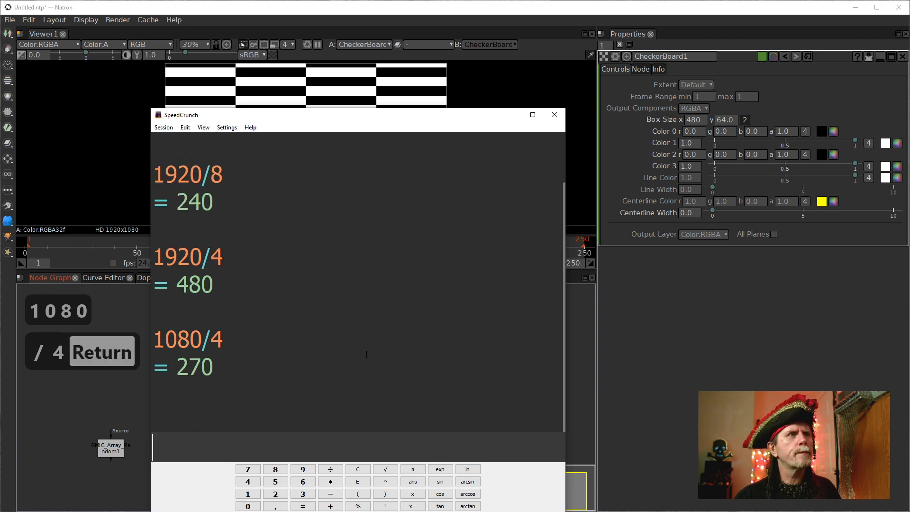
# Step: Back in Natron, set the Box Size y of CheckerBoard1 to 270 and show the Tile1_2 output in Viewer1
pyautogui.click(723, 122)
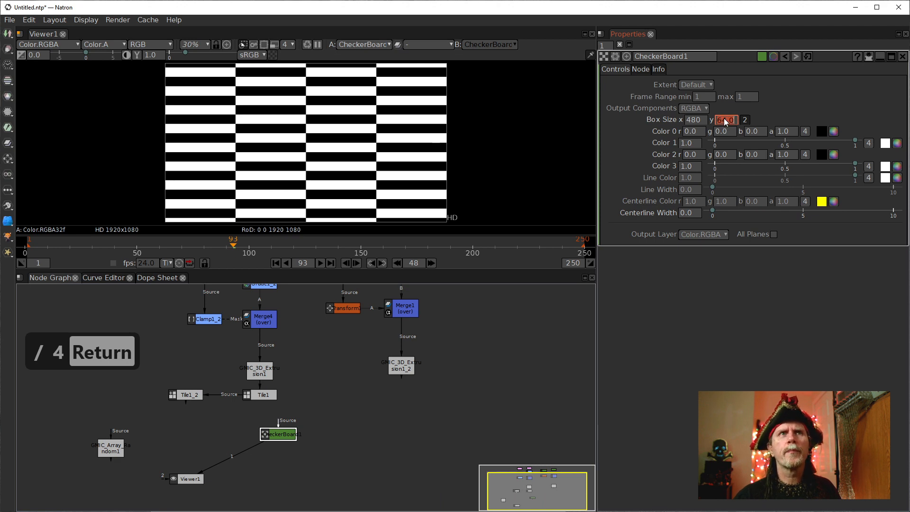
pyautogui.write('270')
pyautogui.press('Return')
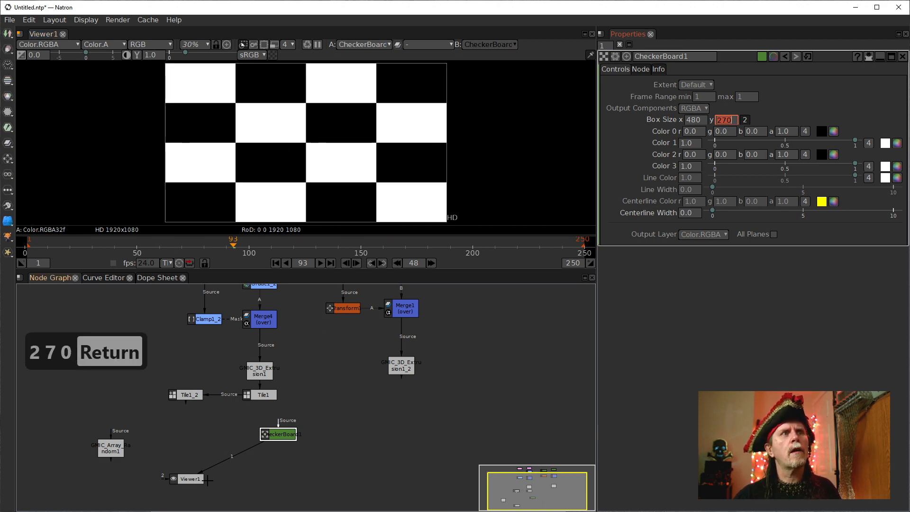
pyautogui.moveTo(278, 432); pyautogui.dragTo(286, 422)
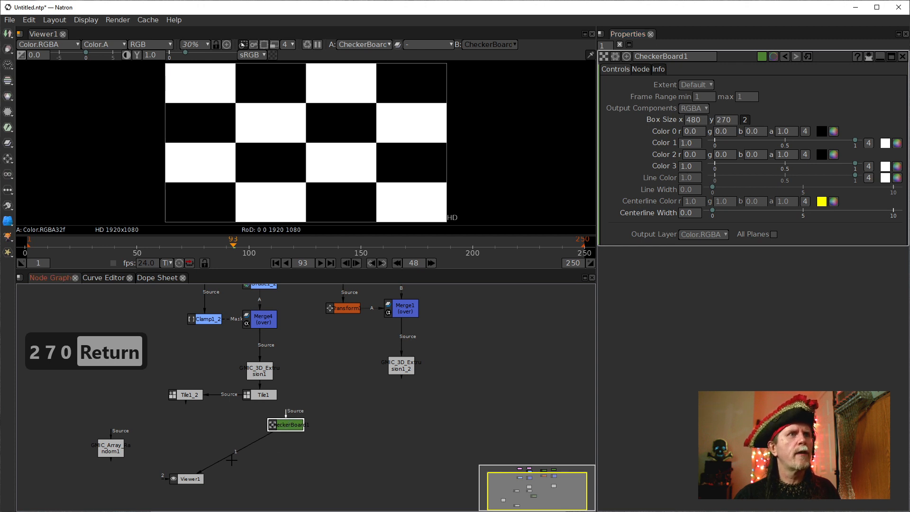
pyautogui.moveTo(193, 410)
pyautogui.mouseDown()
pyautogui.moveTo(185, 394)
pyautogui.moveTo(219, 428)
pyautogui.moveTo(190, 395)
pyautogui.mouseUp()
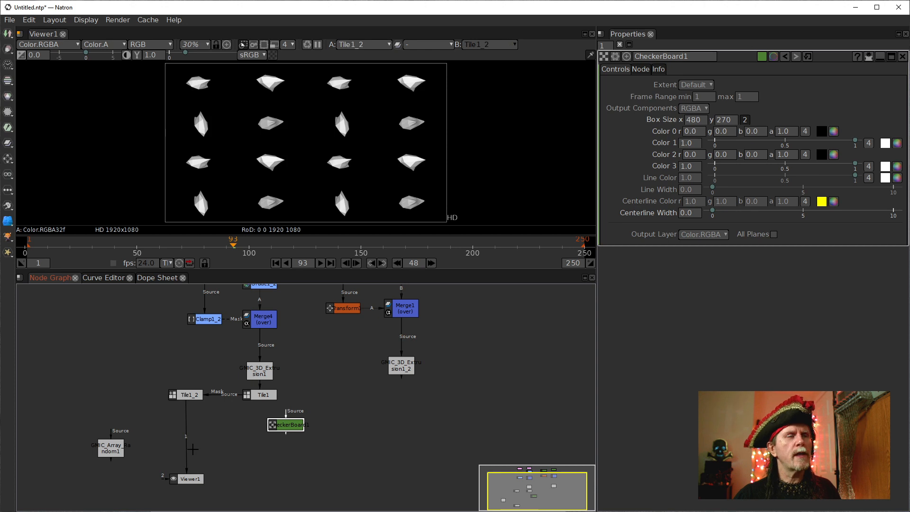
# Step: Insert a Merge node between Tile1_2 and Viewer1, with Tile1_2 as input A and CheckerBoard1 as its mask
pyautogui.click(216, 455)
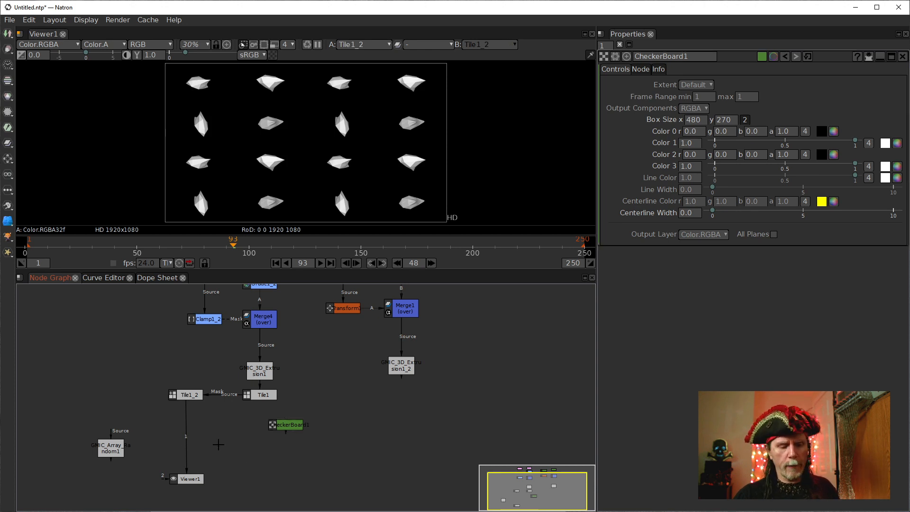
pyautogui.press('m')
pyautogui.moveTo(234, 444); pyautogui.dragTo(194, 396)
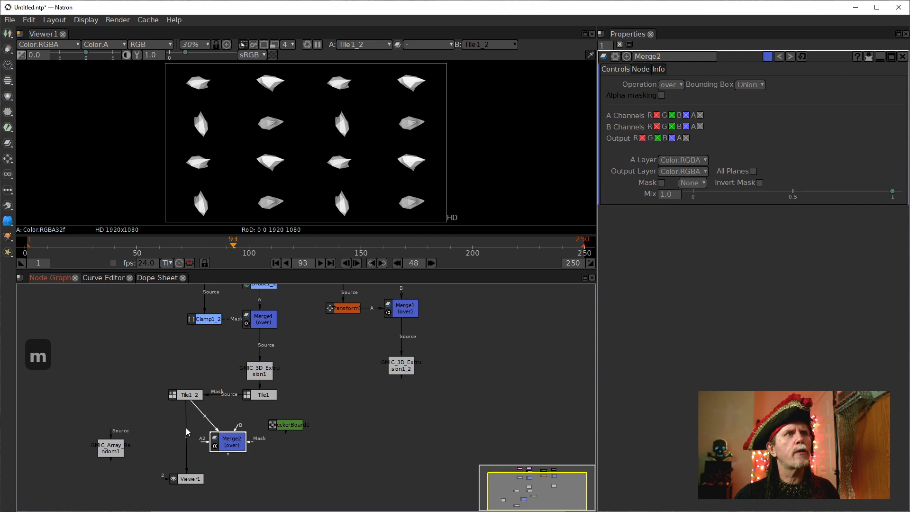
pyautogui.click(193, 420)
pyautogui.moveTo(192, 443); pyautogui.dragTo(277, 426)
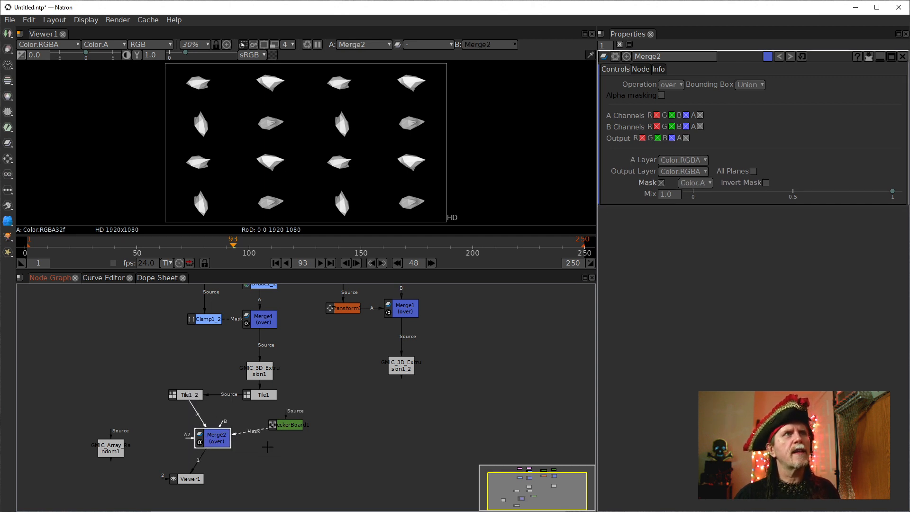
pyautogui.moveTo(218, 439); pyautogui.dragTo(187, 435)
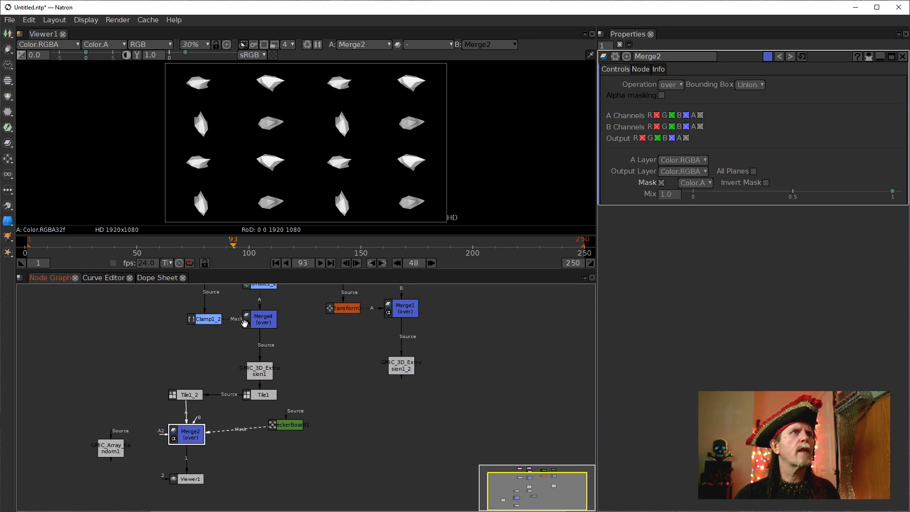
pyautogui.moveTo(283, 423); pyautogui.dragTo(279, 433)
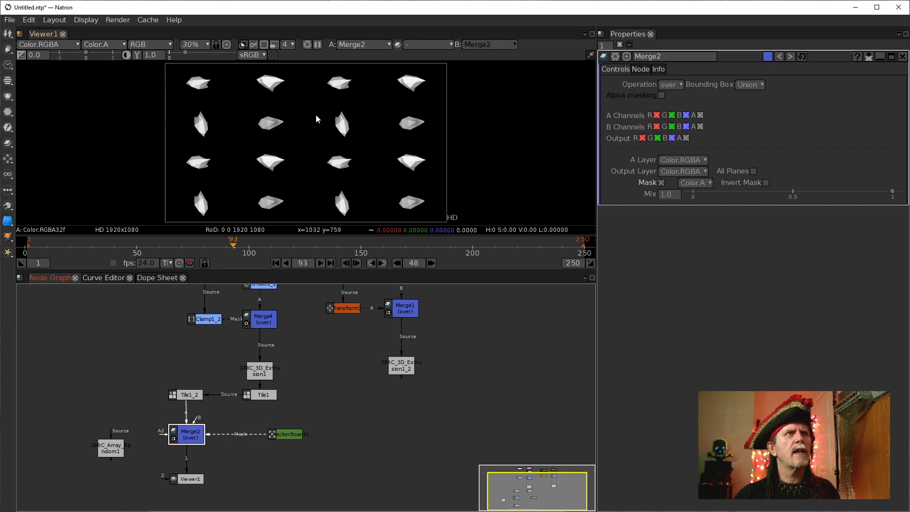
# Step: Compare the alpha and RGB displays of the masked merge in Viewer1
pyautogui.click(305, 149)
pyautogui.press('a')
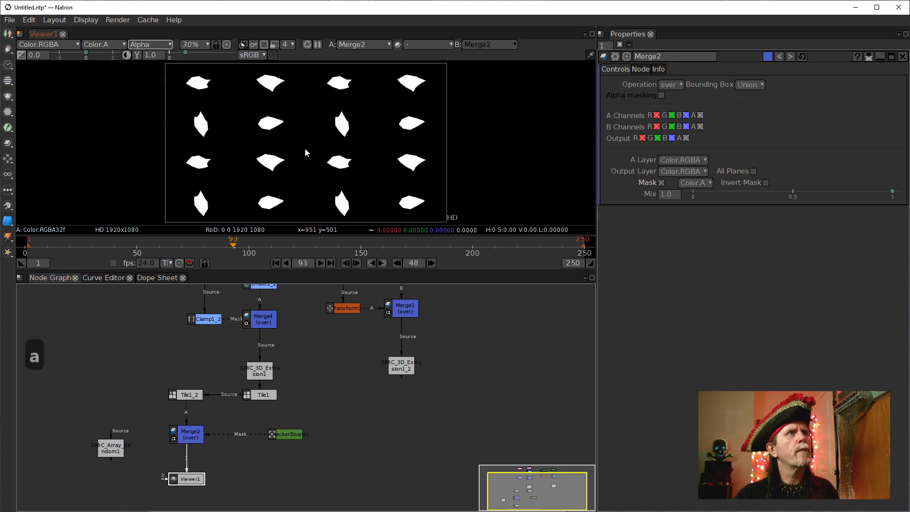
pyautogui.press('a')
pyautogui.press('a')
pyautogui.press('a')
pyautogui.press('a')
pyautogui.press('a')
pyautogui.press('a')
pyautogui.press('a')
pyautogui.press('a')
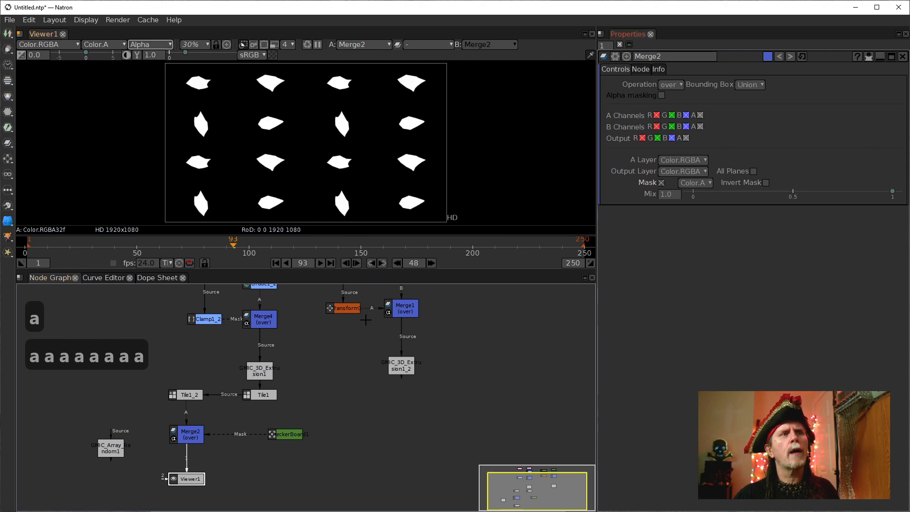
# Step: Try switching off the alpha channel of Merge2's A and B inputs, and return Viewer1 to the RGB display
pyautogui.click(700, 115)
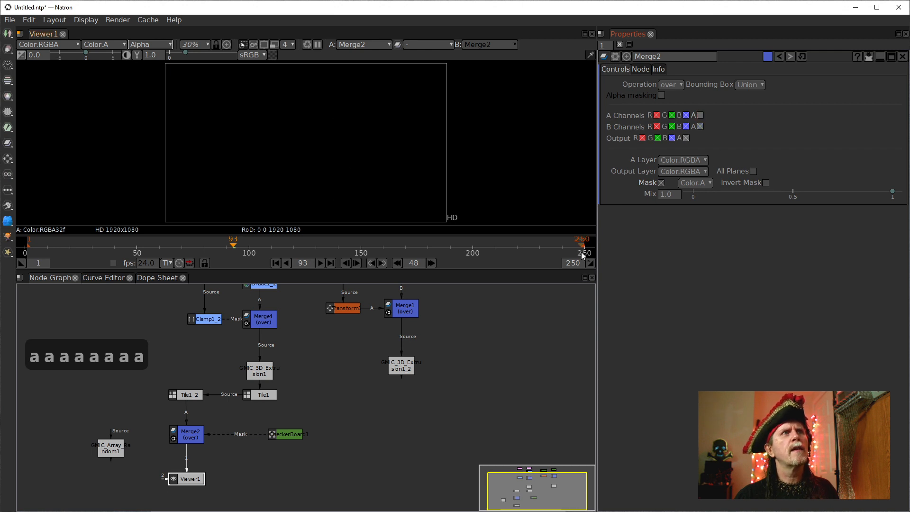
pyautogui.click(700, 127)
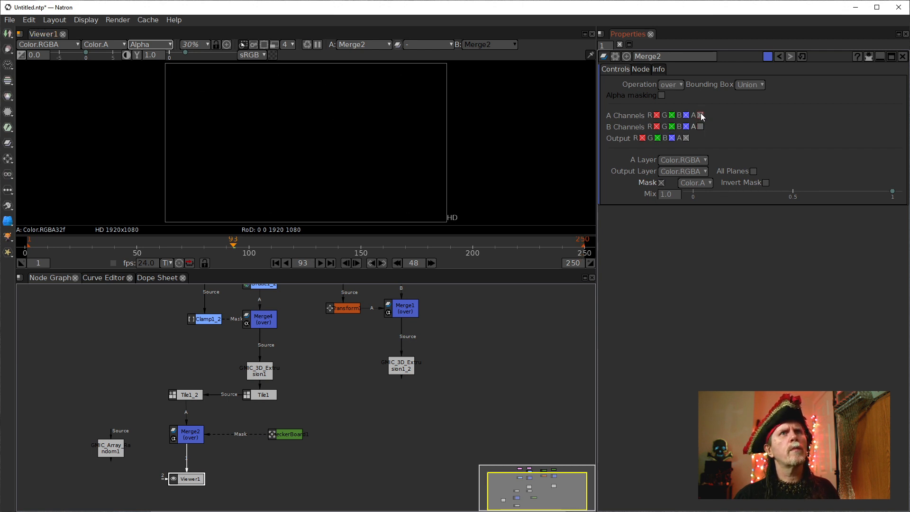
pyautogui.click(701, 114)
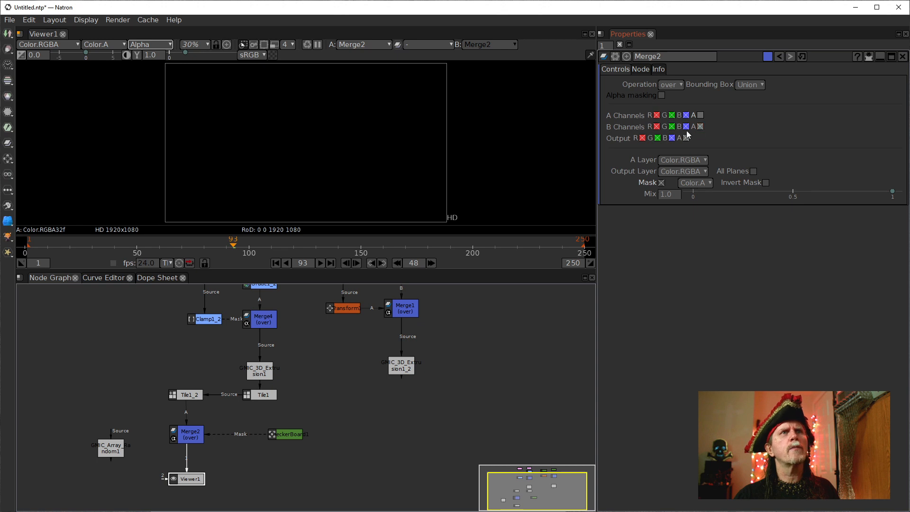
pyautogui.click(701, 115)
pyautogui.click(194, 437)
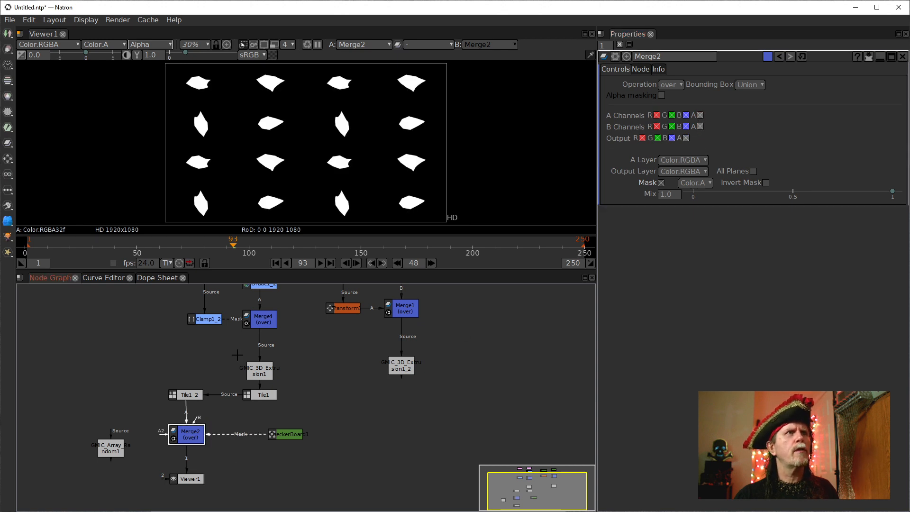
pyautogui.click(342, 186)
pyautogui.press('a')
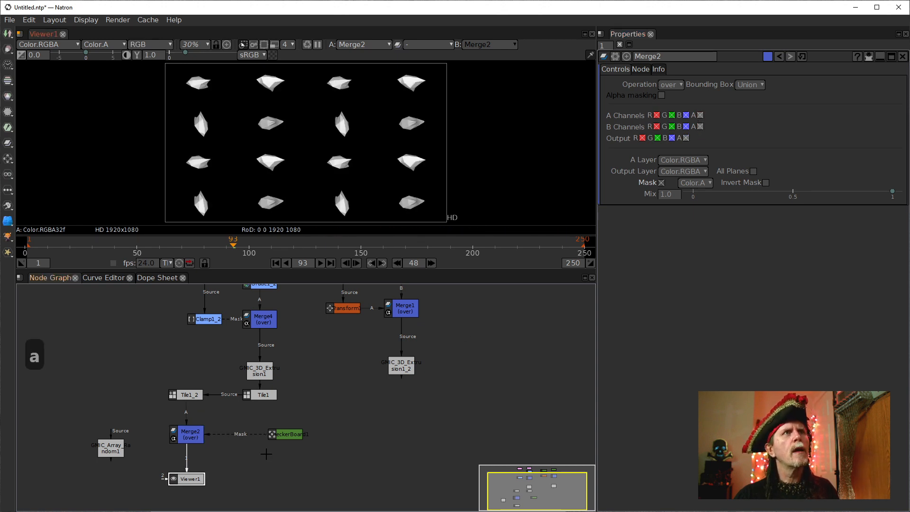
# Step: Remove the mask connection between CheckerBoard1 and Merge2, and connect Merge2's B input to CheckerBoard1 instead
pyautogui.click(238, 437)
pyautogui.press('Delete')
pyautogui.click(186, 438)
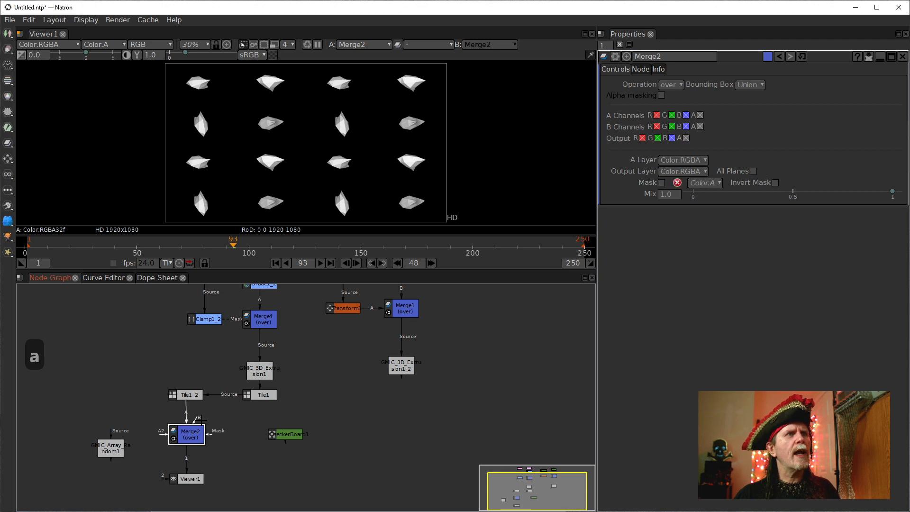
pyautogui.moveTo(201, 419); pyautogui.dragTo(282, 434)
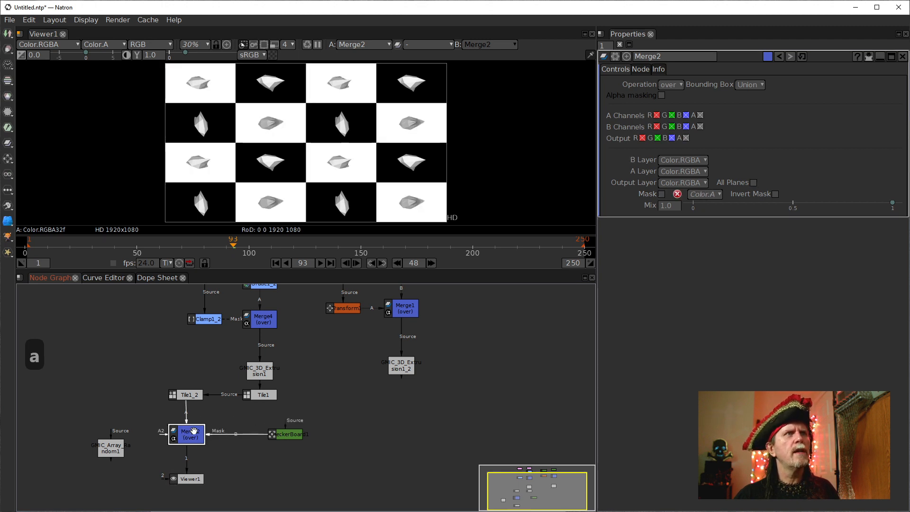
# Step: Set the Operation of Merge2 to multiply
pyautogui.click(672, 86)
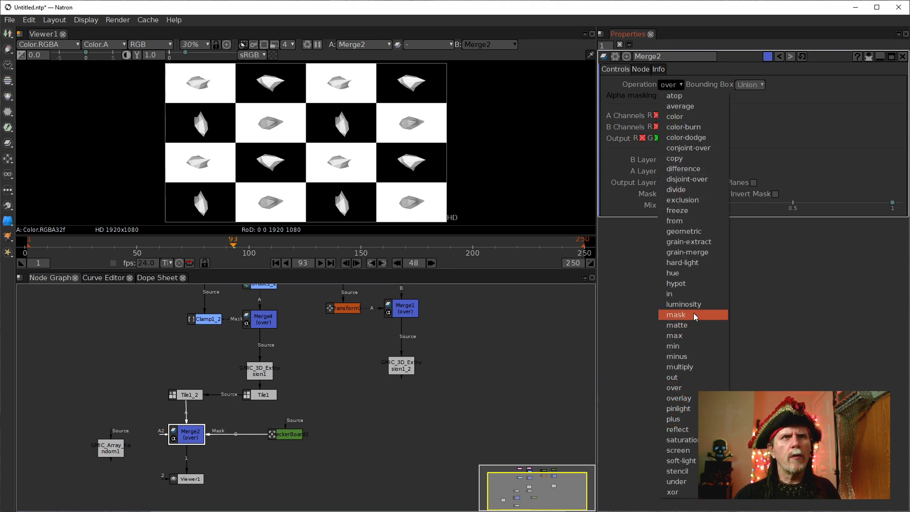
pyautogui.click(690, 367)
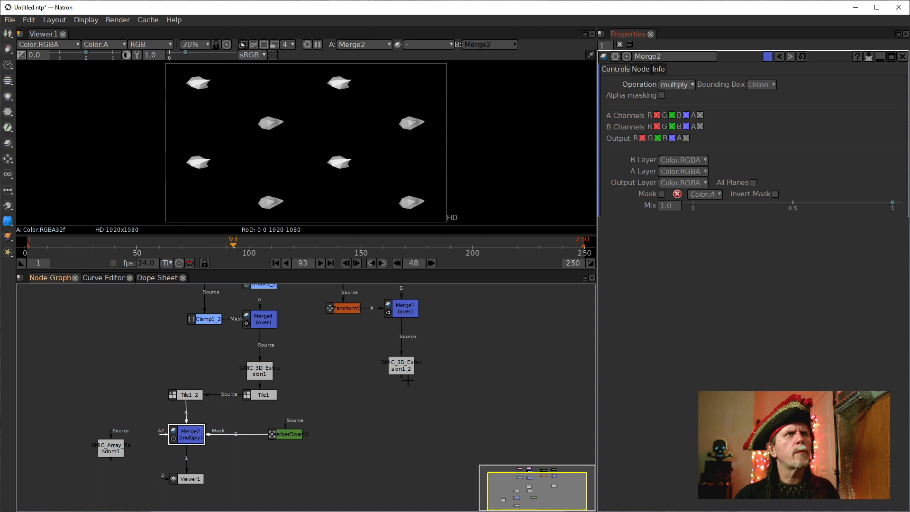
pyautogui.click(492, 371)
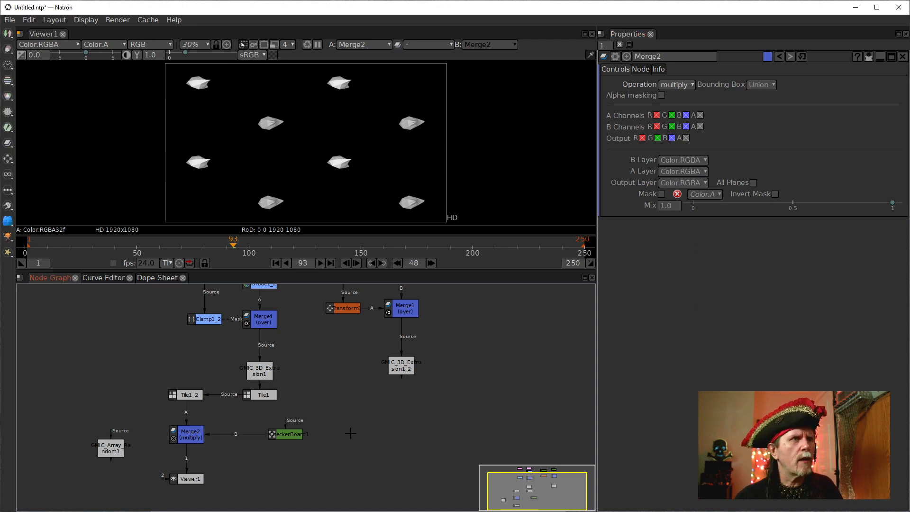
# Step: Tidy the node graph by moving Merge2 up close to Tile1_2 and shifting CheckerBoard1 slightly farther away
pyautogui.click(184, 432)
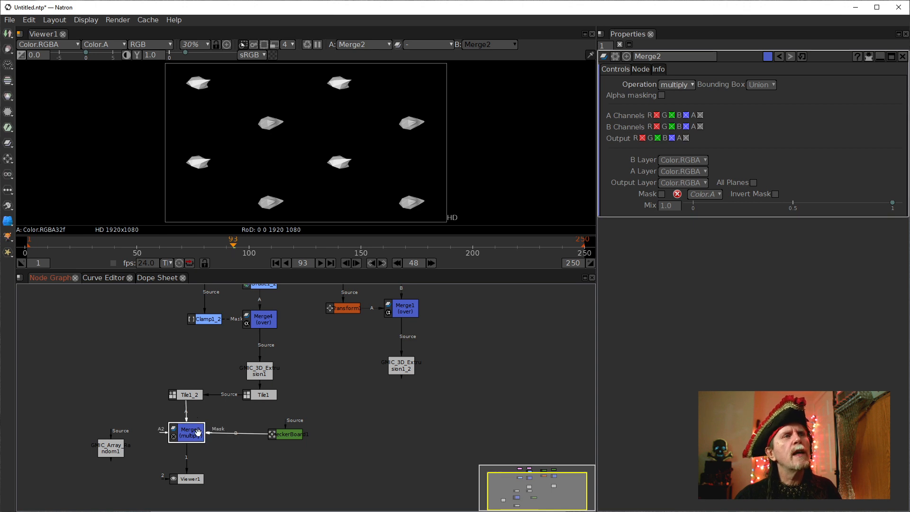
pyautogui.moveTo(194, 432); pyautogui.dragTo(195, 419)
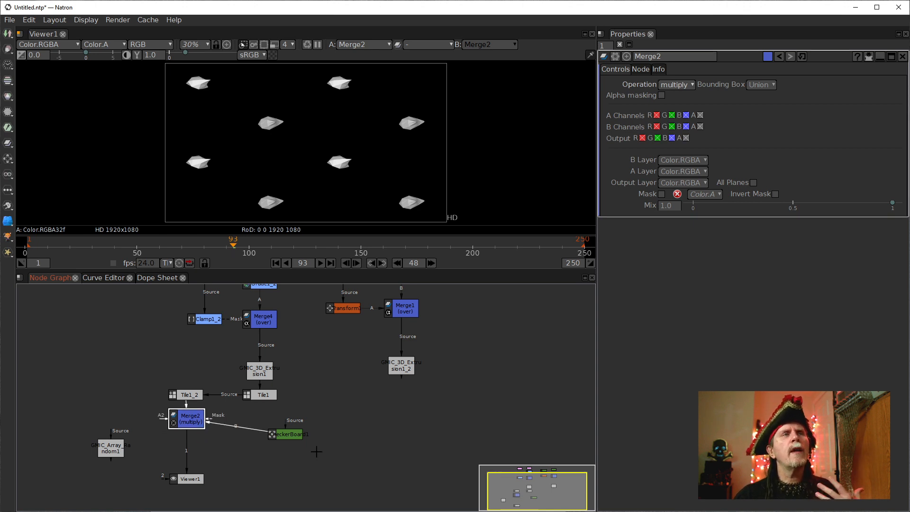
pyautogui.moveTo(287, 433); pyautogui.dragTo(299, 433)
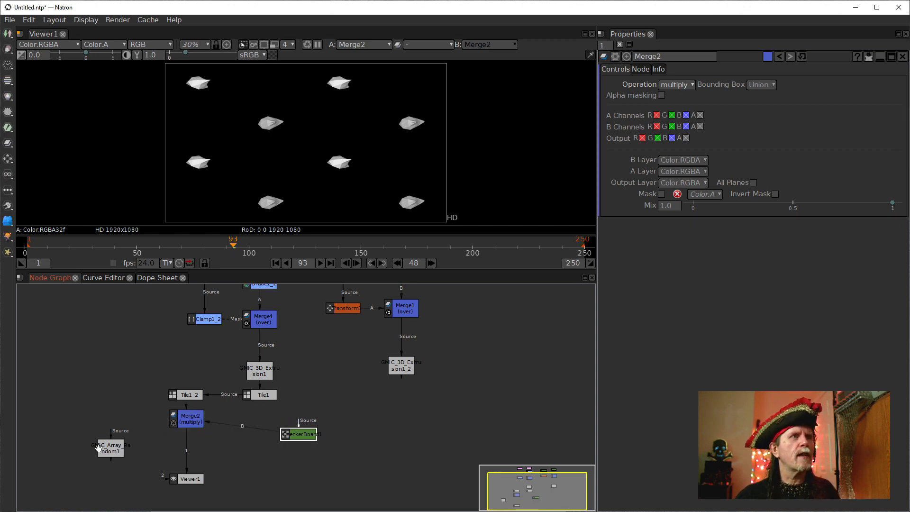
# Step: Connect the Source of GMIC_Array_Random1 to Merge2, show its output in Viewer1, and line up the two nodes
pyautogui.moveTo(111, 432); pyautogui.dragTo(190, 420)
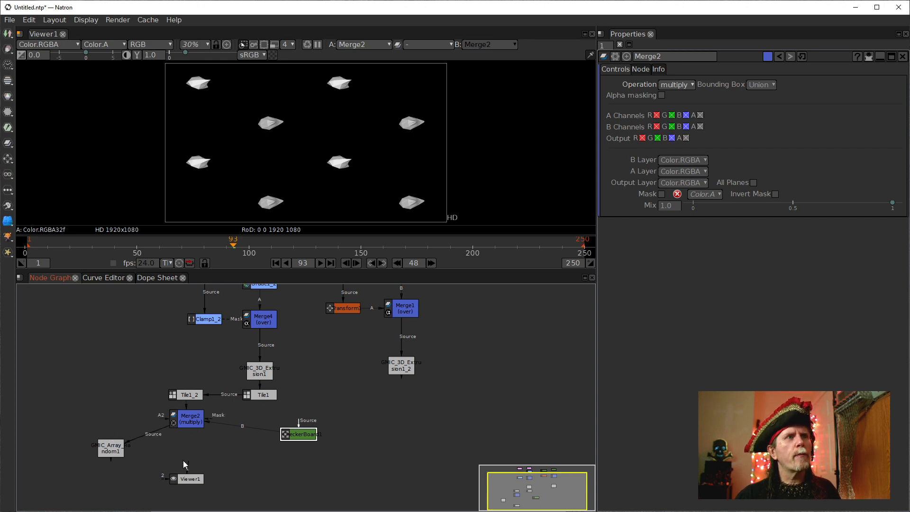
pyautogui.moveTo(183, 460); pyautogui.dragTo(123, 423)
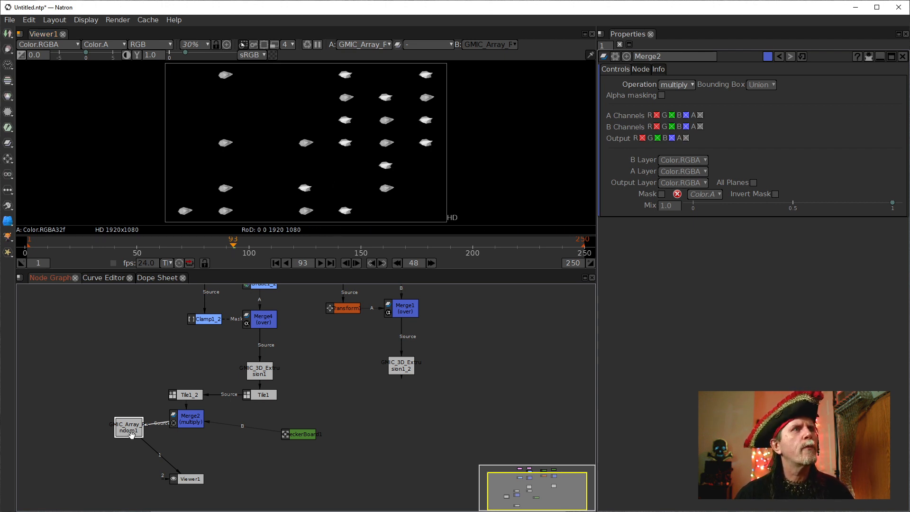
pyautogui.moveTo(130, 430); pyautogui.dragTo(131, 421)
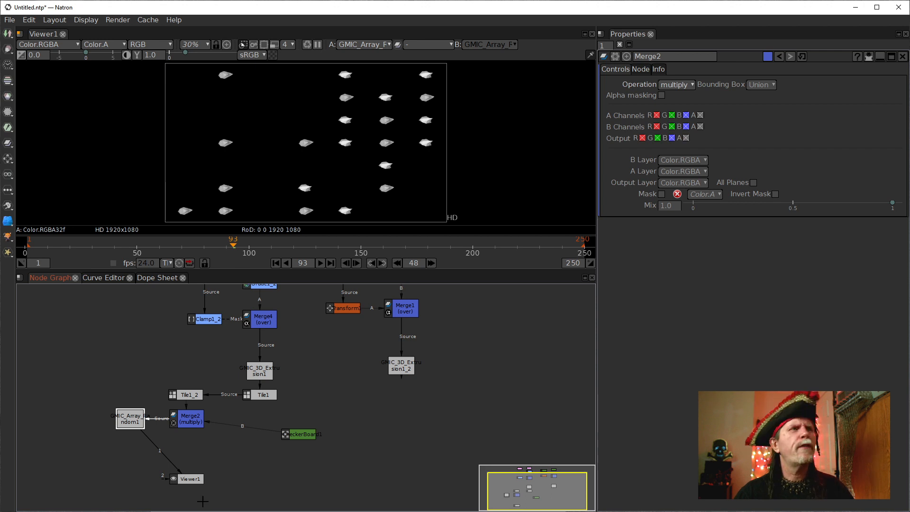
pyautogui.click(185, 479)
pyautogui.moveTo(185, 479); pyautogui.dragTo(145, 476)
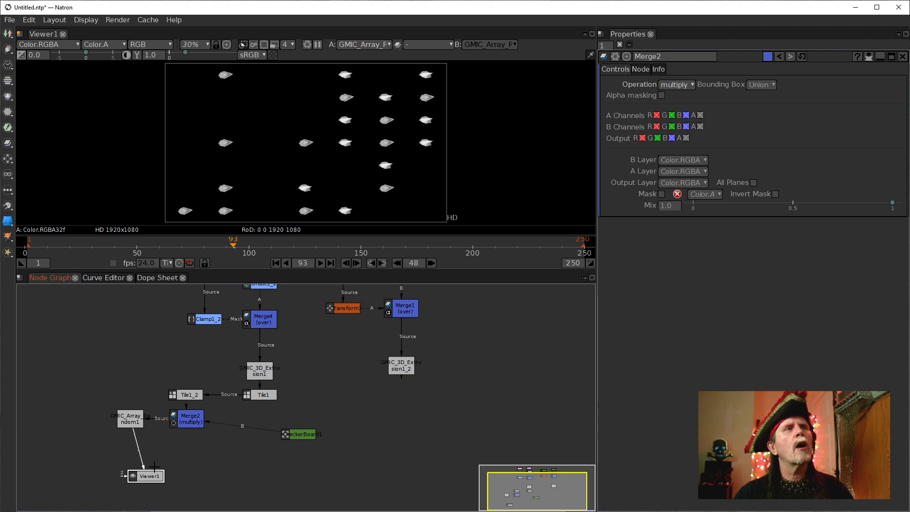
# Step: Play the random array animation from frame 1, stop it, and show the Merge2 output in Viewer1
pyautogui.click(275, 263)
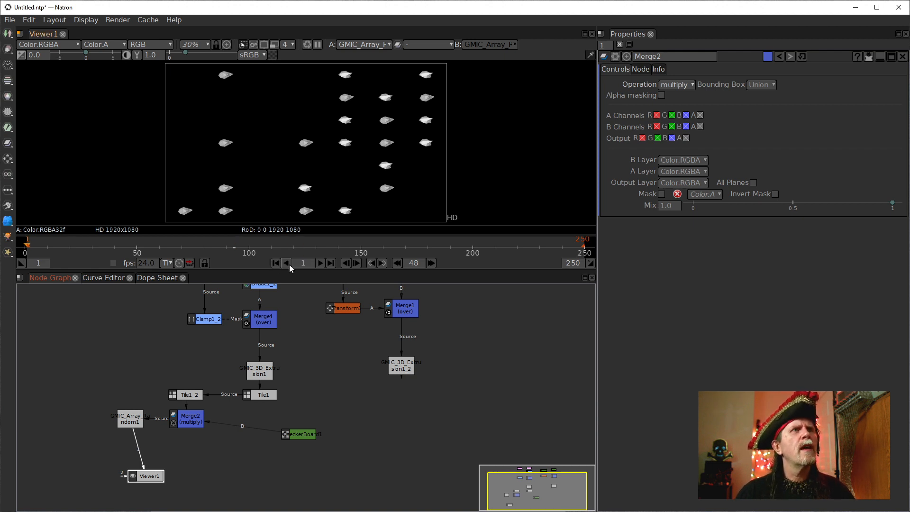
pyautogui.click(320, 264)
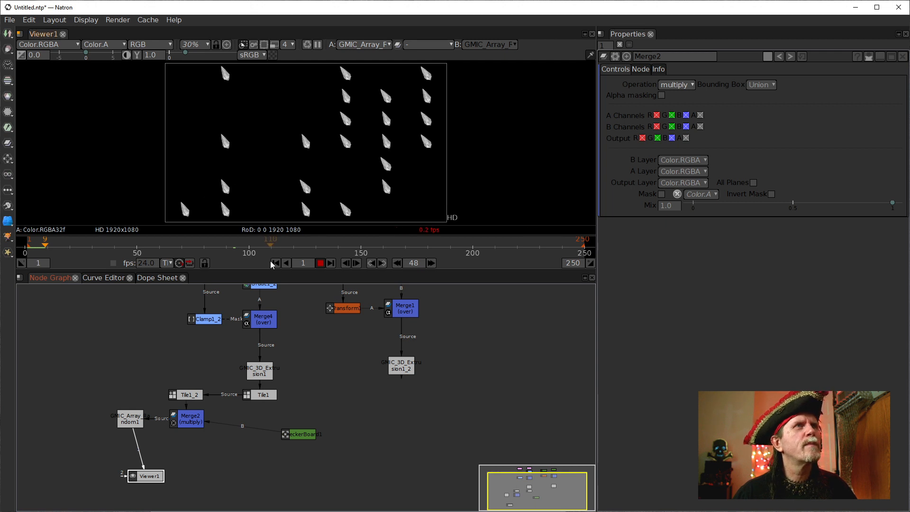
pyautogui.click(320, 263)
pyautogui.click(192, 417)
pyautogui.press('1')
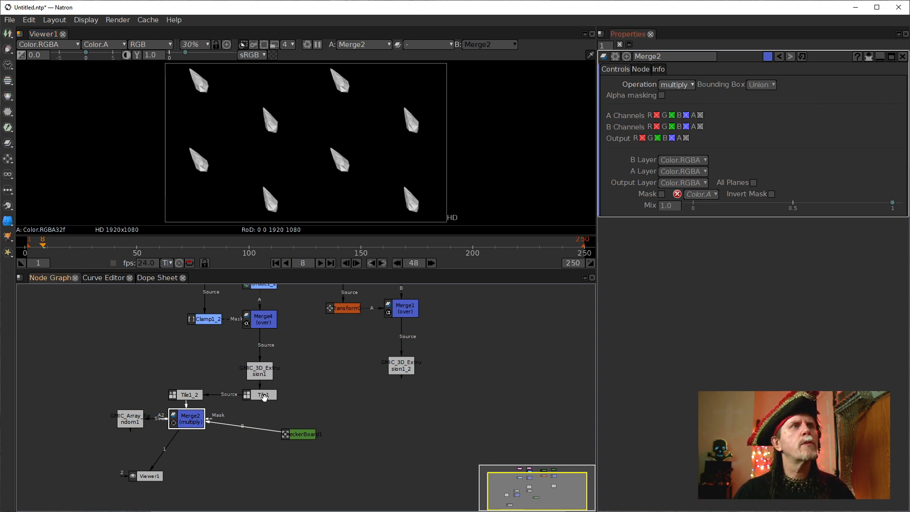
# Step: Set the vertical Box Size of CheckerBoard1 to 270*2
pyautogui.click(303, 434)
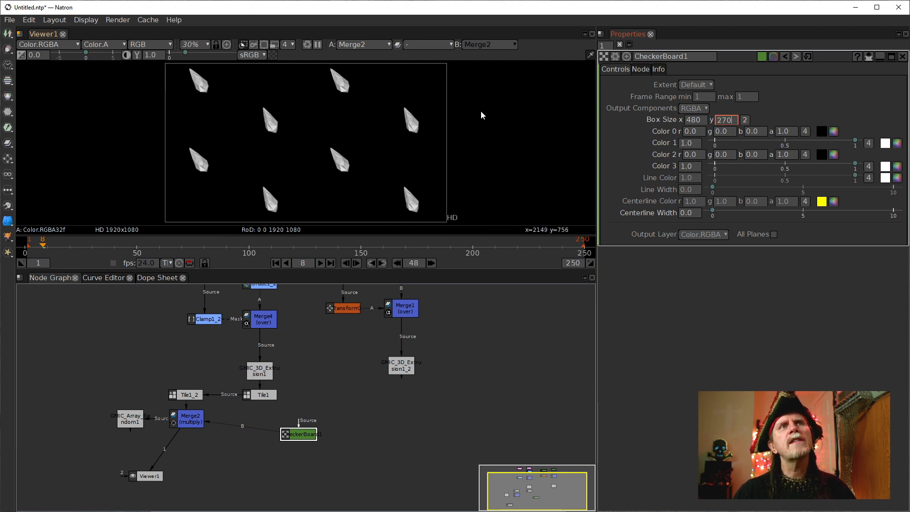
pyautogui.write('*2')
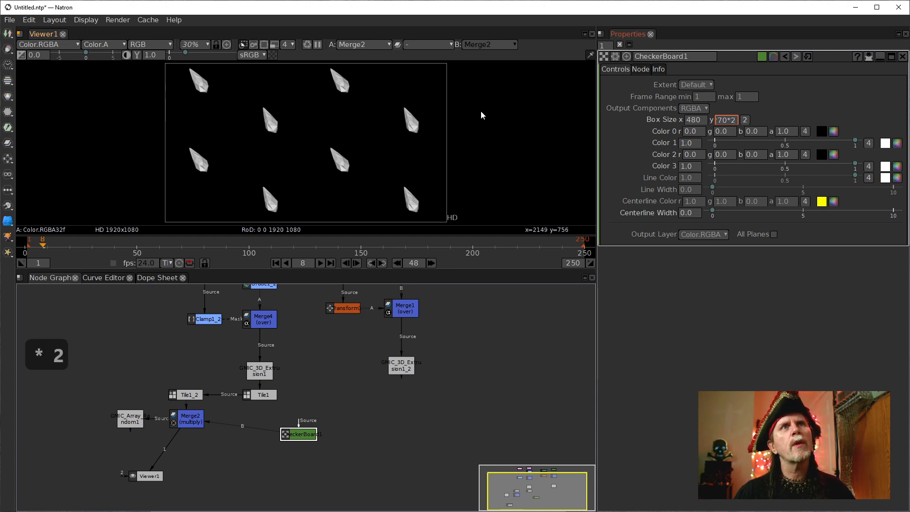
pyautogui.press('Return')
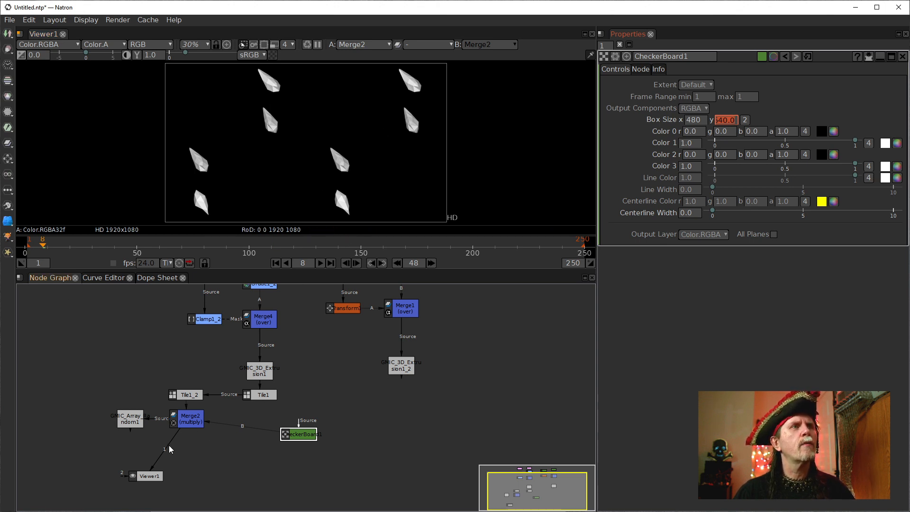
# Step: Show GMIC_Array_Random1 in Viewer1, play its animation from frame 1, and stop playback
pyautogui.moveTo(169, 449); pyautogui.dragTo(130, 421)
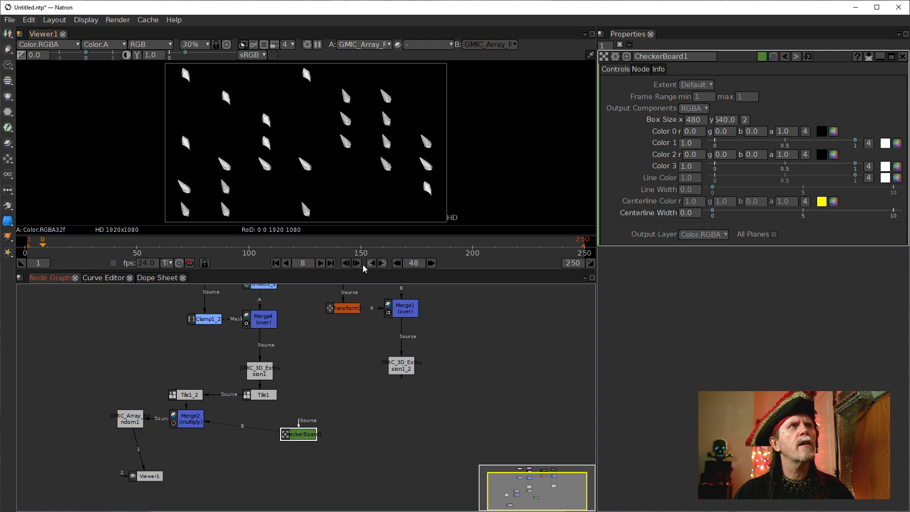
pyautogui.click(320, 263)
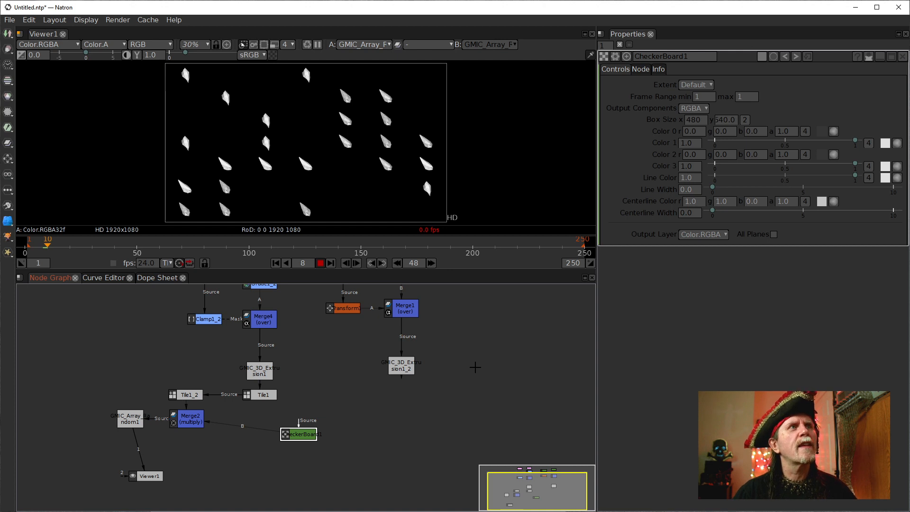
pyautogui.click(276, 263)
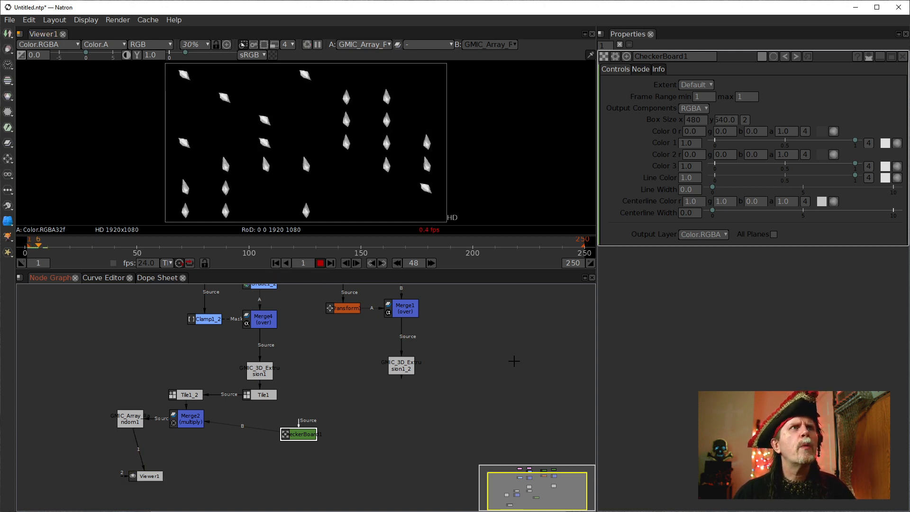
pyautogui.click(501, 353)
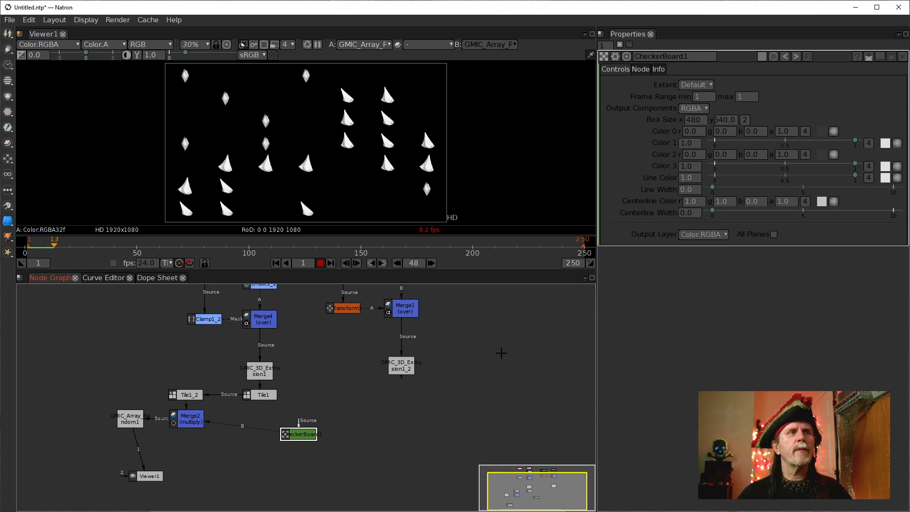
pyautogui.click(321, 262)
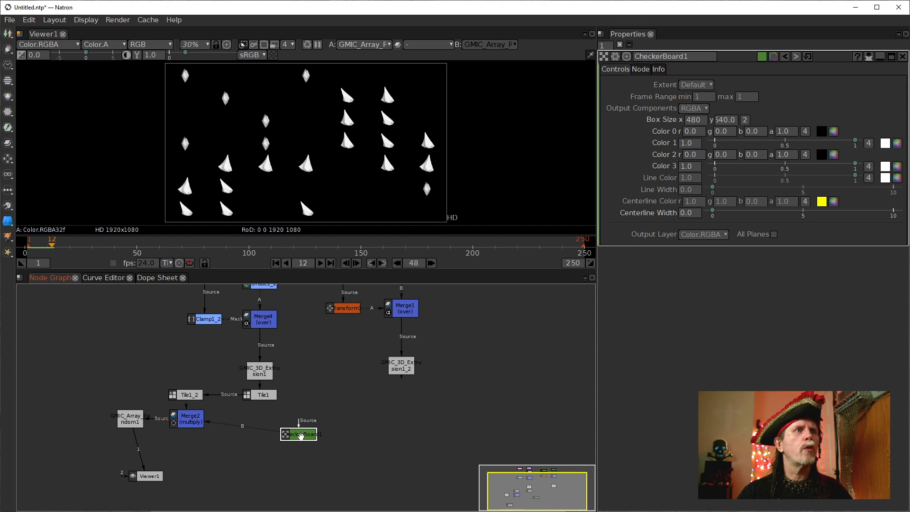
# Step: Move CheckerBoard1 away from Merge2, connect the Source of GMIC_Array_Random1 to it, and place the array node just below it
pyautogui.moveTo(300, 435); pyautogui.dragTo(343, 416)
pyautogui.moveTo(138, 423); pyautogui.dragTo(344, 416)
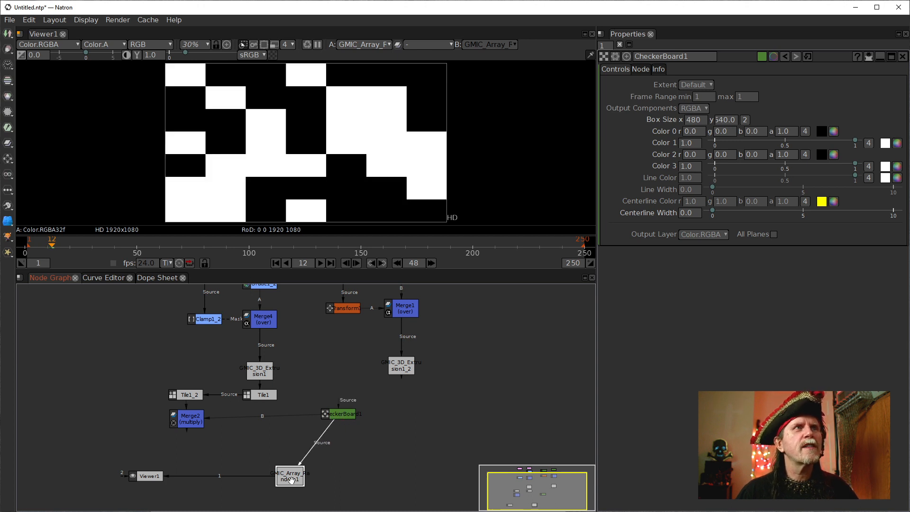
pyautogui.moveTo(291, 479); pyautogui.dragTo(311, 434)
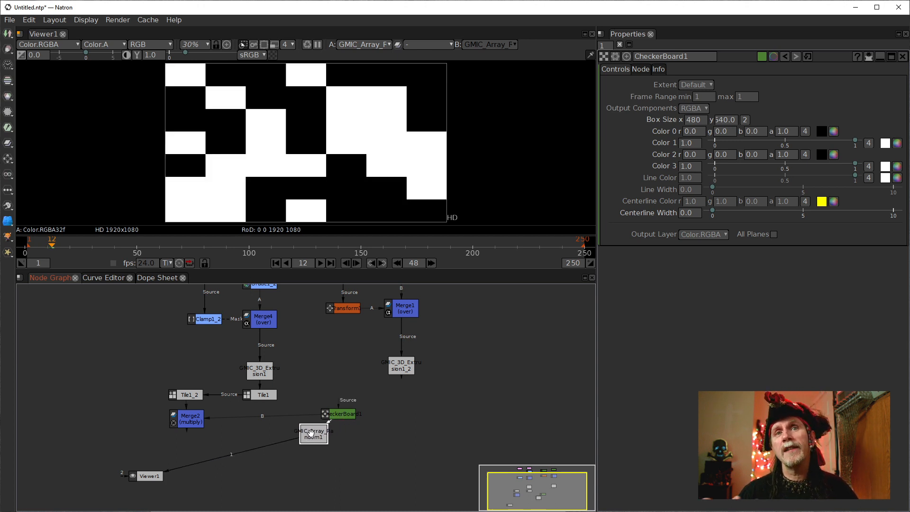
# Step: Set both Destination X-Tiles and Destination Y-Tiles of GMIC_Array_Random1 to 4
pyautogui.doubleClick(311, 434)
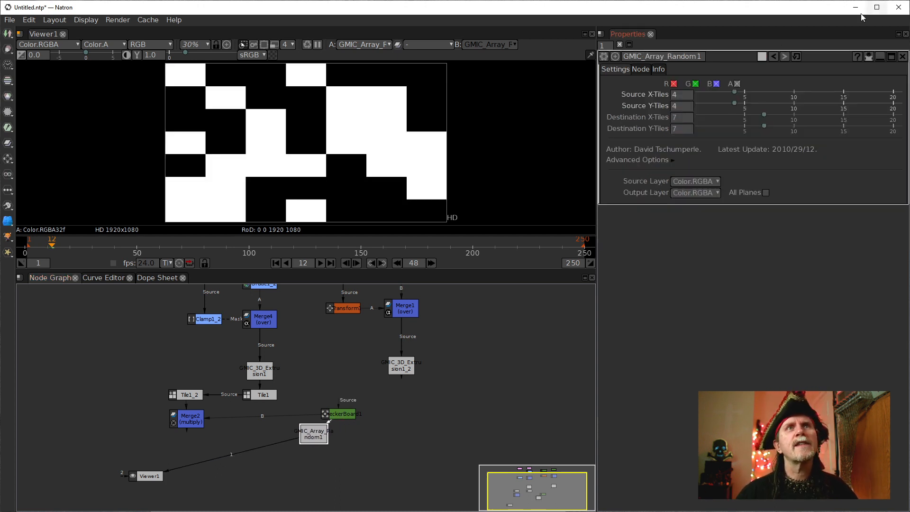
pyautogui.click(682, 117)
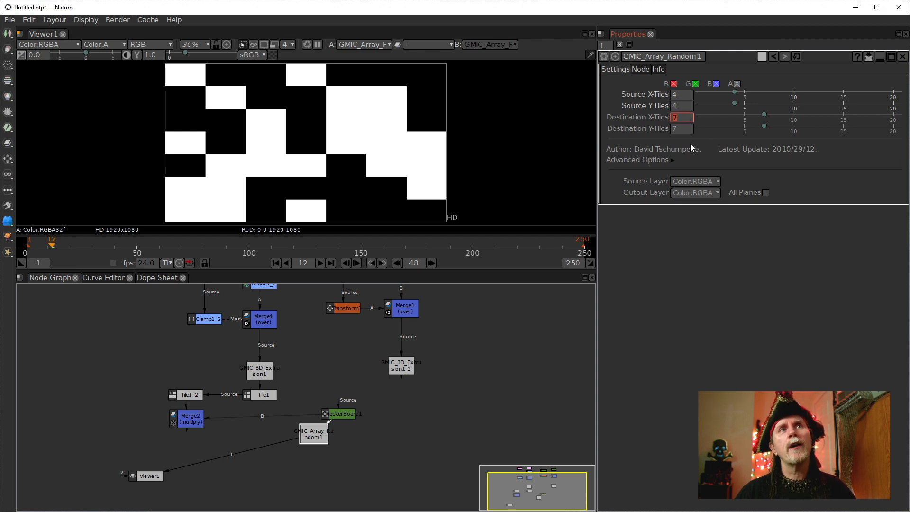
pyautogui.write('4')
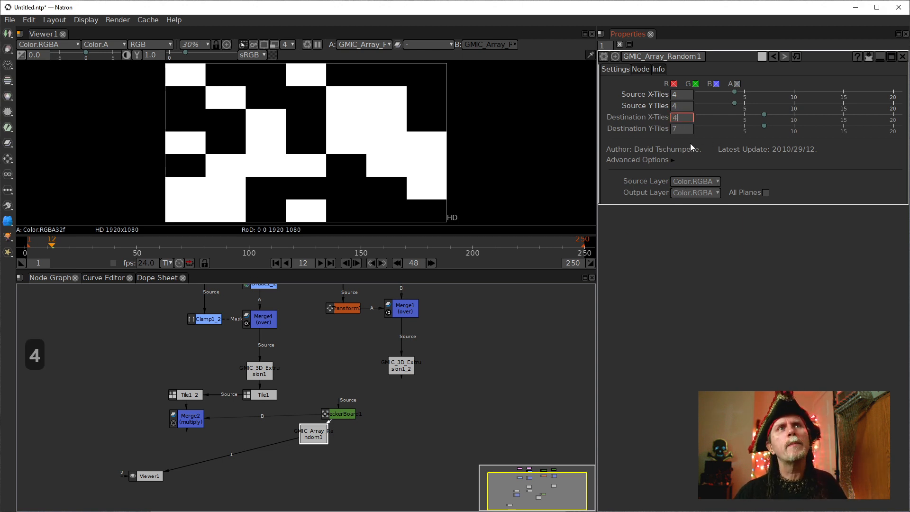
pyautogui.click(682, 129)
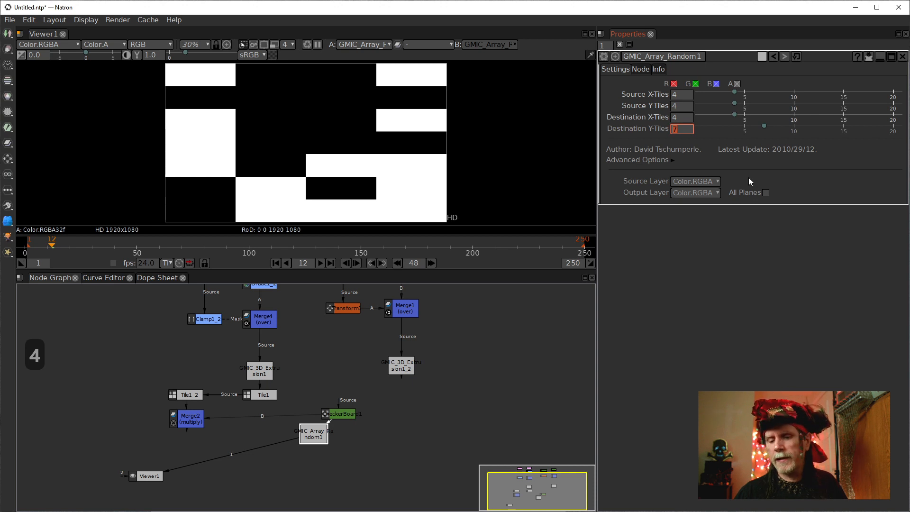
pyautogui.write('4')
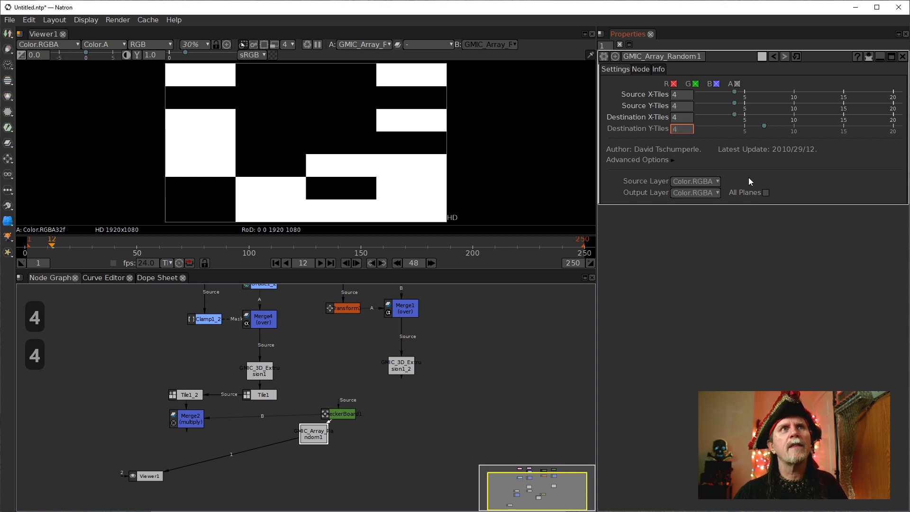
pyautogui.click(560, 337)
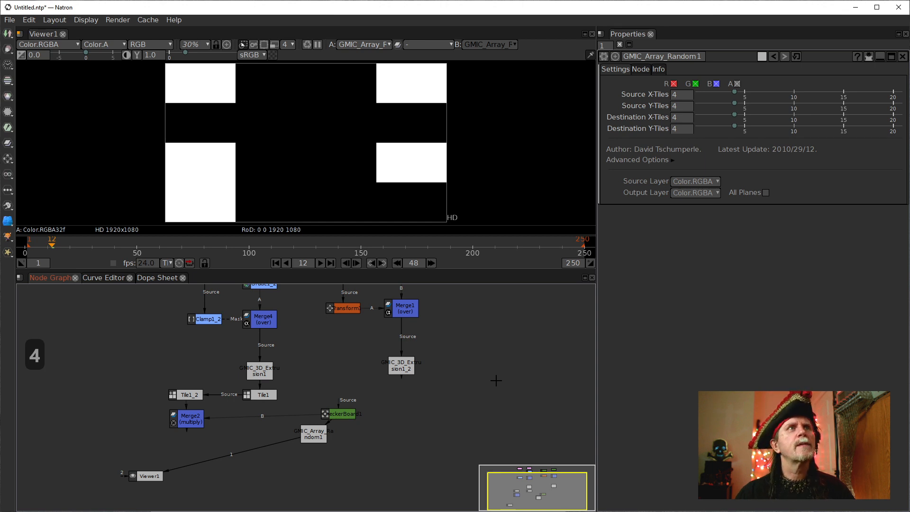
# Step: Connect input B of Merge2 to GMIC_Array_Random1 and show the Merge2 output in Viewer1
pyautogui.moveTo(267, 415); pyautogui.dragTo(188, 426)
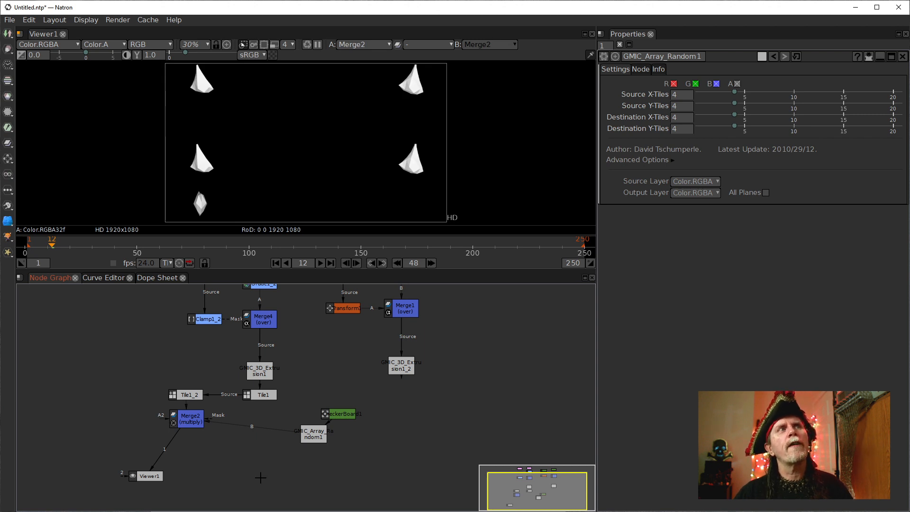
pyautogui.click(324, 433)
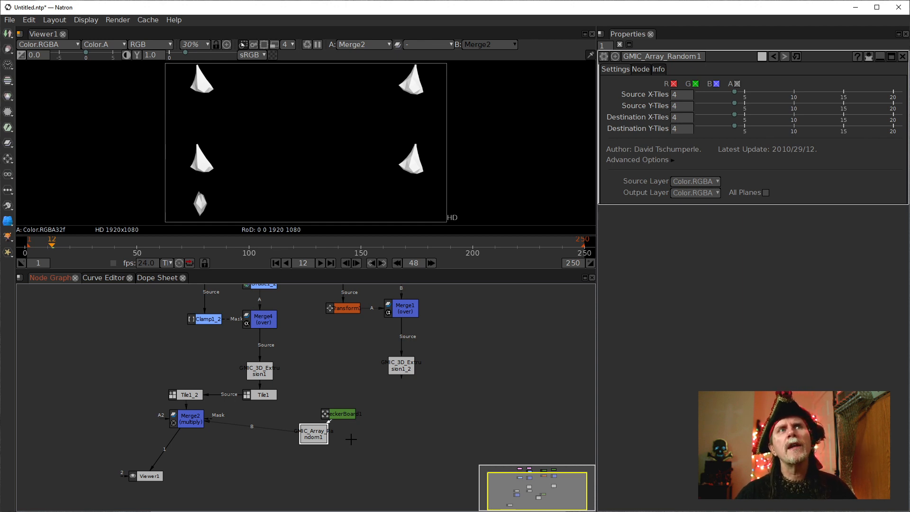
# Step: Try Global Random Seed values for GMIC_Array_Random1 starting at 1, settle on 4, and move the node closer to Merge2
pyautogui.click(672, 160)
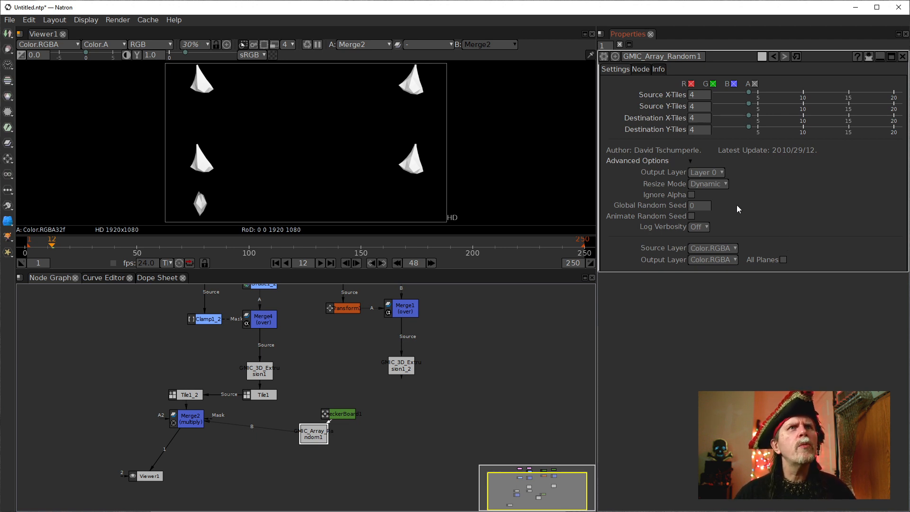
pyautogui.click(691, 208)
pyautogui.write('1')
pyautogui.press('Return')
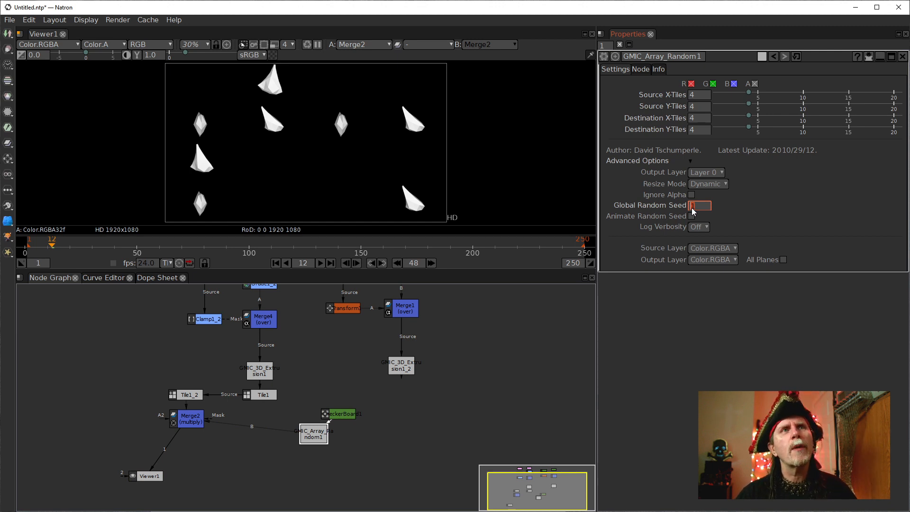
pyautogui.click(692, 208)
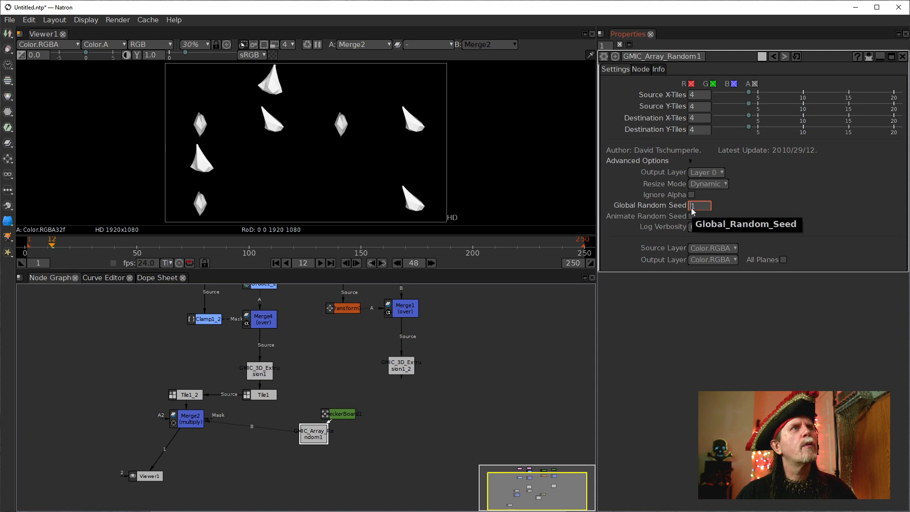
pyautogui.scroll(1, 691, 208)
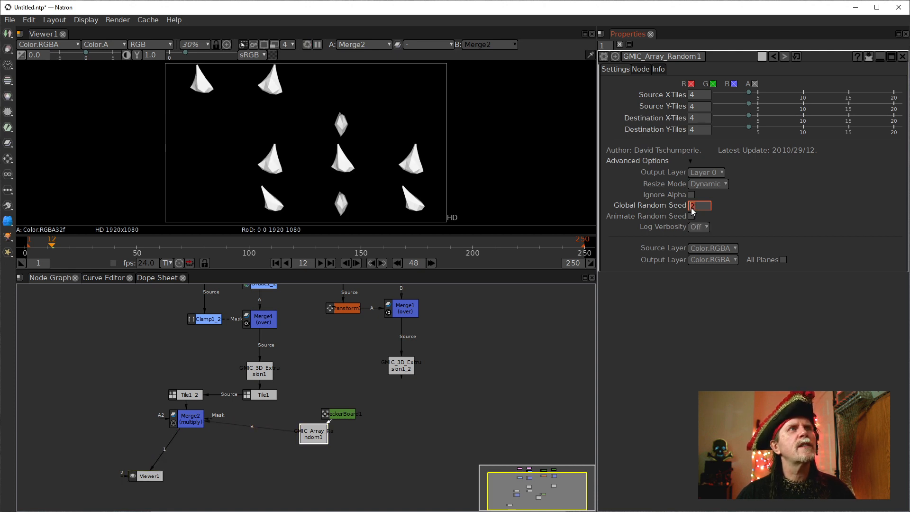
pyautogui.scroll(1, 691, 208)
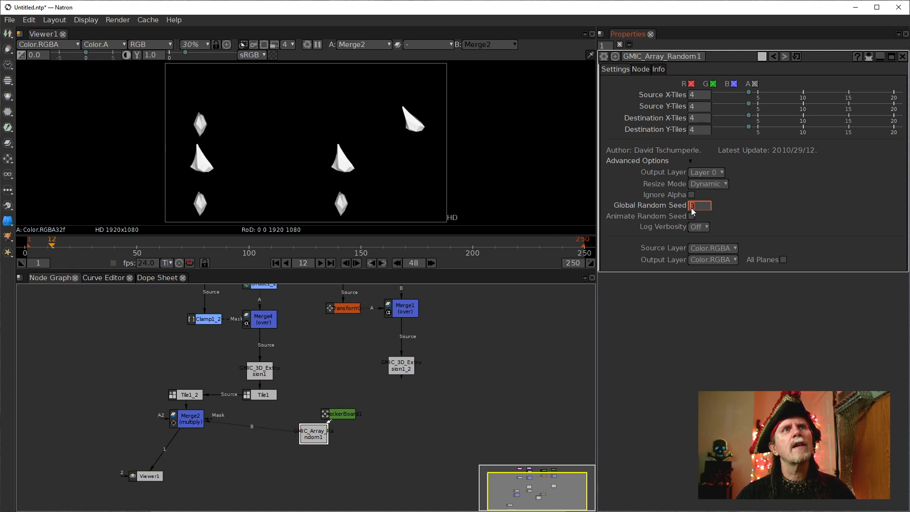
pyautogui.scroll(-1, 691, 208)
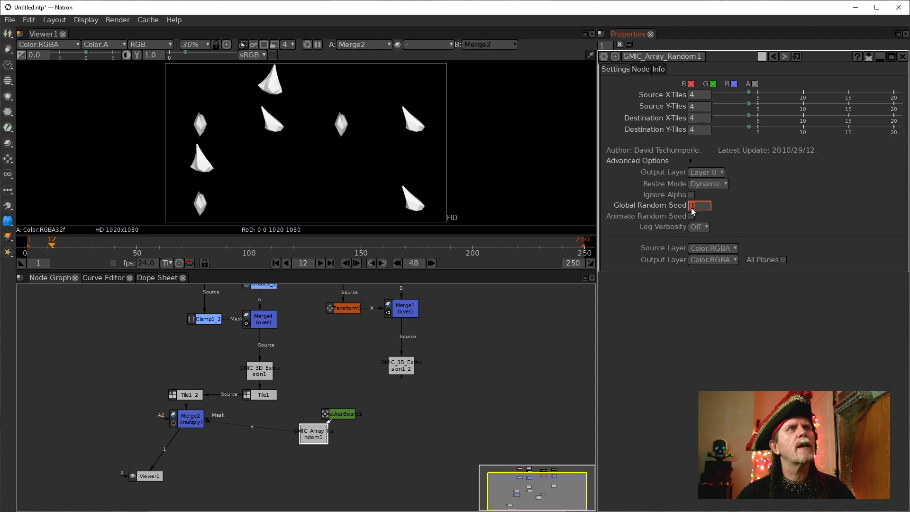
pyautogui.scroll(-1, 691, 208)
pyautogui.scroll(1, 691, 208)
pyautogui.scroll(2, 691, 208)
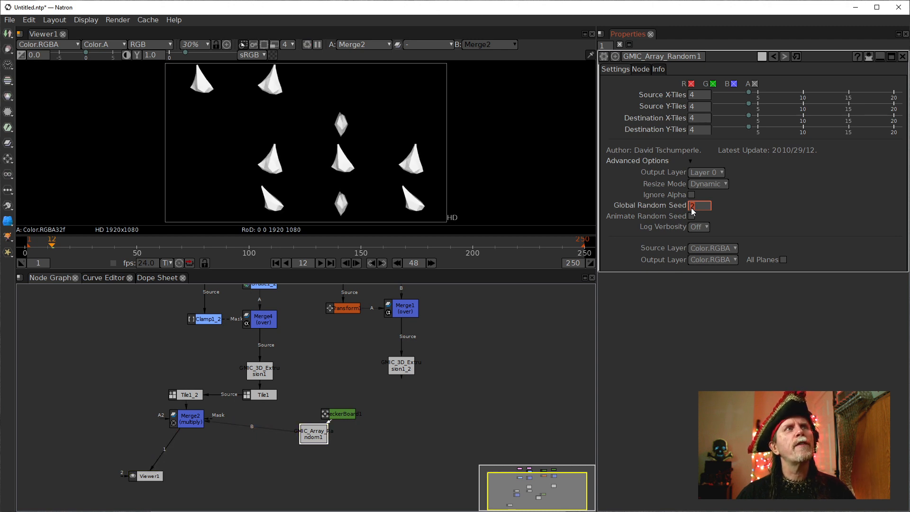
pyautogui.scroll(1, 692, 208)
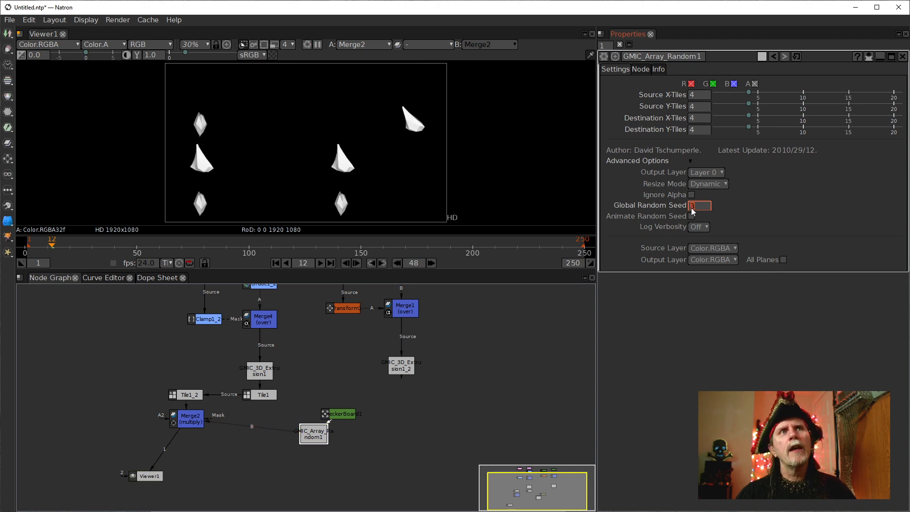
pyautogui.scroll(1, 691, 208)
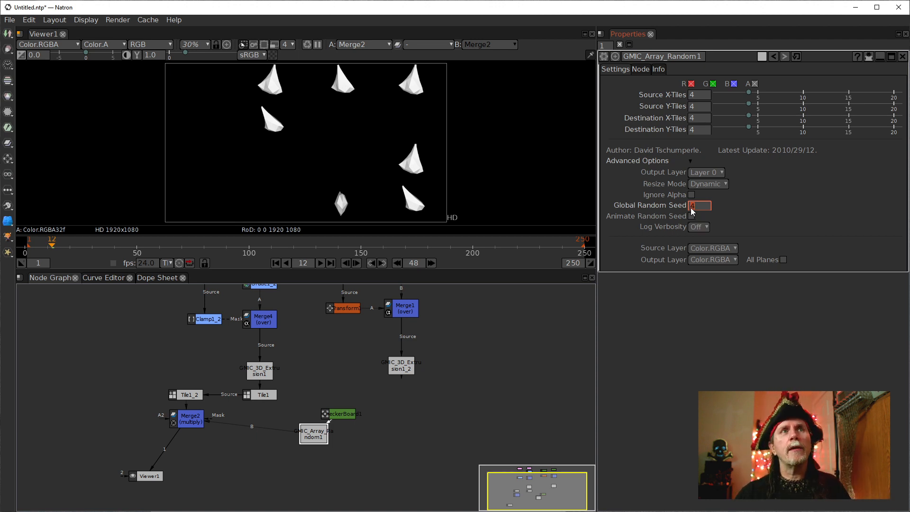
pyautogui.moveTo(312, 437); pyautogui.dragTo(258, 436)
pyautogui.click(189, 425)
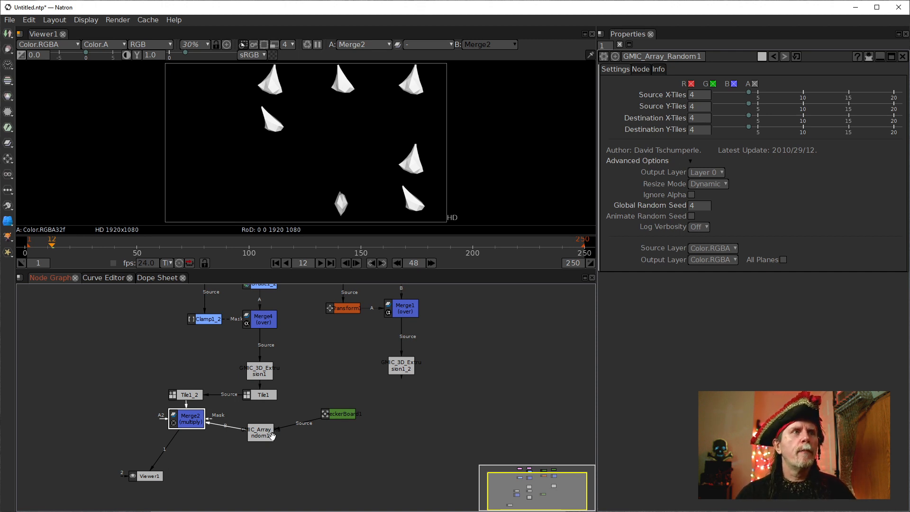
# Step: Inspect the Tile1 settings and compare the outputs of Tile1 and Tile1_2 in Viewer1
pyautogui.click(261, 395)
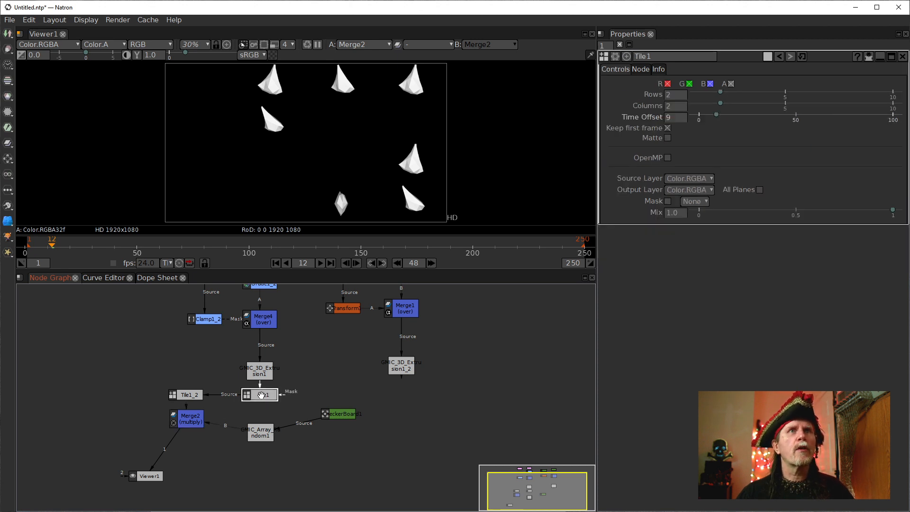
pyautogui.click(186, 394)
pyautogui.press('1')
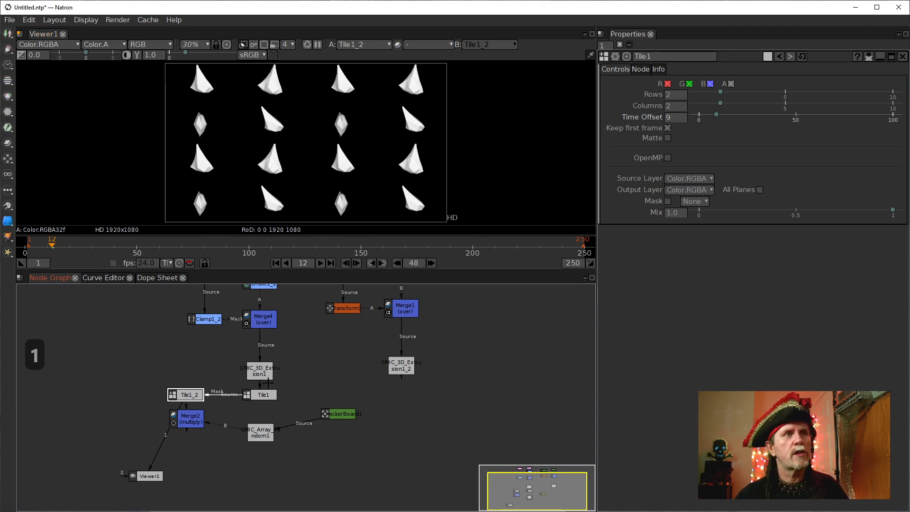
pyautogui.click(260, 394)
pyautogui.press('1')
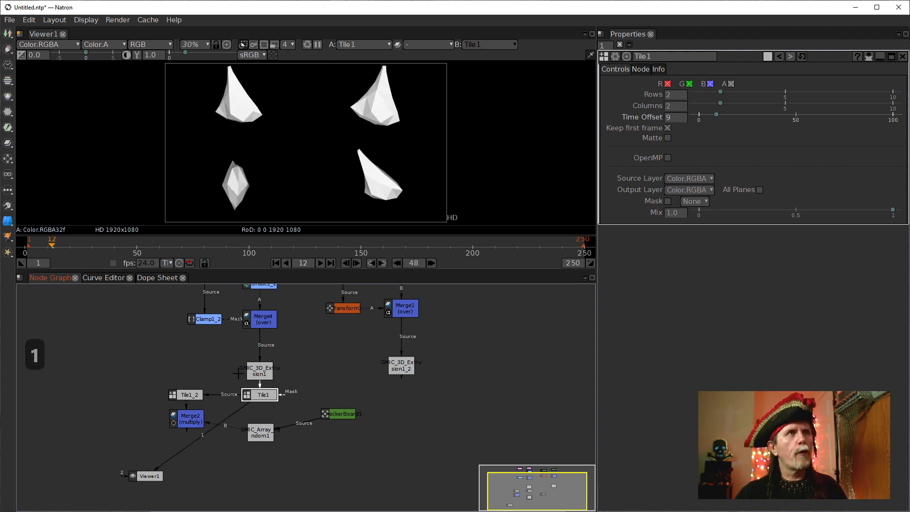
pyautogui.click(190, 394)
pyautogui.press('1')
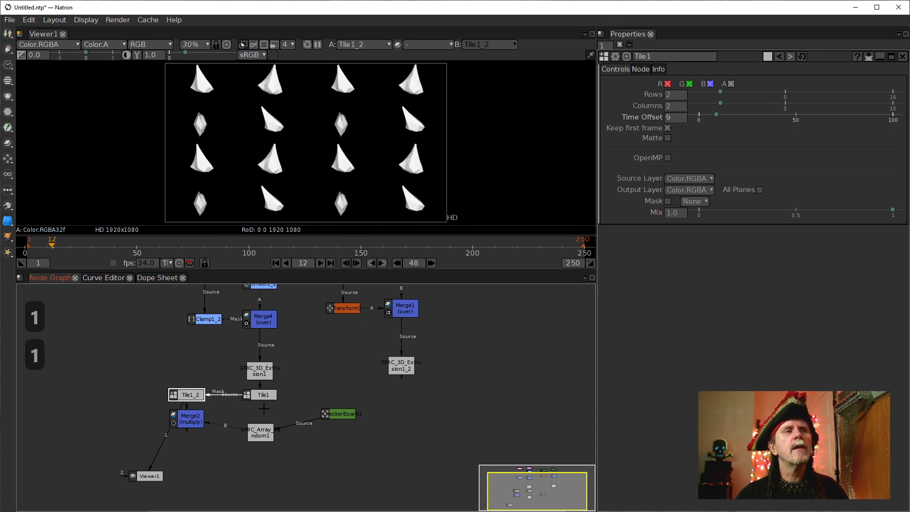
# Step: Move Tile1_2 aside, connect input A of Merge2 to Tile1, and show the Merge2 output in Viewer1
pyautogui.moveTo(183, 394); pyautogui.dragTo(148, 354)
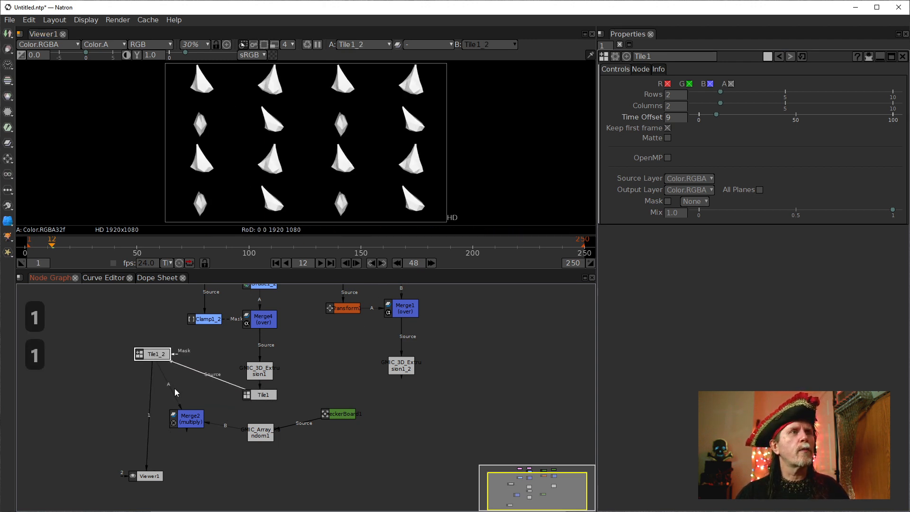
pyautogui.moveTo(234, 396); pyautogui.dragTo(263, 398)
pyautogui.click(189, 418)
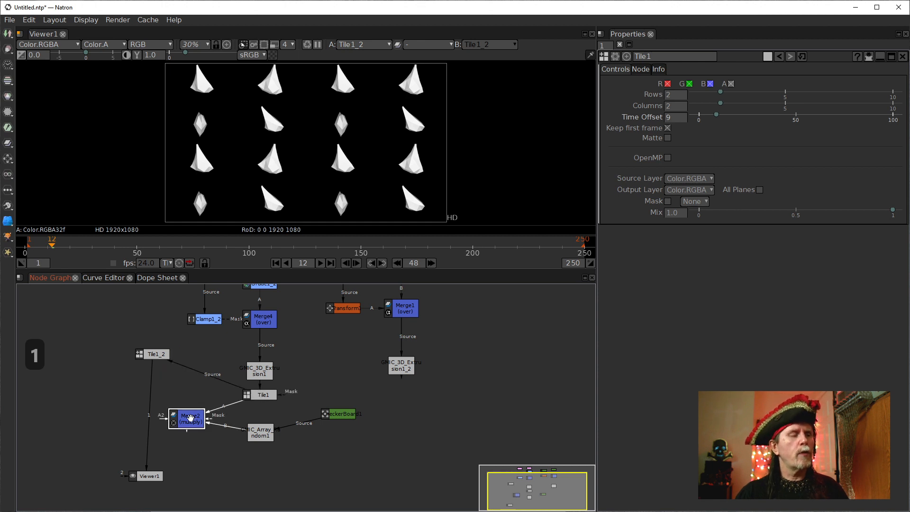
pyautogui.press('1')
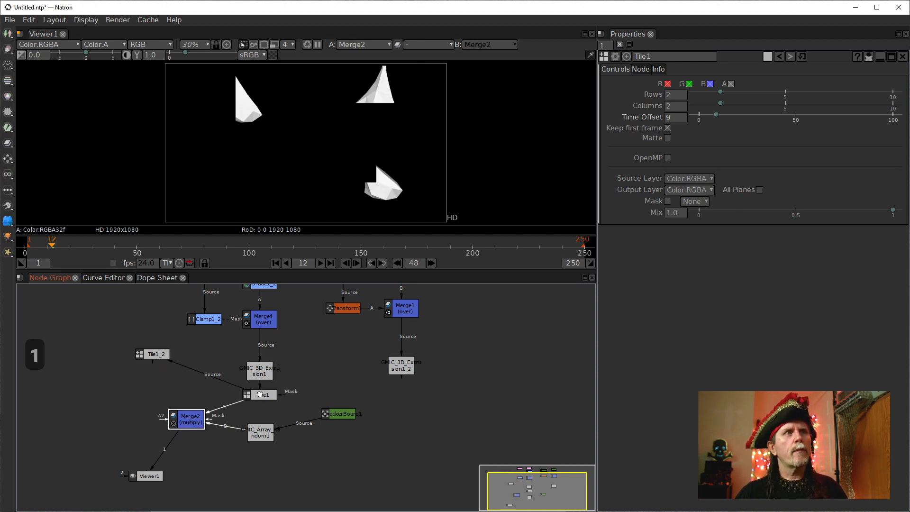
# Step: Show the Tile1 output in Viewer1 and try a grid of 3 rows and 3 columns
pyautogui.click(261, 396)
pyautogui.press('1')
pyautogui.click(676, 117)
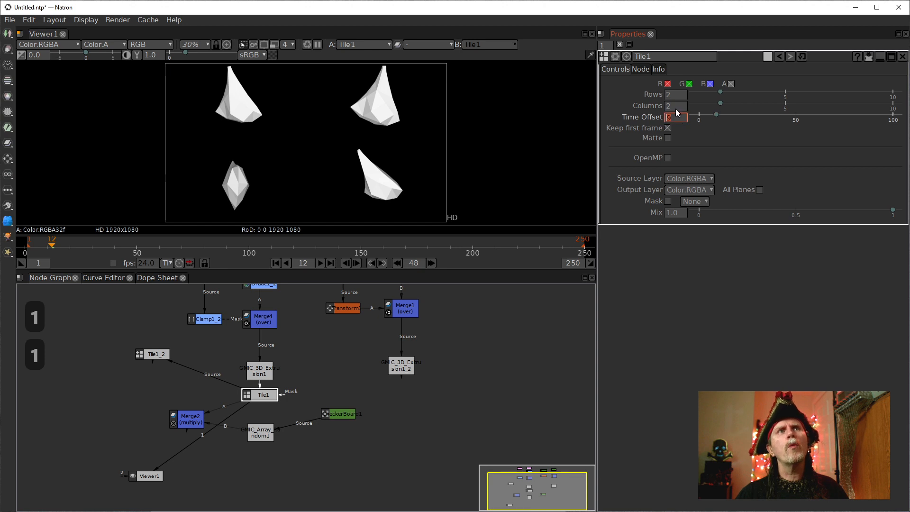
pyautogui.write('3')
pyautogui.press('Return')
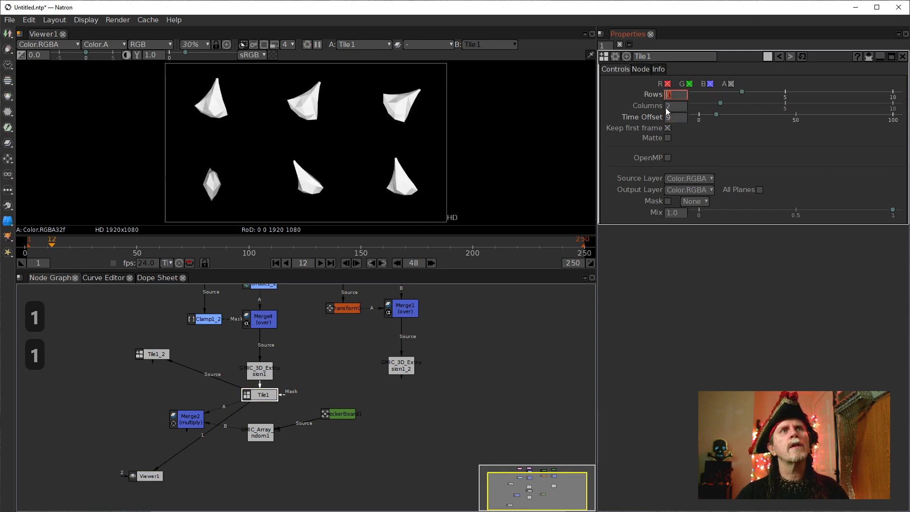
pyautogui.click(669, 107)
pyautogui.write('3')
pyautogui.press('Return')
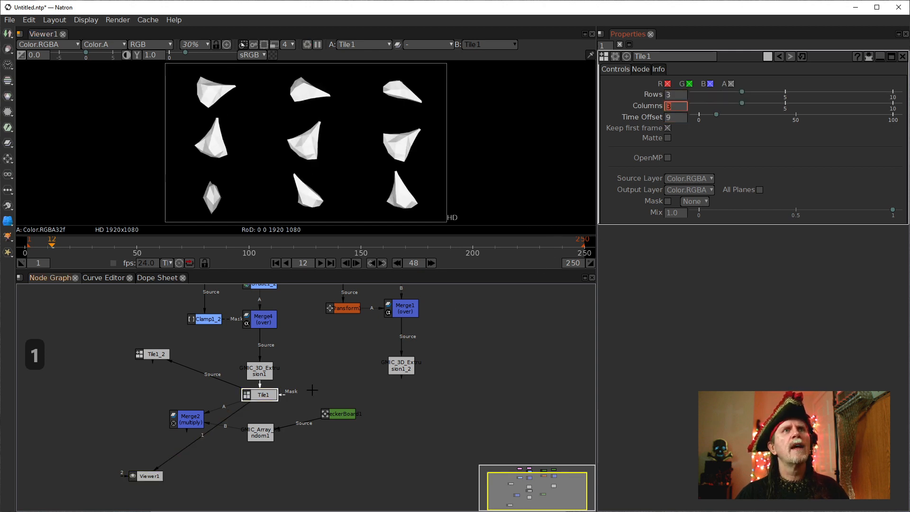
# Step: Set Tile1 to 4 rows and 4 columns
pyautogui.click(669, 99)
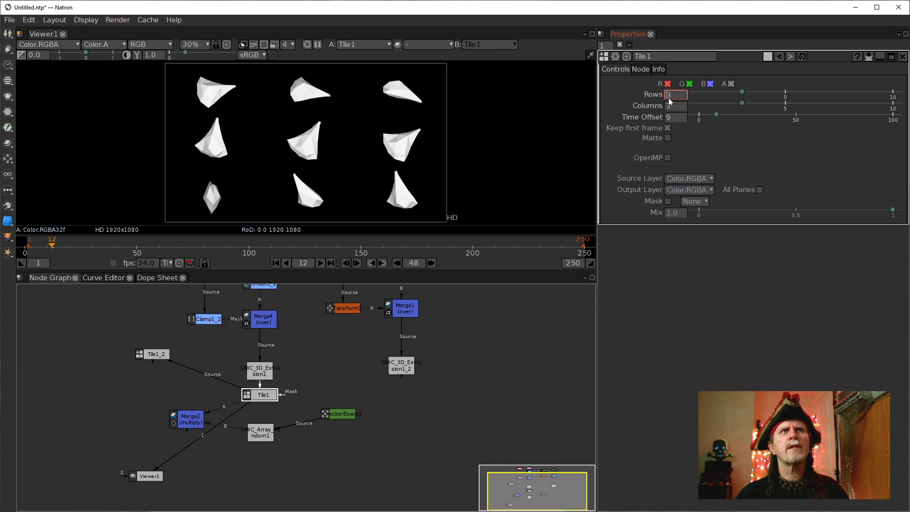
pyautogui.write('4')
pyautogui.press('Return')
pyautogui.click(670, 110)
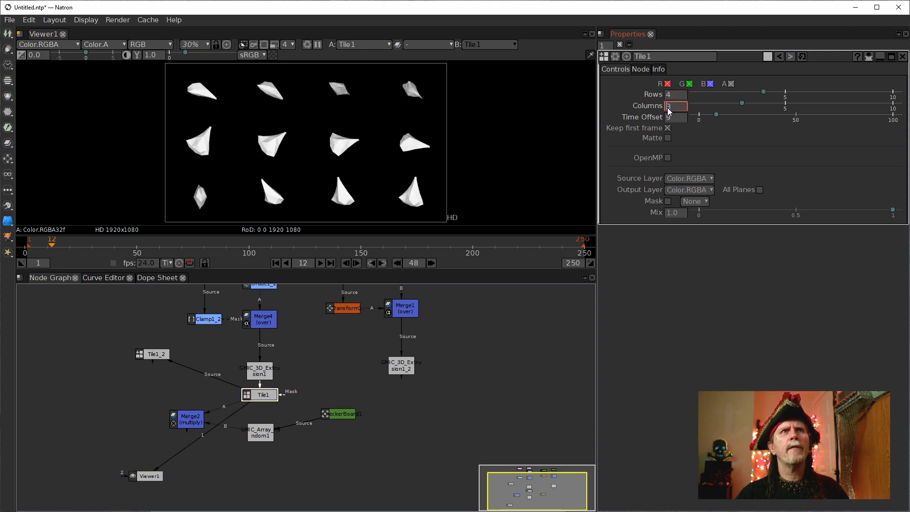
pyautogui.write('4')
pyautogui.press('Return')
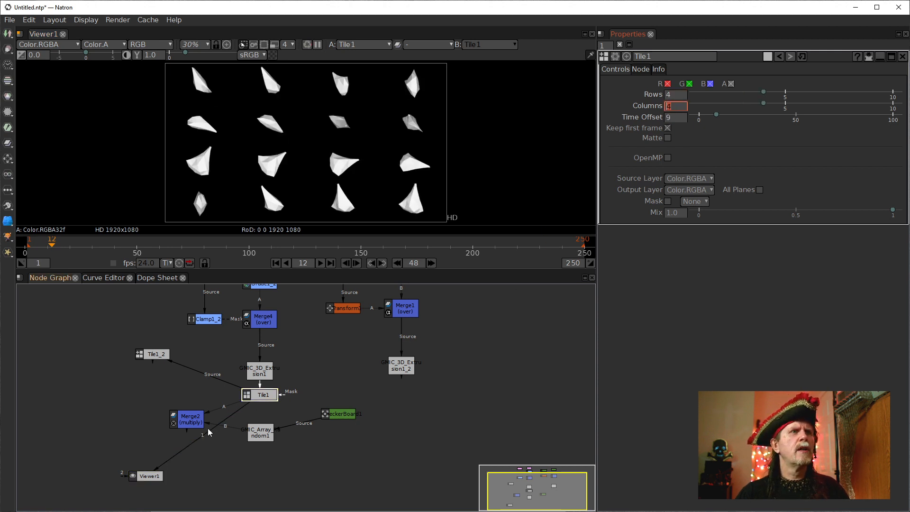
# Step: Show the Merge2 output in Viewer1 and play the thinned tile animation from frame 1
pyautogui.moveTo(208, 433); pyautogui.dragTo(194, 423)
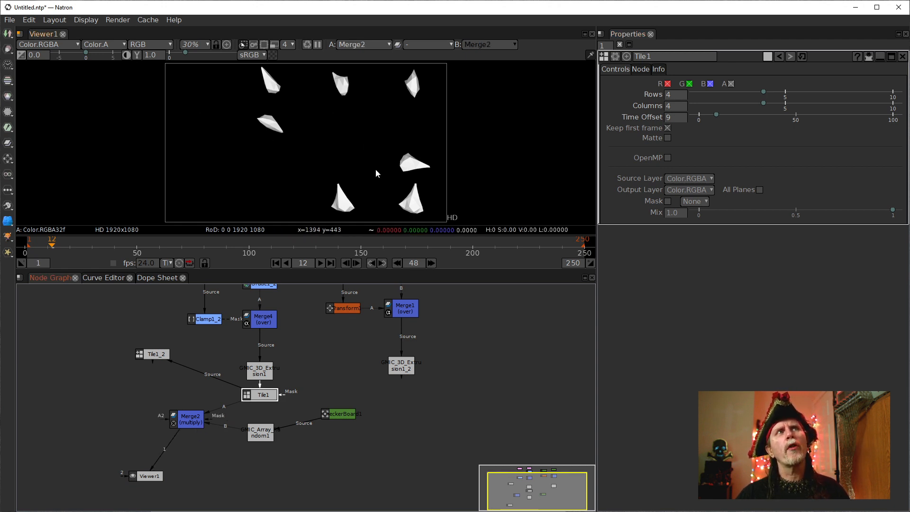
pyautogui.click(276, 263)
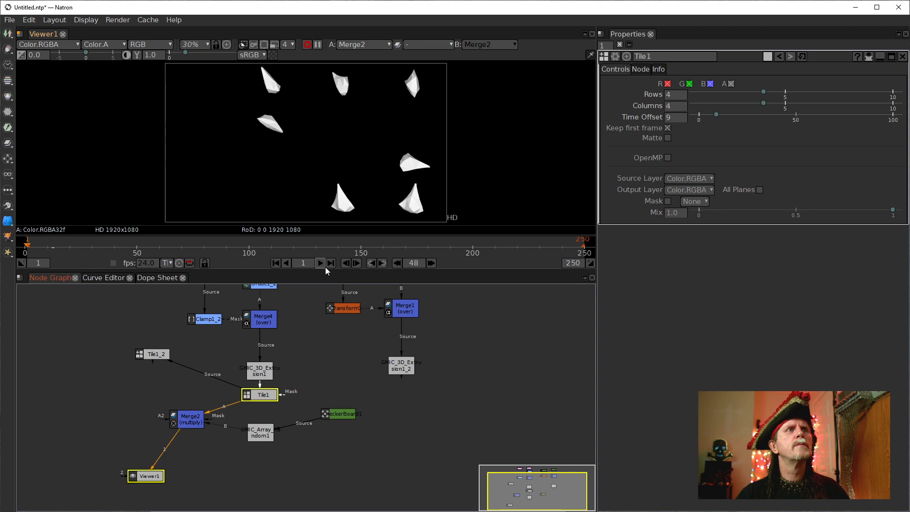
pyautogui.click(320, 263)
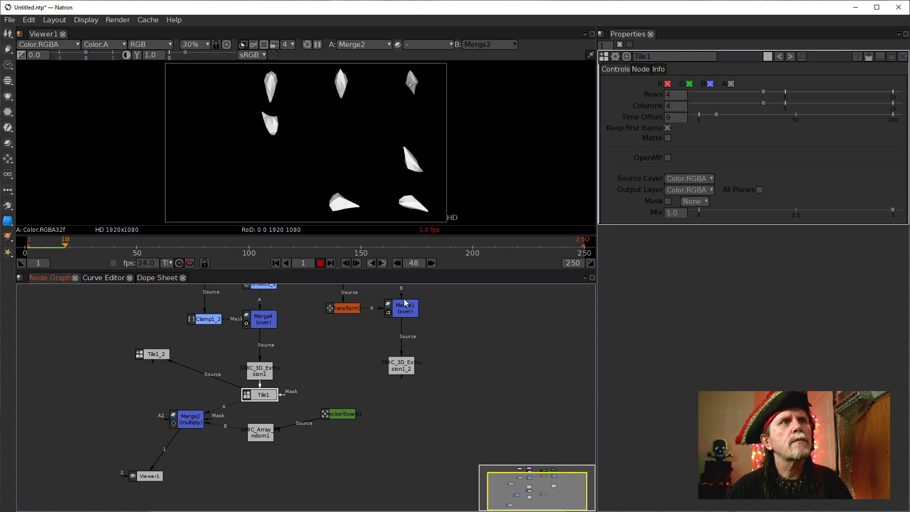
pyautogui.click(321, 264)
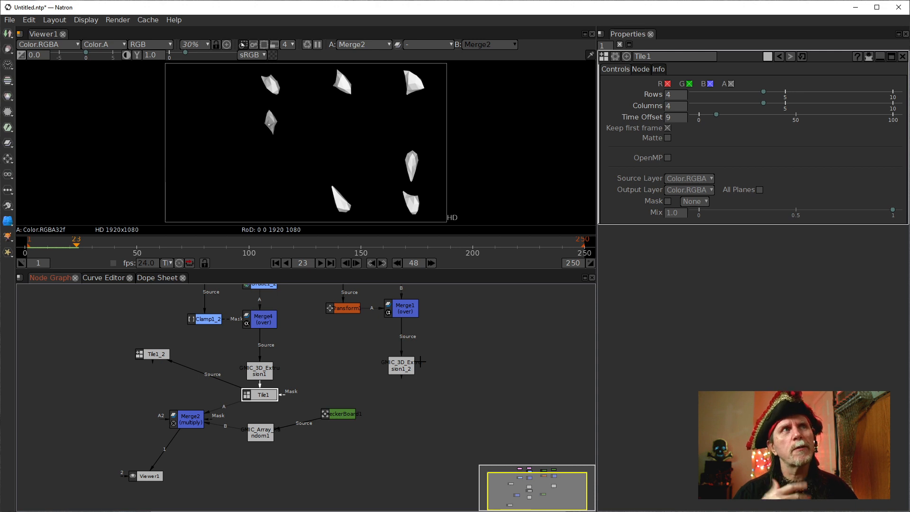
# Step: Connect the Source input of Tile1 to GMIC_3D_Extrusion1_2 and play the result from frame 1
pyautogui.moveTo(295, 341); pyautogui.dragTo(274, 372)
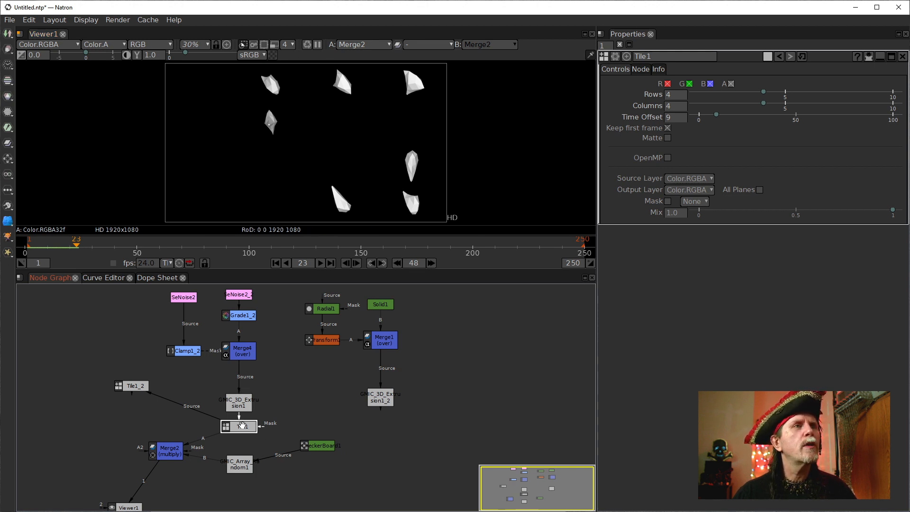
pyautogui.moveTo(242, 424); pyautogui.dragTo(381, 400)
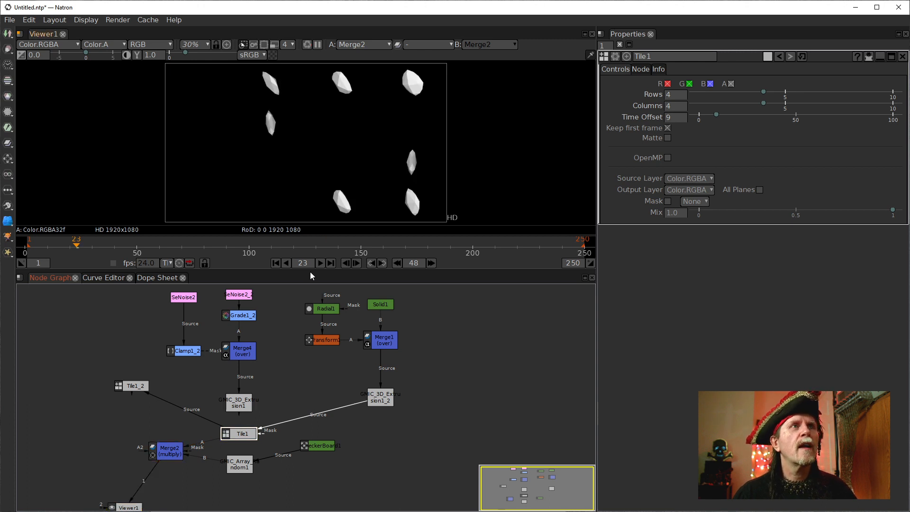
pyautogui.click(276, 263)
pyautogui.click(320, 263)
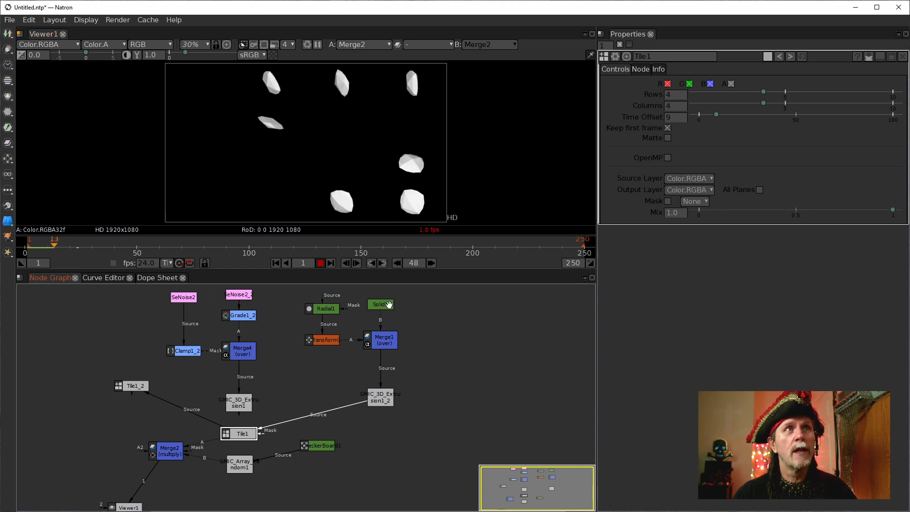
pyautogui.click(321, 264)
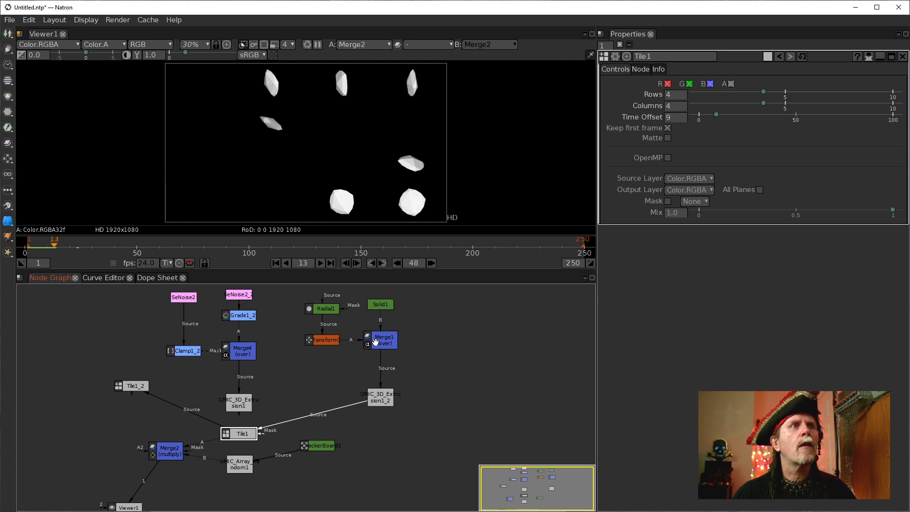
# Step: Try lower Resolution values for GMIC_3D_Extrusion1_2, including 2, and settle on 3
pyautogui.doubleClick(384, 402)
pyautogui.click(678, 109)
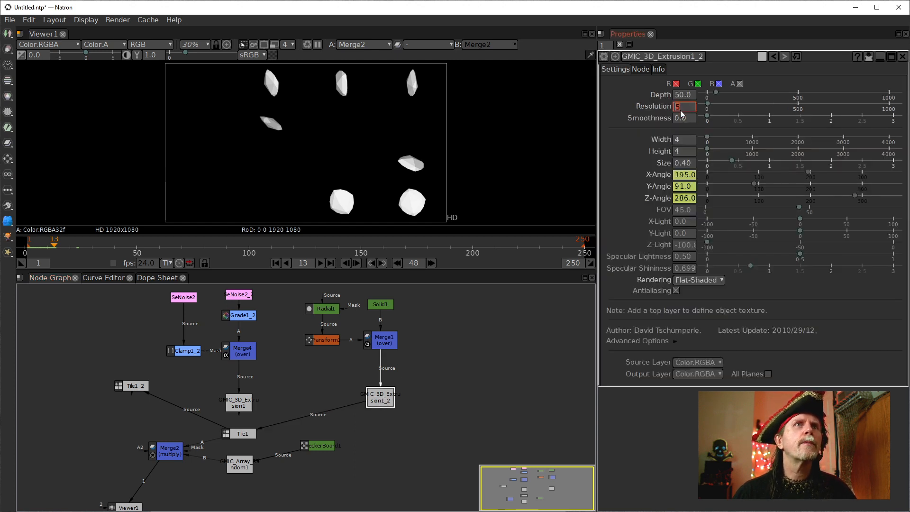
pyautogui.write('3')
pyautogui.press('Return')
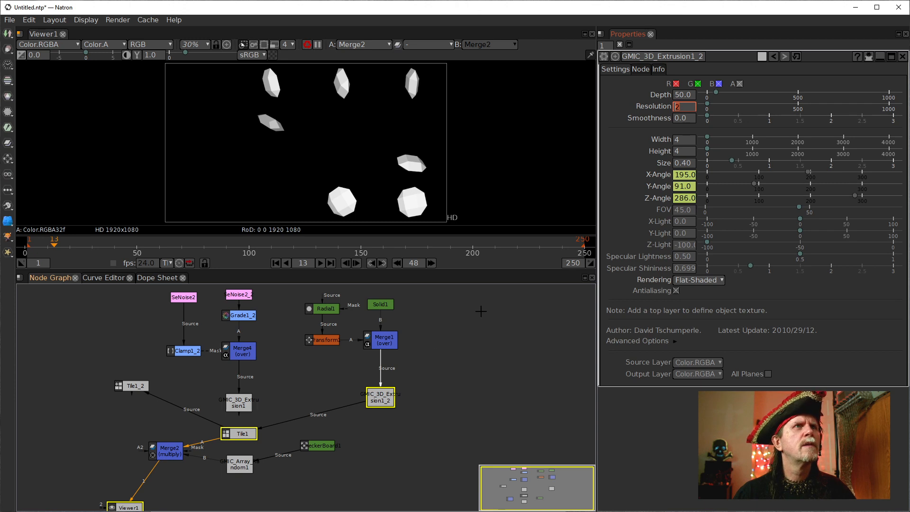
pyautogui.scroll(1, 677, 109)
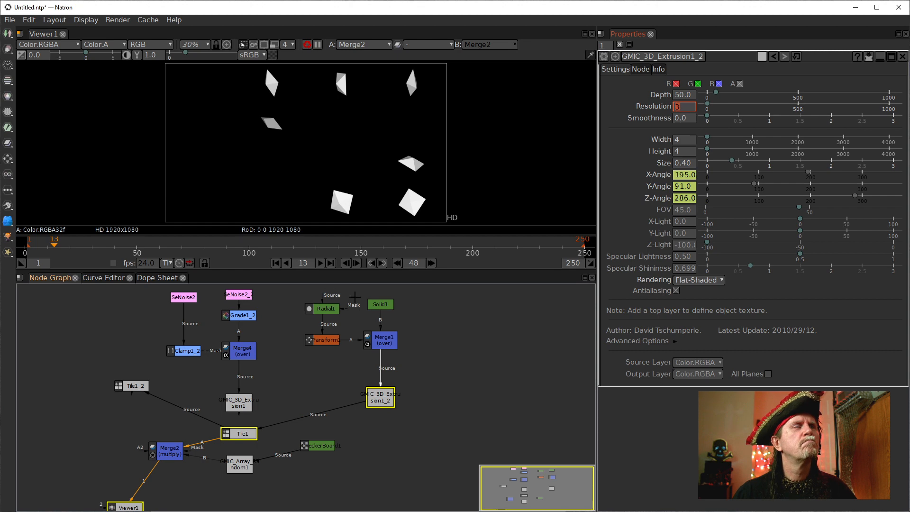
# Step: Play the tiled, lower-resolution rocks from frame 1, restart the playback, and stop it
pyautogui.click(275, 263)
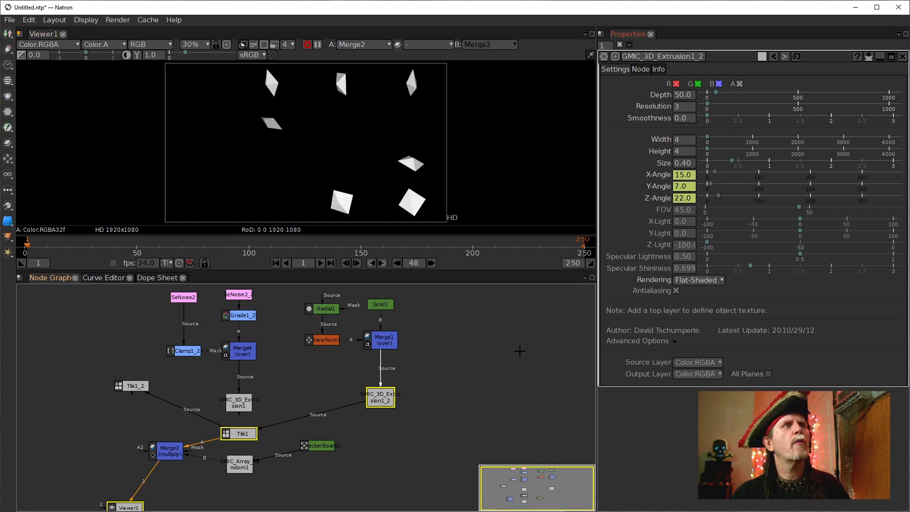
pyautogui.click(321, 264)
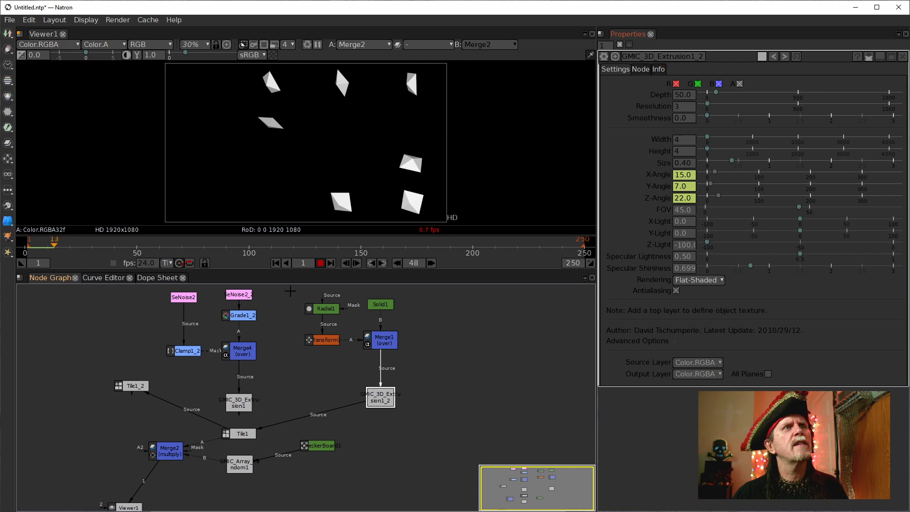
pyautogui.click(276, 264)
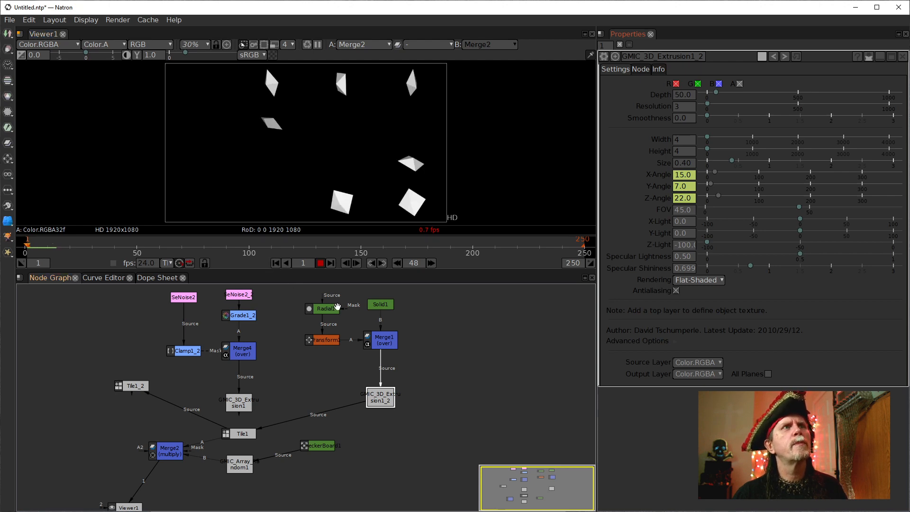
pyautogui.click(276, 262)
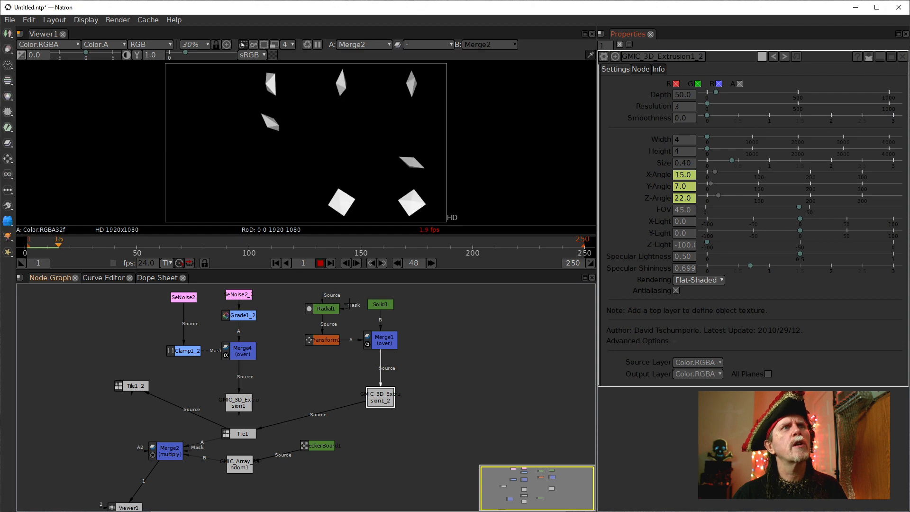
pyautogui.click(319, 264)
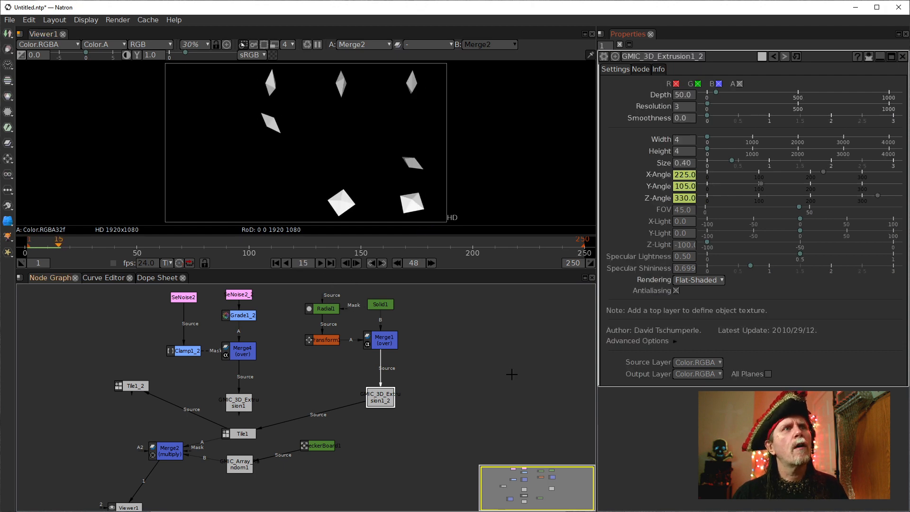